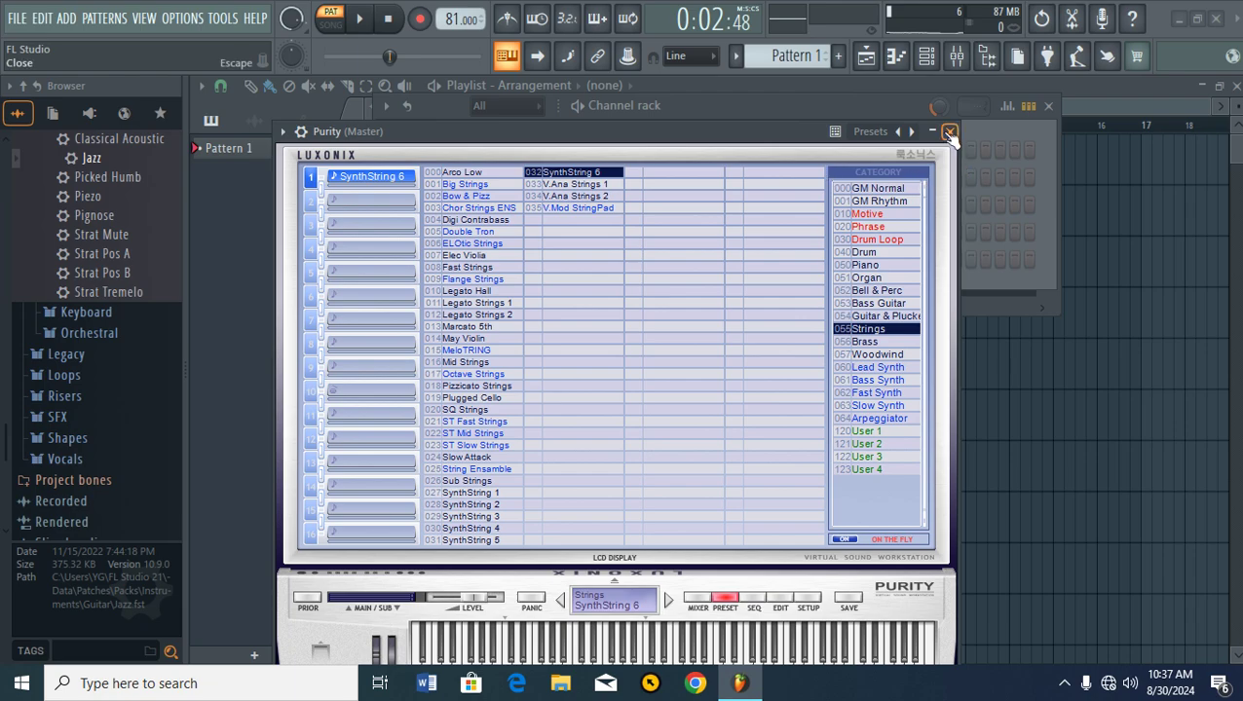
- Close the Purity plugin and draw a C5, D#5, G5 chord lasting two beats at the start of bar 1 in Purity's piano roll
left_click(948, 132)
right_click(514, 262)
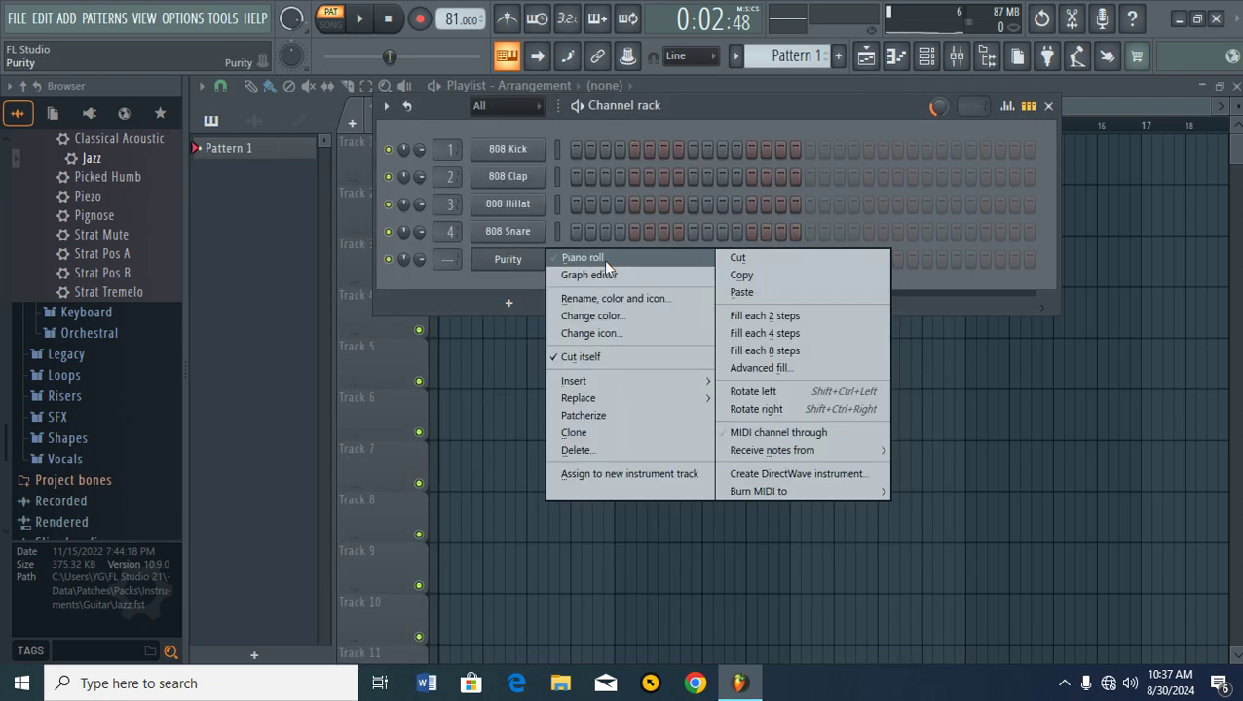
left_click(593, 257)
left_click(424, 462)
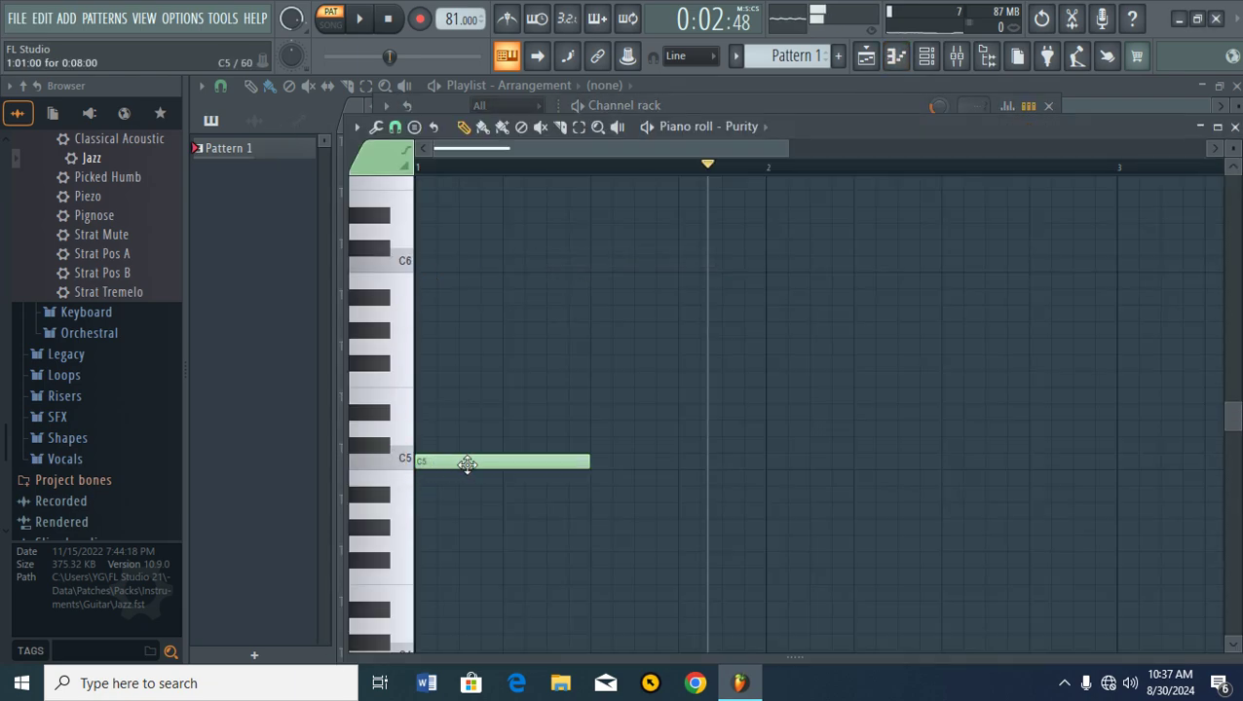
left_click(421, 412)
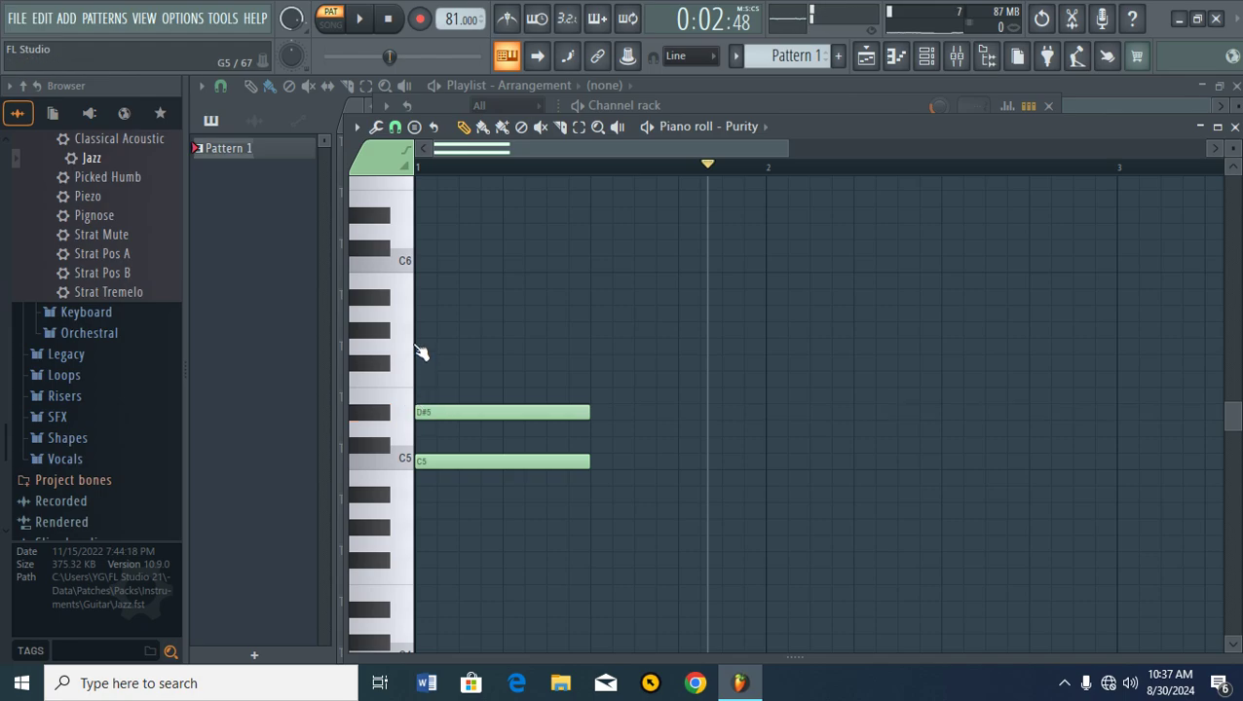
left_click_drag(424, 362, 435, 345)
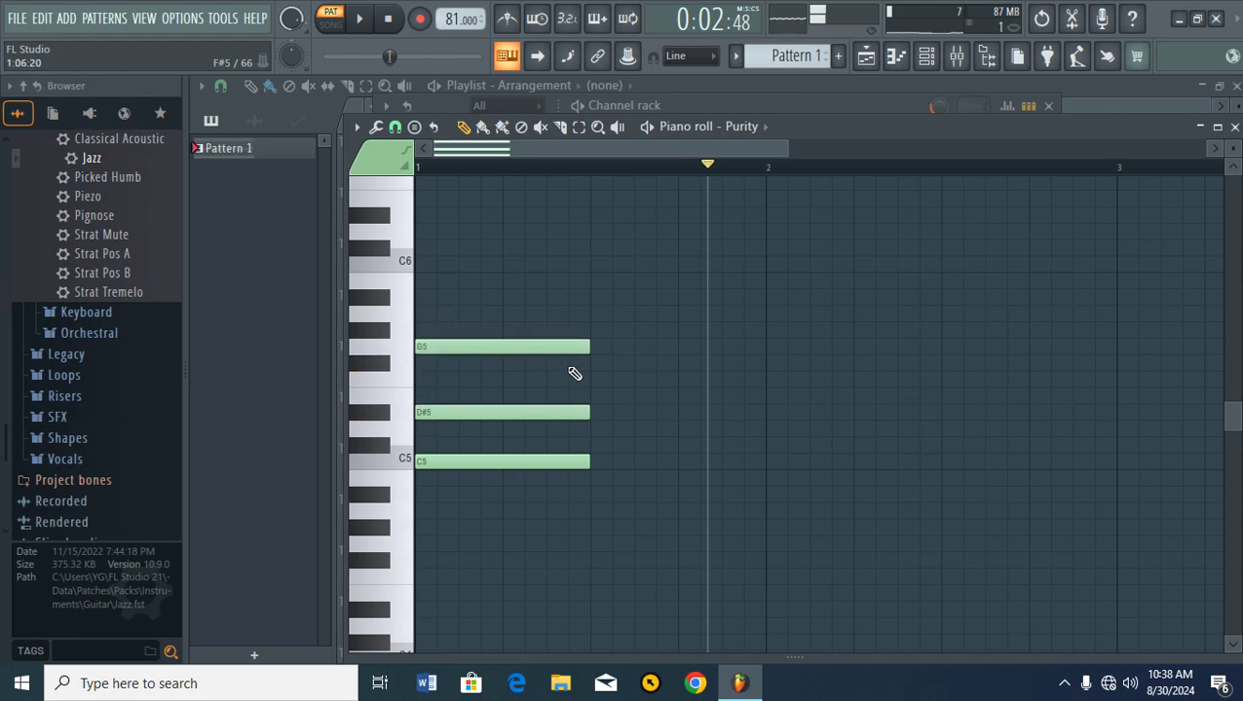
- Add a second two-beat chord of A#4, D5 and F5 directly after the first chord
left_click(596, 364)
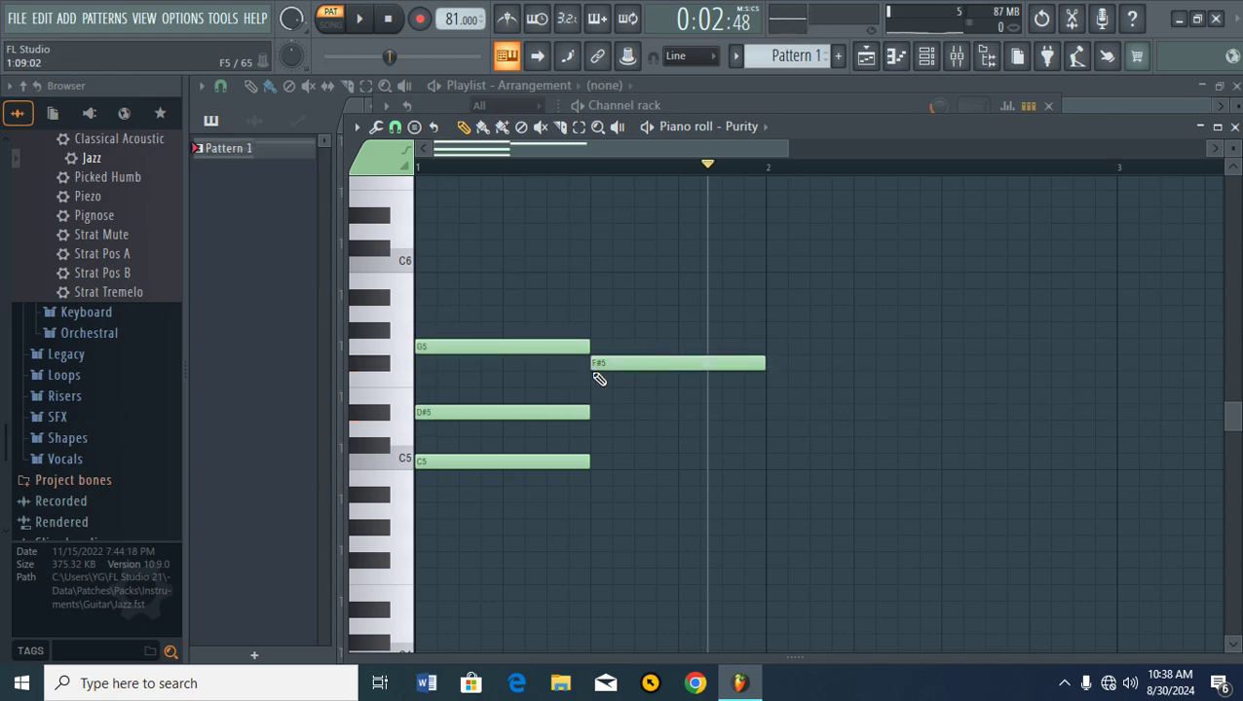
left_click_drag(660, 363, 652, 382)
left_click(596, 429)
left_click(596, 494)
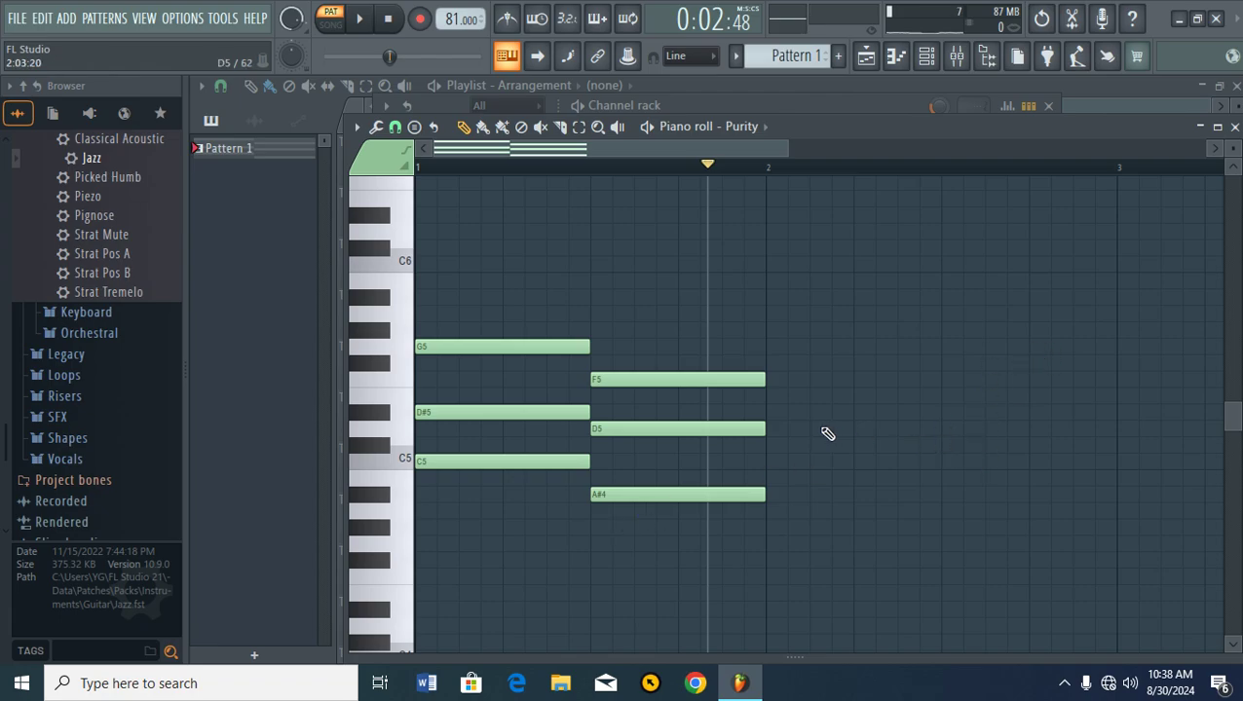
- Add a third two-beat chord of G4, A#4 and D5 at the start of bar 2
left_click(791, 431)
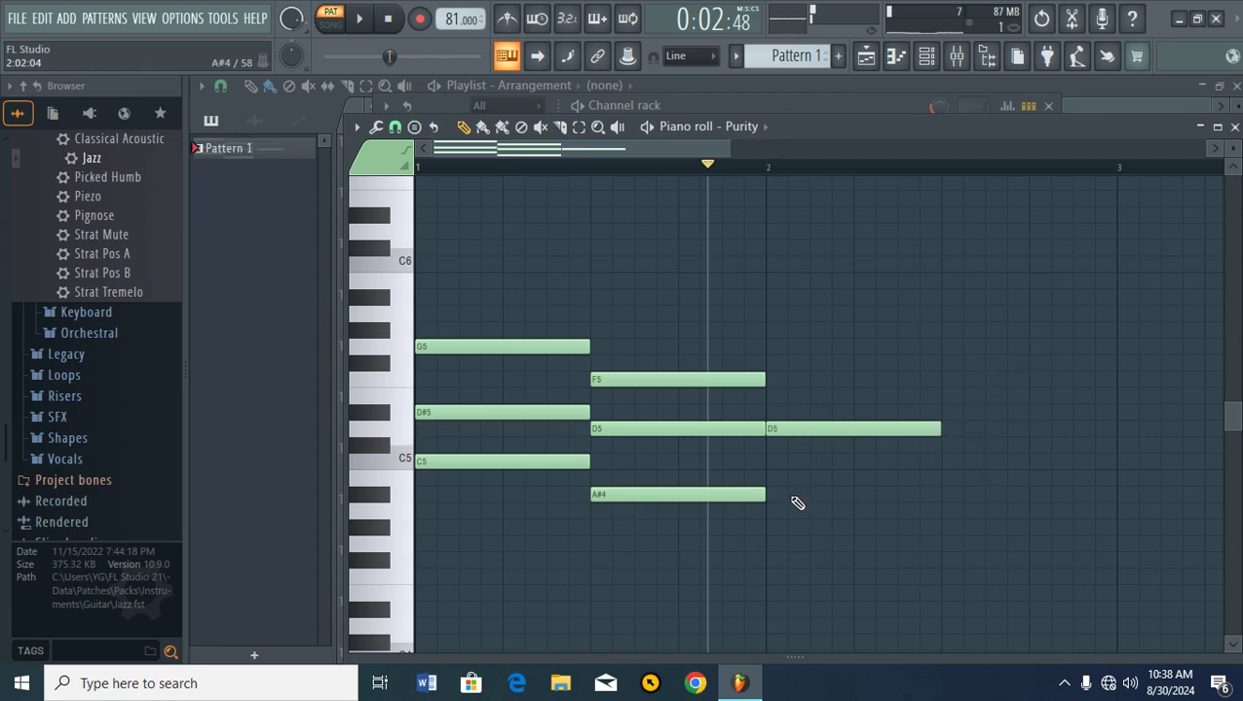
left_click(799, 495)
left_click(776, 559)
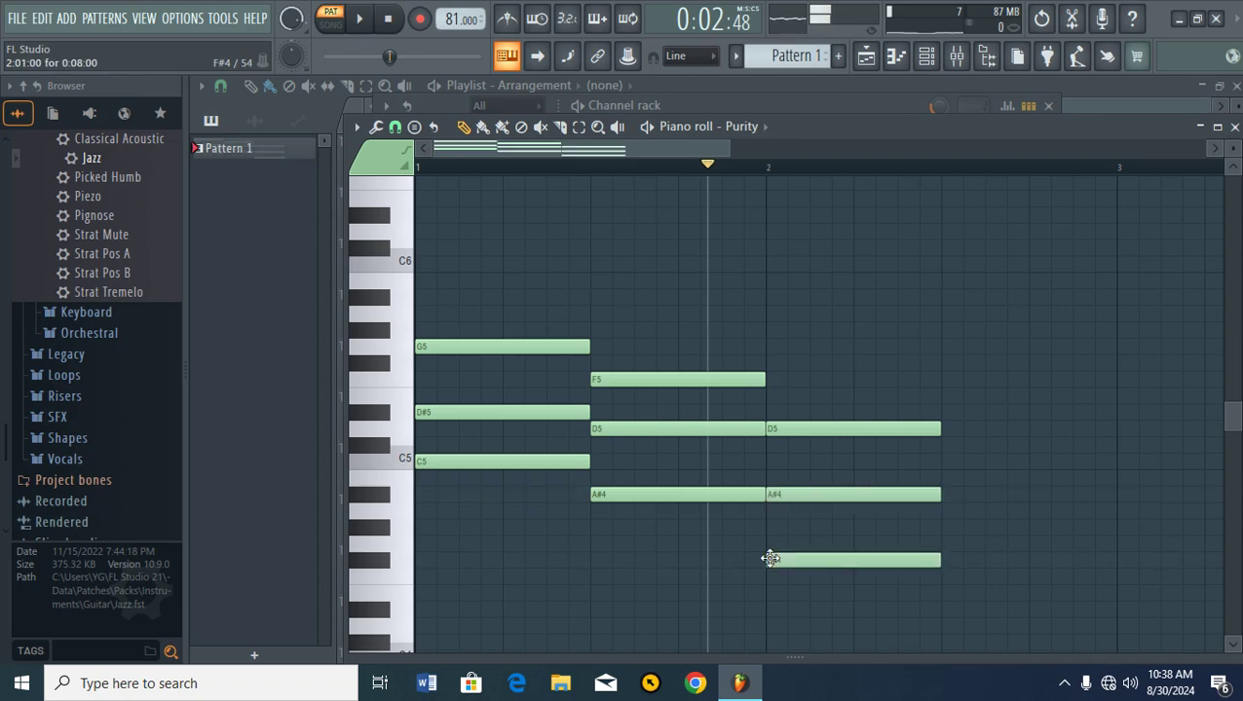
left_click_drag(769, 543, 776, 540)
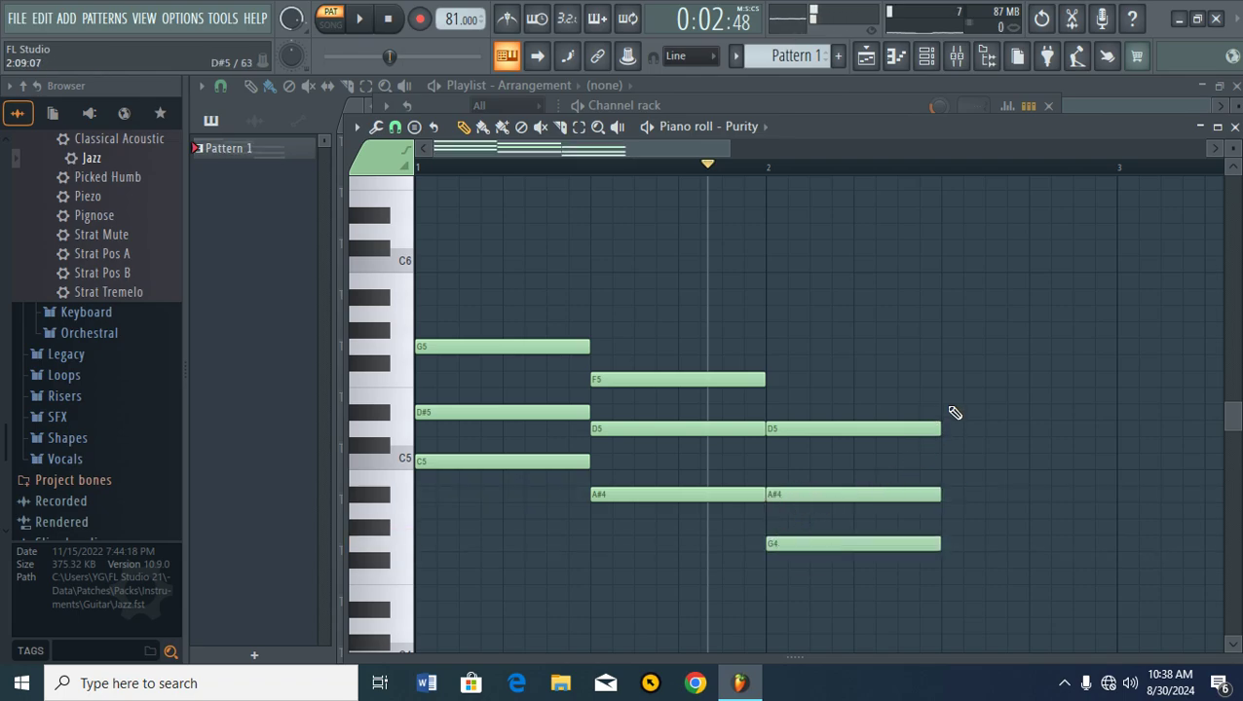
- Add a fourth two-beat chord of G#4, C5 and D#5 in the second half of bar 2 and play the pattern
left_click(955, 413)
left_click(954, 466)
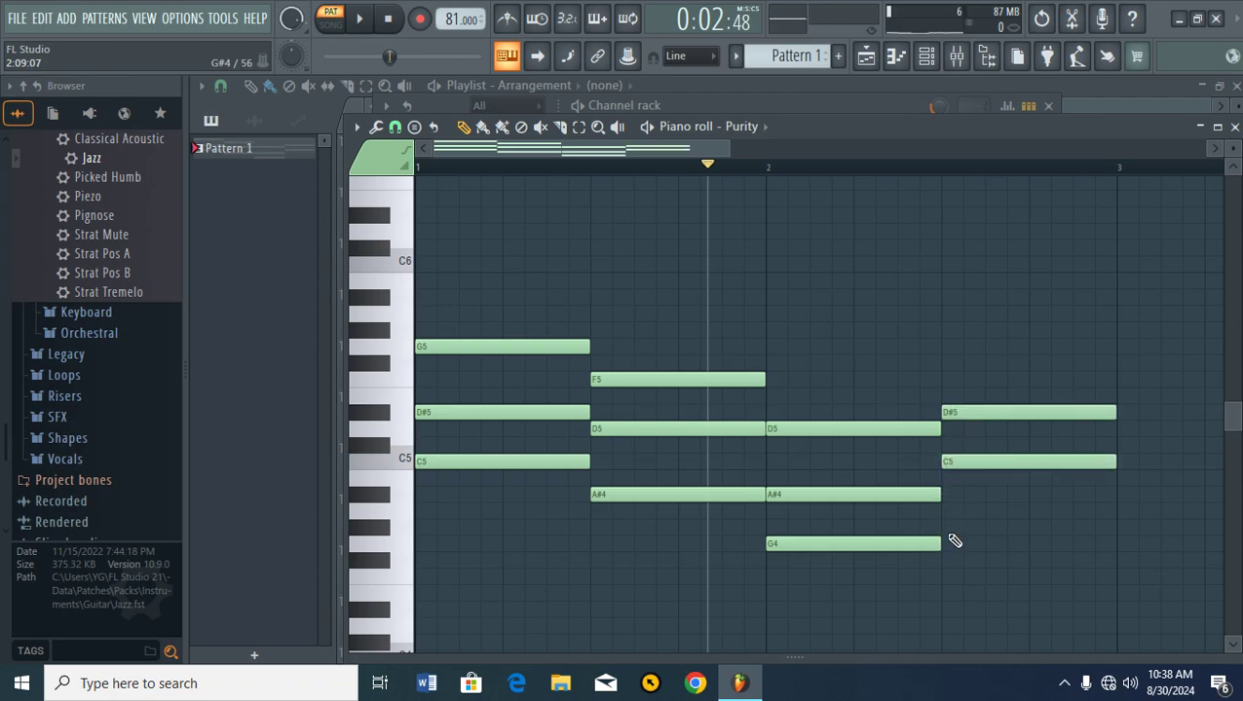
left_click(950, 529)
key("space")
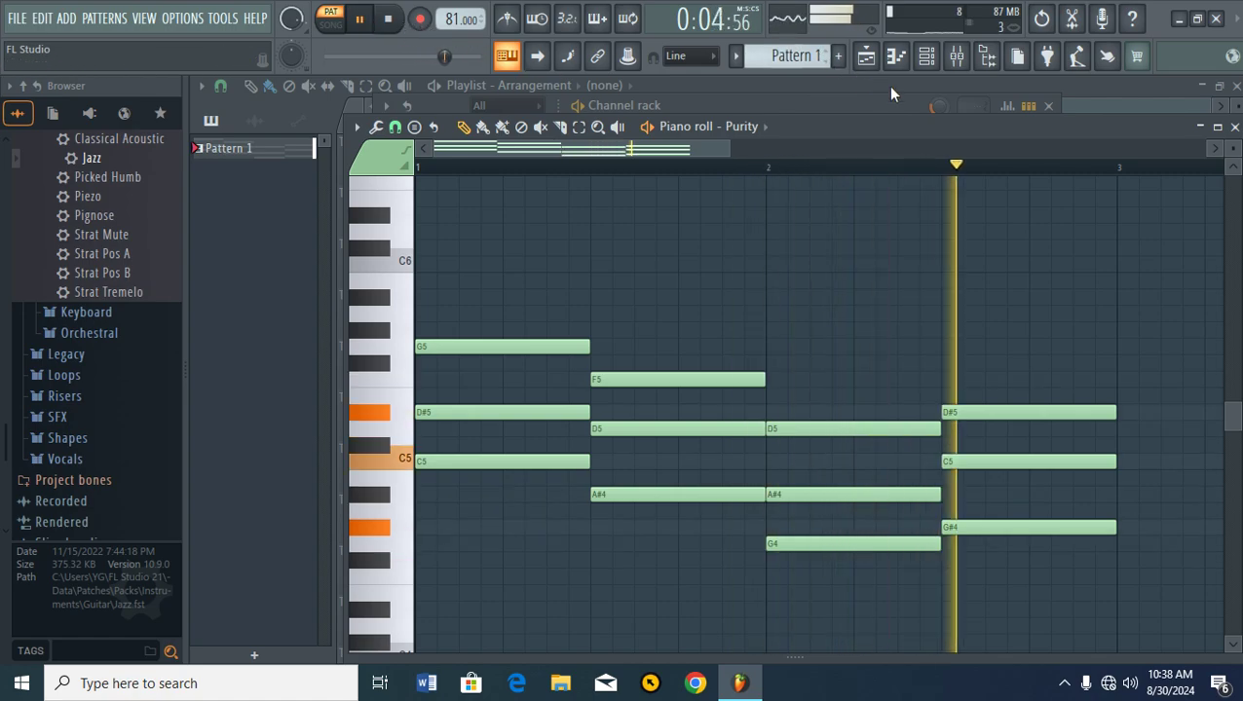
- Clone the Purity channel in the channel rack
left_click(926, 55)
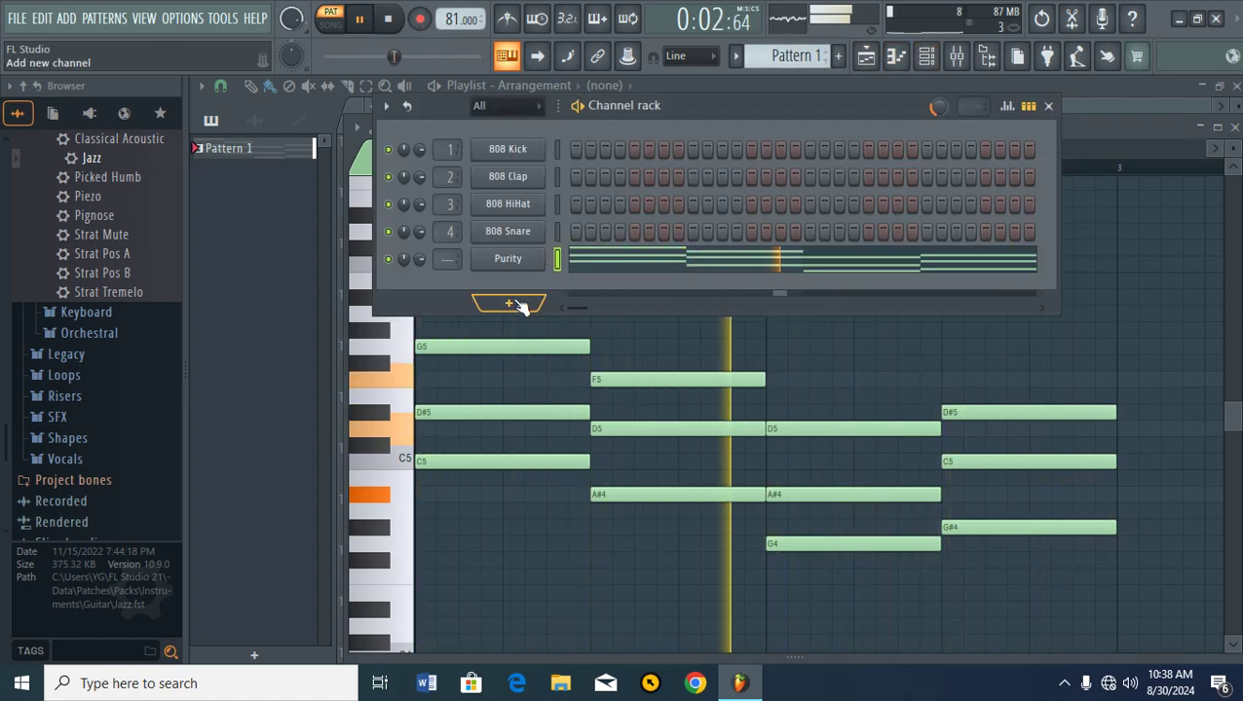
right_click(513, 261)
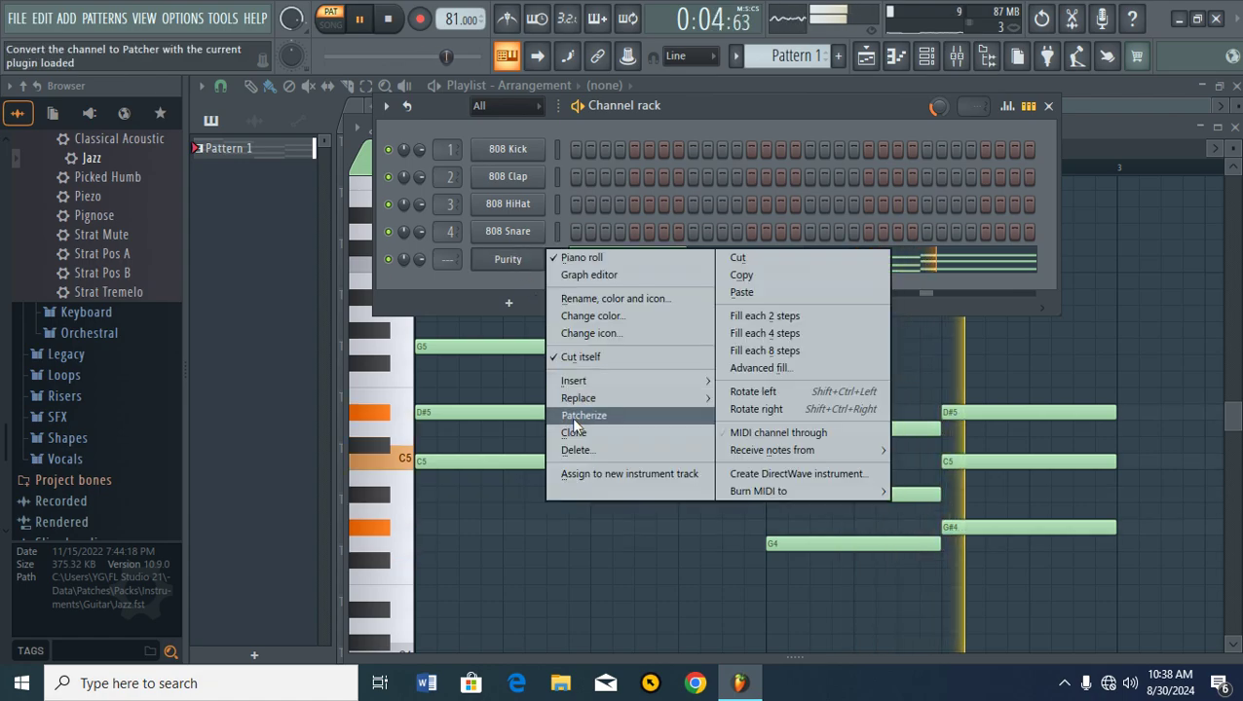
left_click(565, 432)
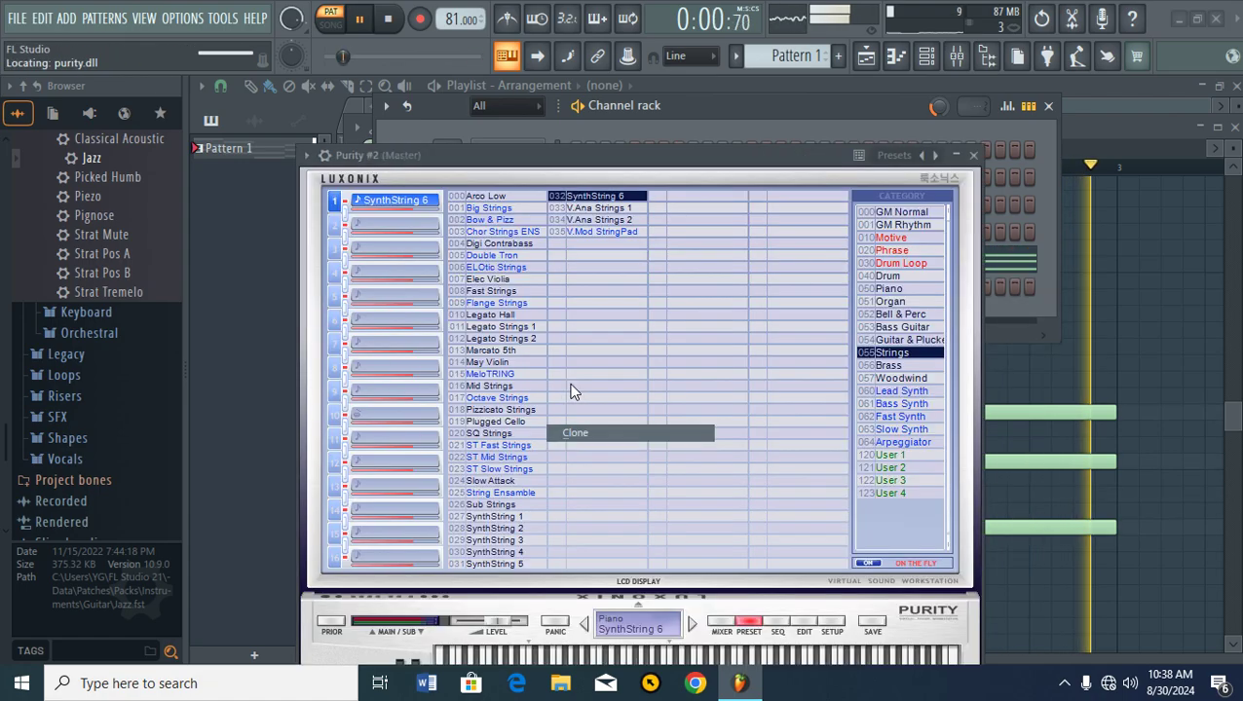
- Load the Lowpassed Piano preset from the Piano category into the cloned Purity, close the plugin and pause playback
left_click(901, 291)
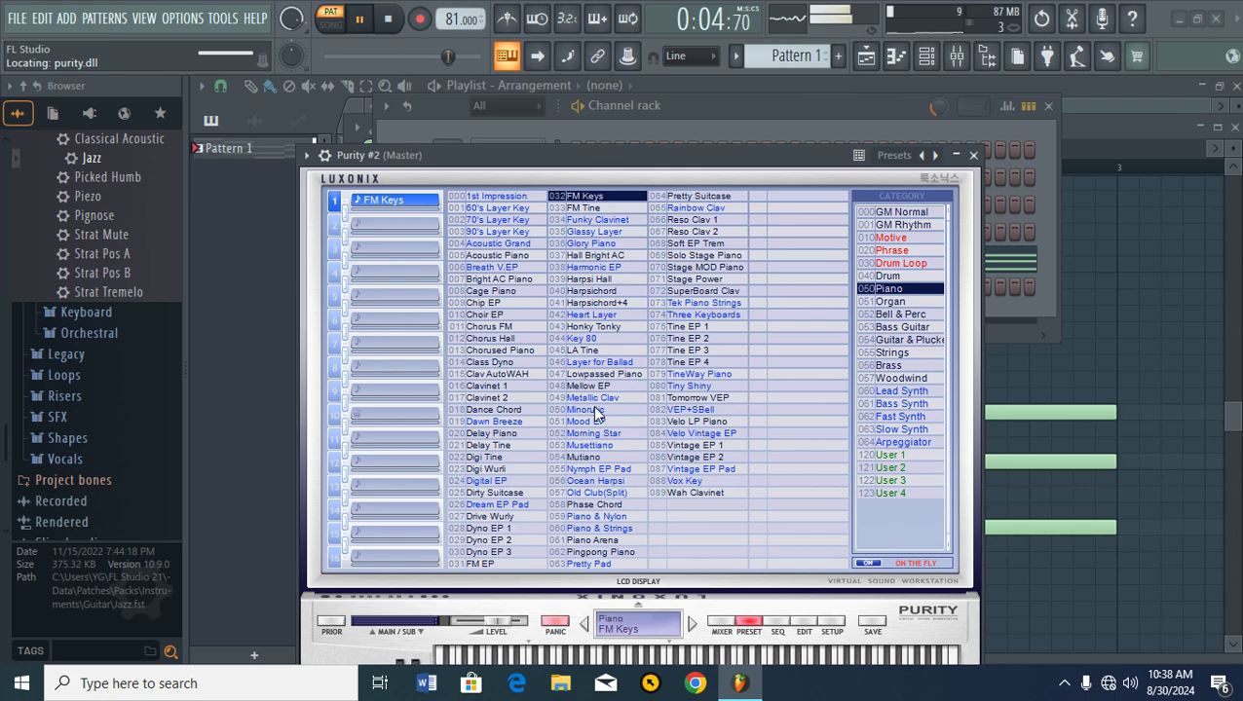
left_click(598, 361)
left_click(593, 375)
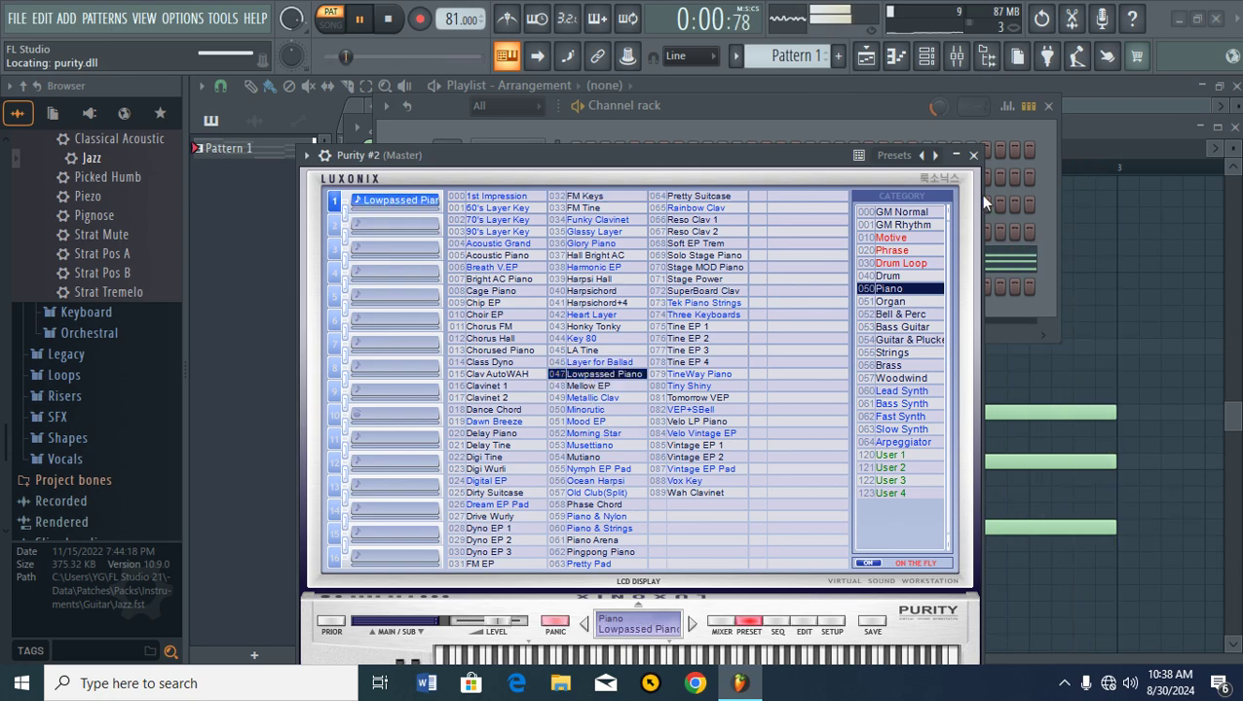
left_click(973, 155)
left_click(361, 20)
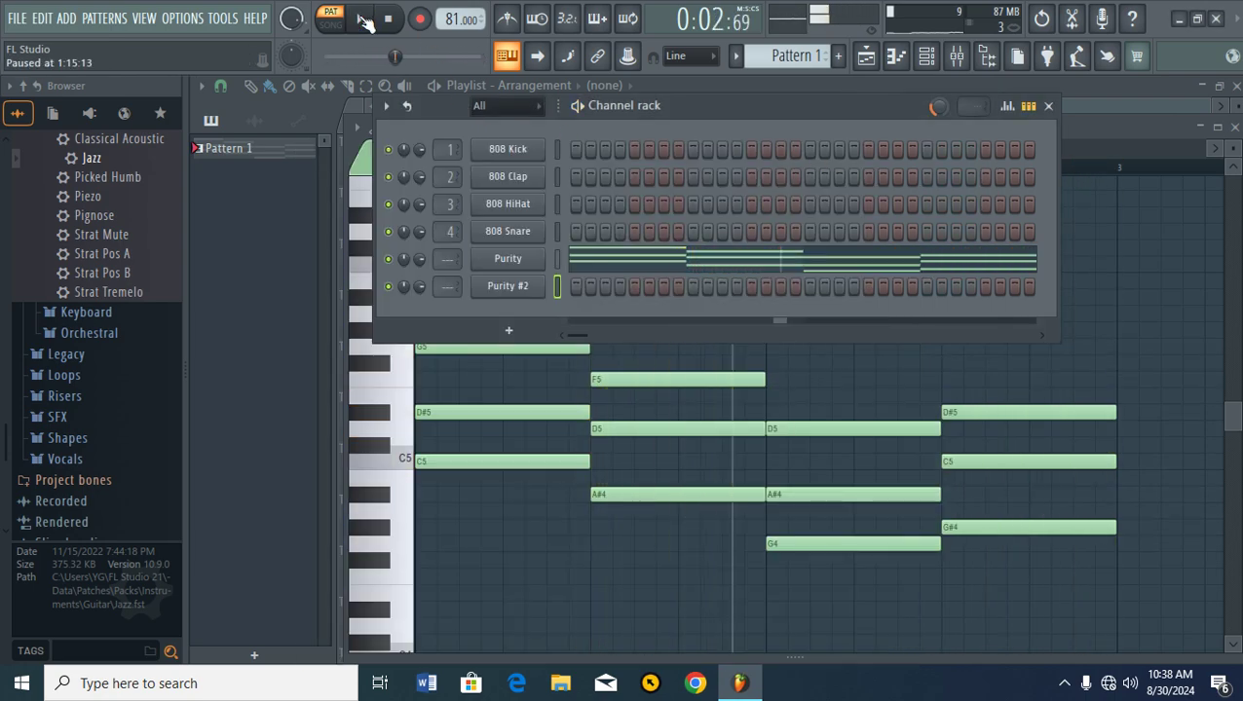
- Copy the notes of the Purity channel and paste them into the Purity #2 channel
right_click(489, 253)
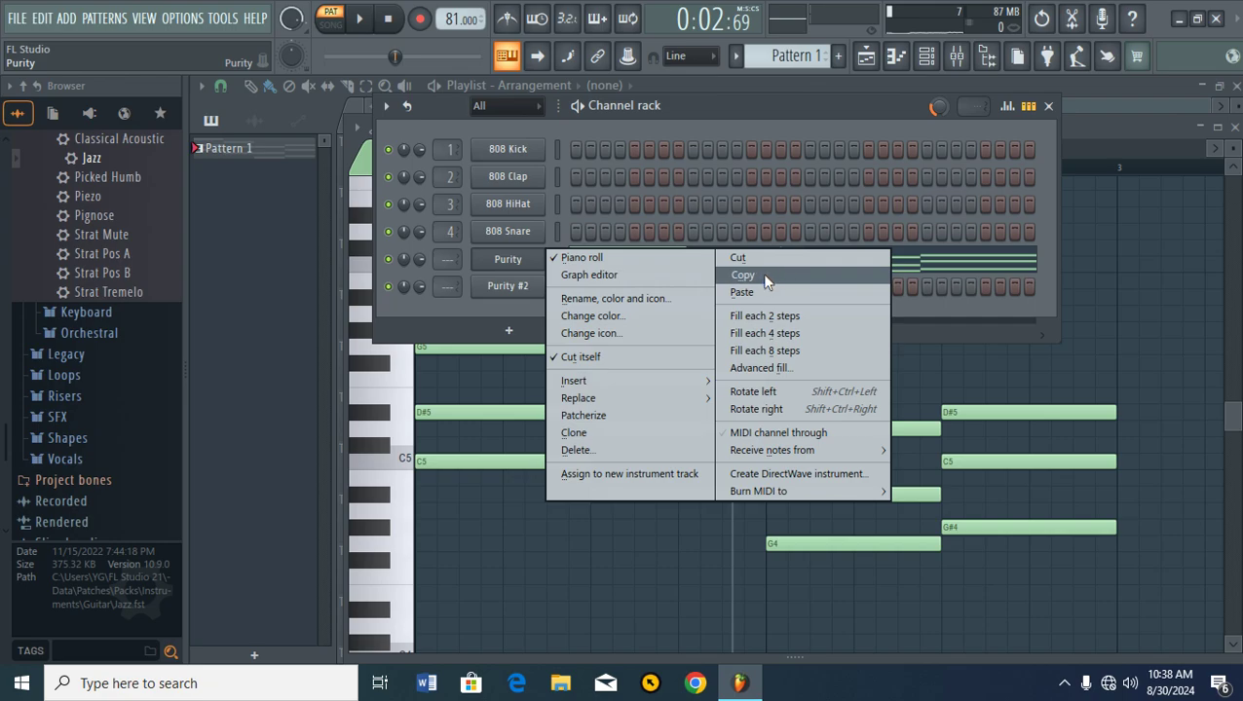
left_click(742, 276)
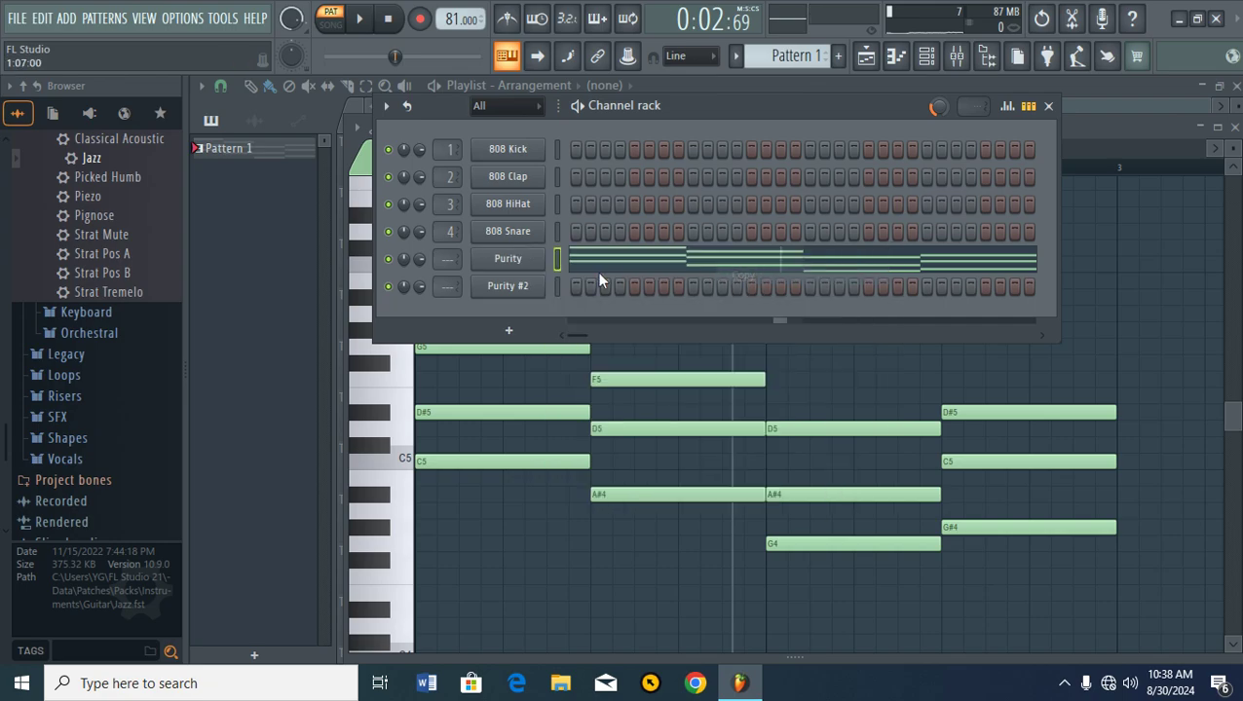
right_click(519, 295)
left_click(741, 320)
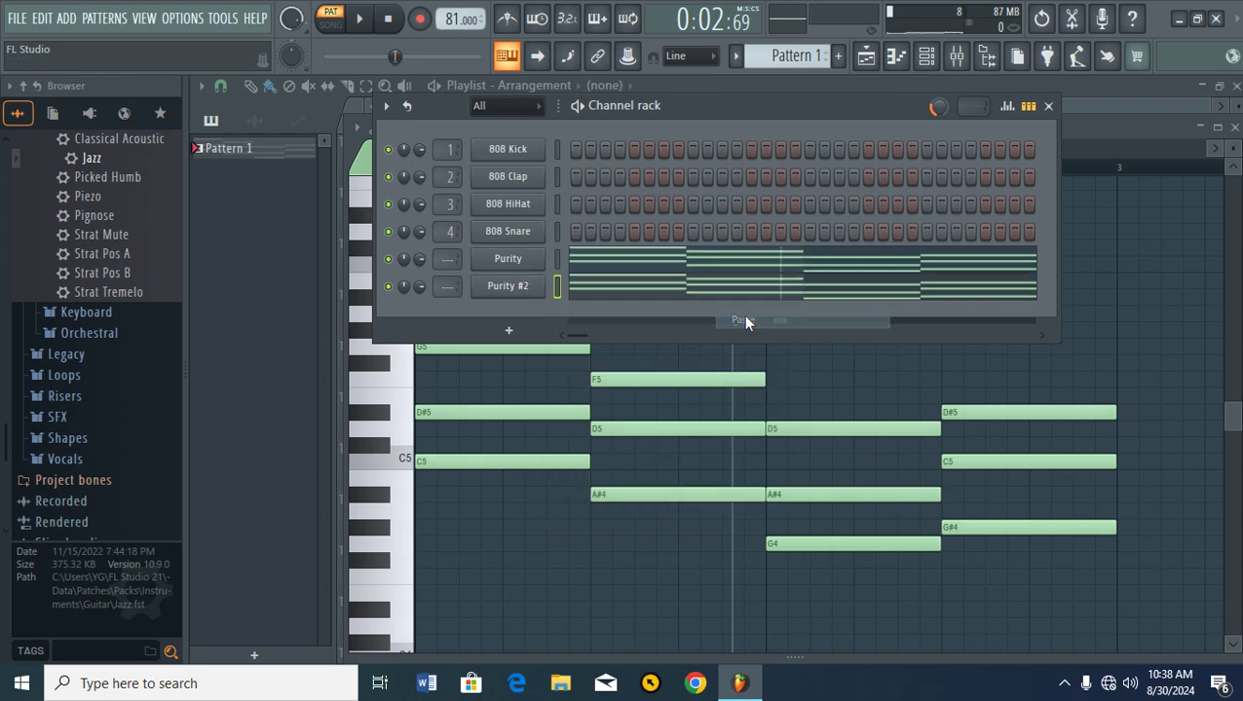
- Select all chord notes in the Purity #2 piano roll and shorten each to one step
left_click(688, 293)
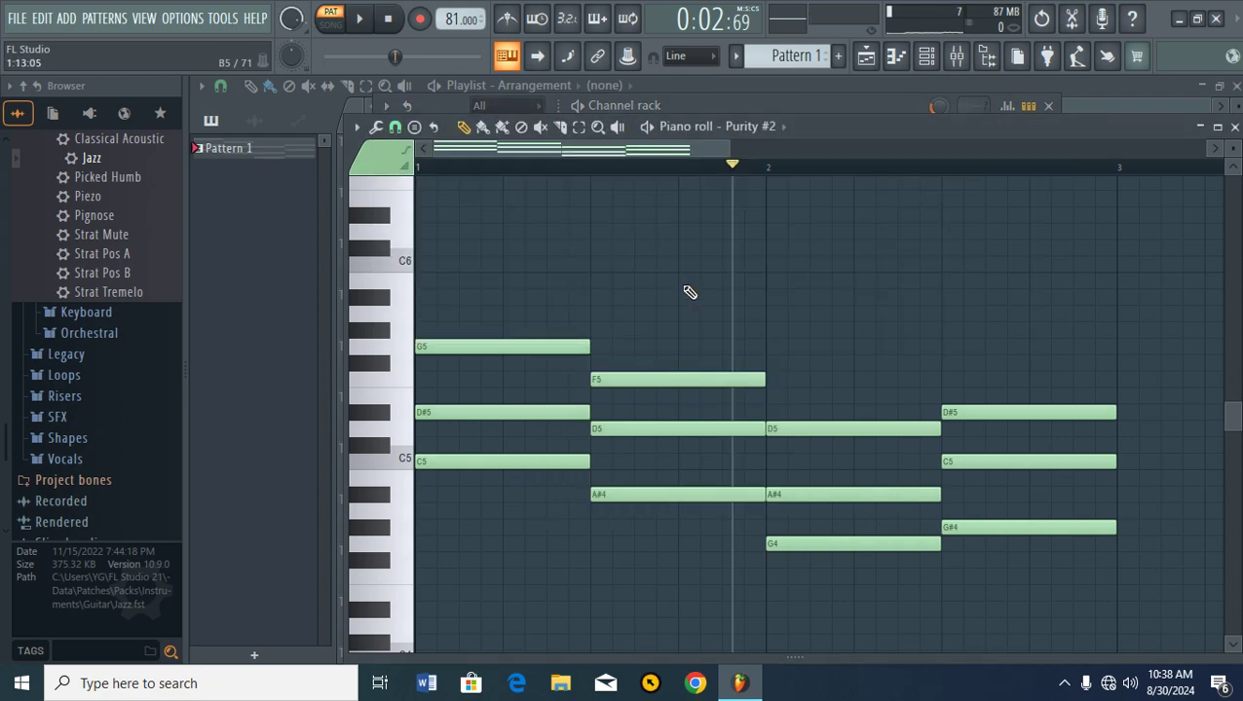
left_click(1234, 127)
left_click(647, 292)
left_click_drag(1065, 255, 544, 582)
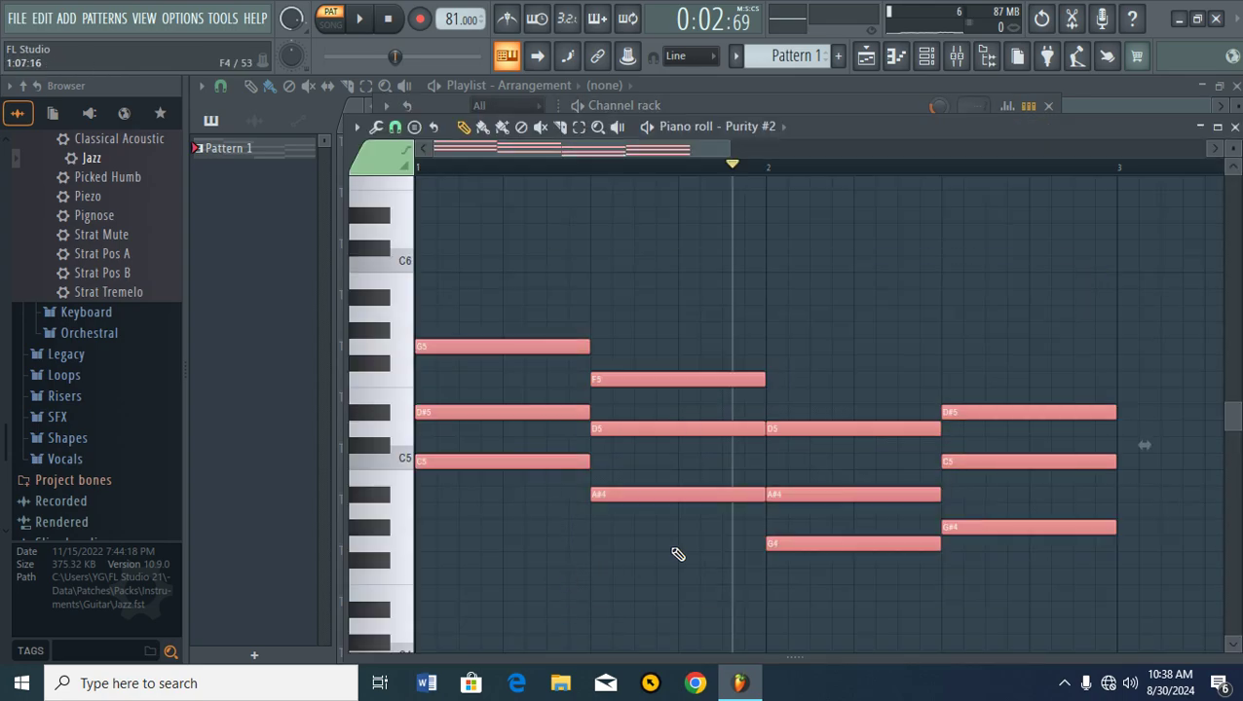
left_click_drag(752, 377, 602, 441)
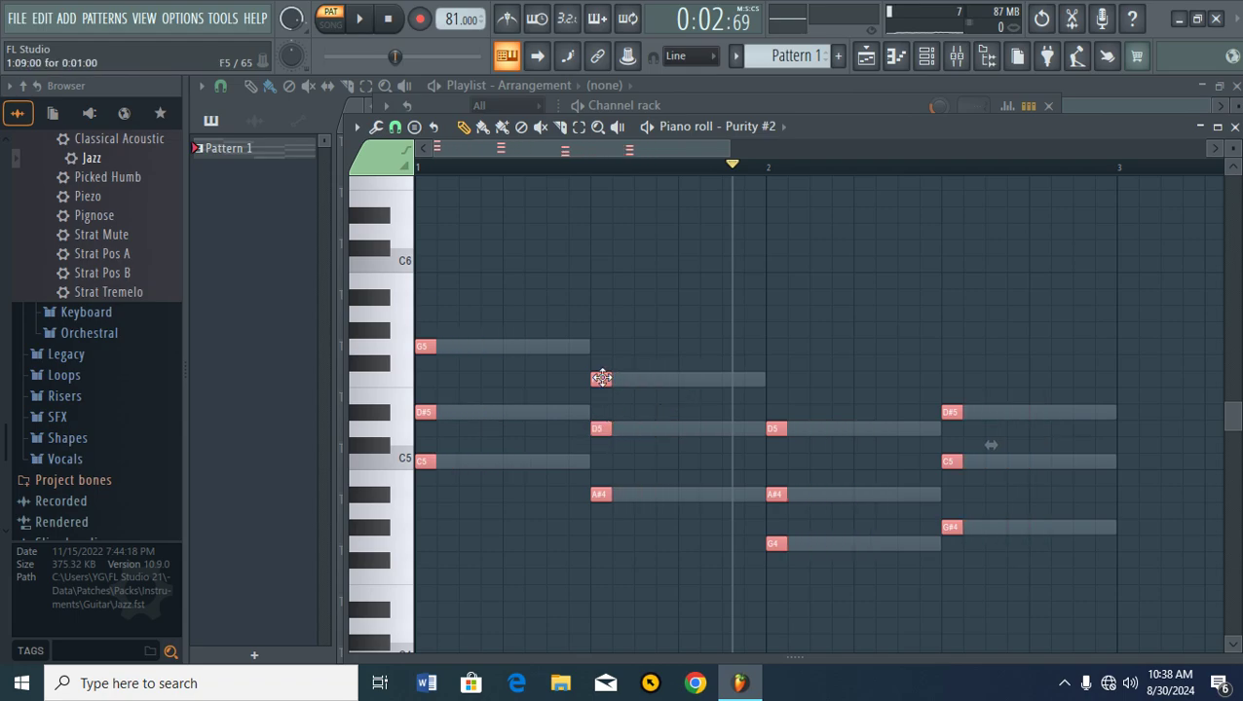
- Shift the short chords half a beat later, duplicate them, place the copies one beat after the originals and play the pattern
left_click_drag(602, 378, 636, 379)
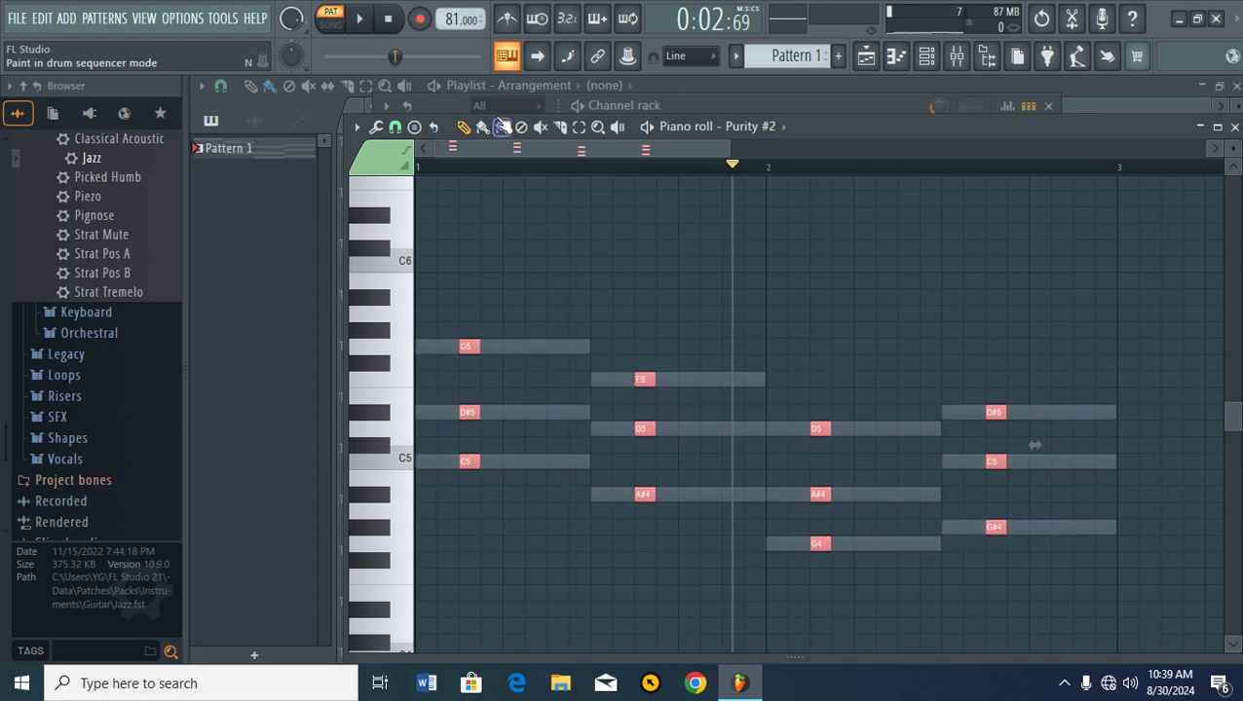
key("ctrl+b")
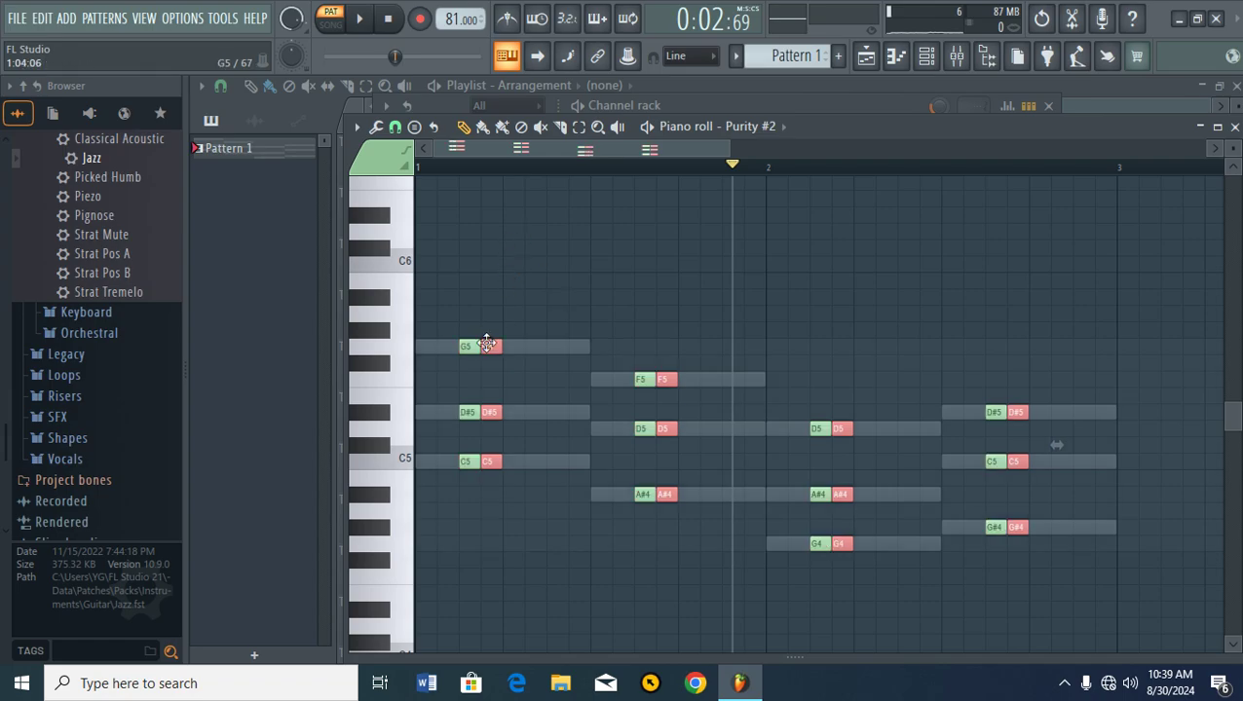
left_click_drag(487, 344, 547, 346)
left_click(359, 19)
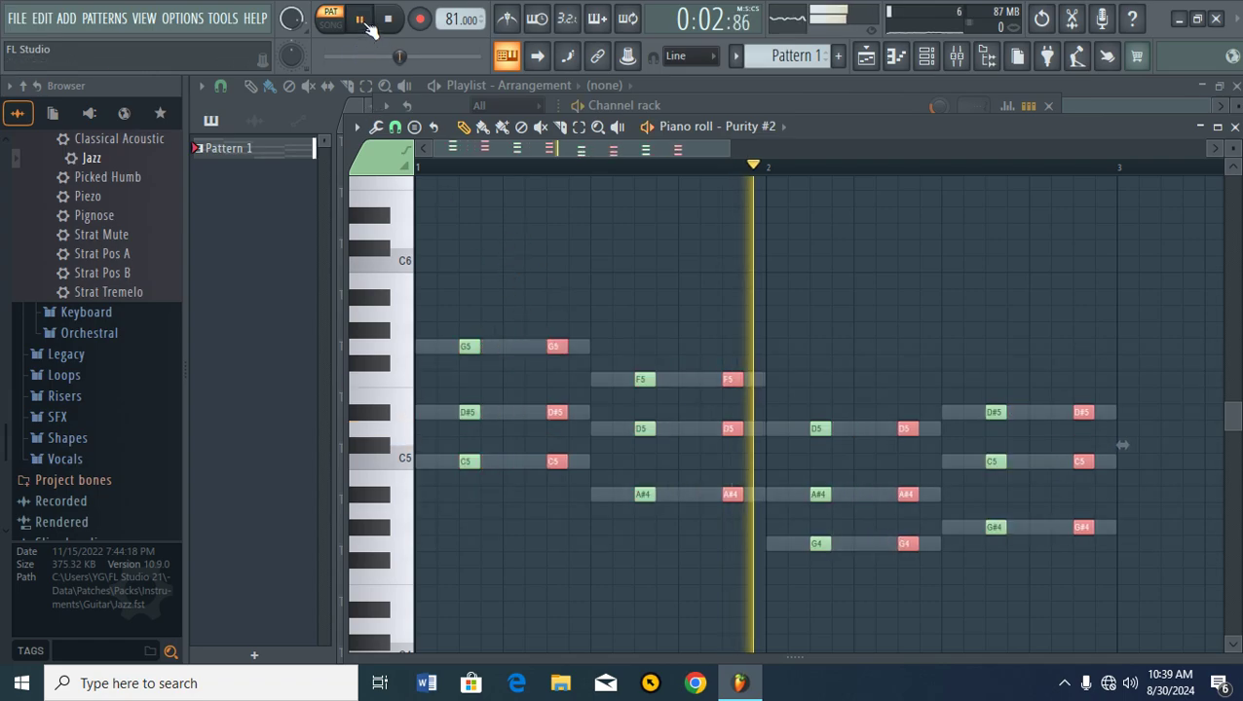
- Close the piano roll, lower the Purity channel's volume to 63% and pause playback
left_click(1234, 128)
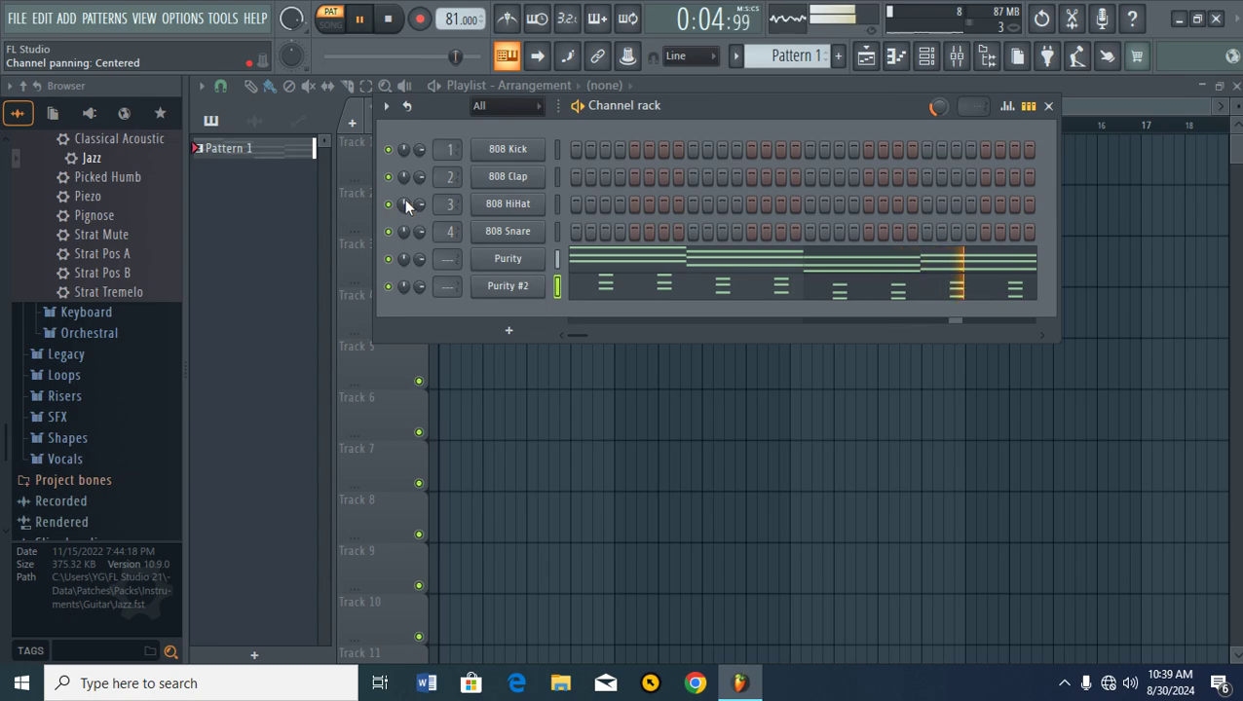
left_click_drag(420, 256, 420, 272)
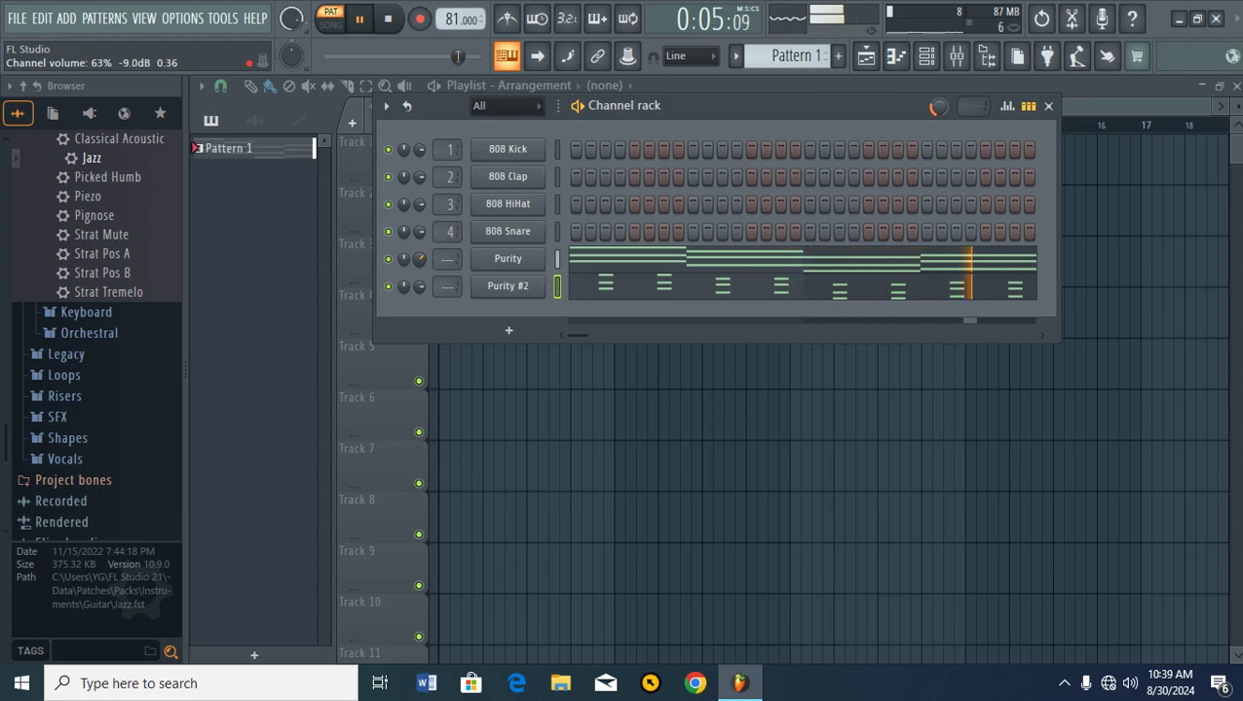
left_click(361, 22)
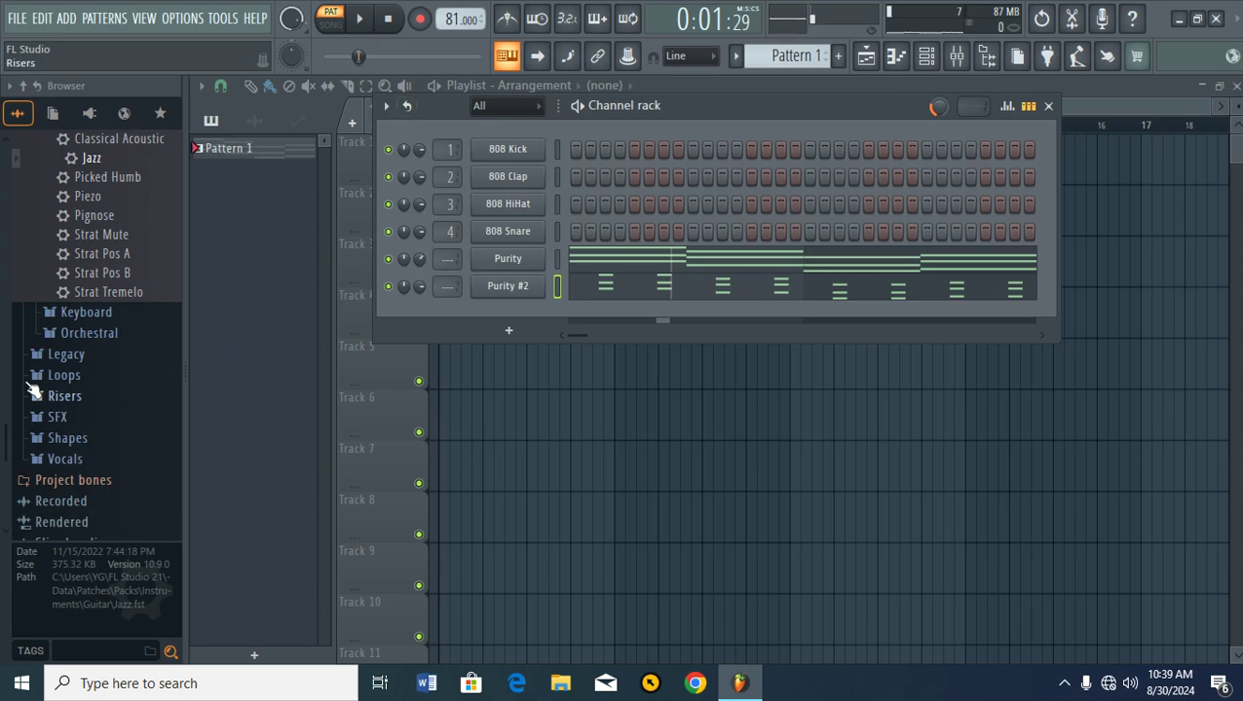
- Add the PERU RIM (4) sample from the browser favourites as a new channel and open its piano roll
left_click(160, 113)
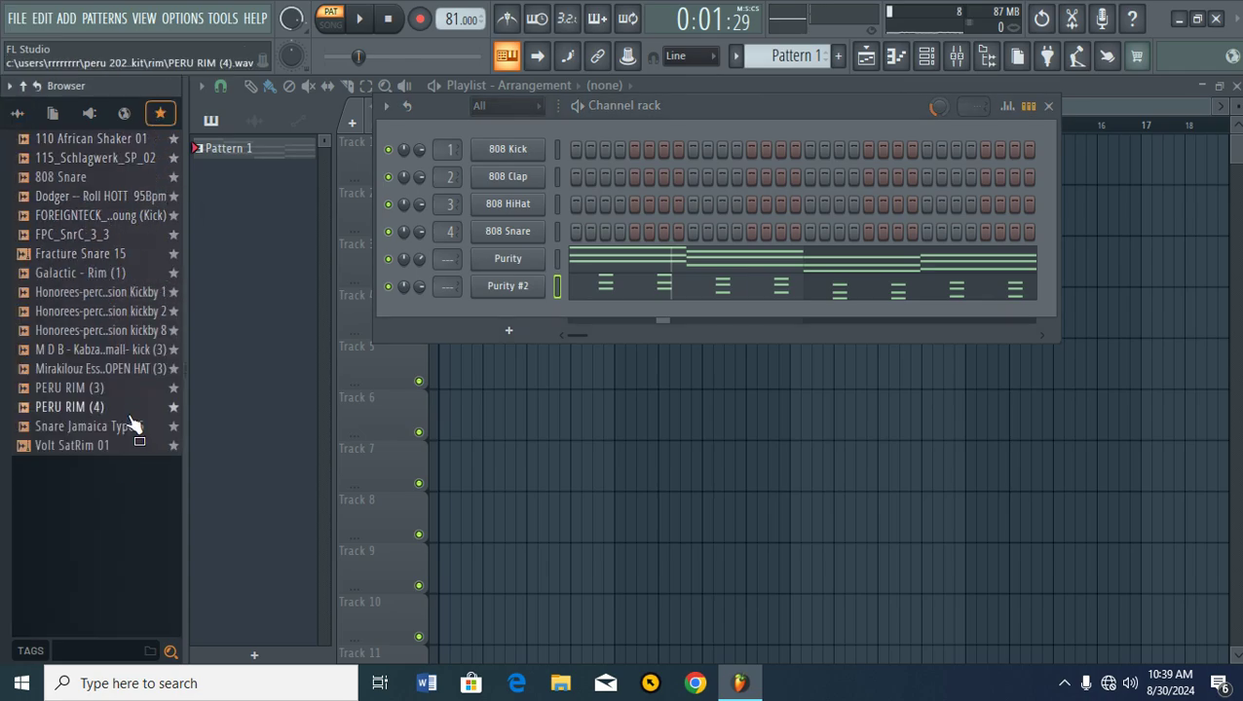
left_click_drag(83, 403, 505, 331)
right_click(519, 319)
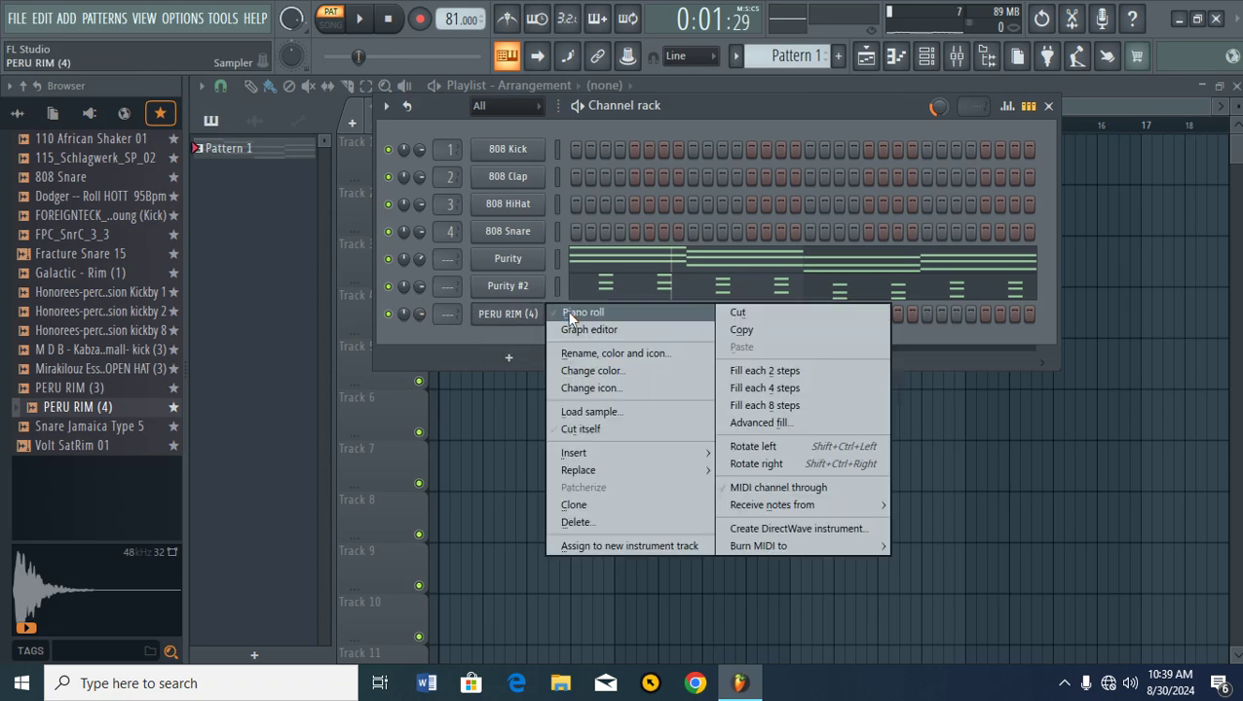
left_click(570, 317)
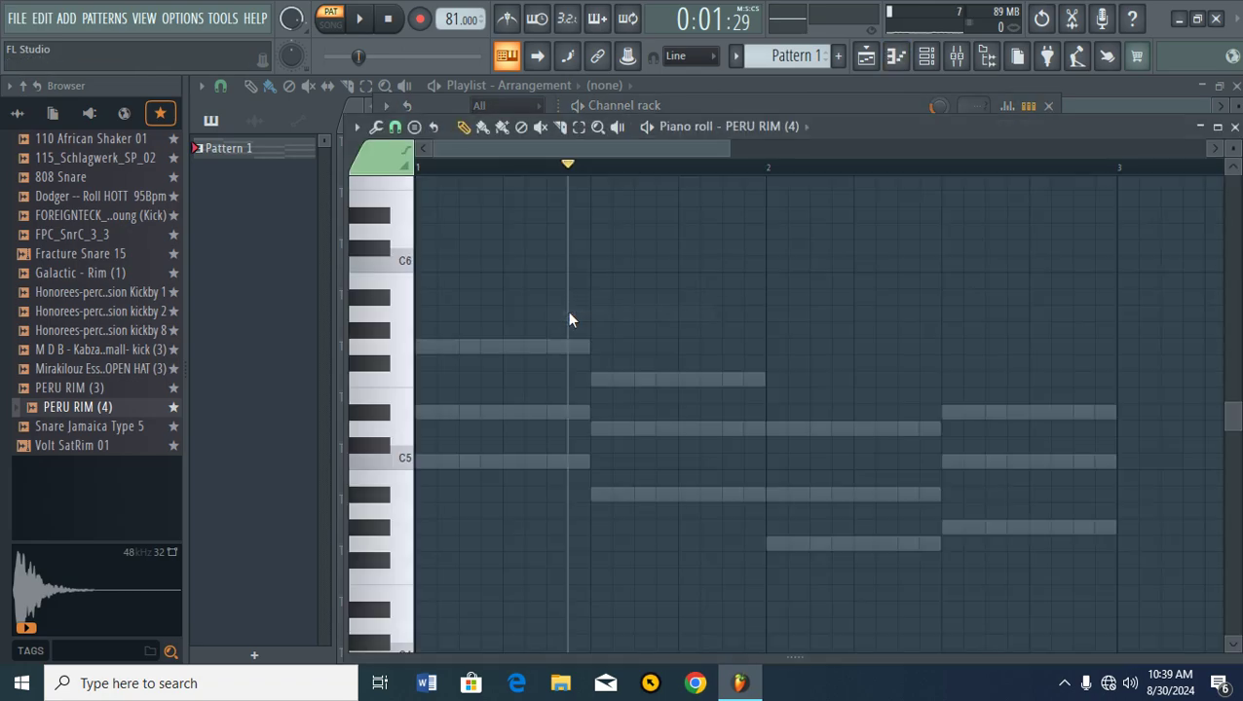
- Place one-step C5 rim notes on steps 5 and 13 of both bars for PERU RIM (4) and play the pattern
left_click(507, 463)
left_click(682, 462)
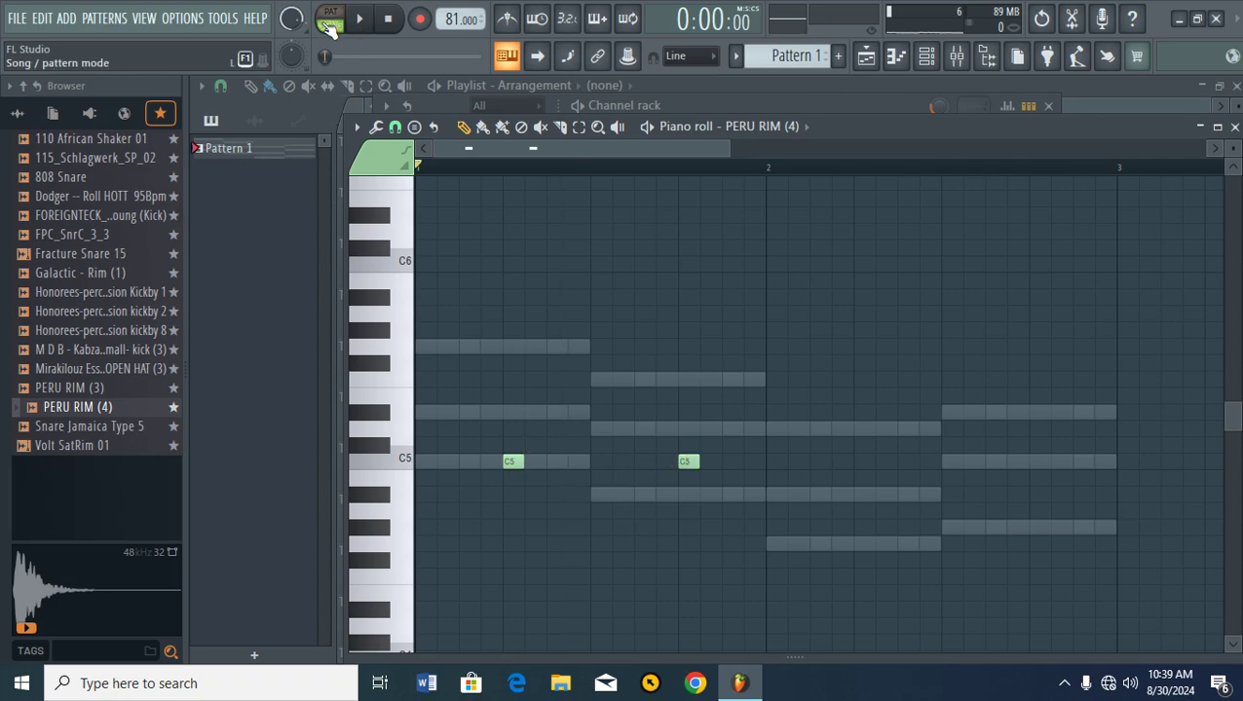
left_click(359, 18)
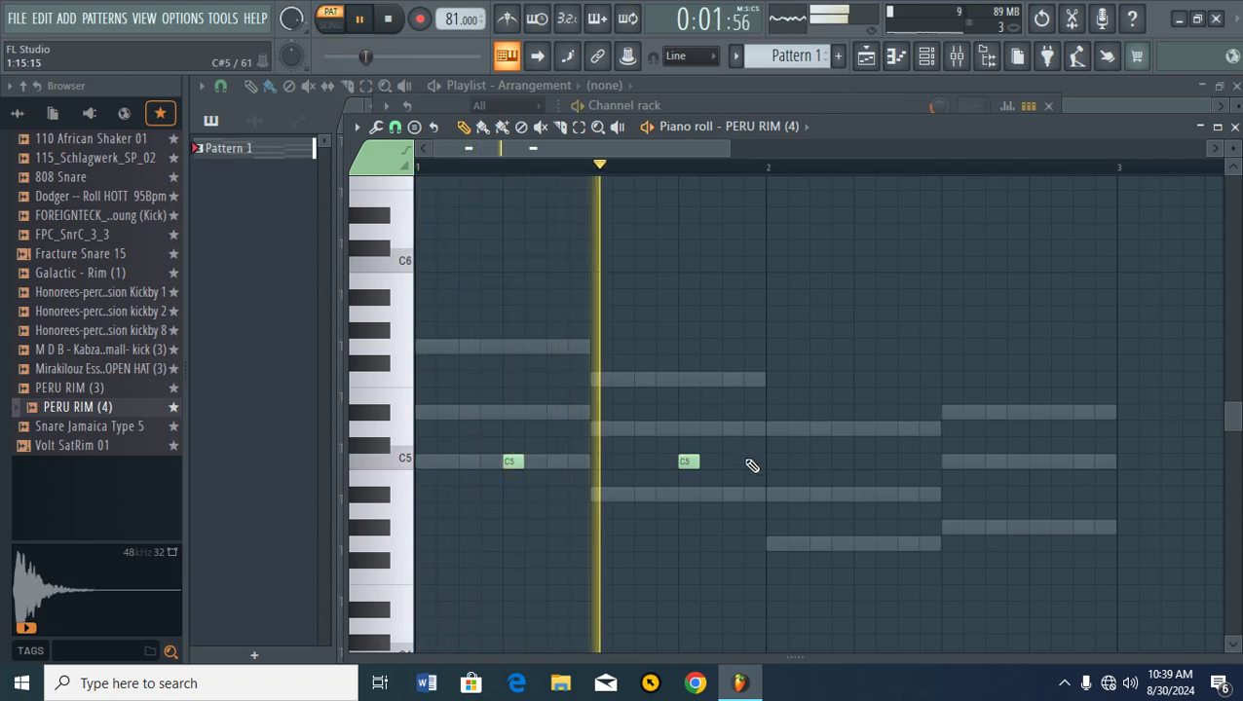
left_click(860, 463)
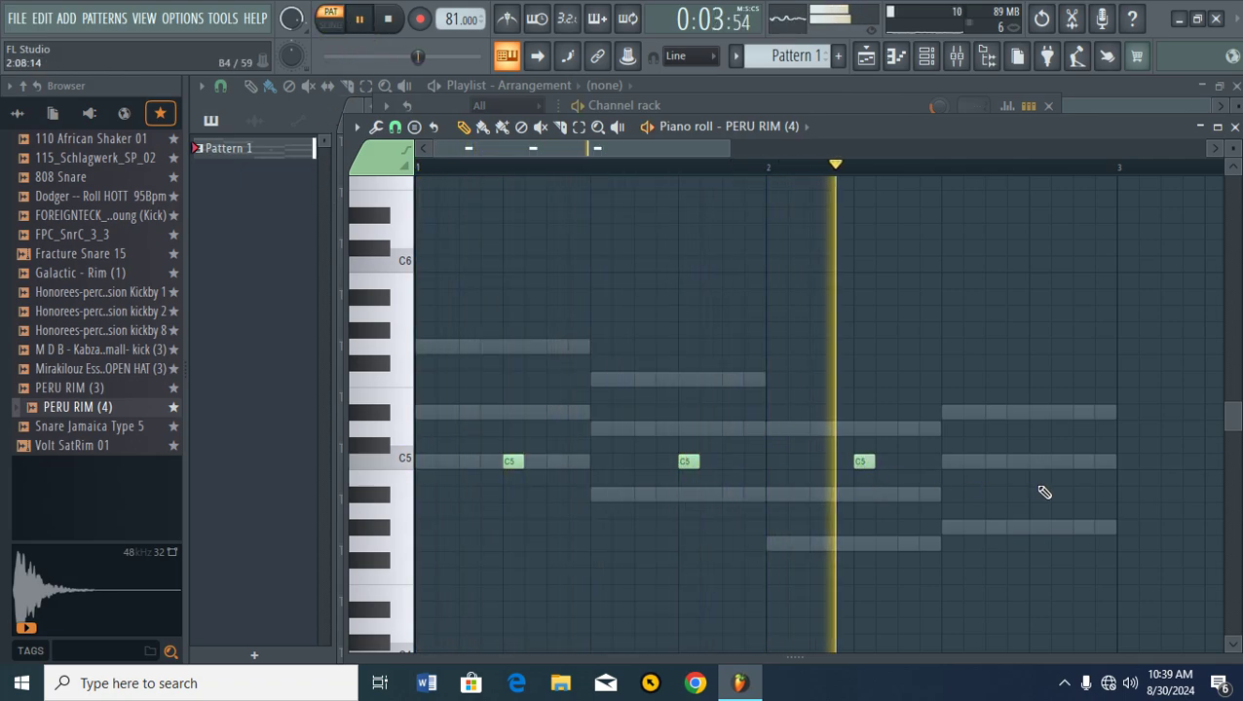
left_click(1036, 464)
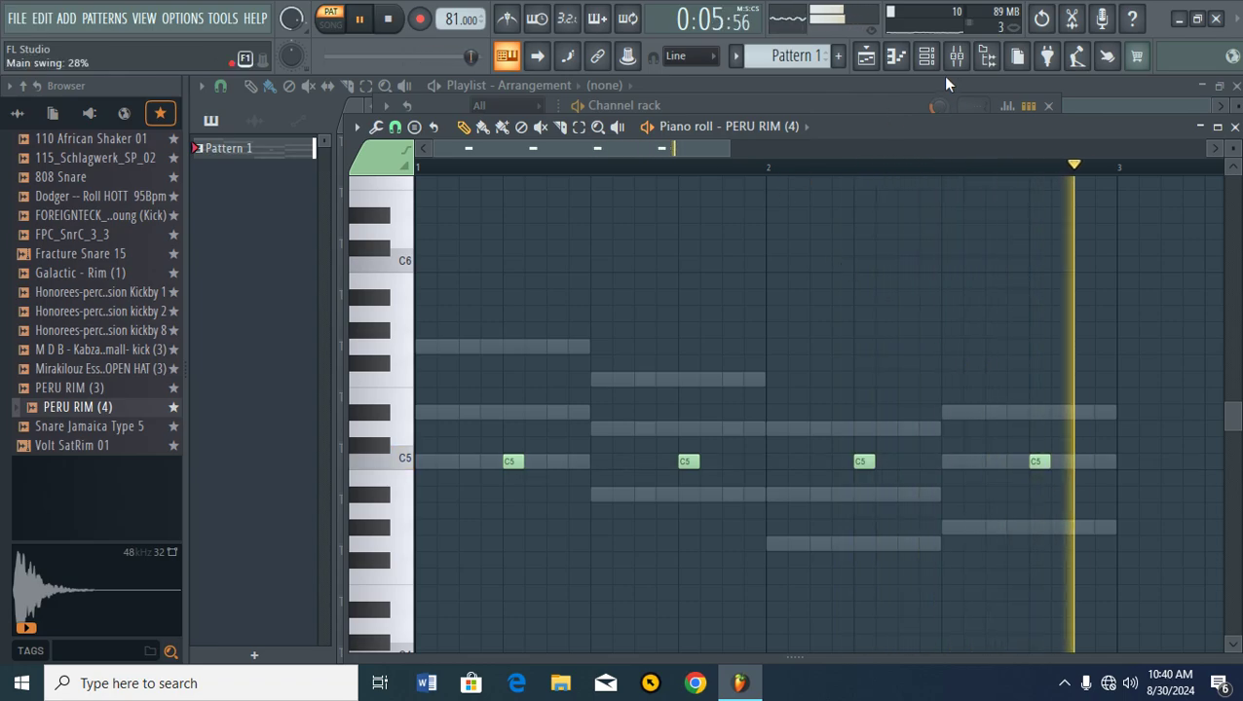
- Add the PERU RIM (4) sample from the favourites again as a second rim channel and open its piano roll
left_click(927, 55)
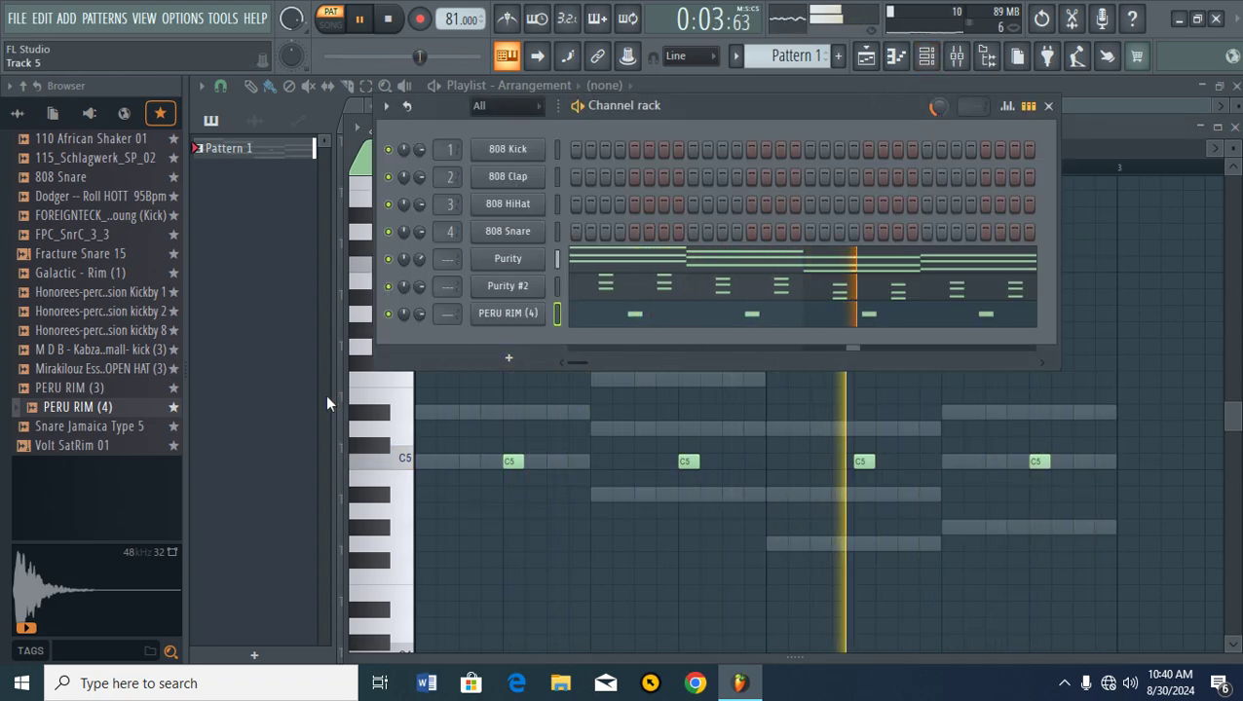
left_click_drag(99, 414, 497, 356)
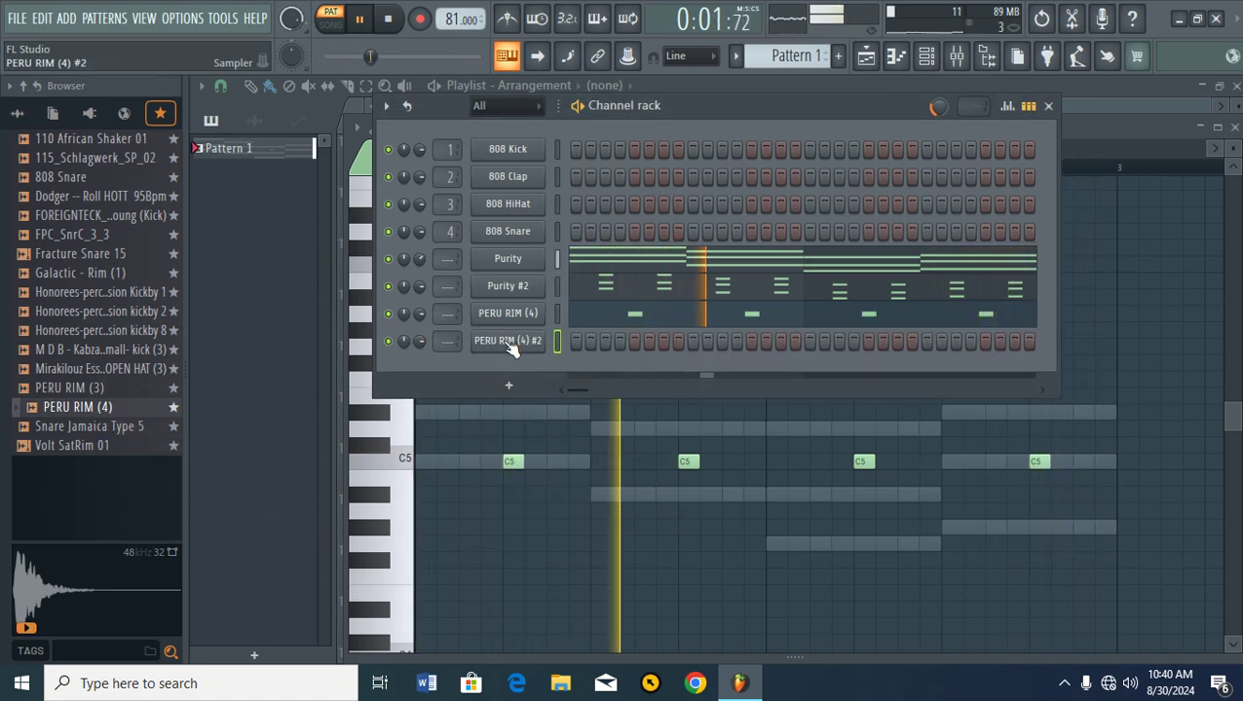
right_click(504, 342)
left_click(586, 339)
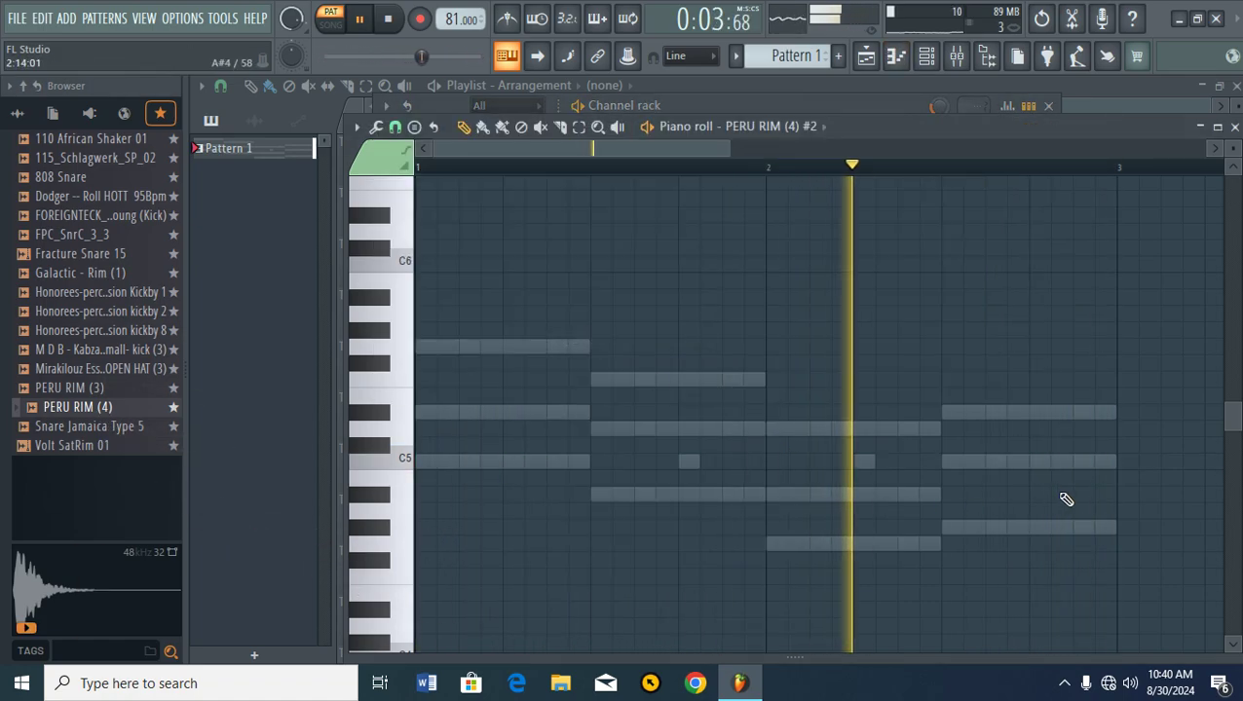
- Place C5 notes on steps 14 and 16 of bar 2 for the second rim, return to the channel rack and pause playback
left_click(1101, 461)
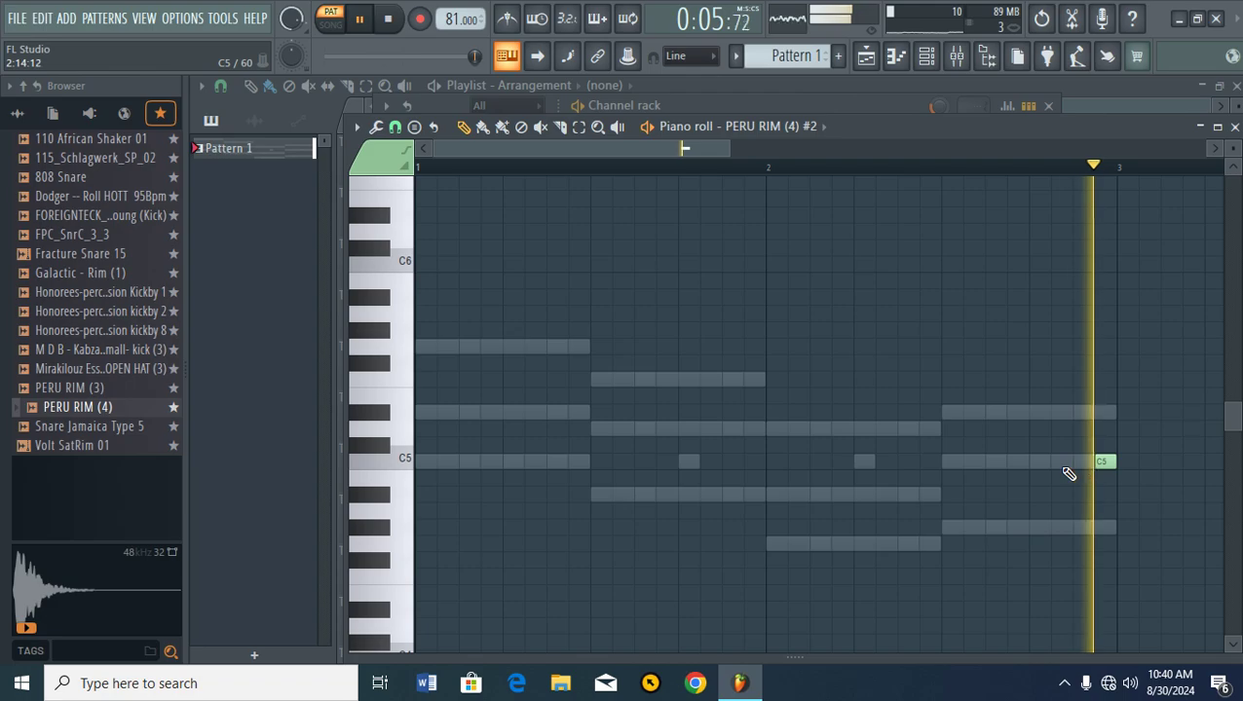
left_click(1059, 461)
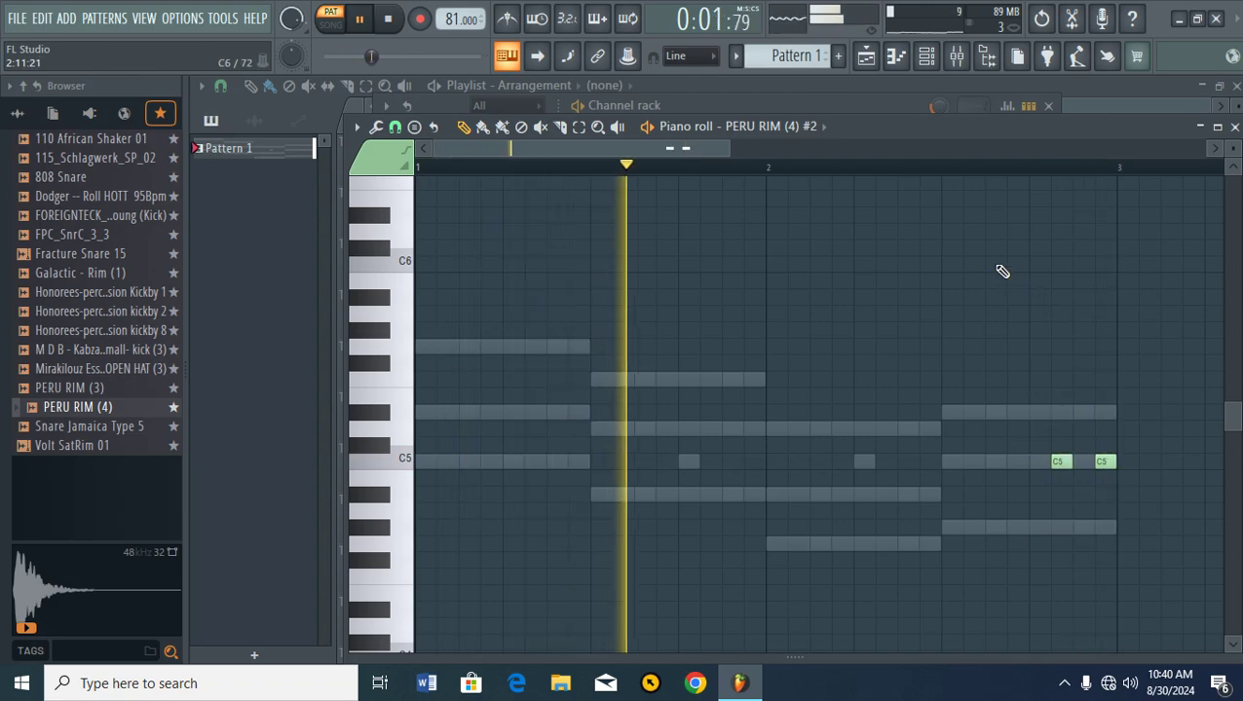
left_click(926, 56)
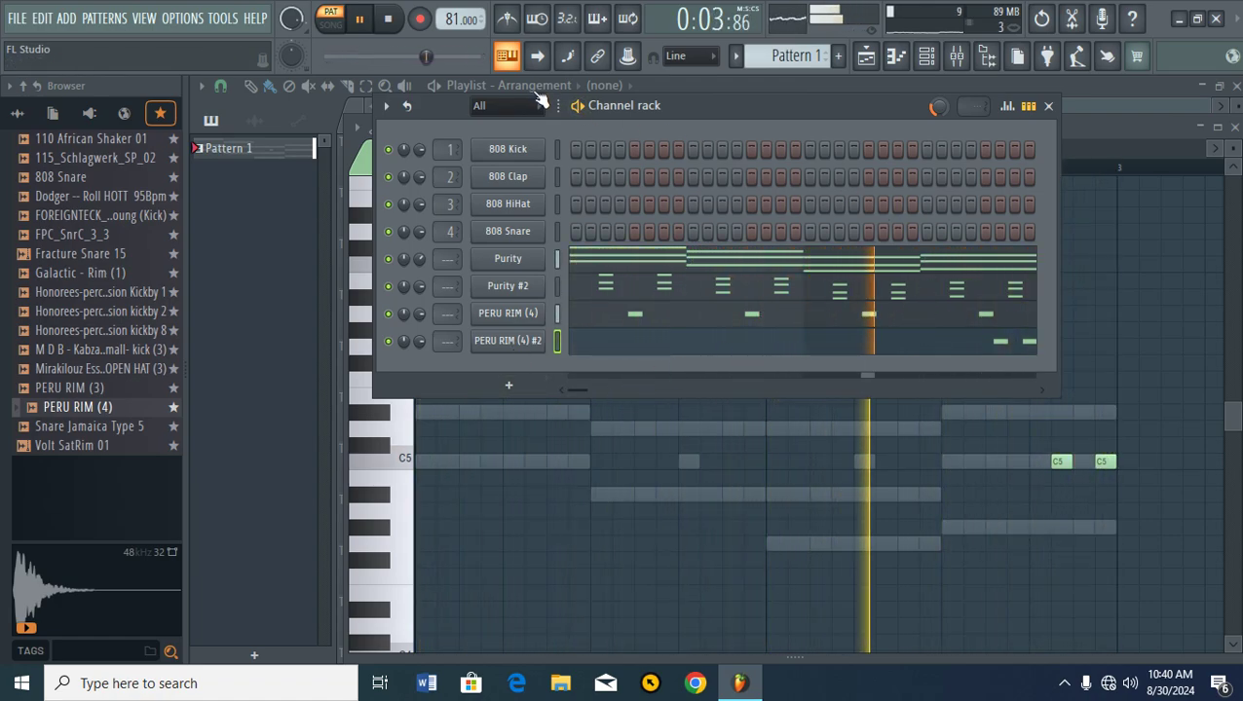
left_click(359, 18)
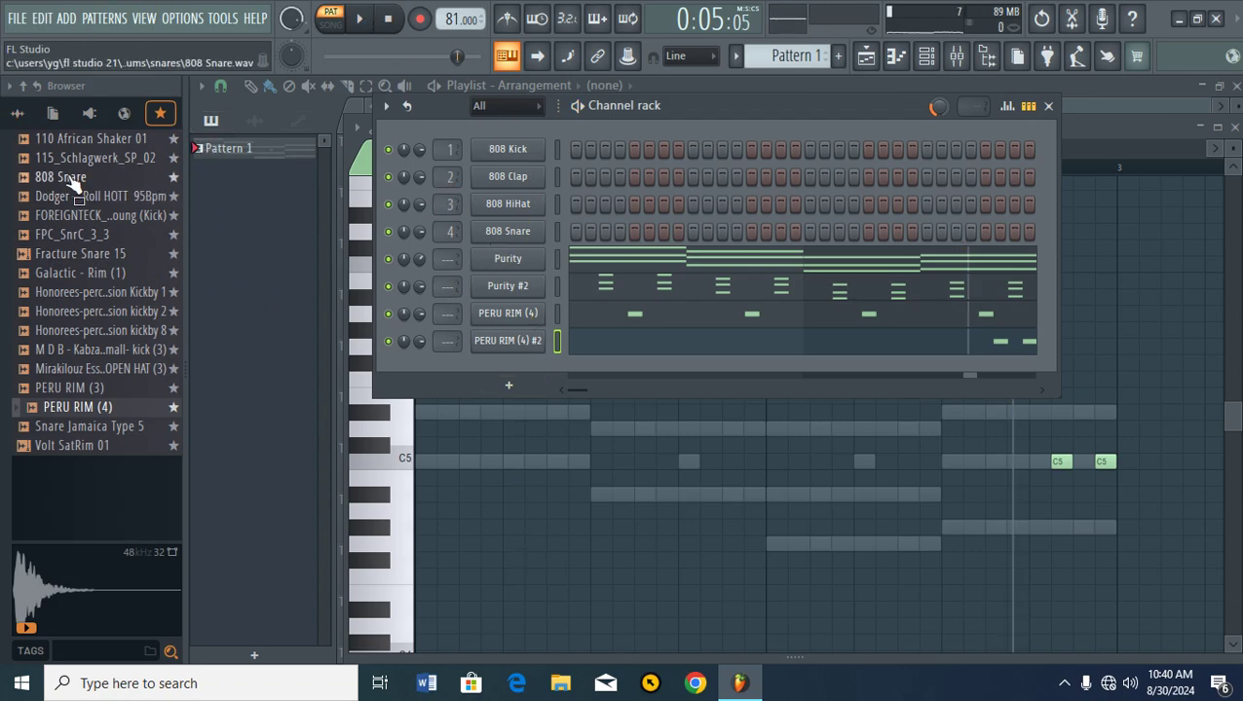
- Add the FOREIGNTECK_Die Young (Kick) sample as a channel, copy the first PERU RIM (4) channel's notes into it and audition the pattern
left_click_drag(97, 219, 551, 368)
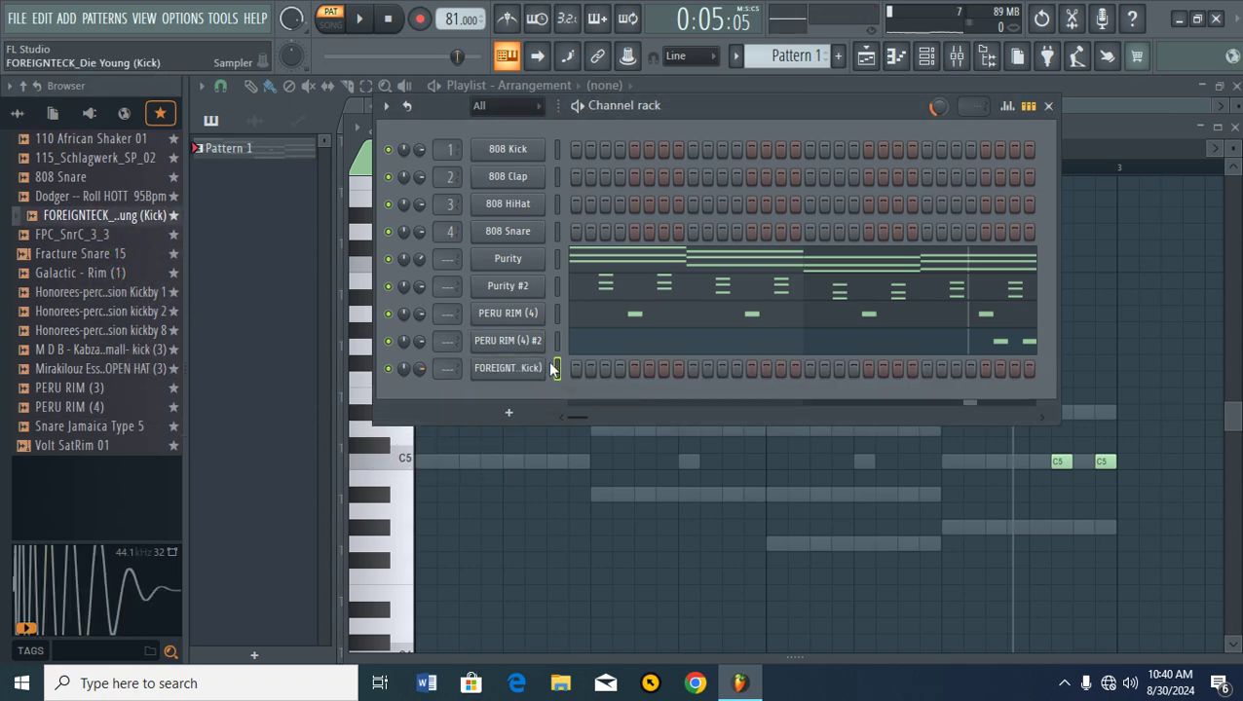
right_click(516, 322)
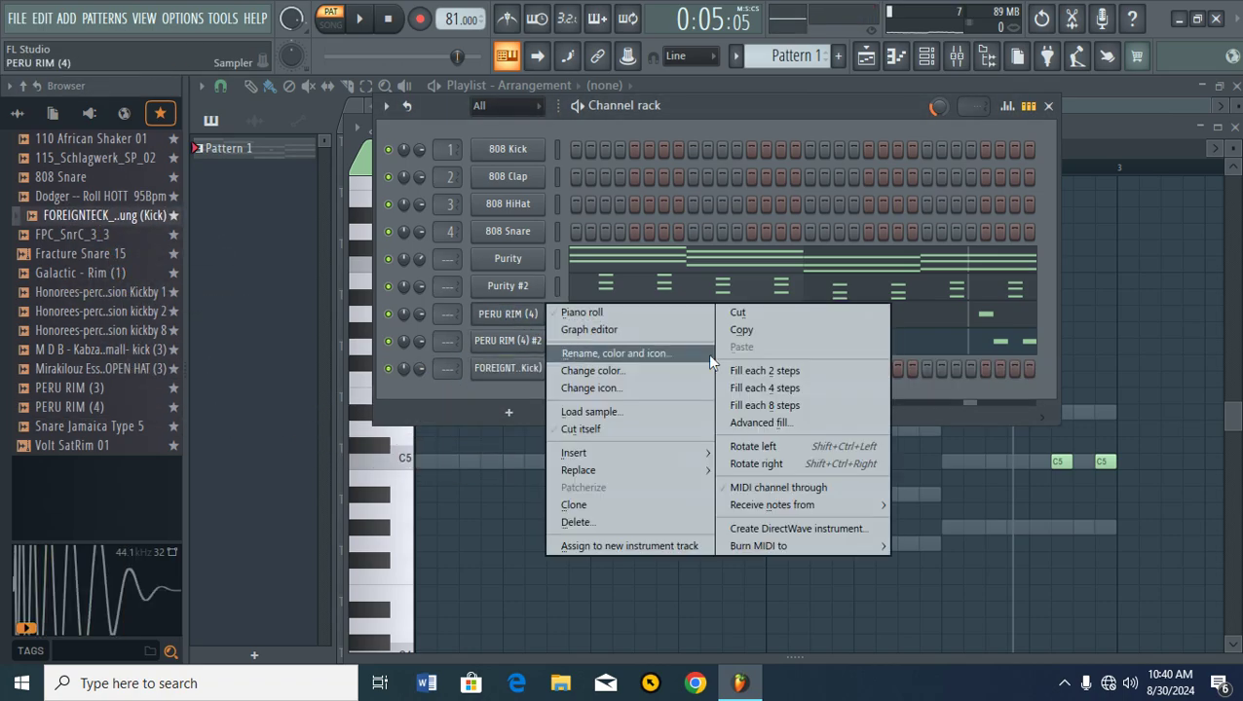
left_click(739, 327)
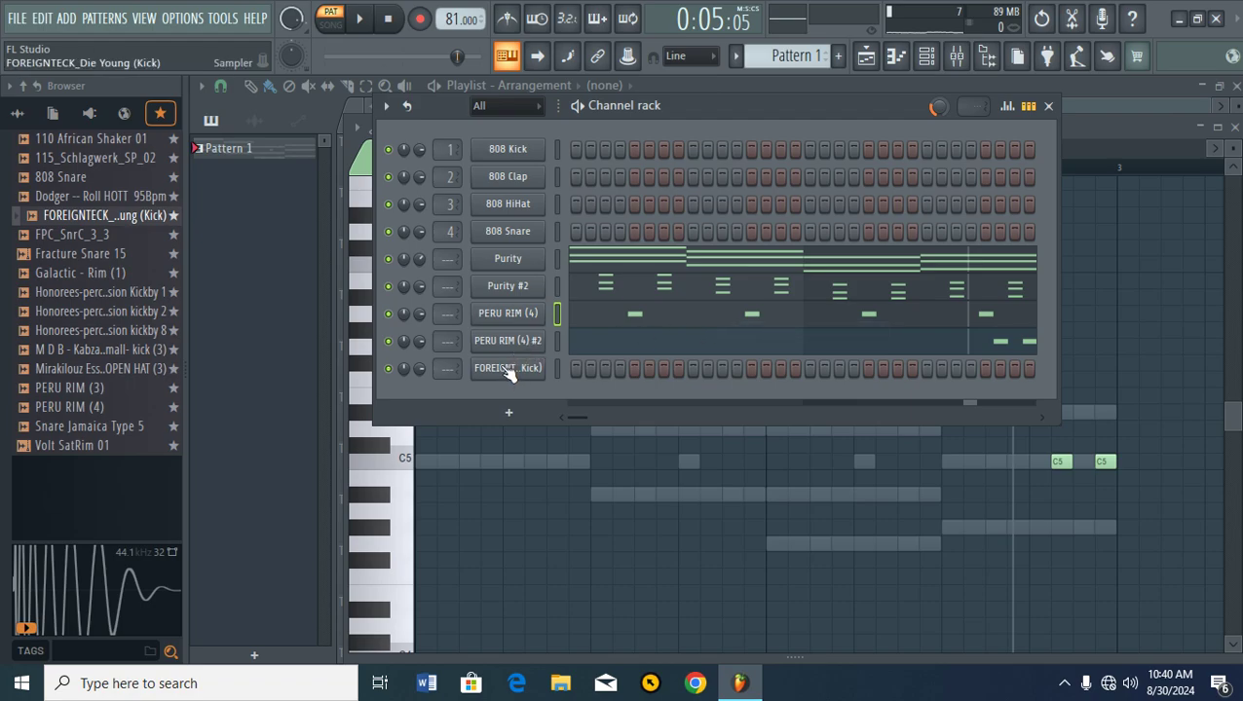
right_click(507, 369)
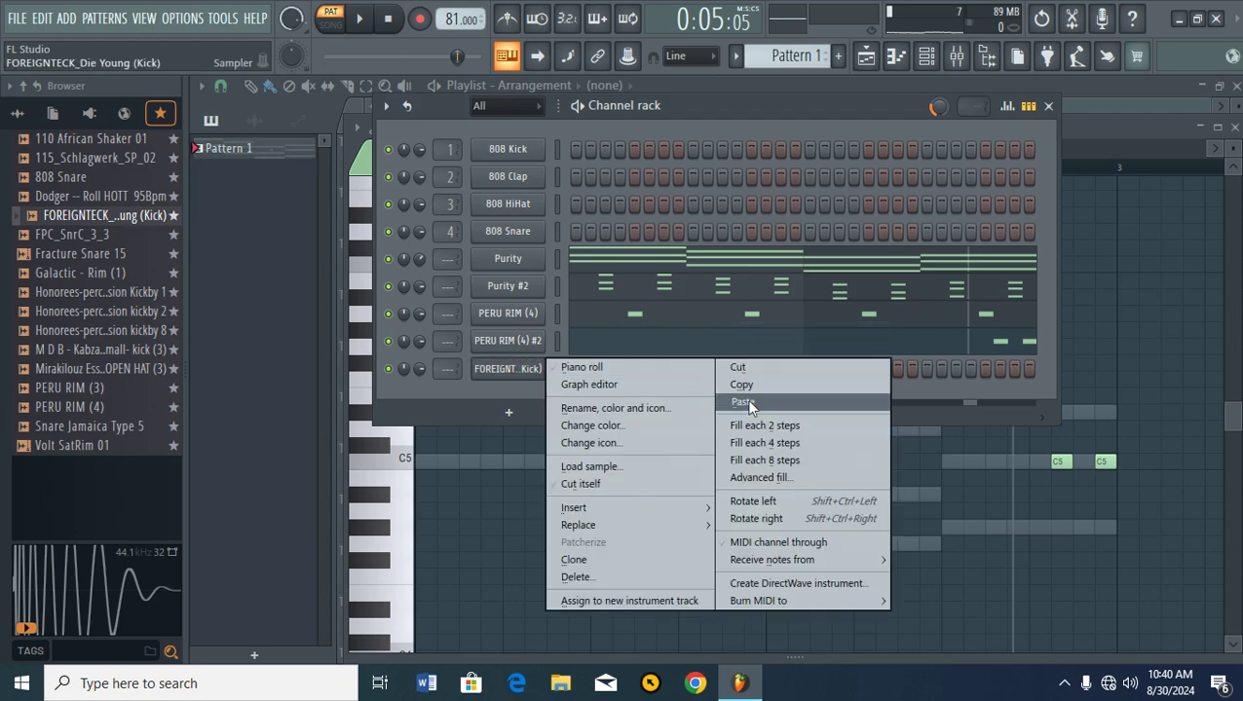
left_click(746, 401)
left_click(364, 21)
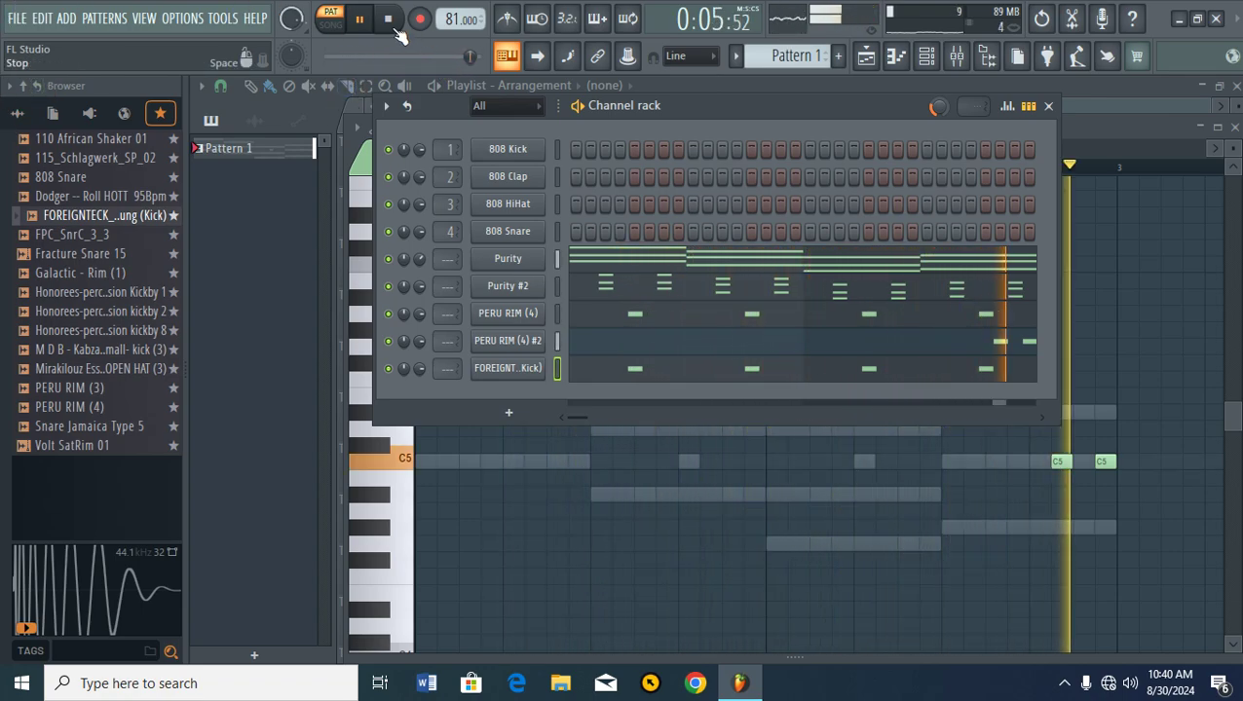
left_click(358, 23)
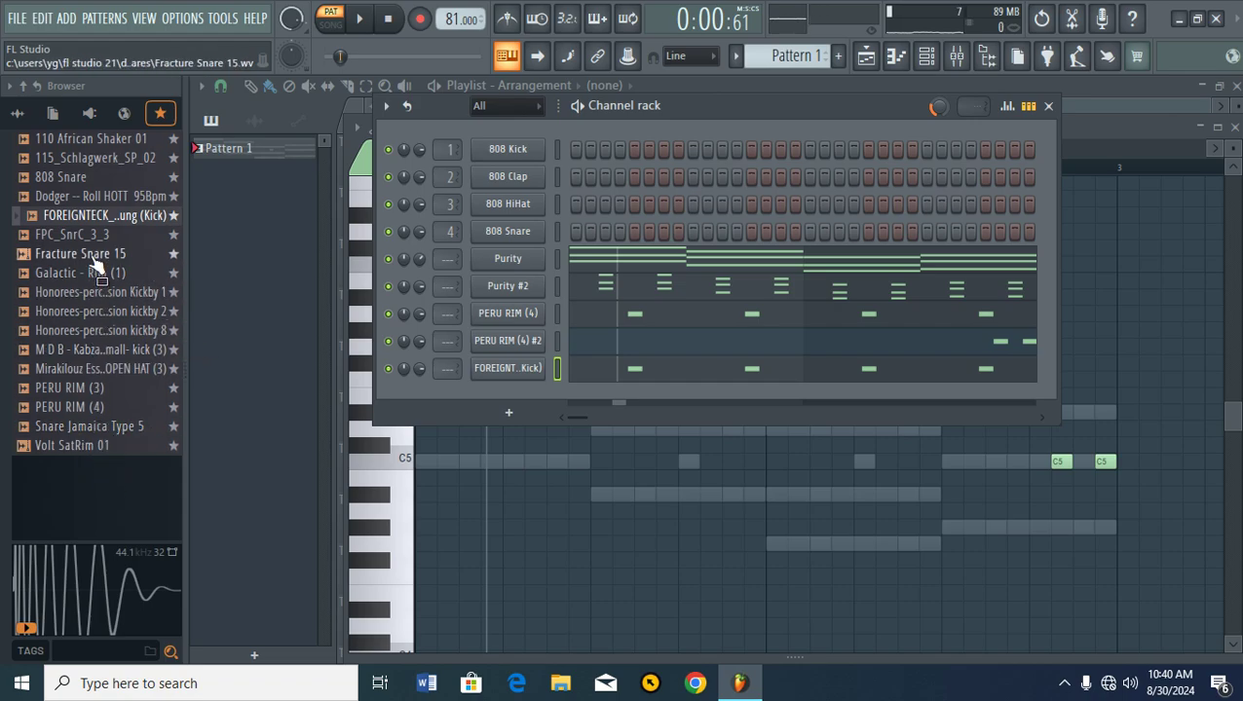
- Add the FPC_SnrC_3_3 snare sample from the favourites as a new channel and open its piano roll
left_click_drag(91, 236, 501, 413)
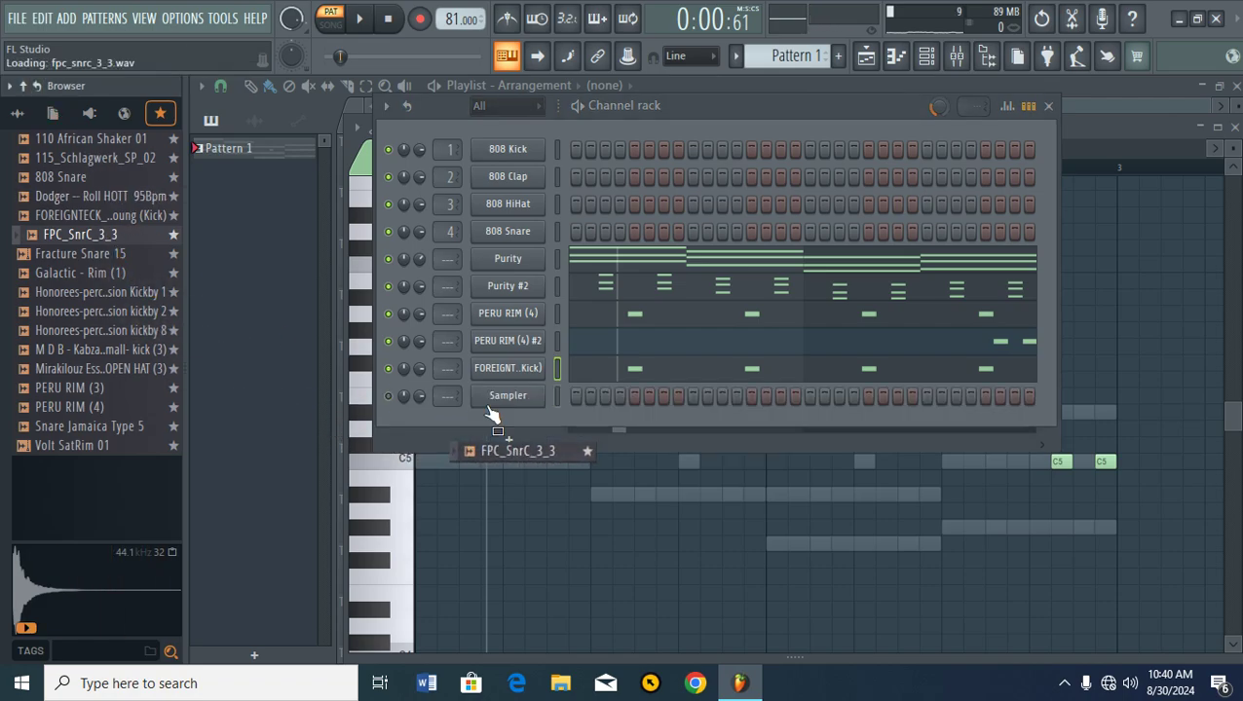
right_click(541, 391)
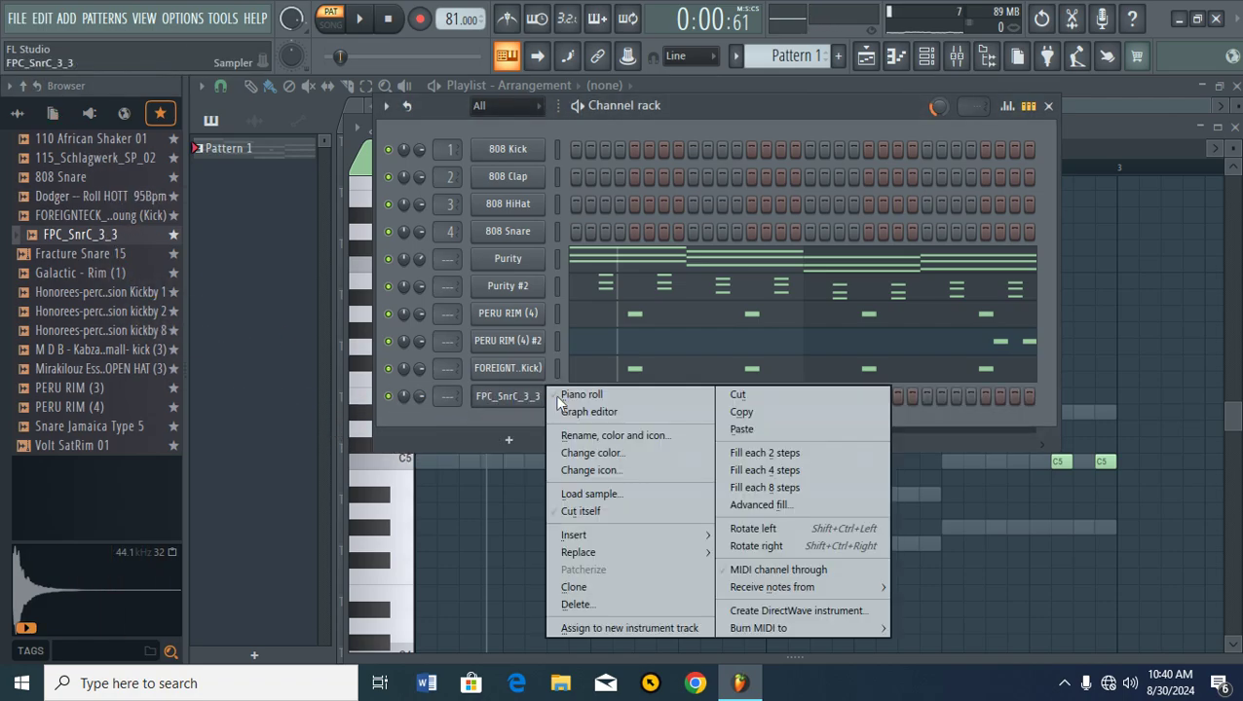
left_click(632, 396)
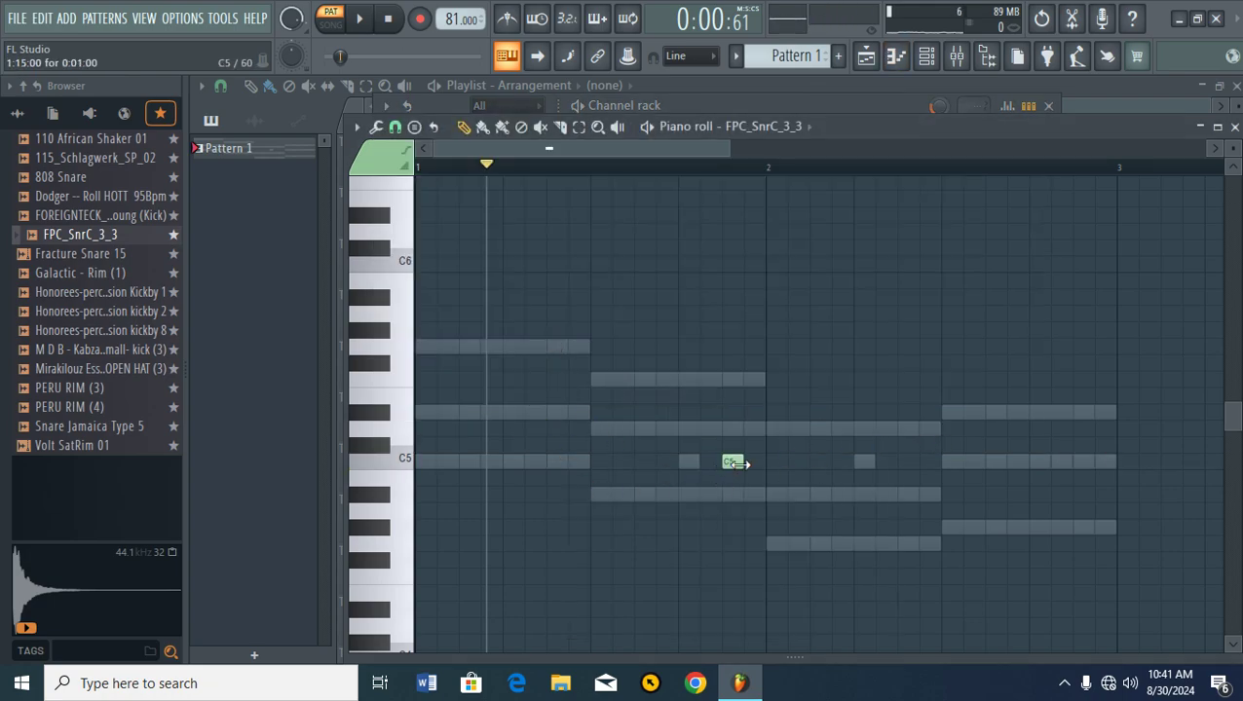
- Place consecutive C5 snare notes on steps 15 and 16 of bar 1 and play the pattern
left_click(752, 446)
double_click(754, 446)
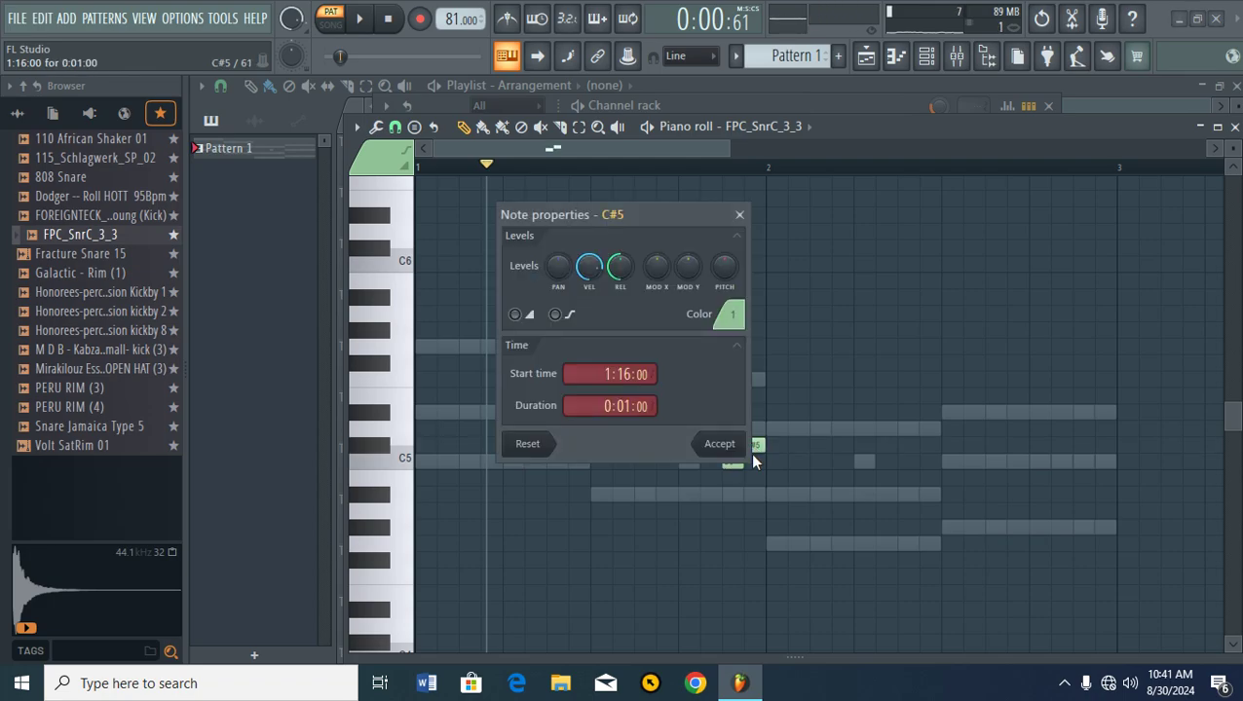
left_click(740, 216)
left_click(358, 19)
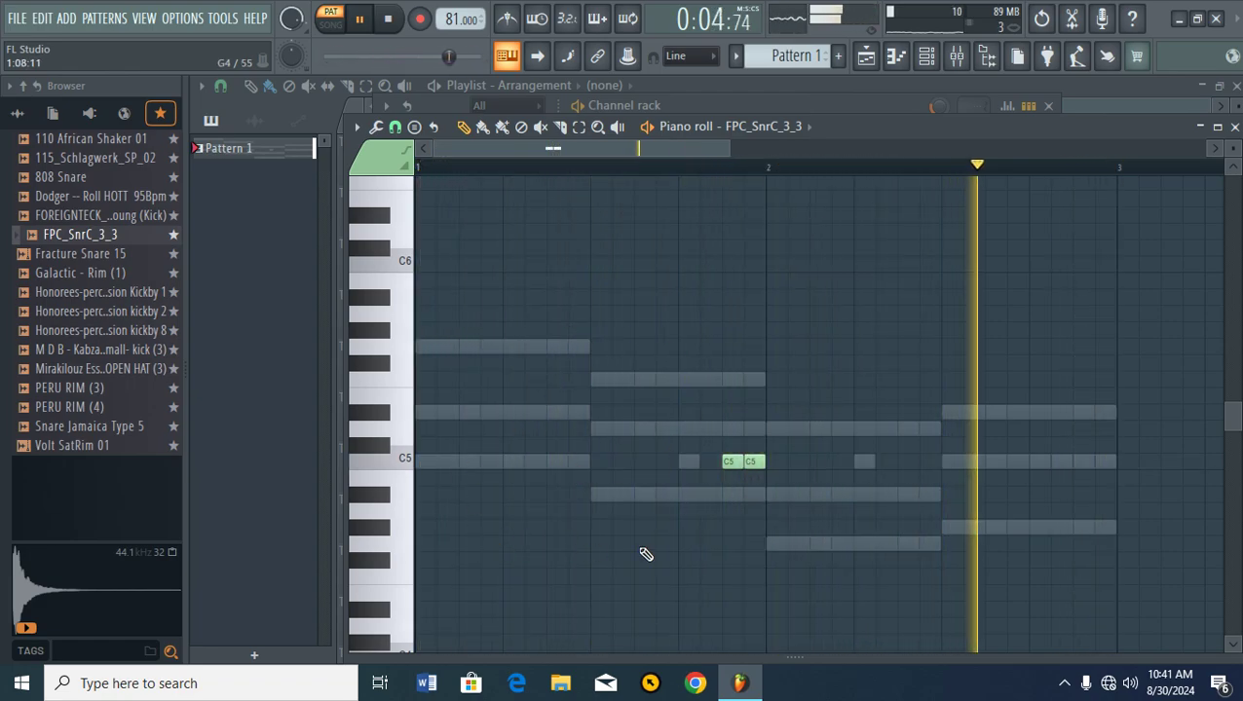
- Place C5 snare notes on steps 15 and 16 of bar 2, return to the channel rack and pause playback
left_click(1078, 459)
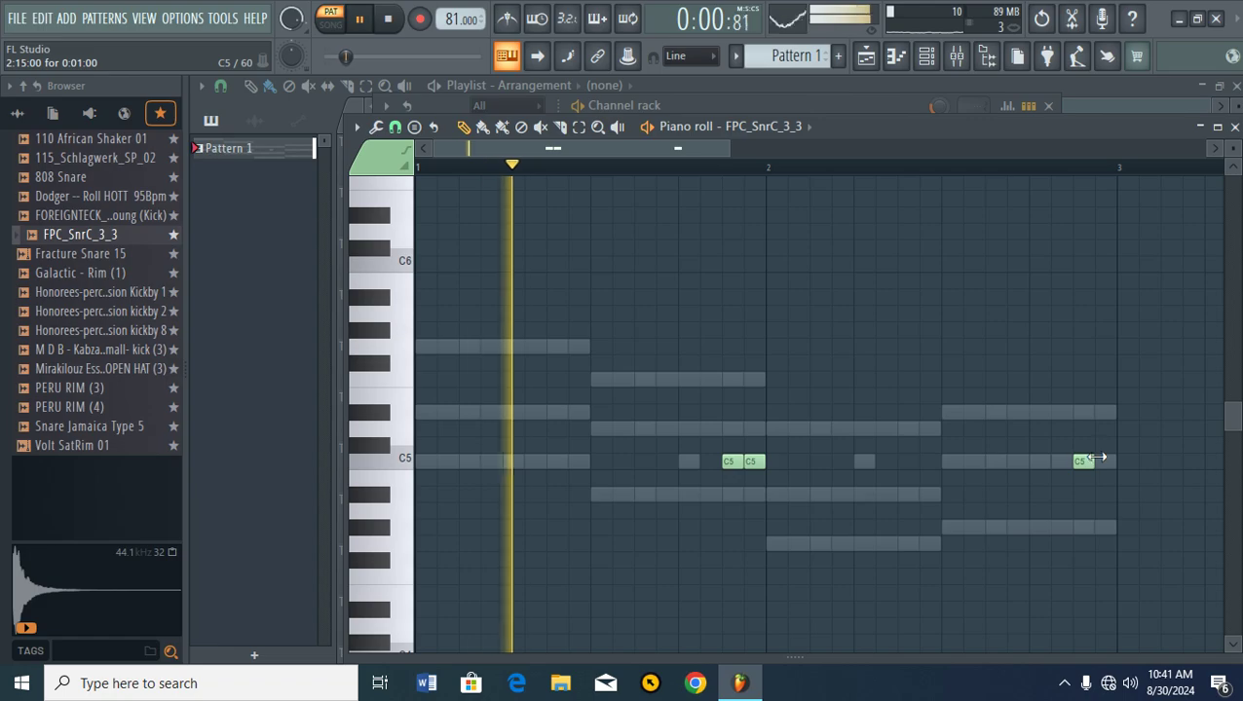
left_click(1100, 444)
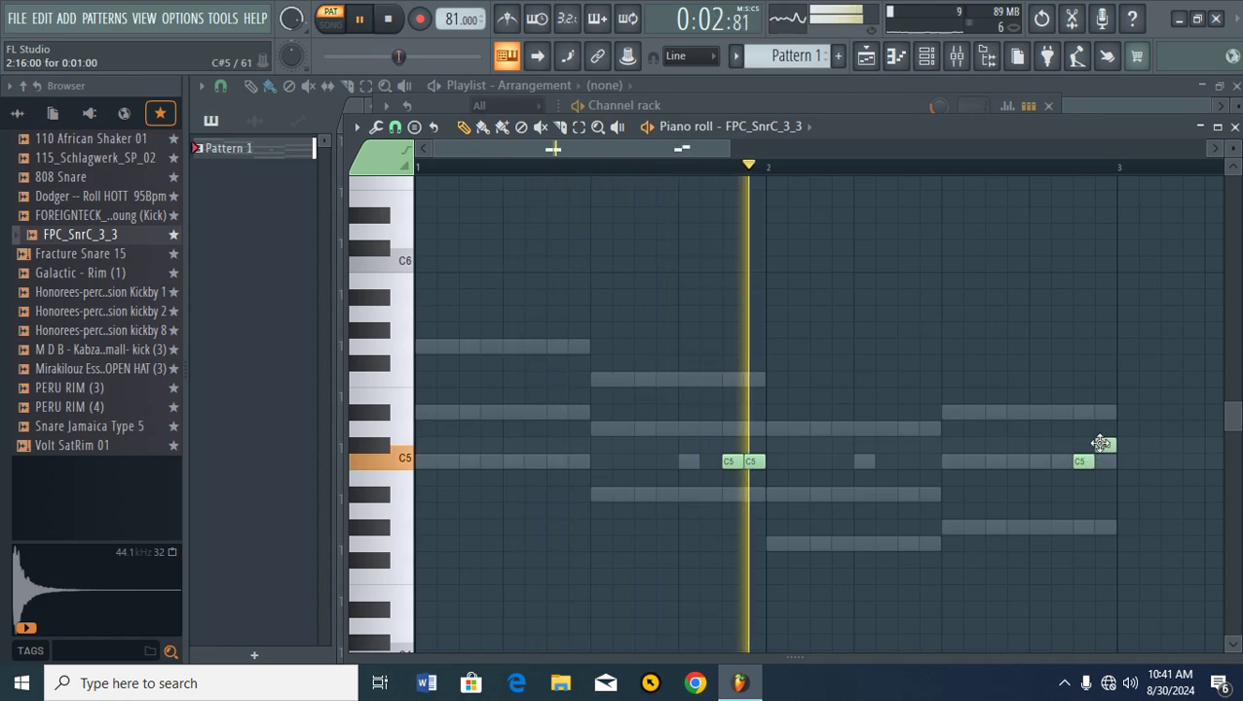
mouse_move(1100, 444)
left_mouse_down()
mouse_move(1103, 477)
mouse_move(1102, 455)
left_mouse_up()
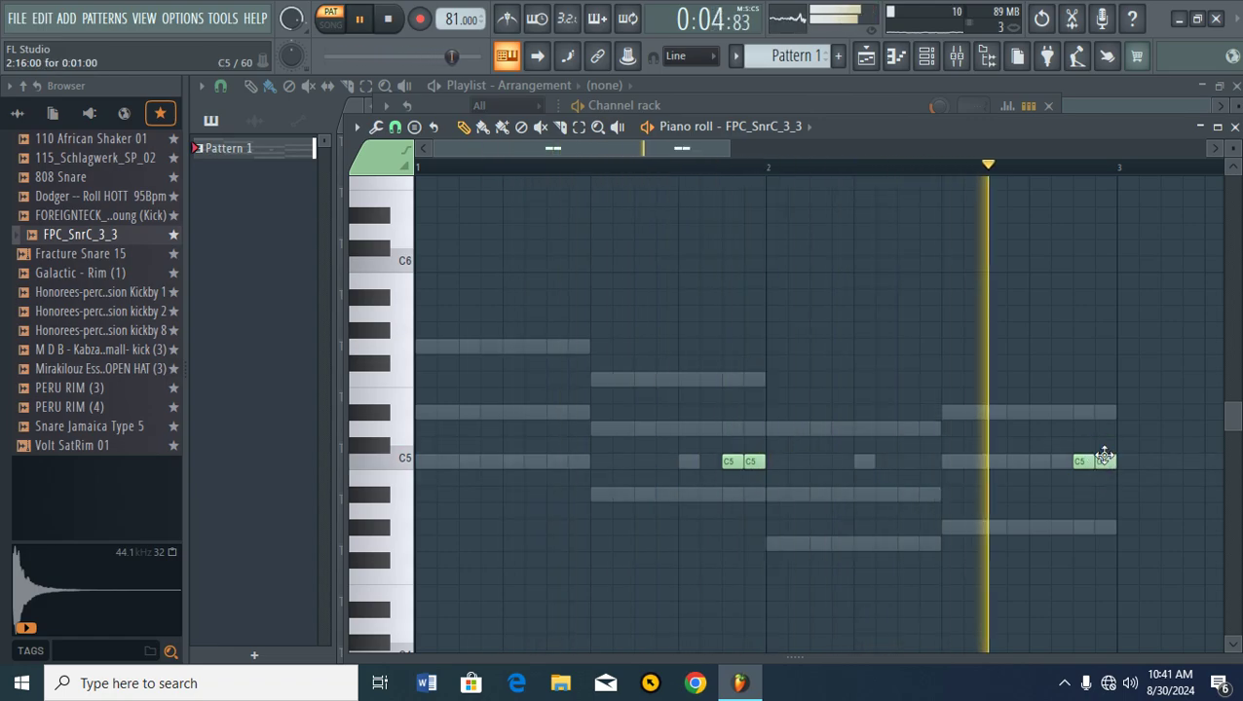
left_click(937, 55)
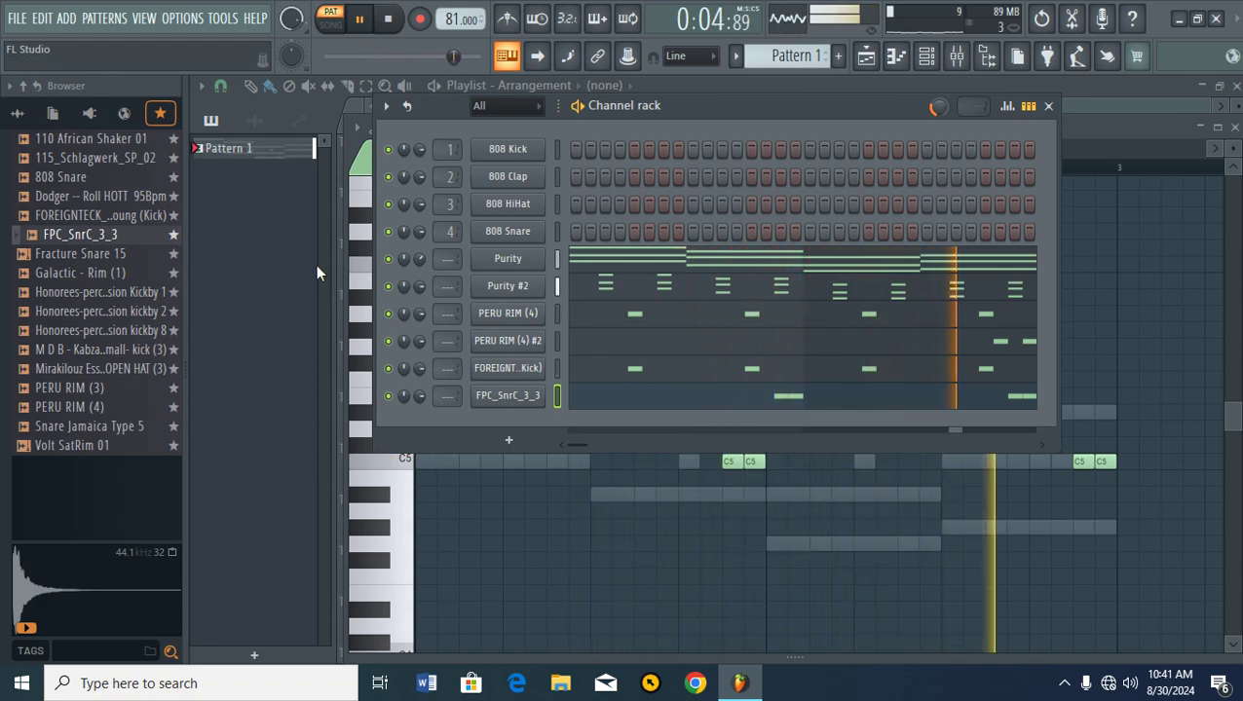
left_click(359, 22)
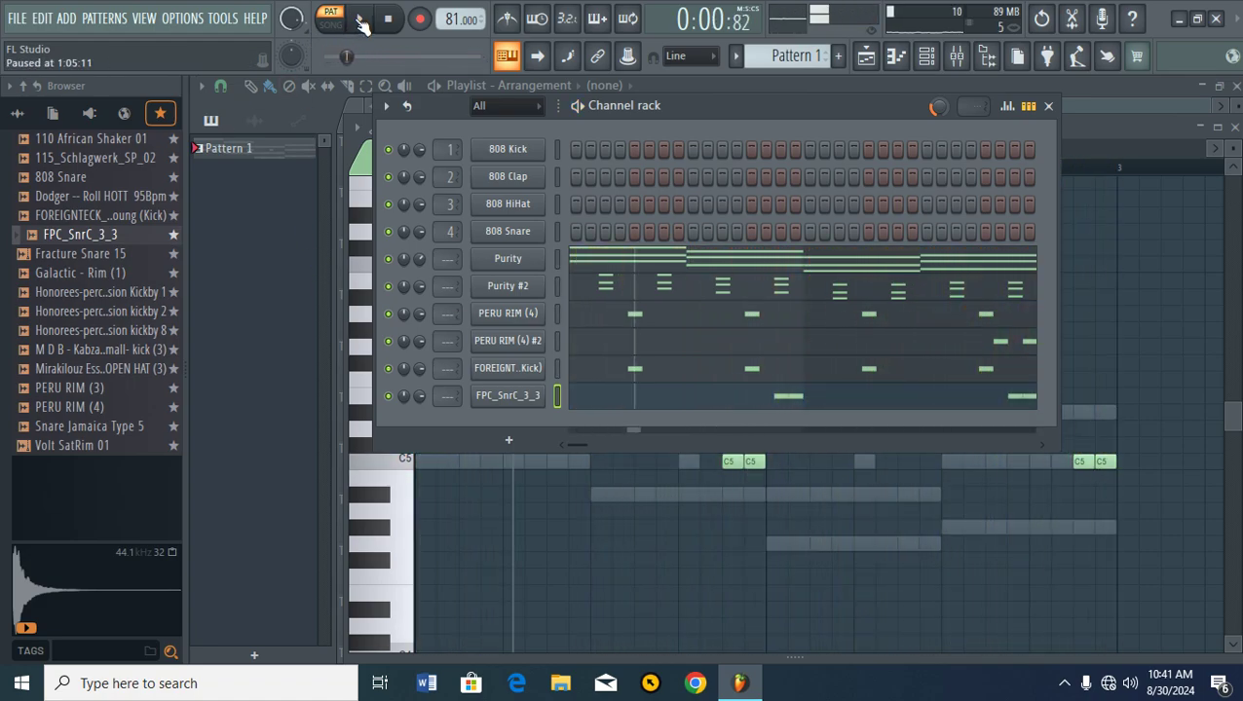
- Add the Mirakilouz Essentials OPEN HAT (3) sample as a new channel with every step filled and play the pattern
left_click_drag(132, 375, 502, 438)
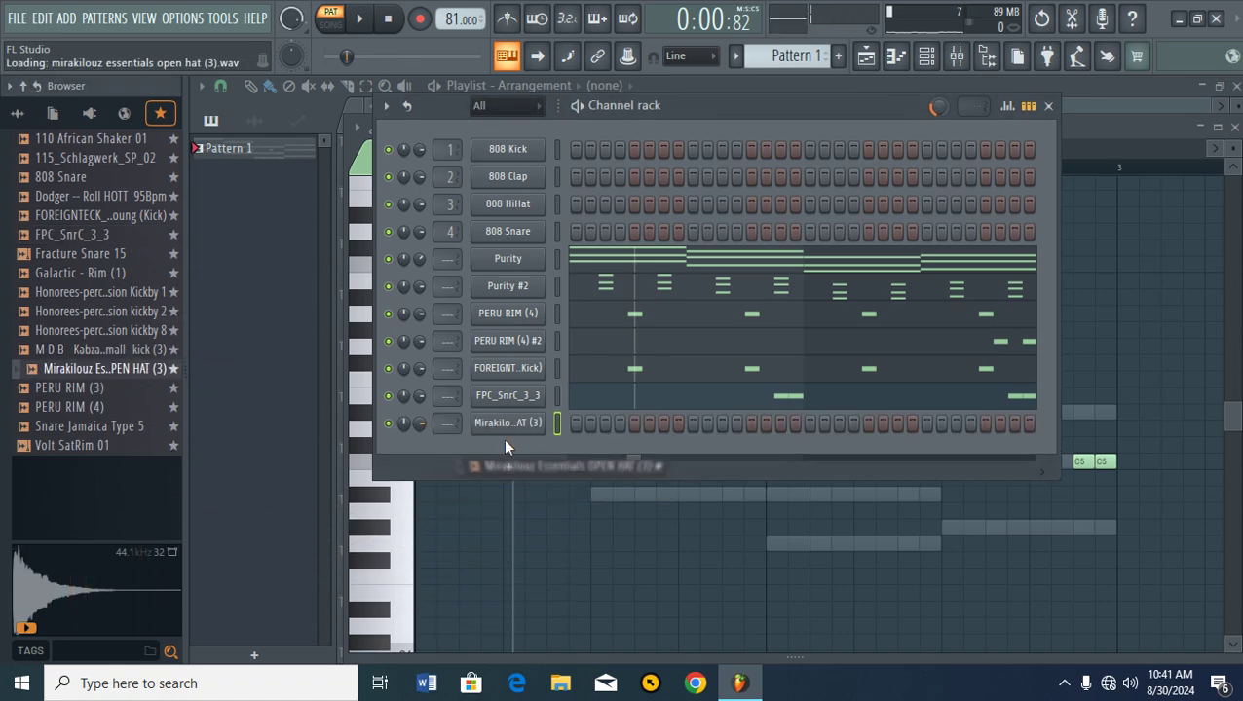
left_click(360, 20)
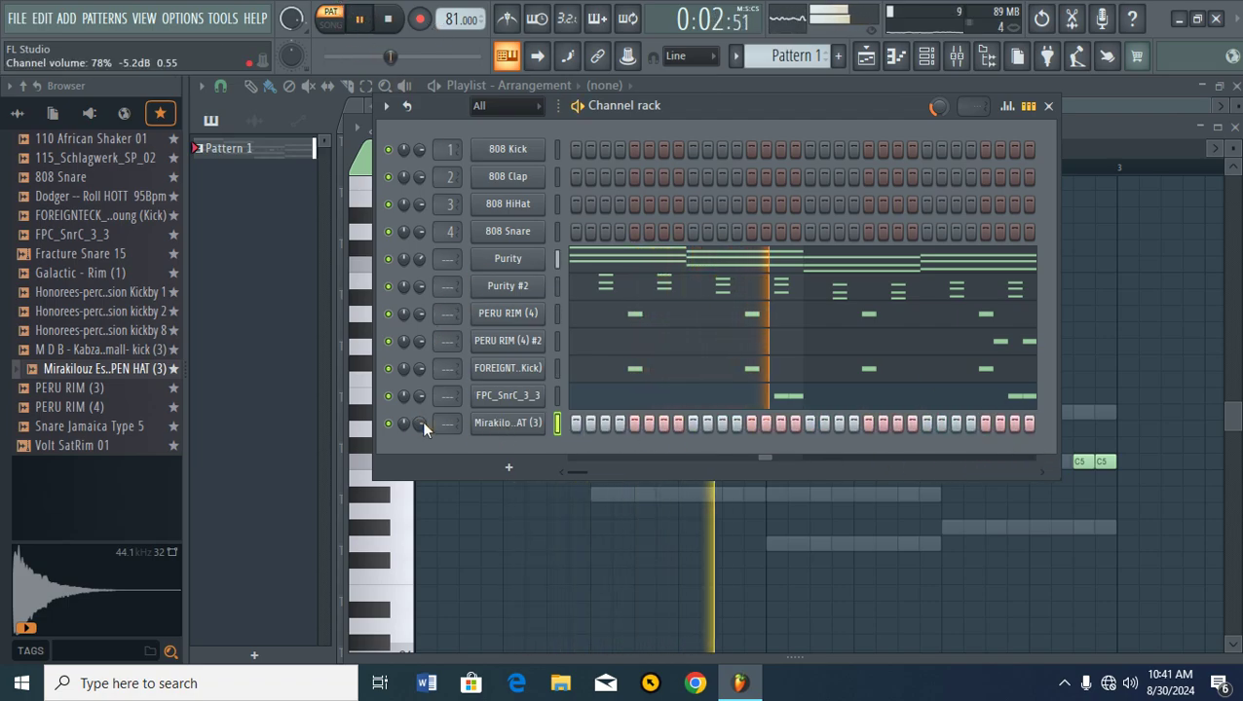
- Lower the open hat channel's volume during playback, then pause the pattern
left_click_drag(422, 420, 422, 444)
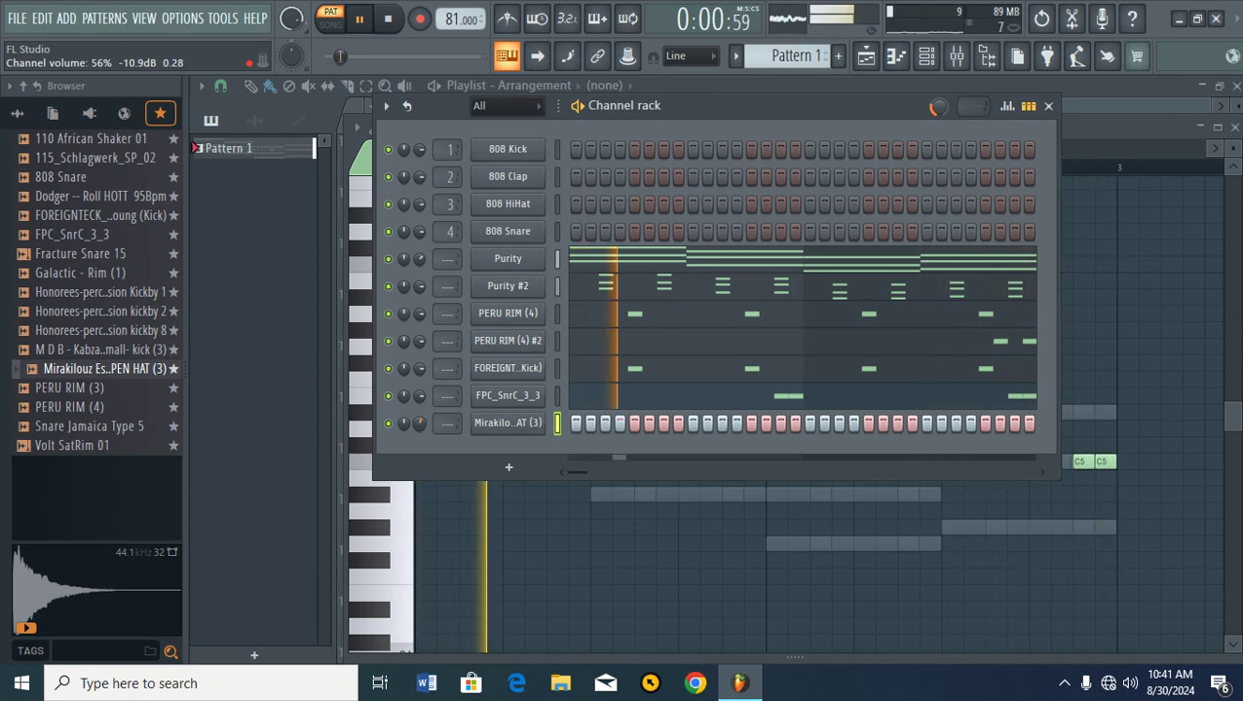
left_click_drag(421, 423, 421, 424)
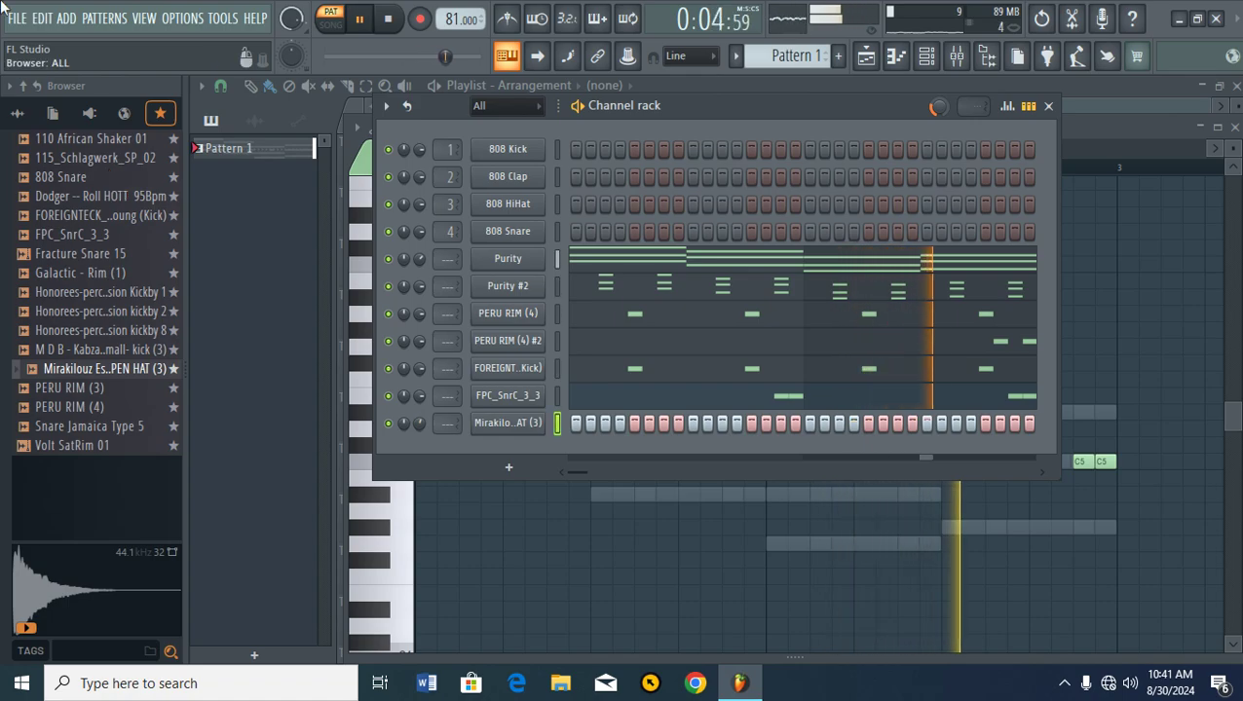
left_click(361, 22)
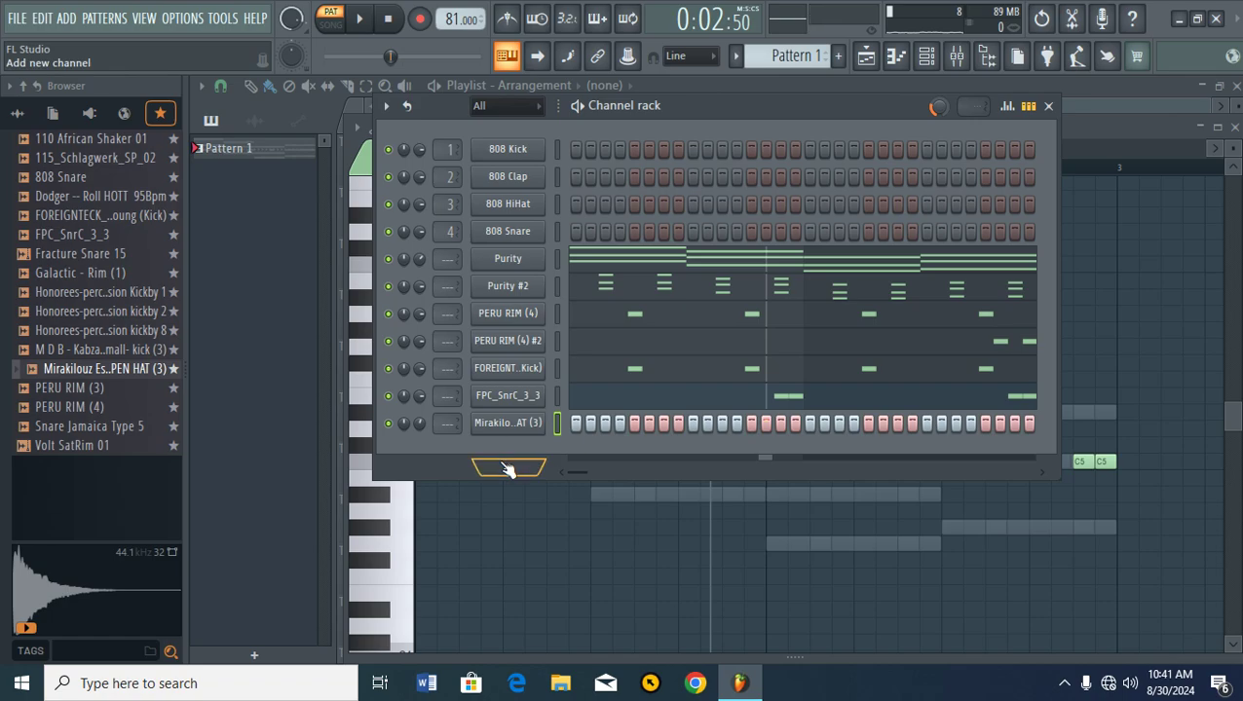
- Add a Morphine synthesizer channel and move its plugin window higher so more of its controls fit on screen
left_click(507, 468)
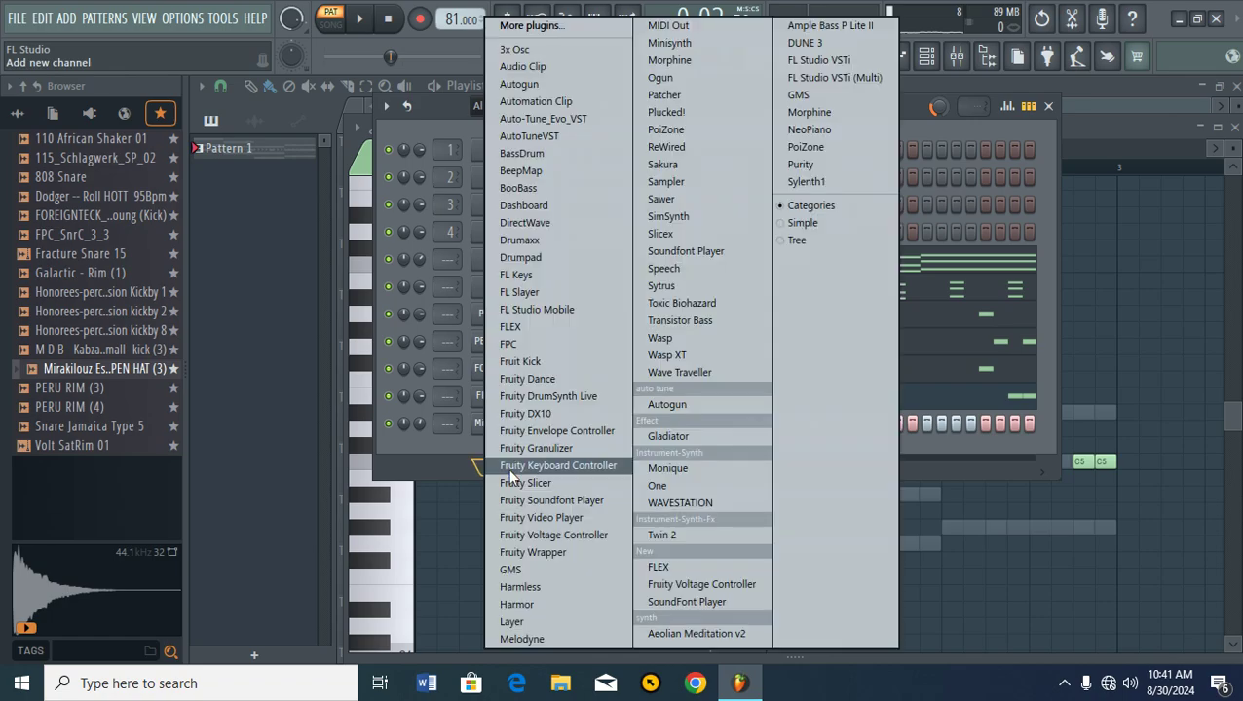
left_click(703, 61)
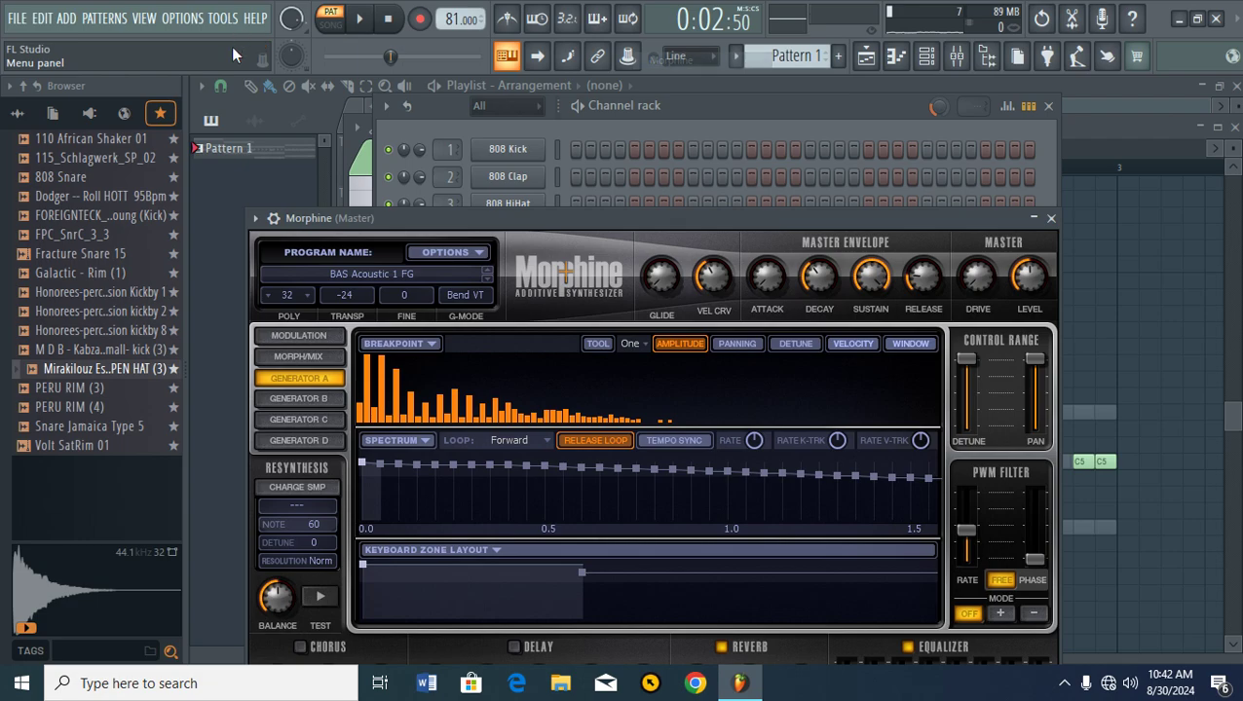
left_click_drag(548, 222, 554, 167)
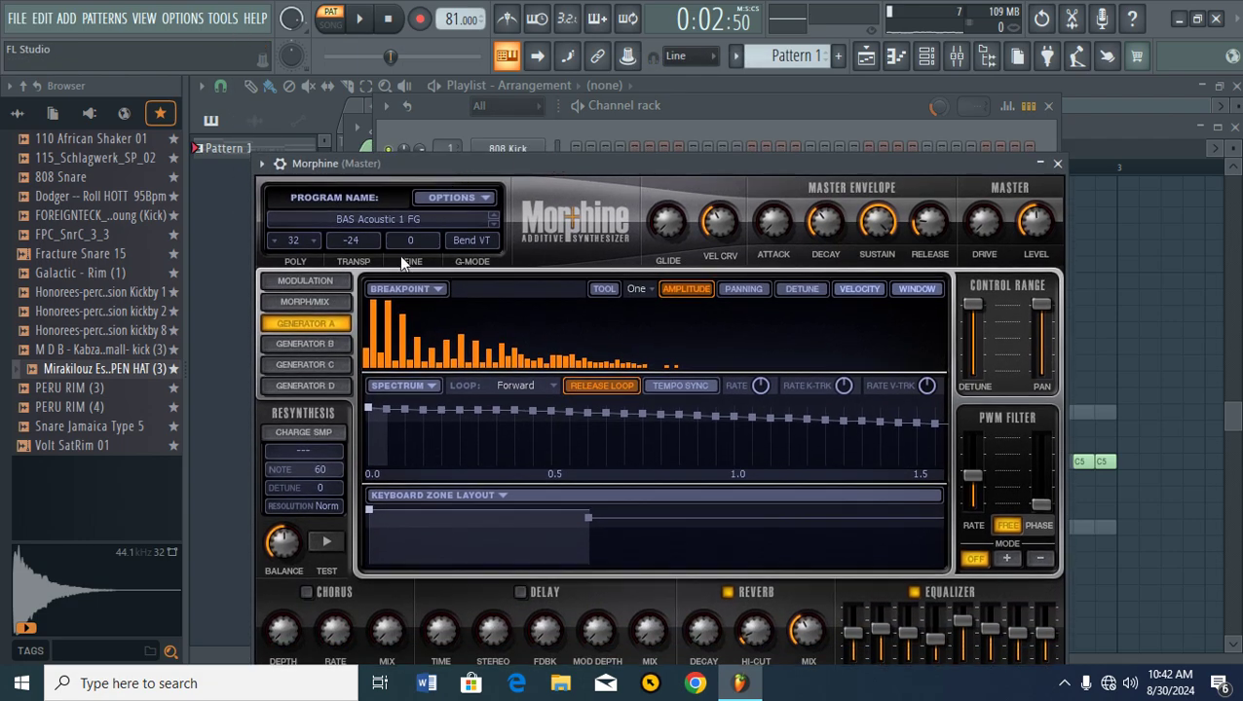
- Load the Keyboards preset KBD Not Another B3 FG into Morphine and close its plugin window
left_click(394, 218)
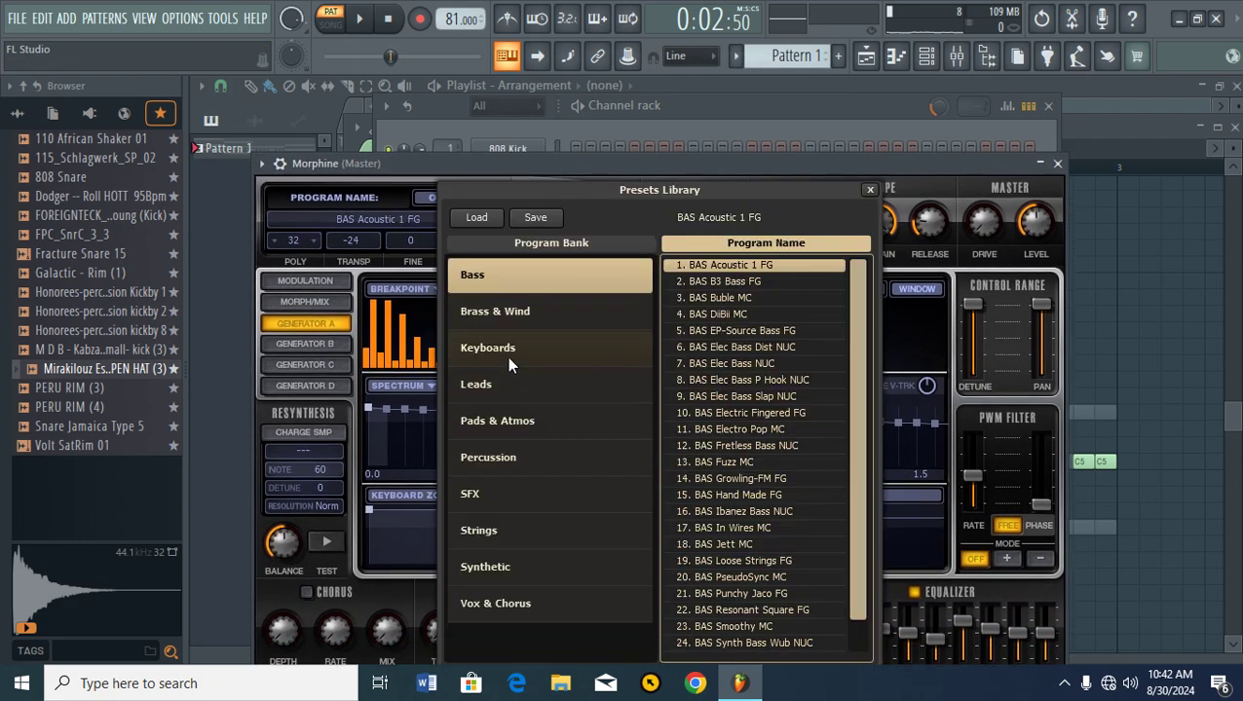
left_click(496, 357)
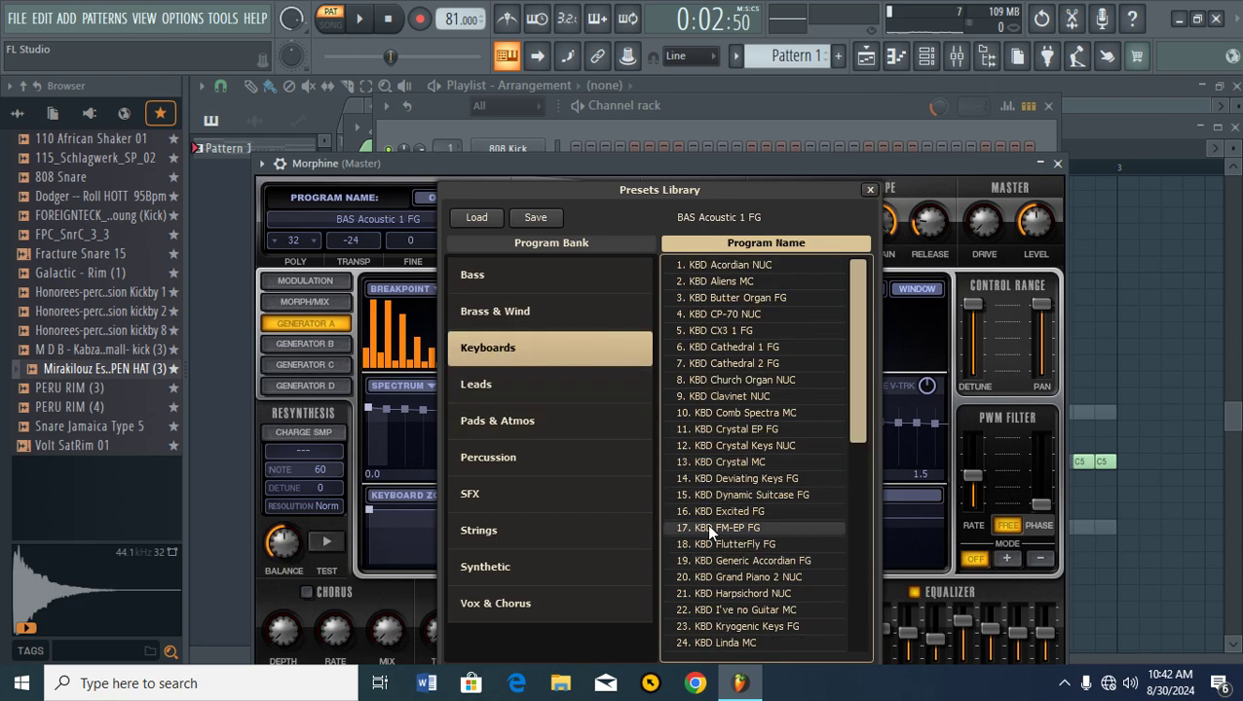
left_click_drag(855, 371, 853, 434)
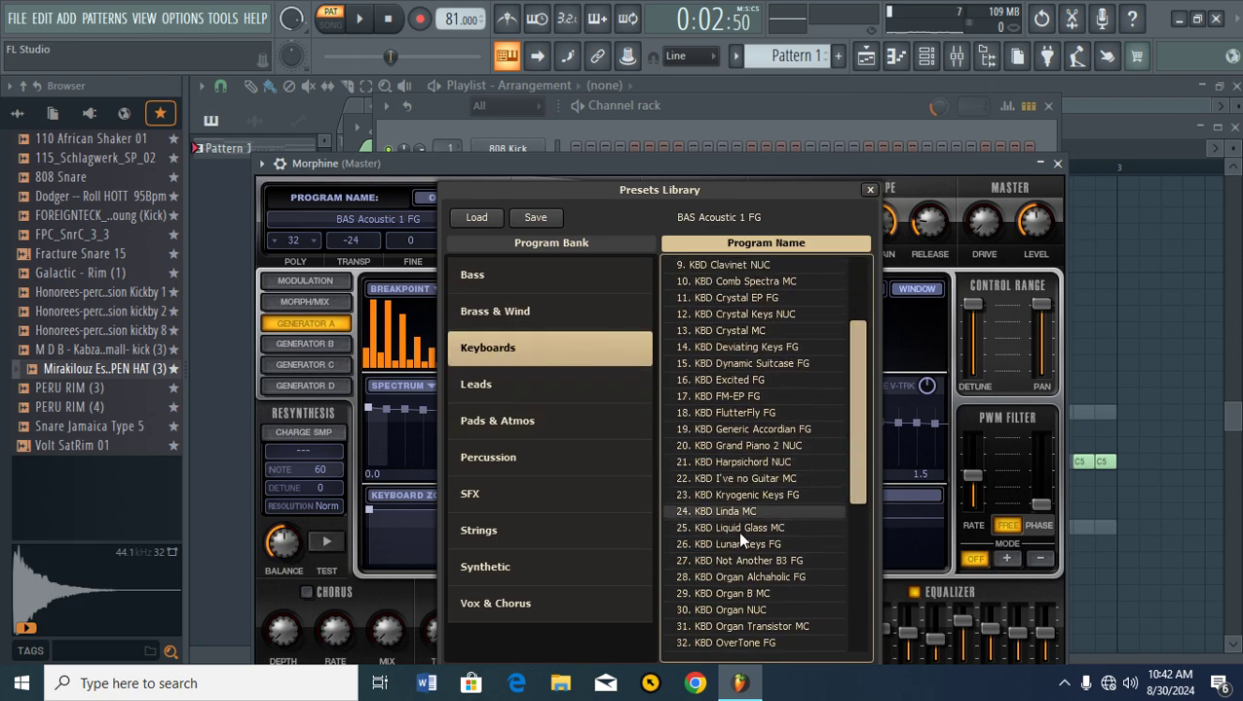
left_click(725, 560)
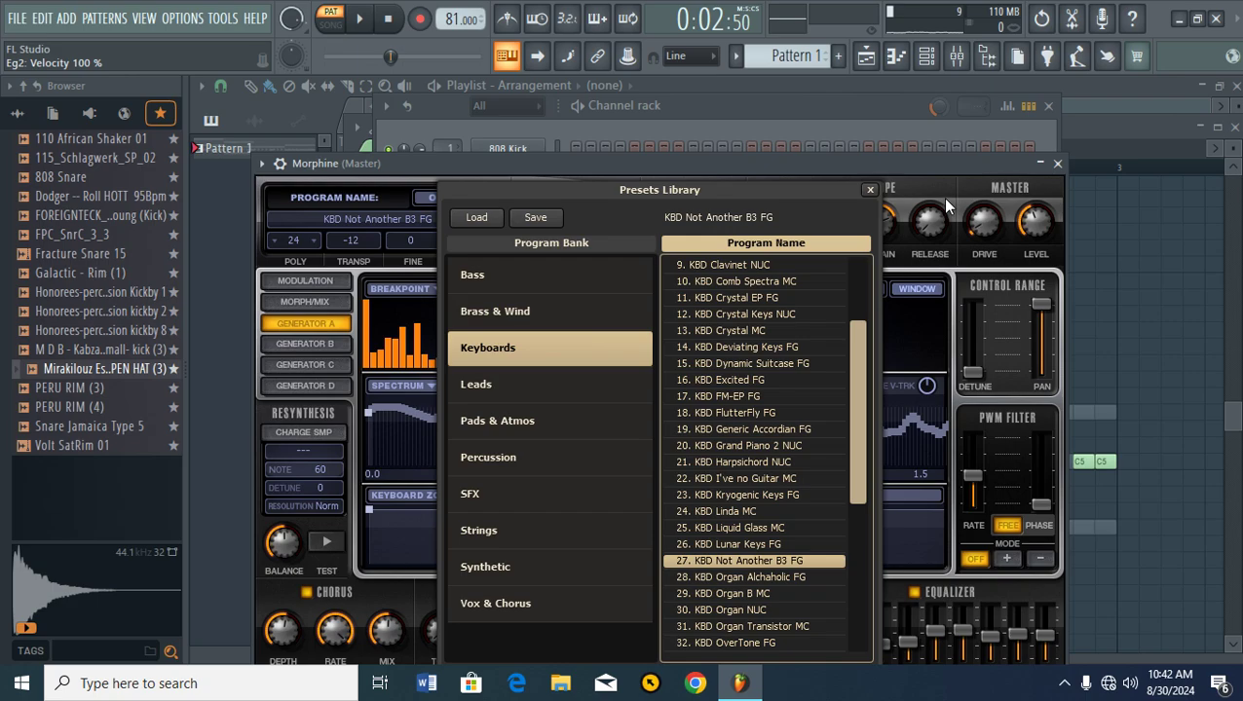
left_click(1057, 164)
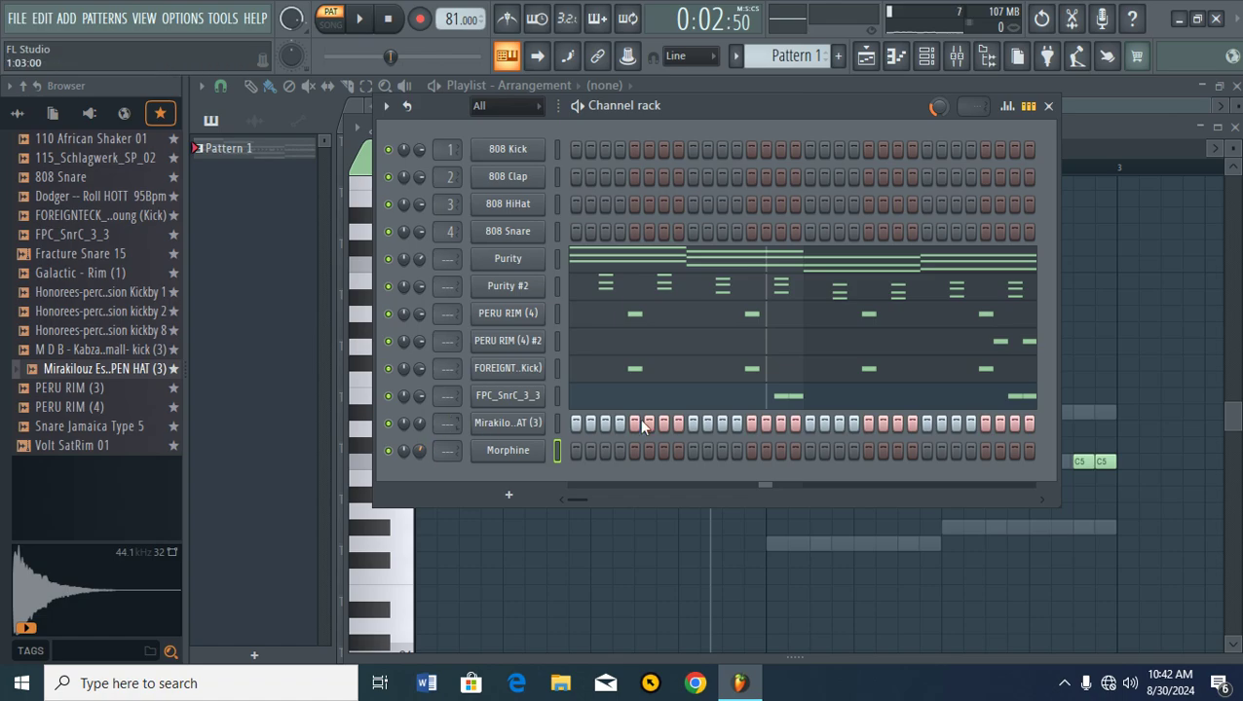
- Copy the Purity #2 channel's chord notes into the Morphine channel and play the pattern
right_click(504, 292)
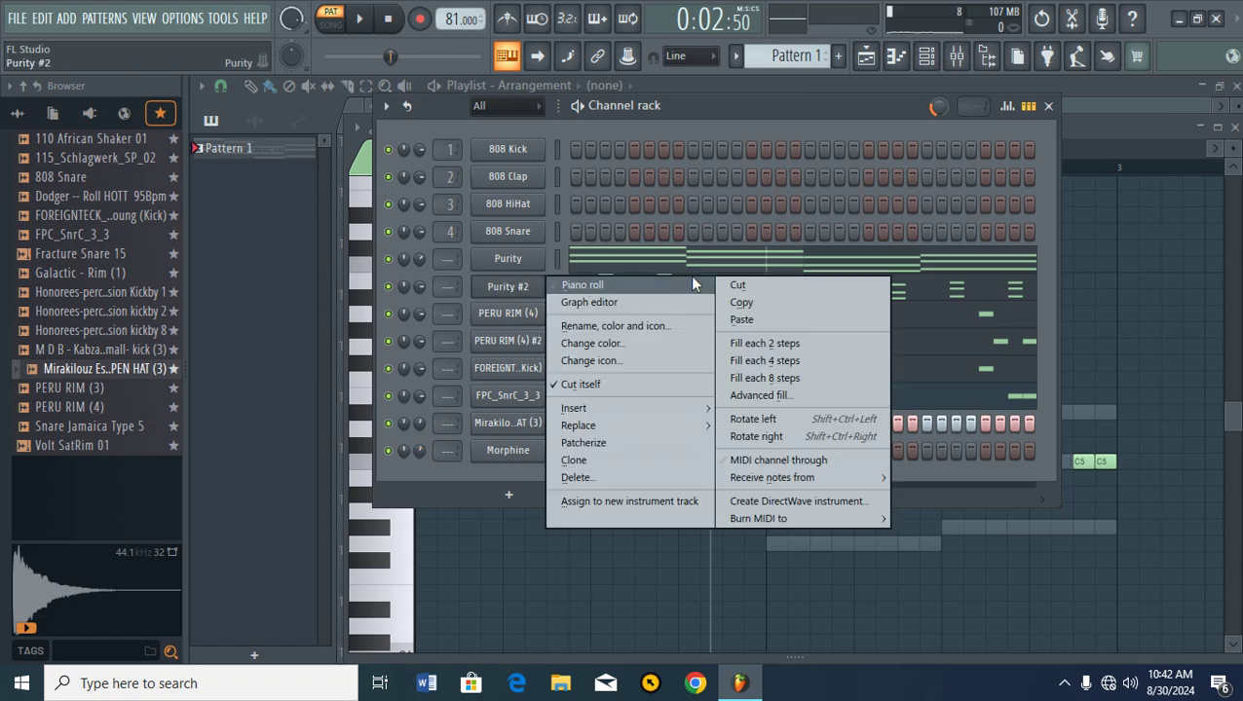
left_click(756, 300)
right_click(509, 454)
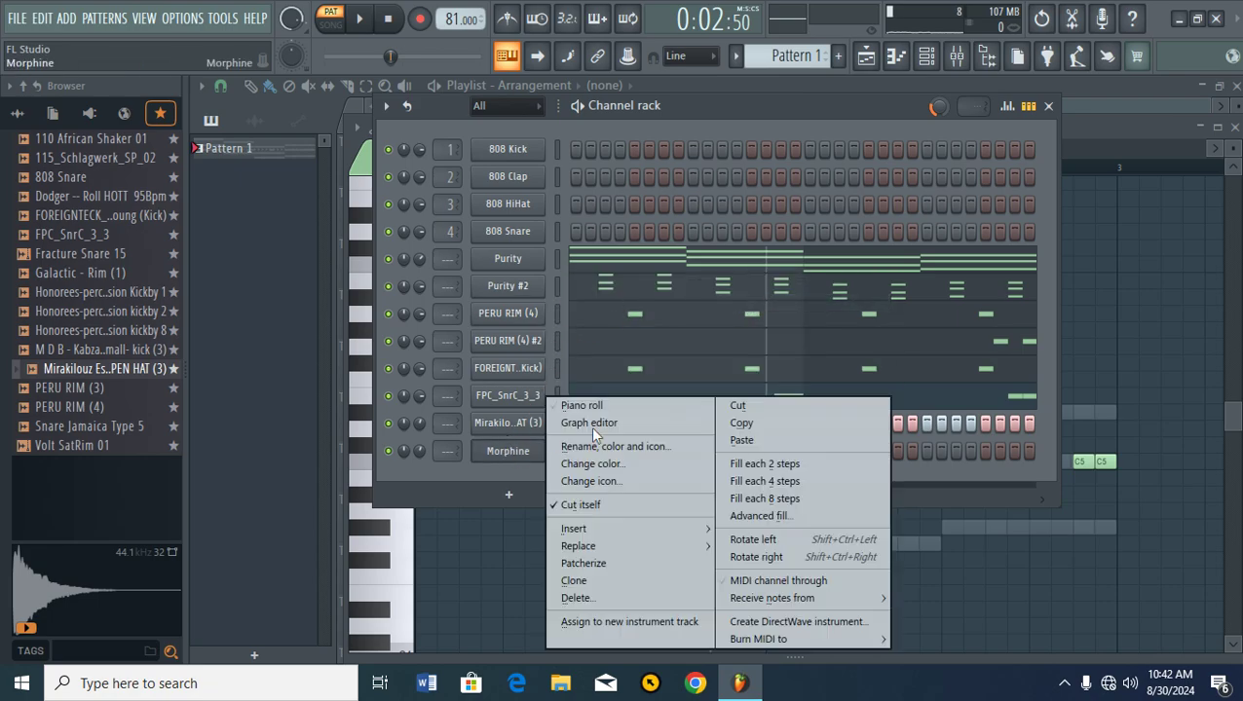
left_click(756, 441)
key("space")
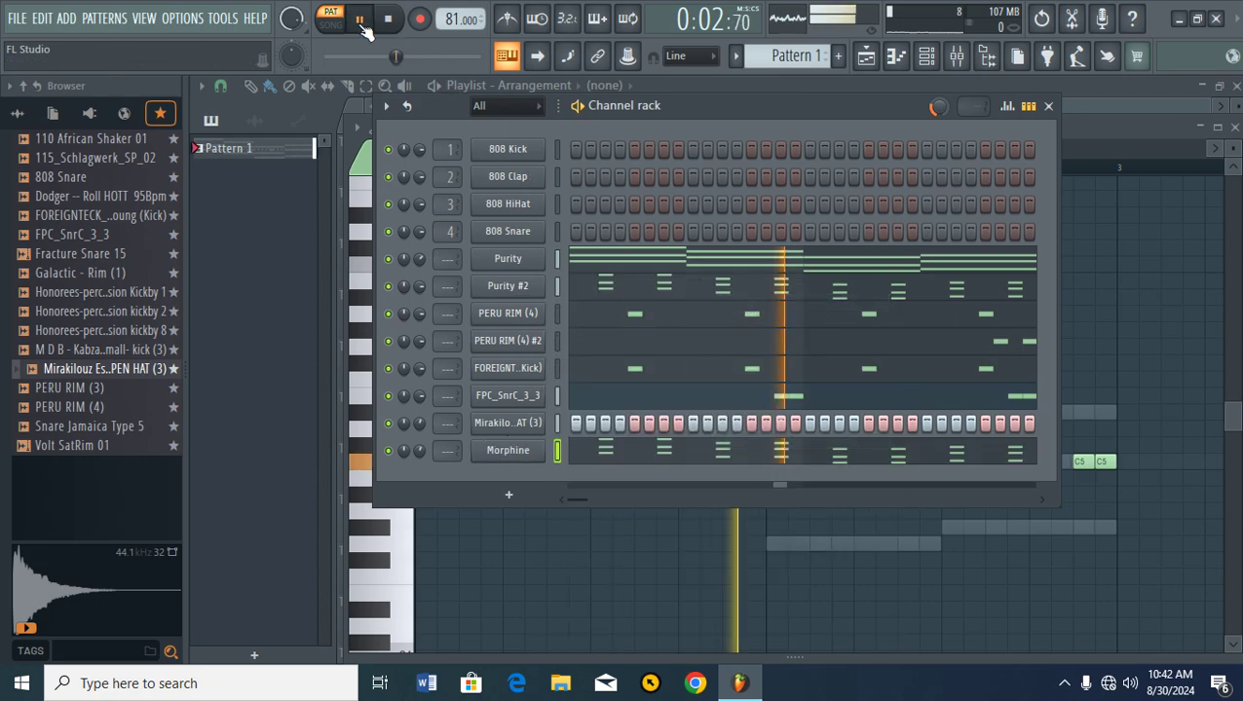
- Pause playback and duplicate all the Morphine chord notes one octave higher at the same timing in the piano roll
left_click(635, 454)
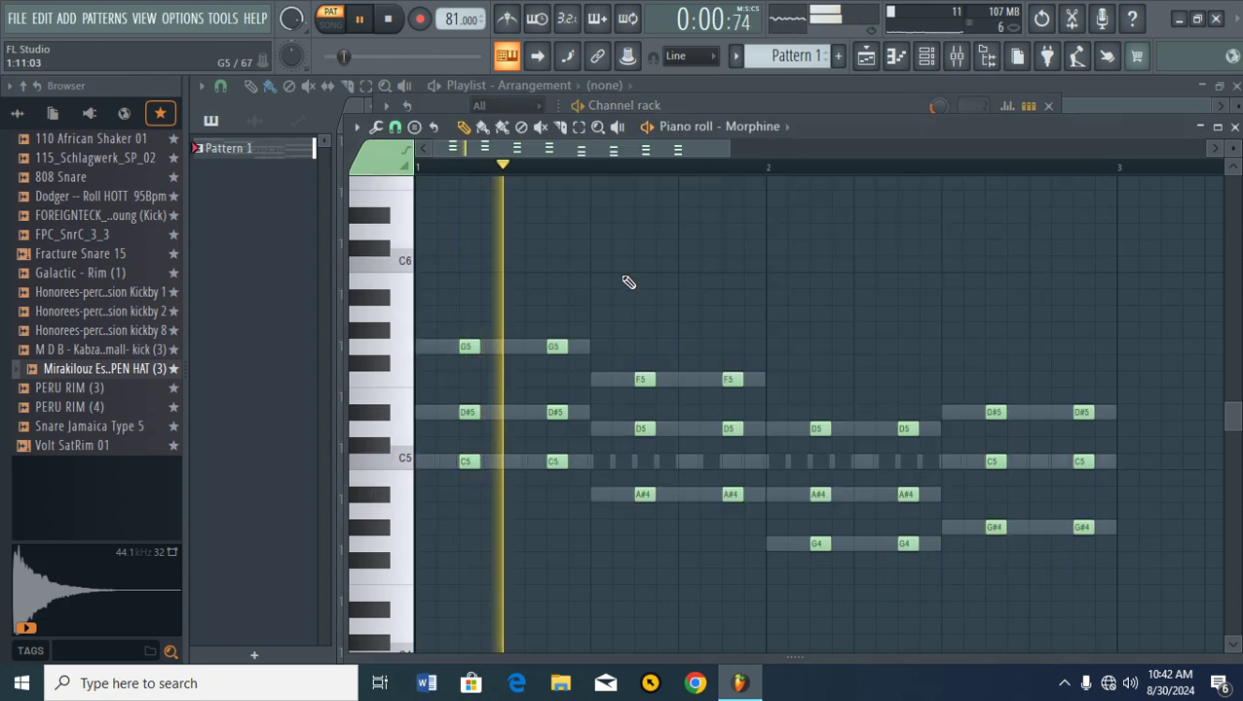
left_click(360, 19)
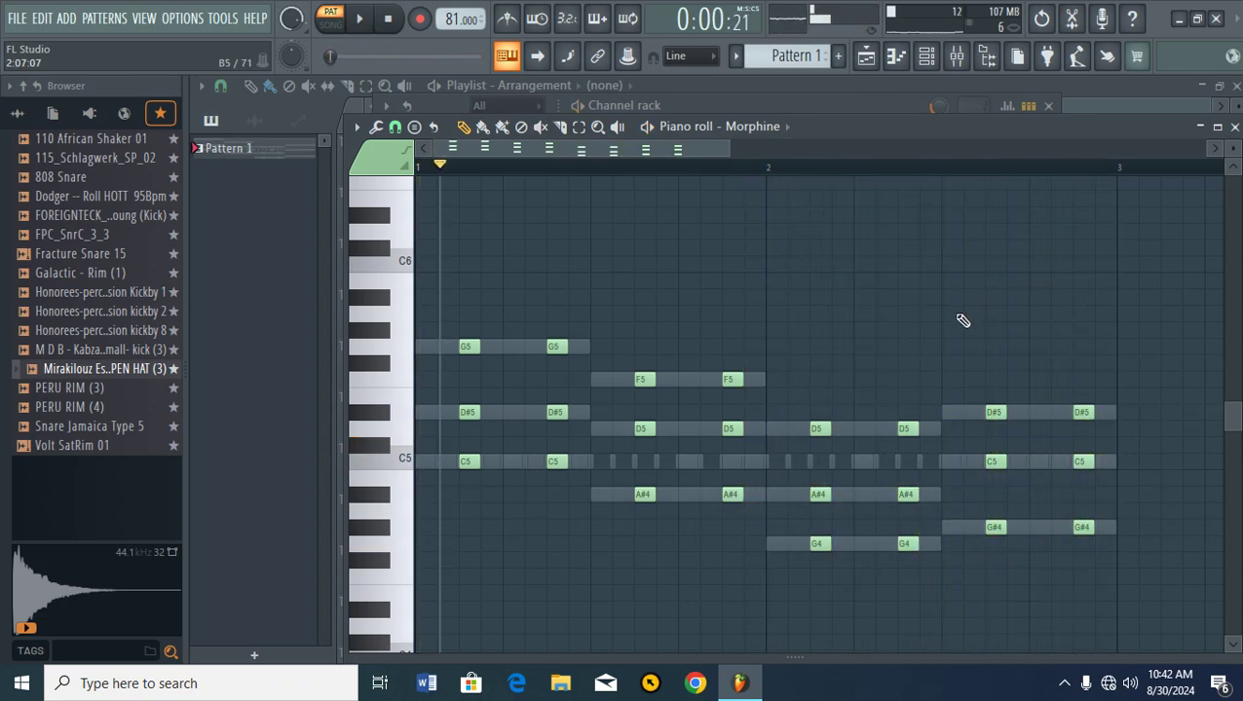
left_click_drag(1122, 429, 419, 582)
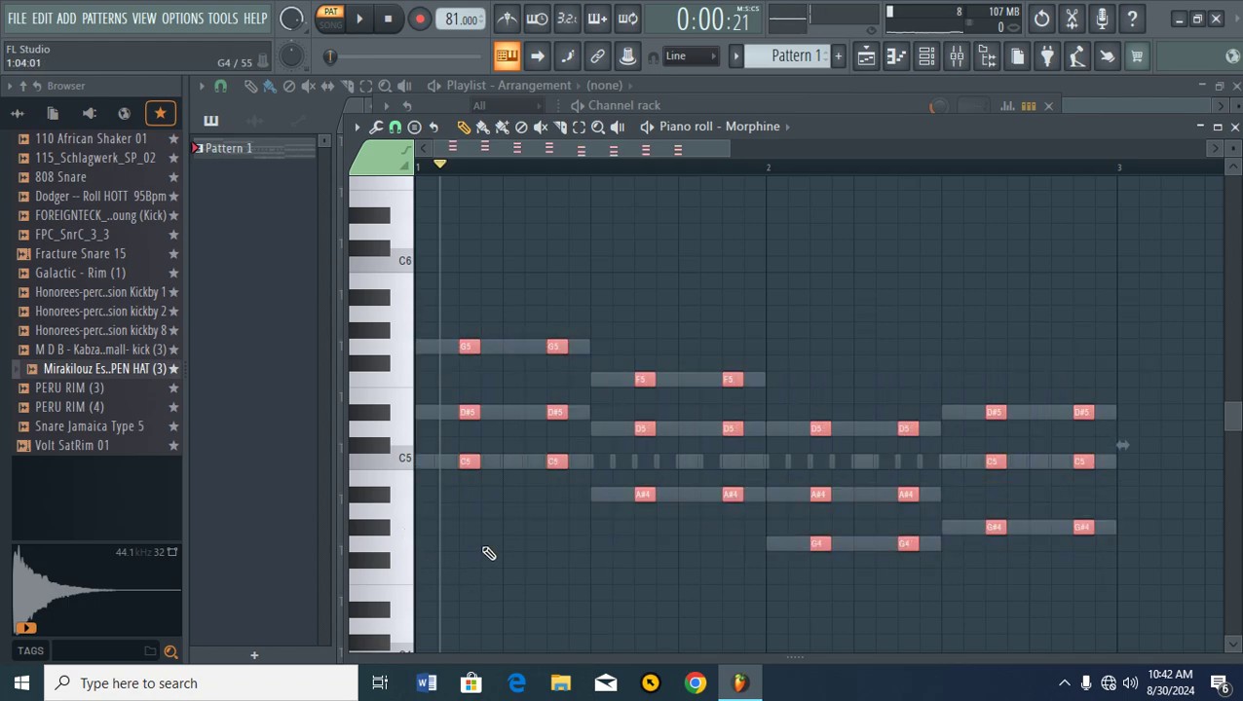
left_click_drag(1122, 445, 1145, 445)
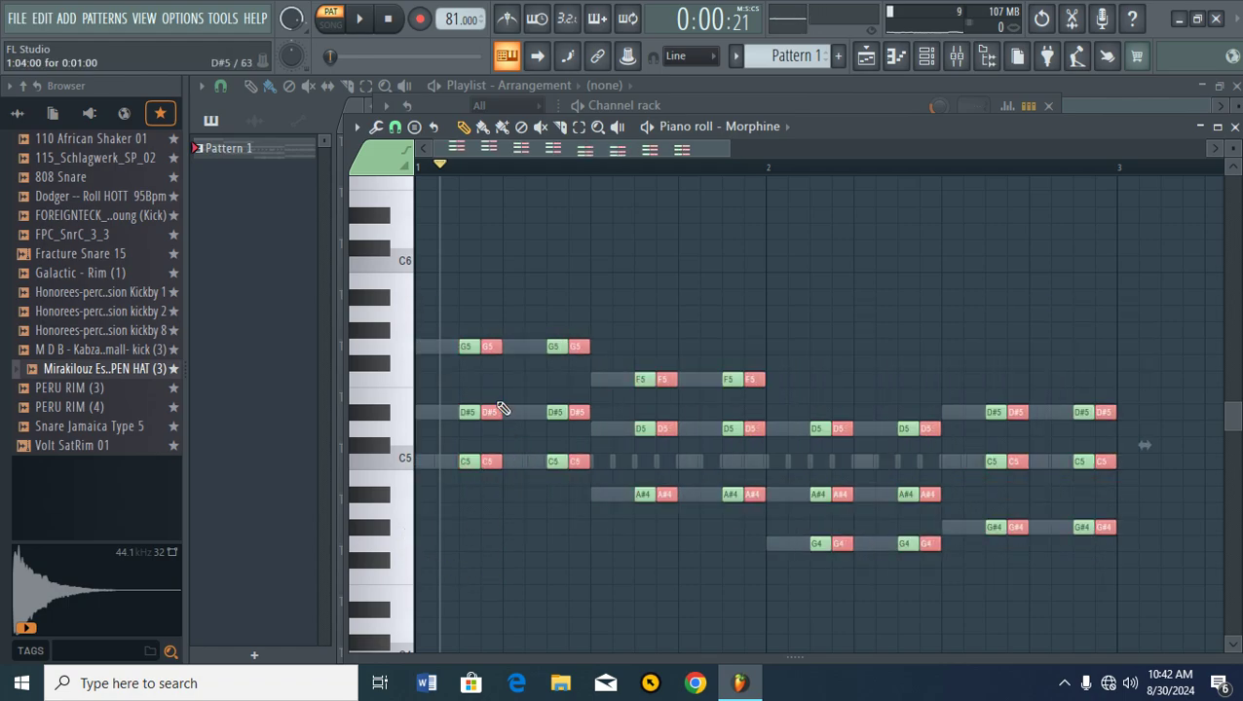
left_click_drag(487, 351, 460, 365)
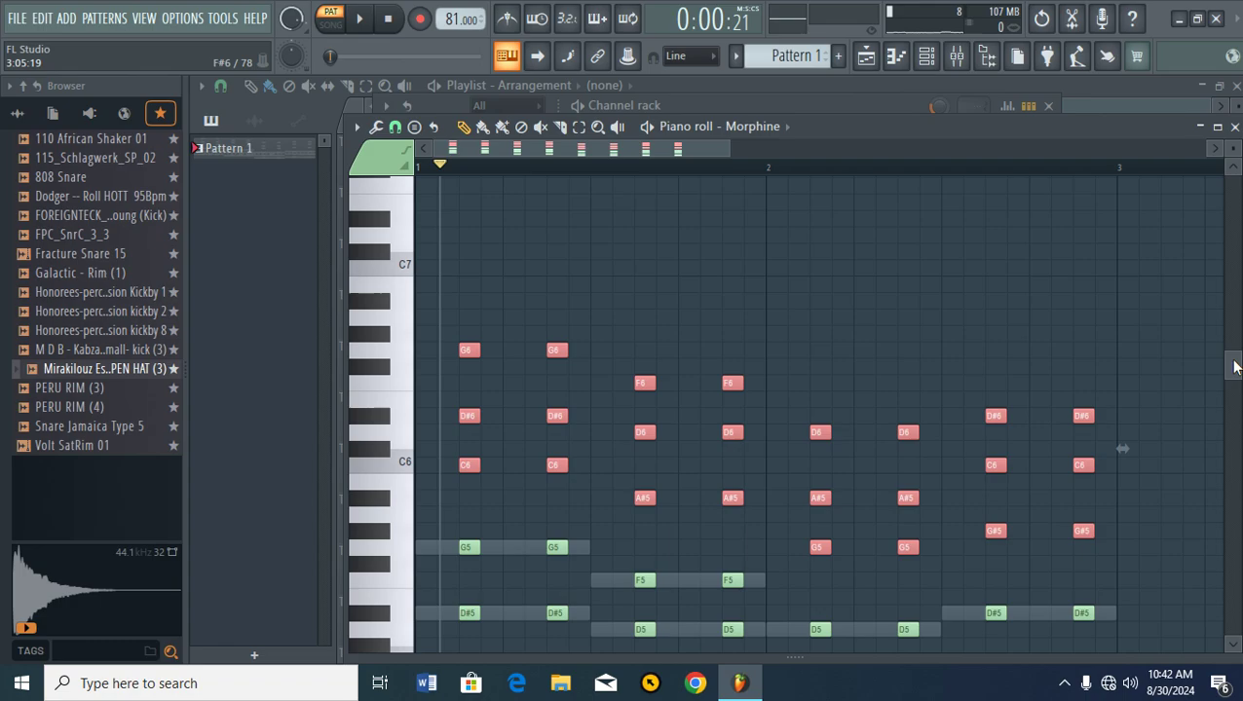
left_click_drag(1235, 367, 1230, 421)
right_click(1139, 400)
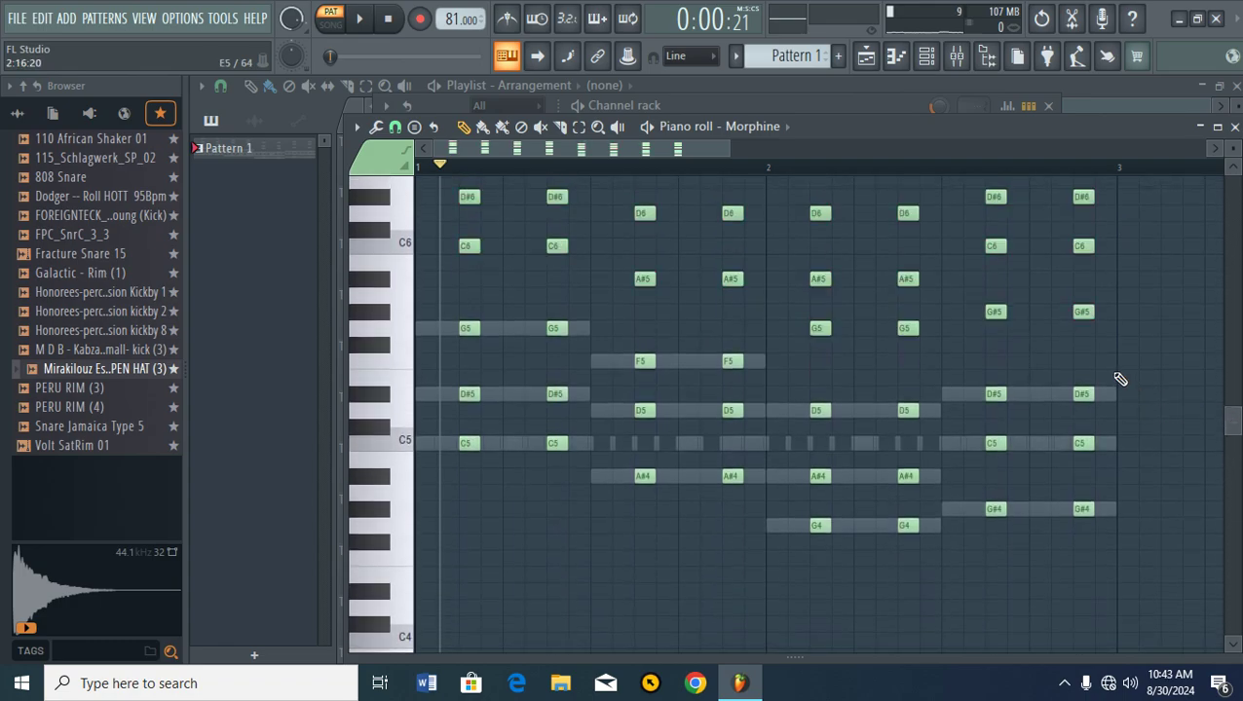
- Add a G5 note at the start of bar 2 and shift all the lower-octave Morphine chords one step later
left_click_drag(1116, 370, 759, 582)
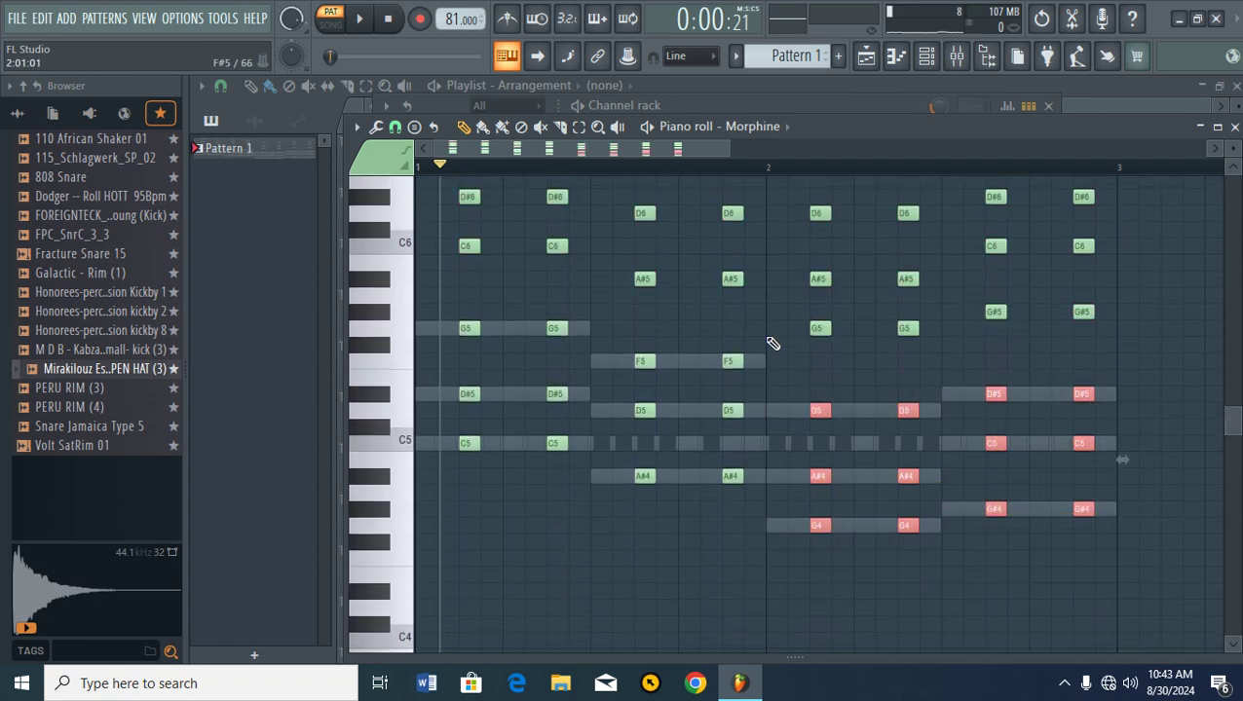
left_click(761, 322)
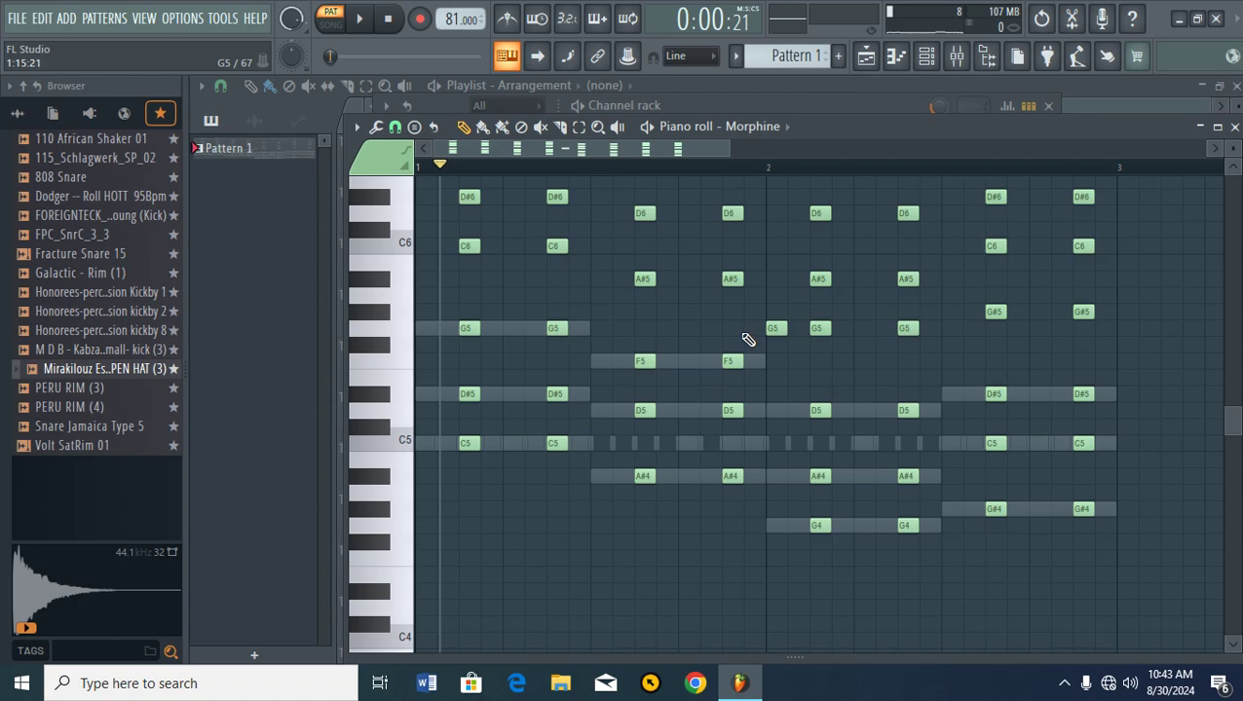
left_click_drag(709, 449, 435, 529)
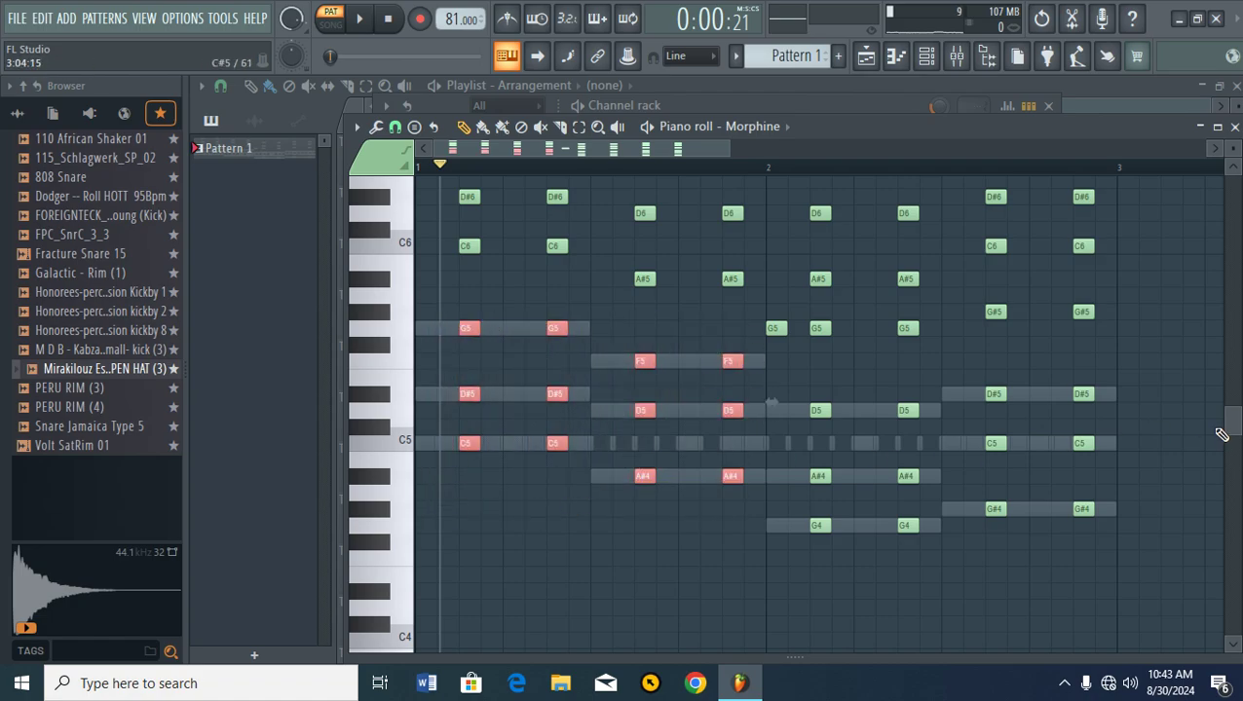
left_click_drag(1131, 356, 776, 618)
left_click_drag(1135, 352, 784, 598)
left_click_drag(1129, 398, 800, 516)
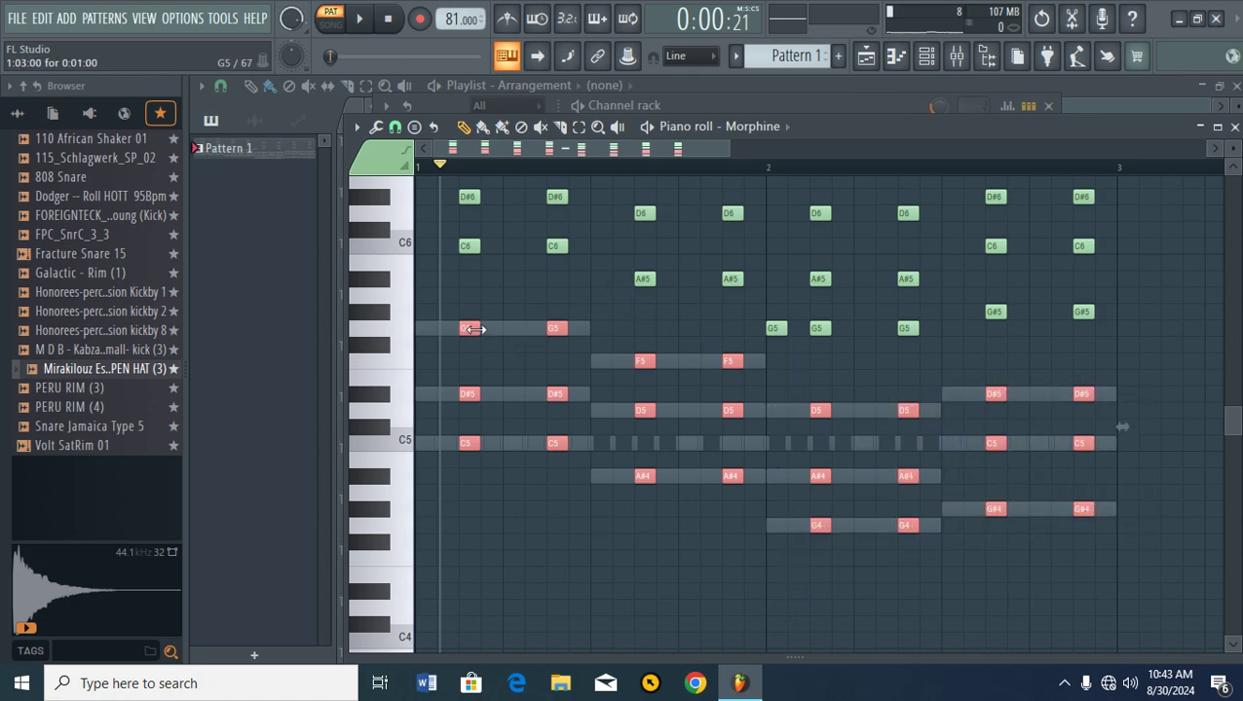
left_click_drag(474, 331, 483, 334)
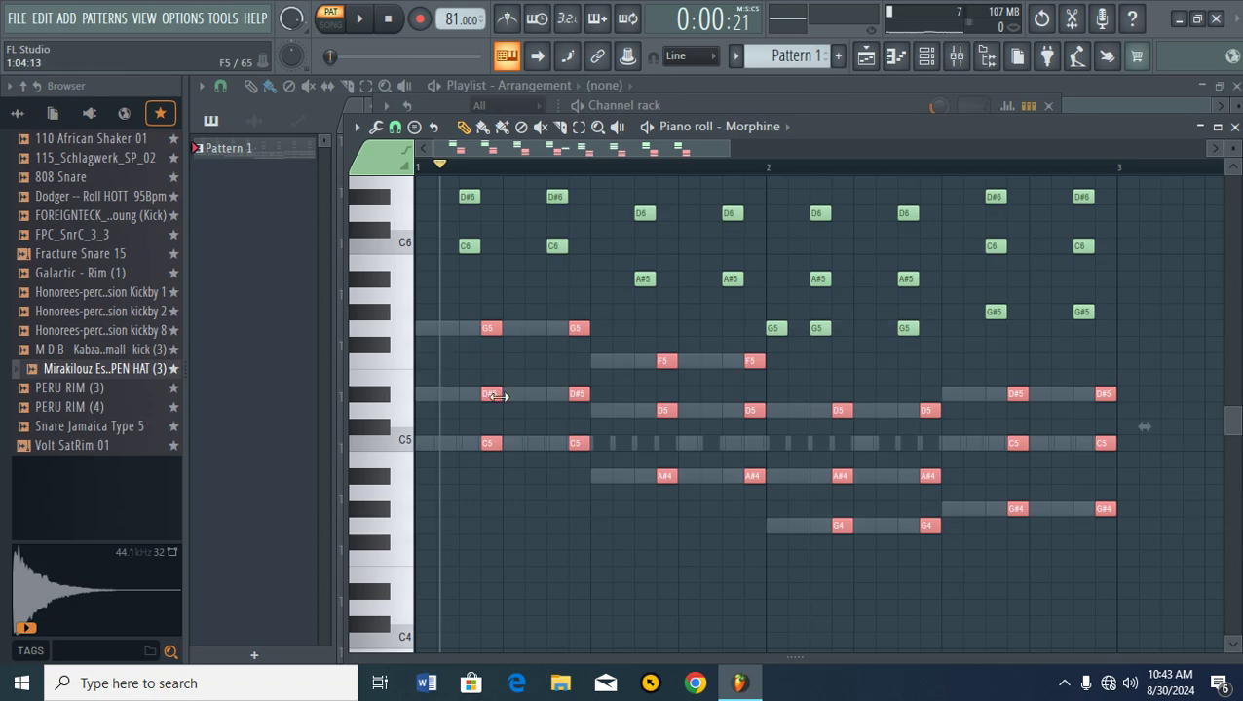
- Duplicate the lower-octave Morphine chords, place the copies two steps before the originals, and play the pattern
key("ctrl+b")
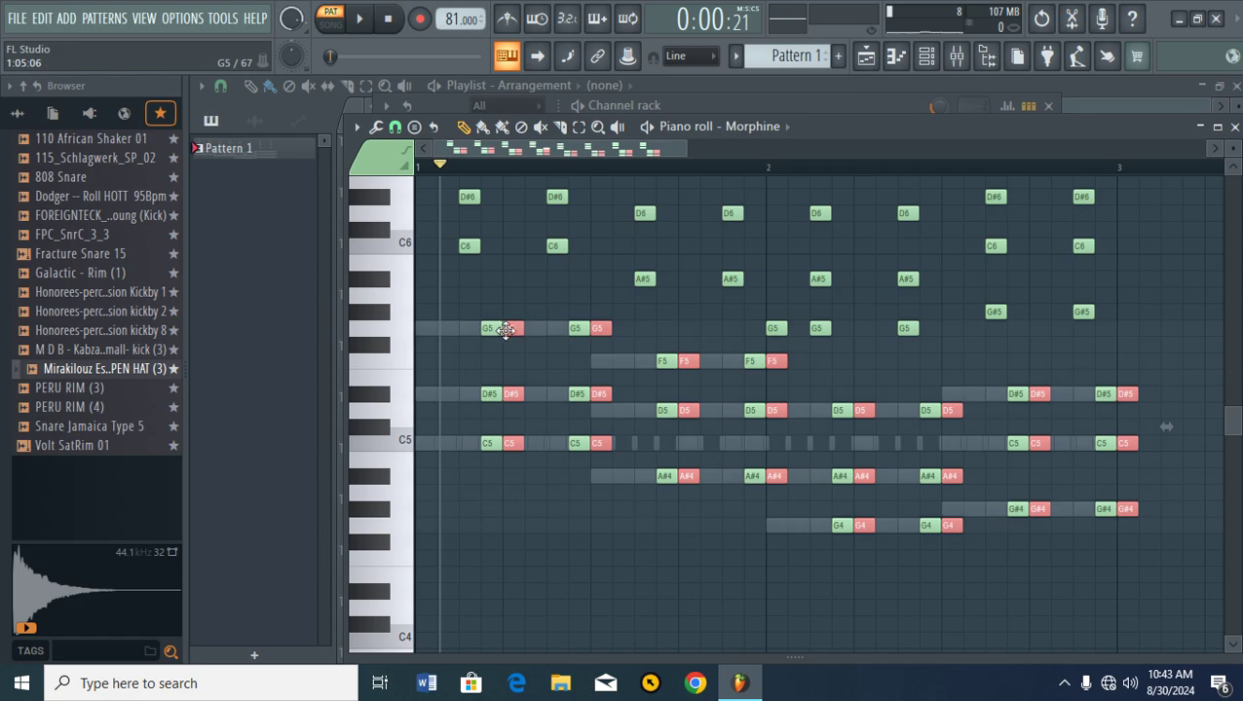
left_click_drag(506, 330, 443, 331)
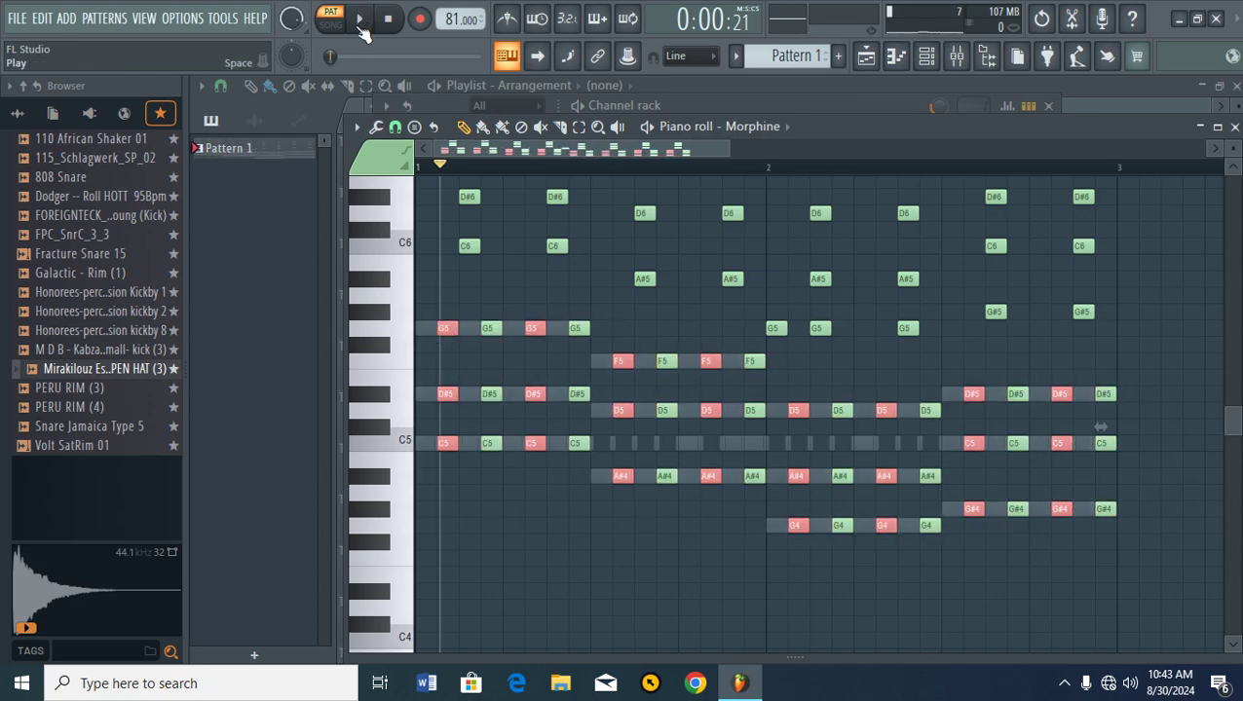
left_click(358, 23)
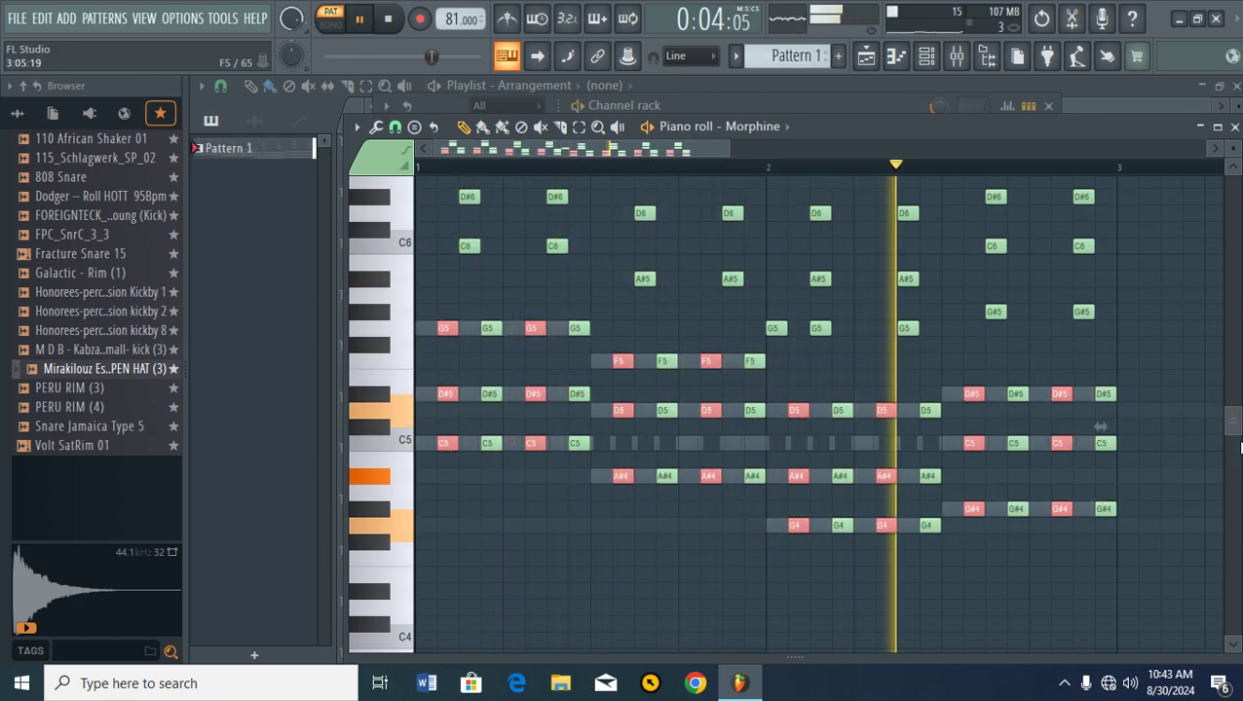
- Return to the channel rack and slightly adjust the open hat channel's volume during playback
left_click_drag(1234, 422, 1226, 392)
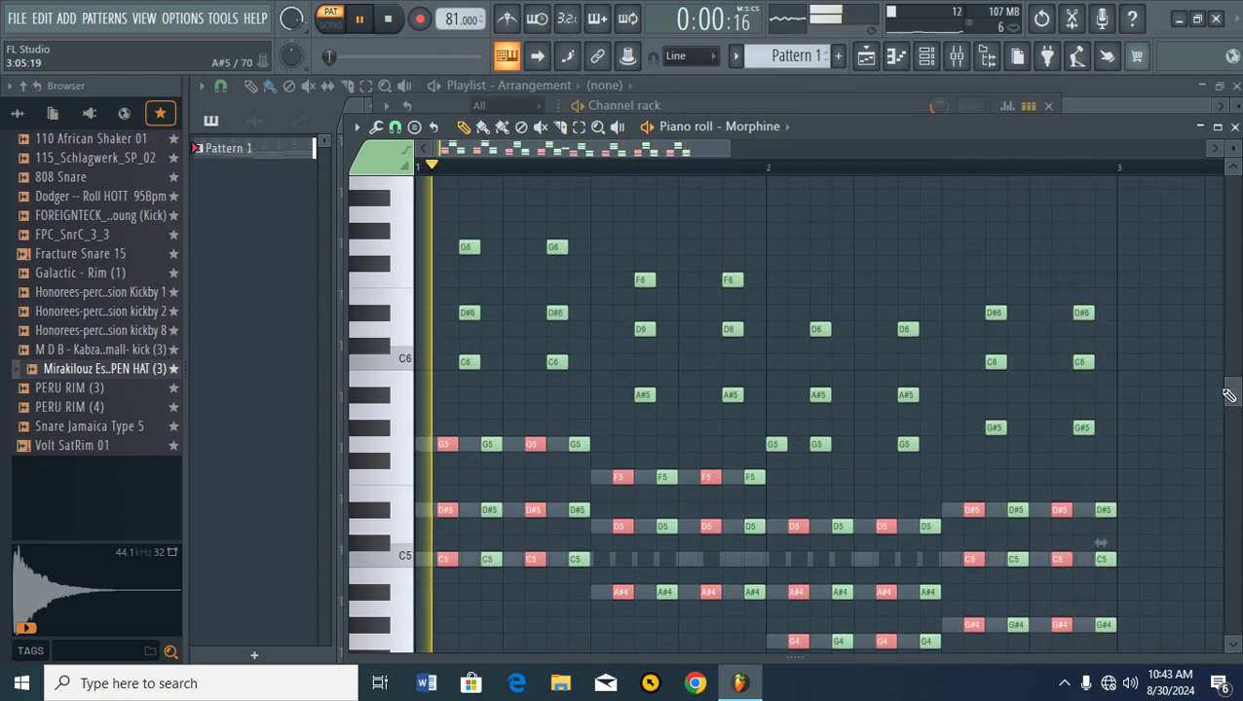
left_click(926, 56)
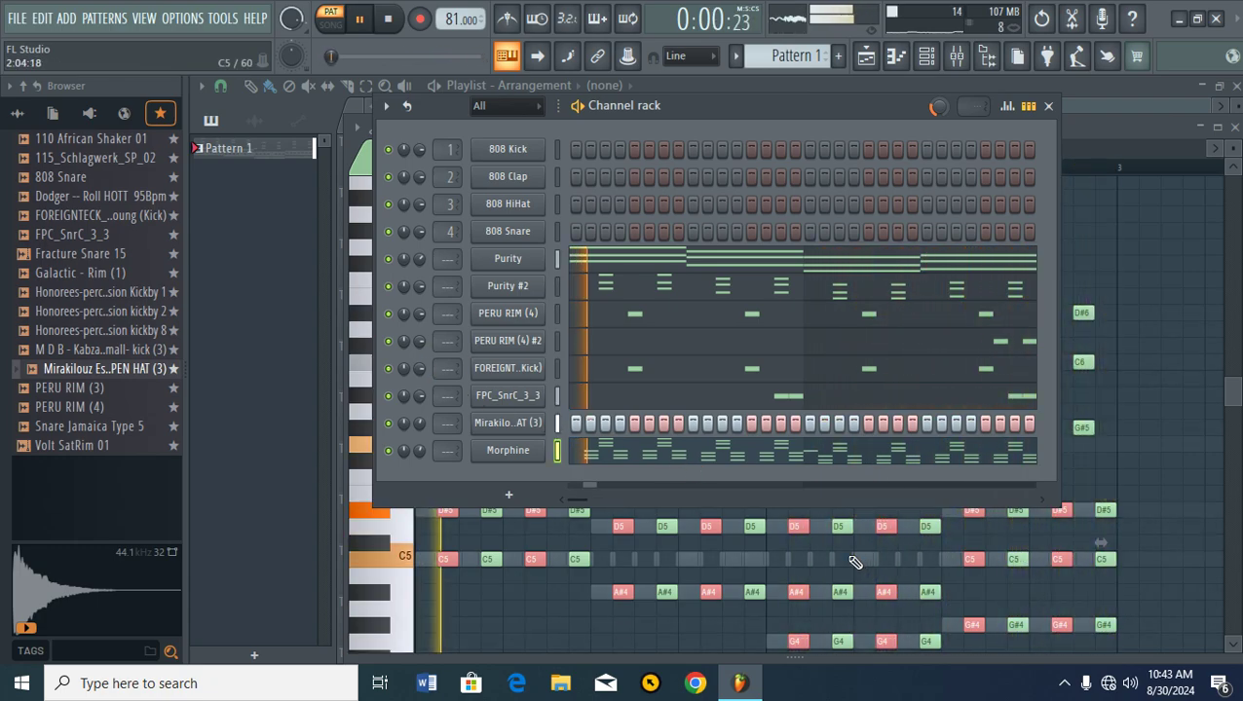
left_click_drag(417, 423, 419, 420)
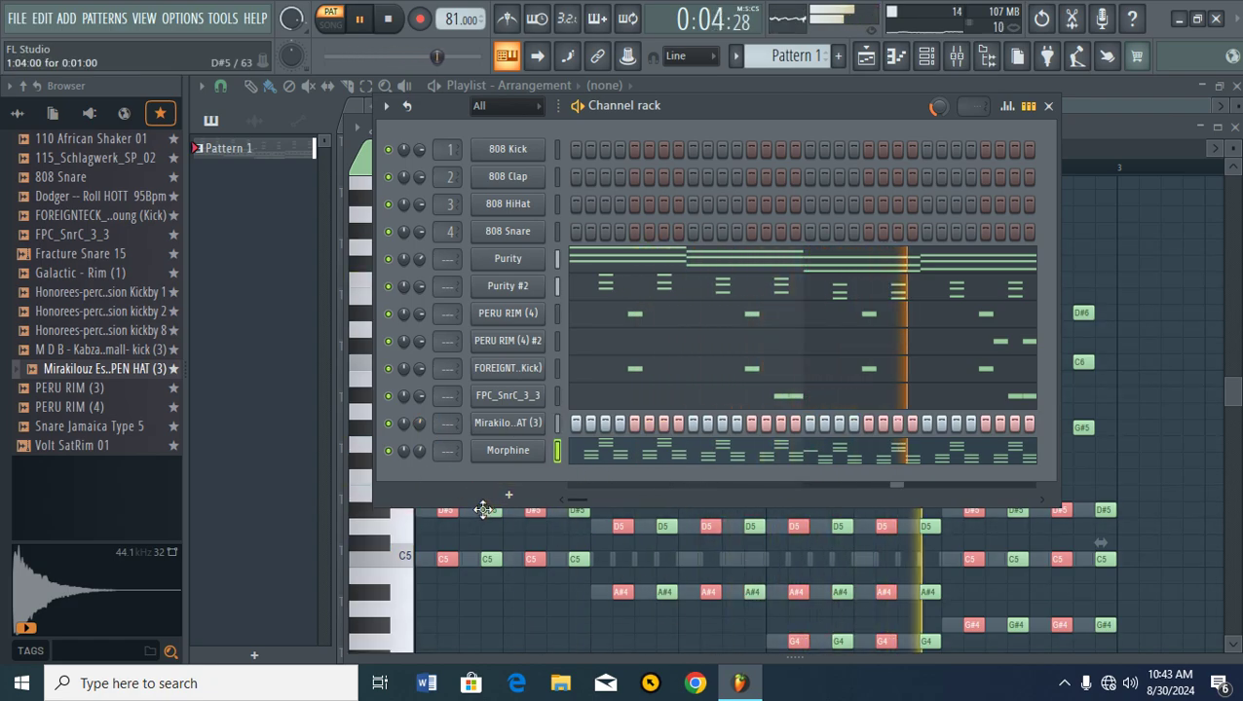
- Add another Purity channel, load its Piano preset Vintage EP 2, and close the plugin window
left_click(508, 495)
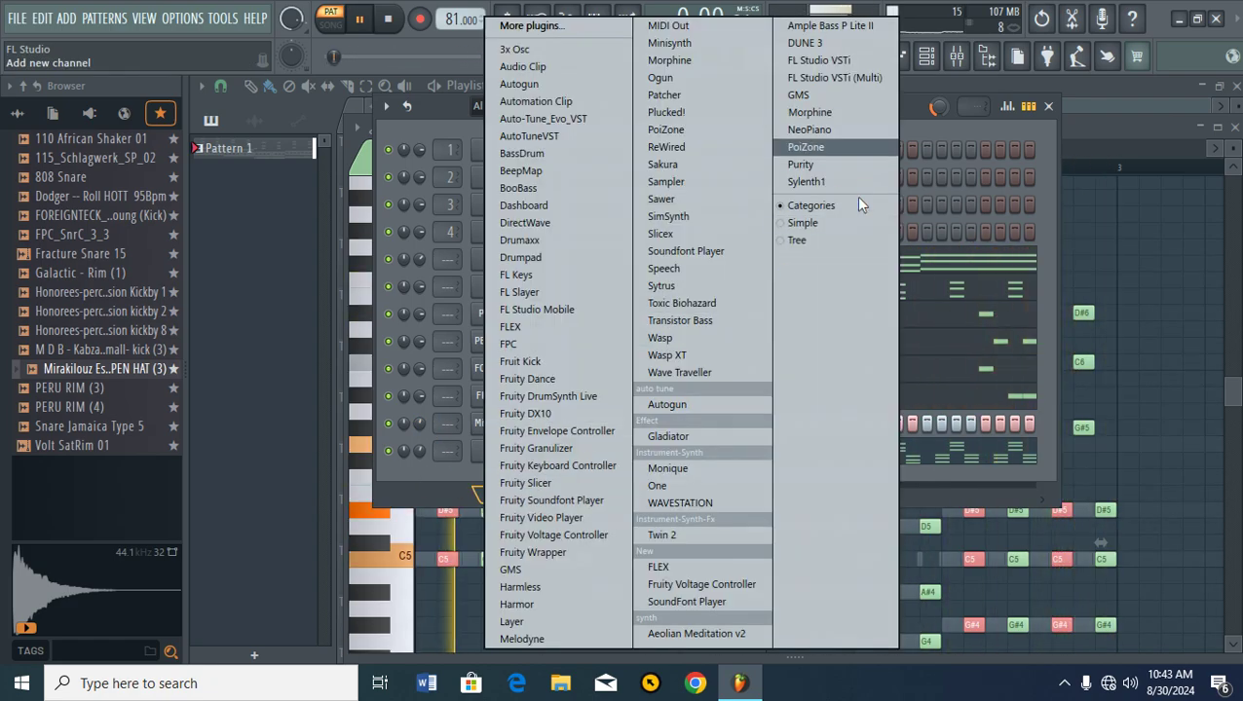
left_click(831, 163)
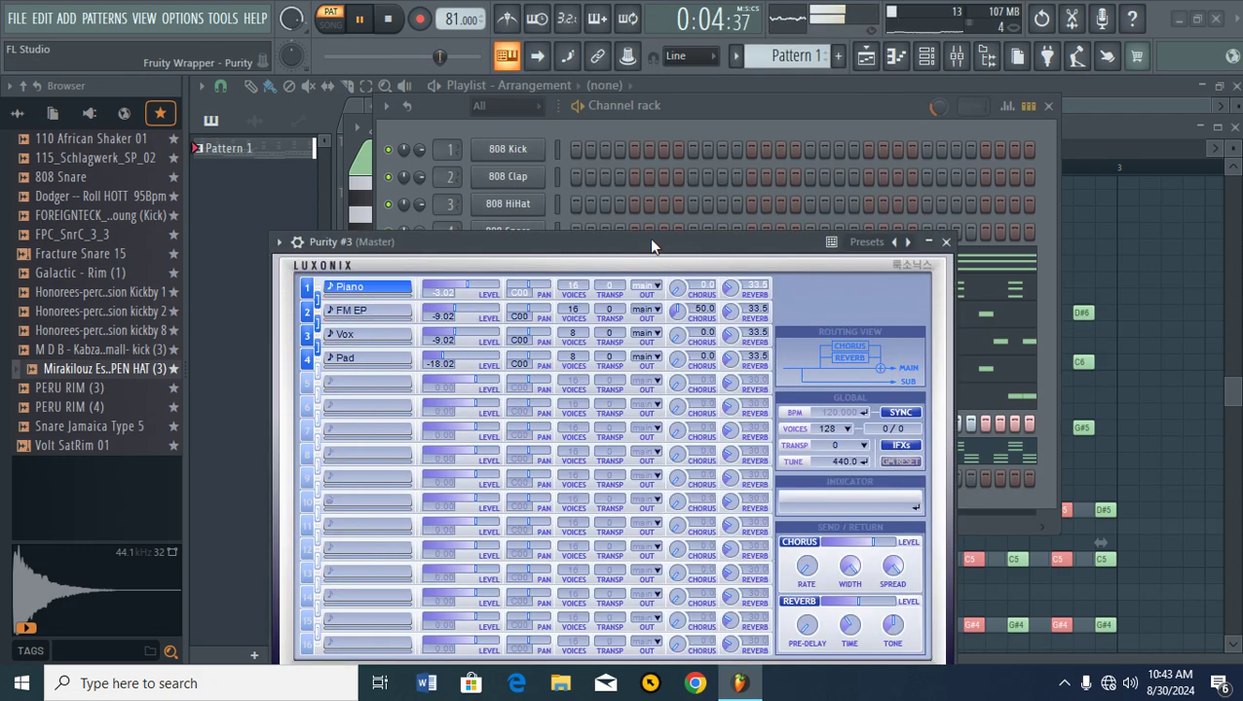
left_click_drag(650, 244, 696, 136)
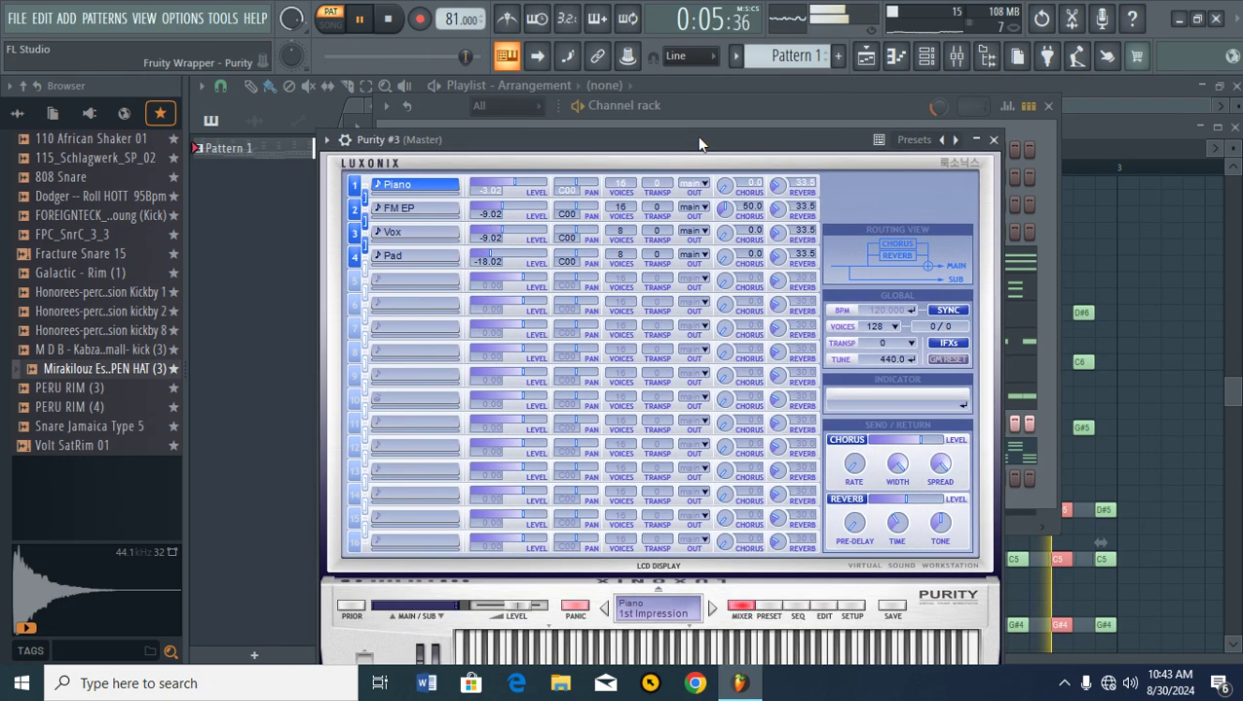
left_click(765, 612)
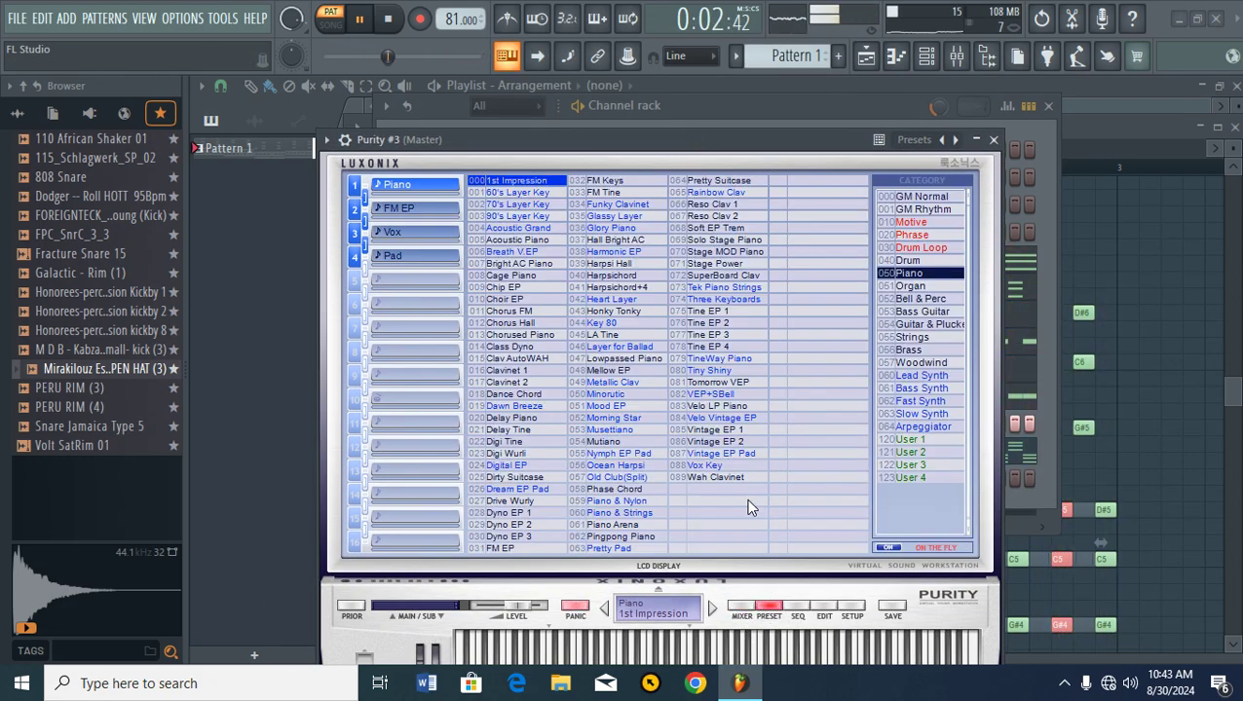
left_click(716, 441)
left_click(994, 140)
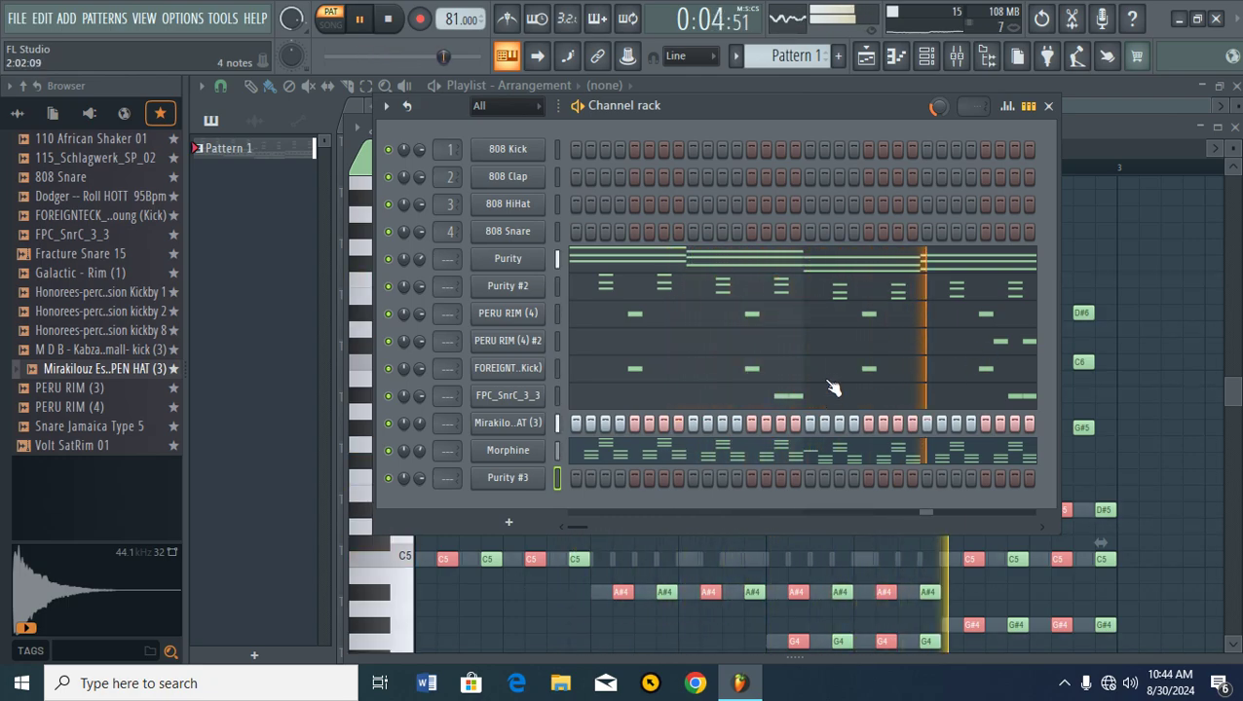
- Pause playback, place a one-beat C6 note at the start of bar 1 in the Purity #3 piano roll, and play the pattern
right_click(543, 478)
left_click(359, 19)
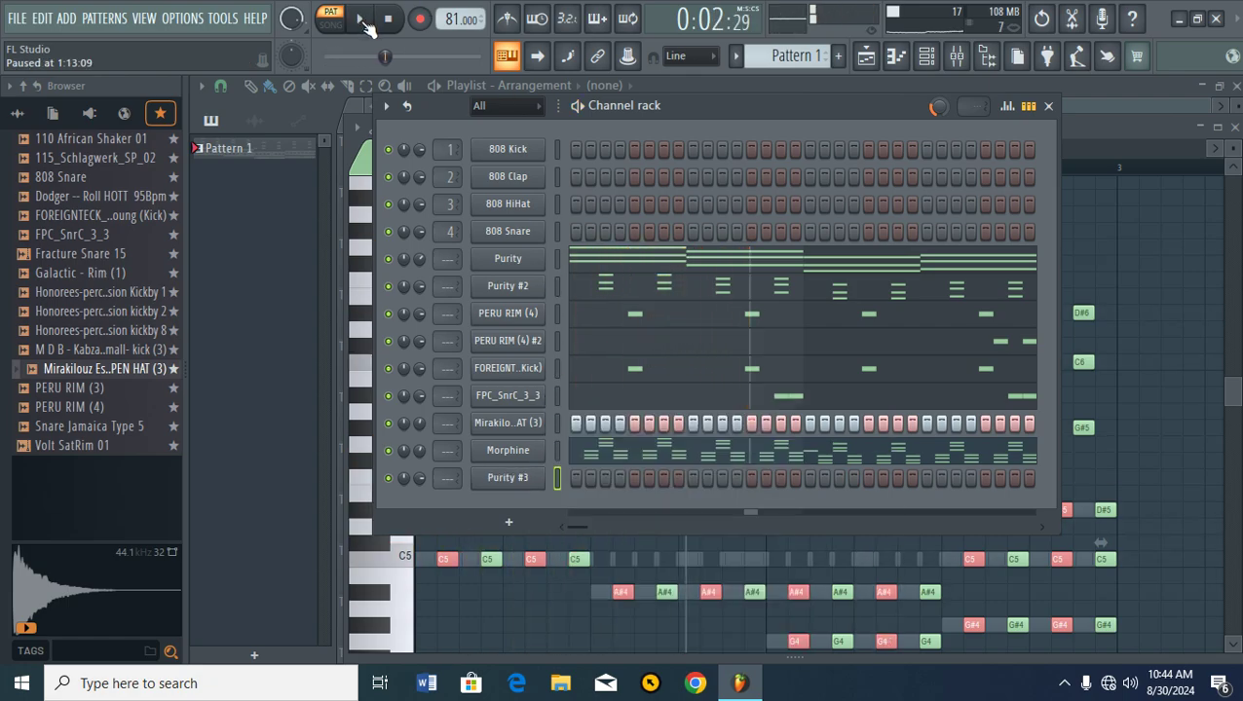
right_click(501, 482)
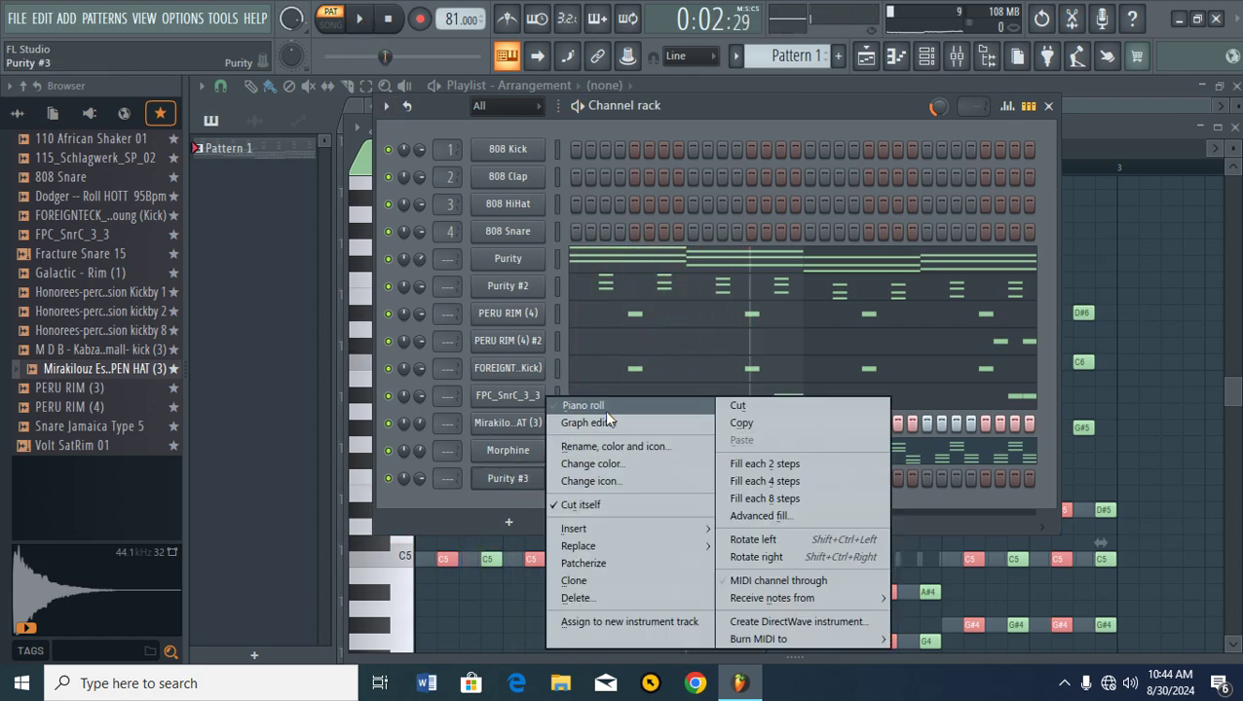
left_click(604, 410)
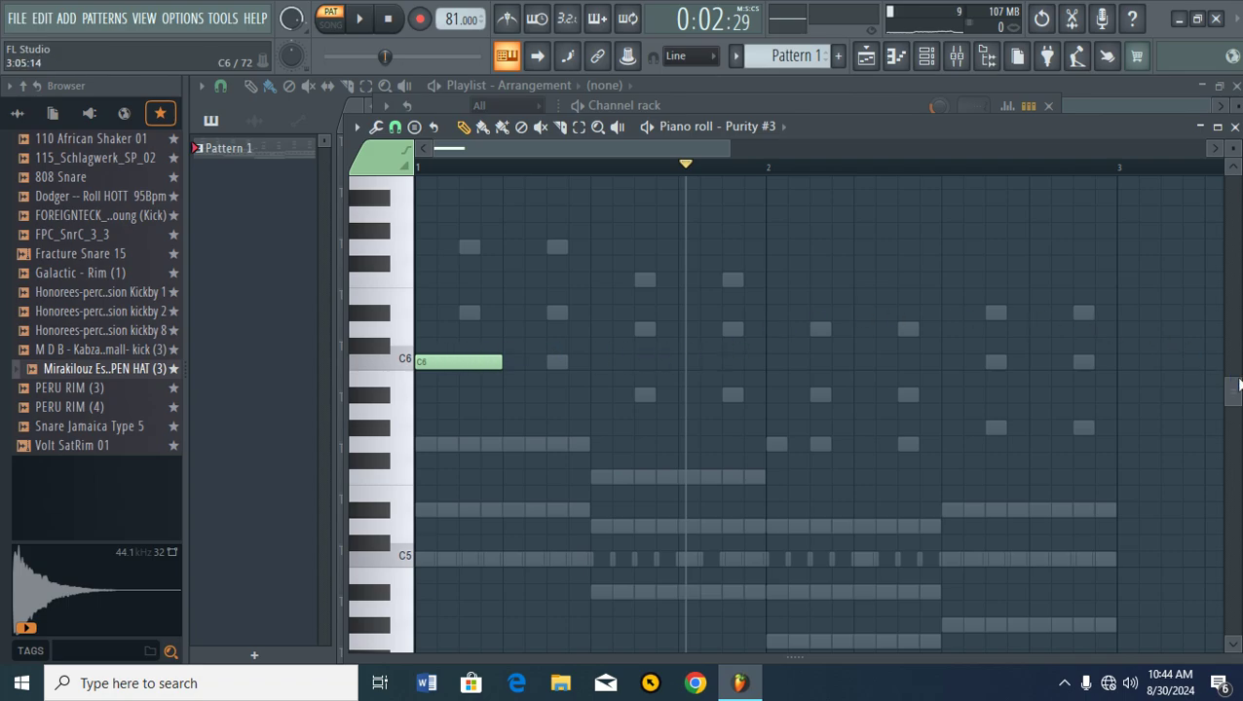
left_click_drag(1235, 399, 1235, 394)
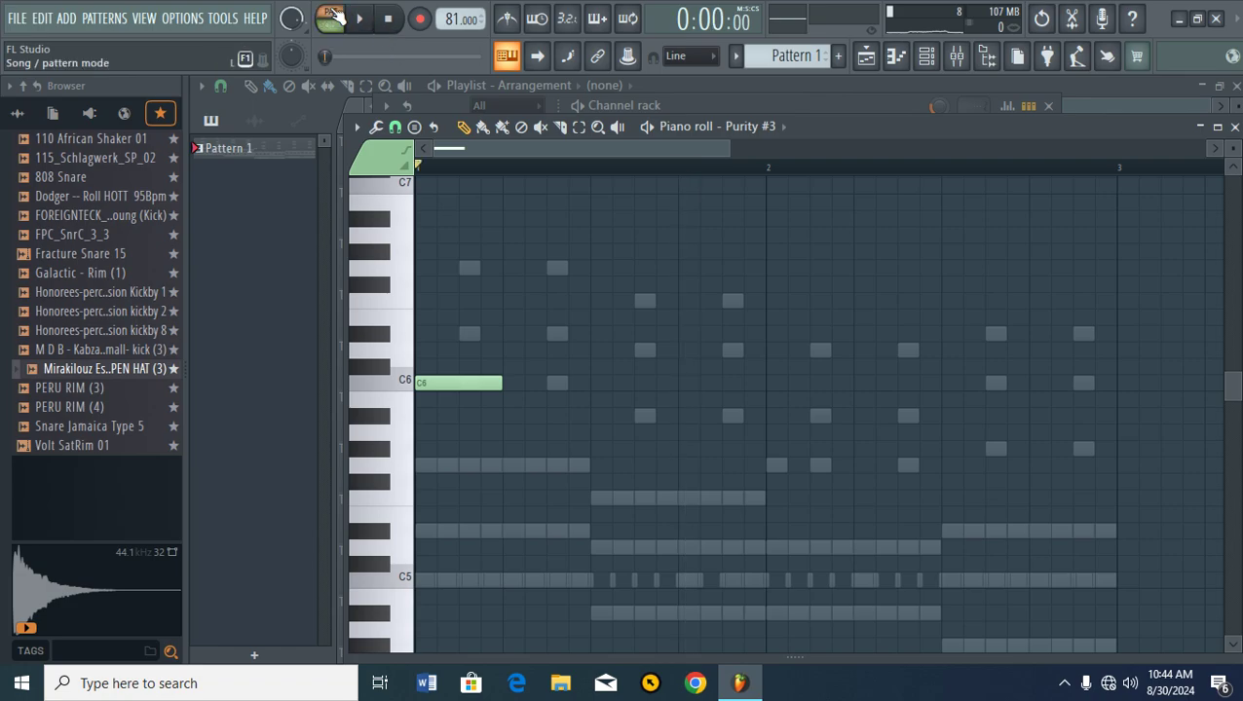
left_click(364, 21)
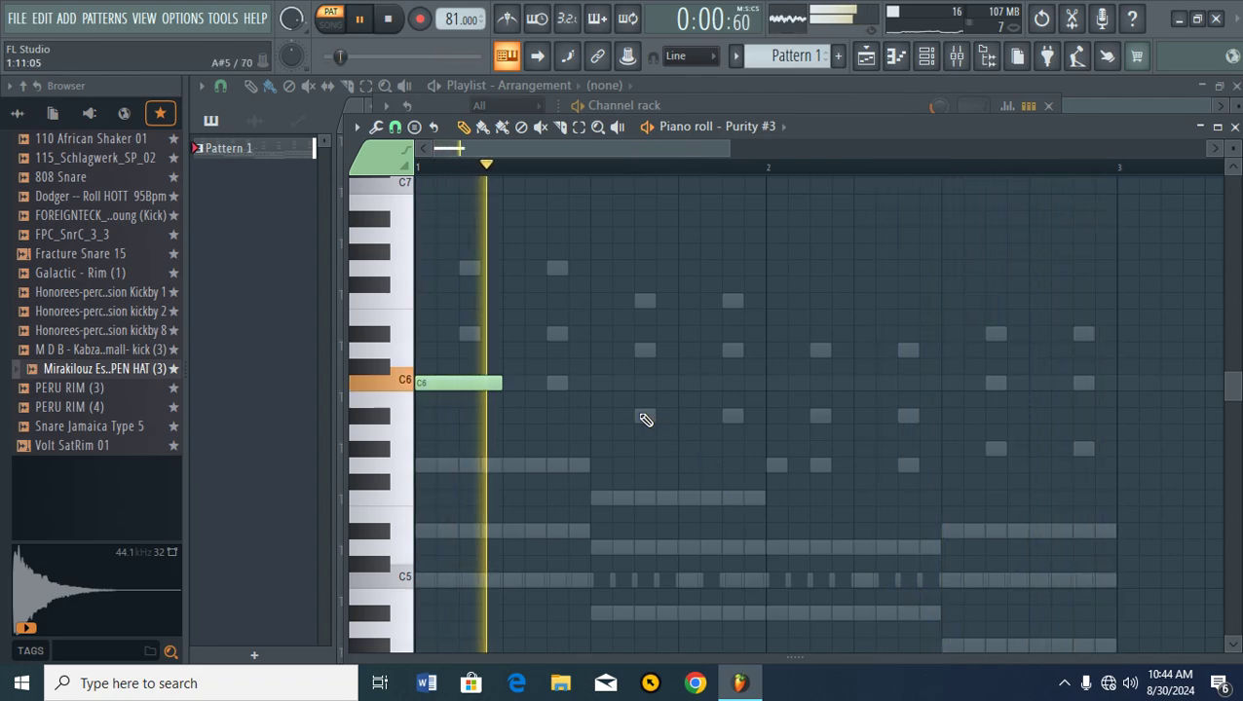
- In the Purity #3 melody, lower the opening note to C5 and place a two-step A#4 note at step 11 of bar 1
left_click(645, 417)
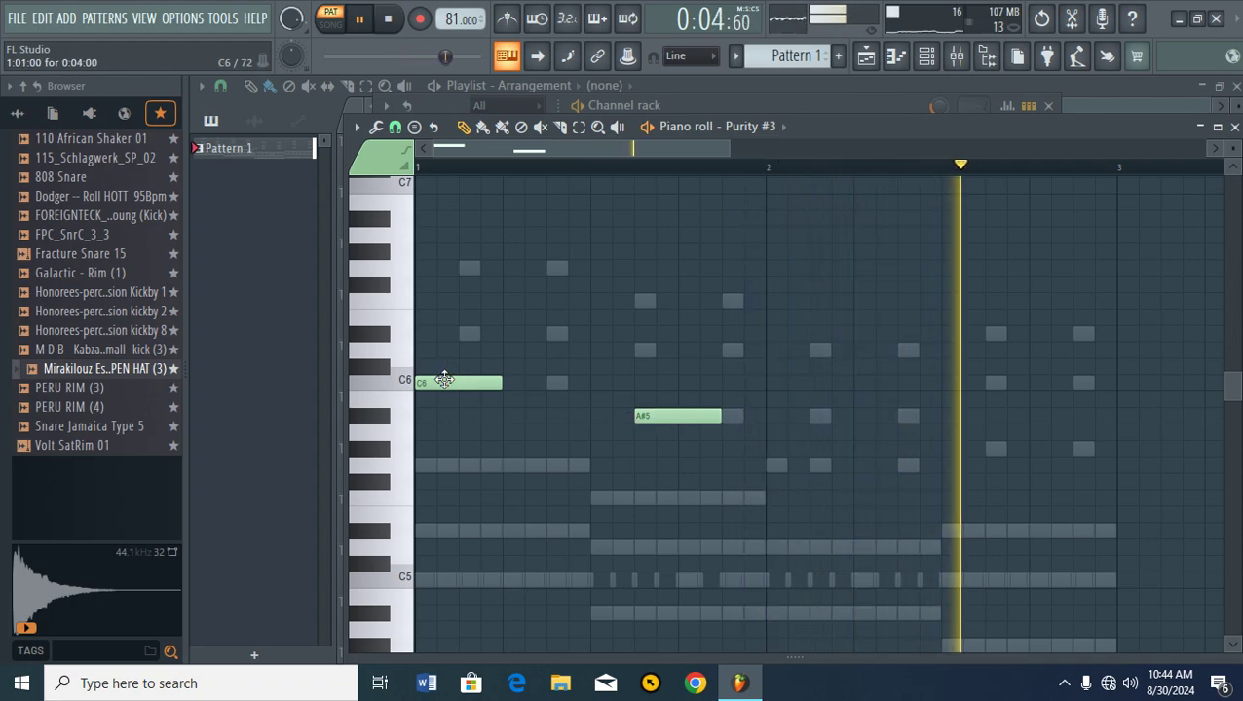
left_click_drag(445, 379, 409, 577)
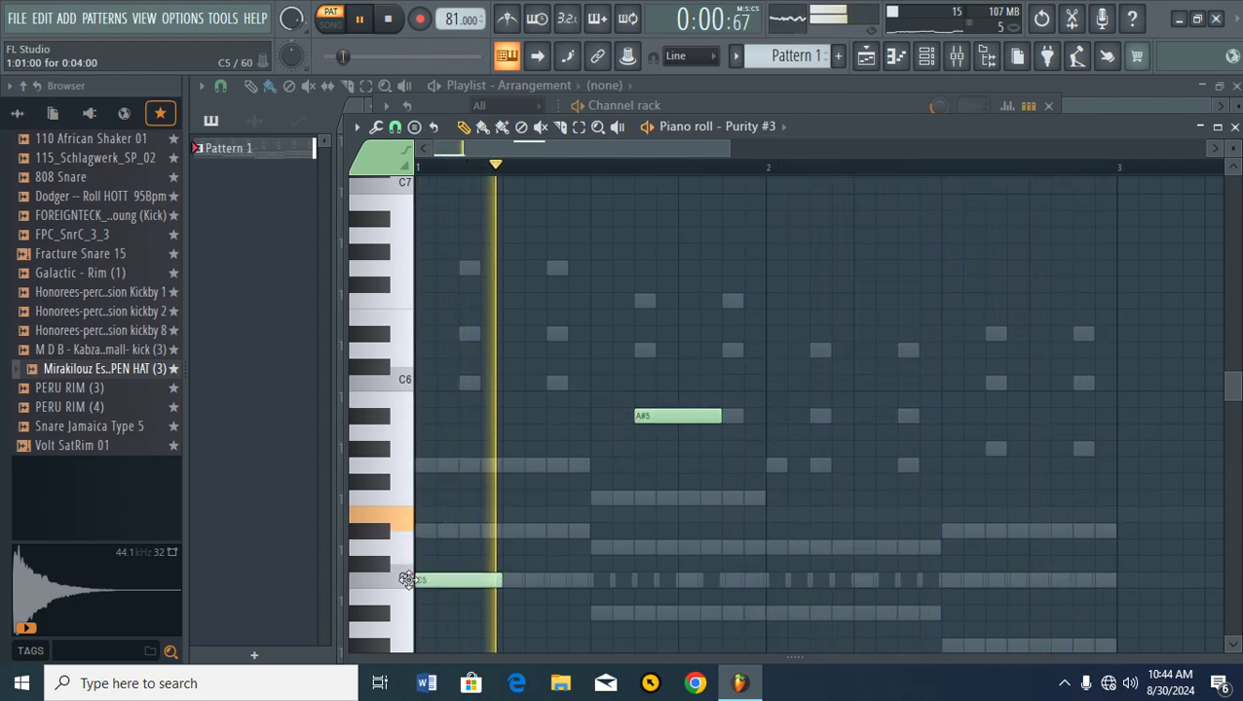
left_click_drag(647, 416, 627, 501)
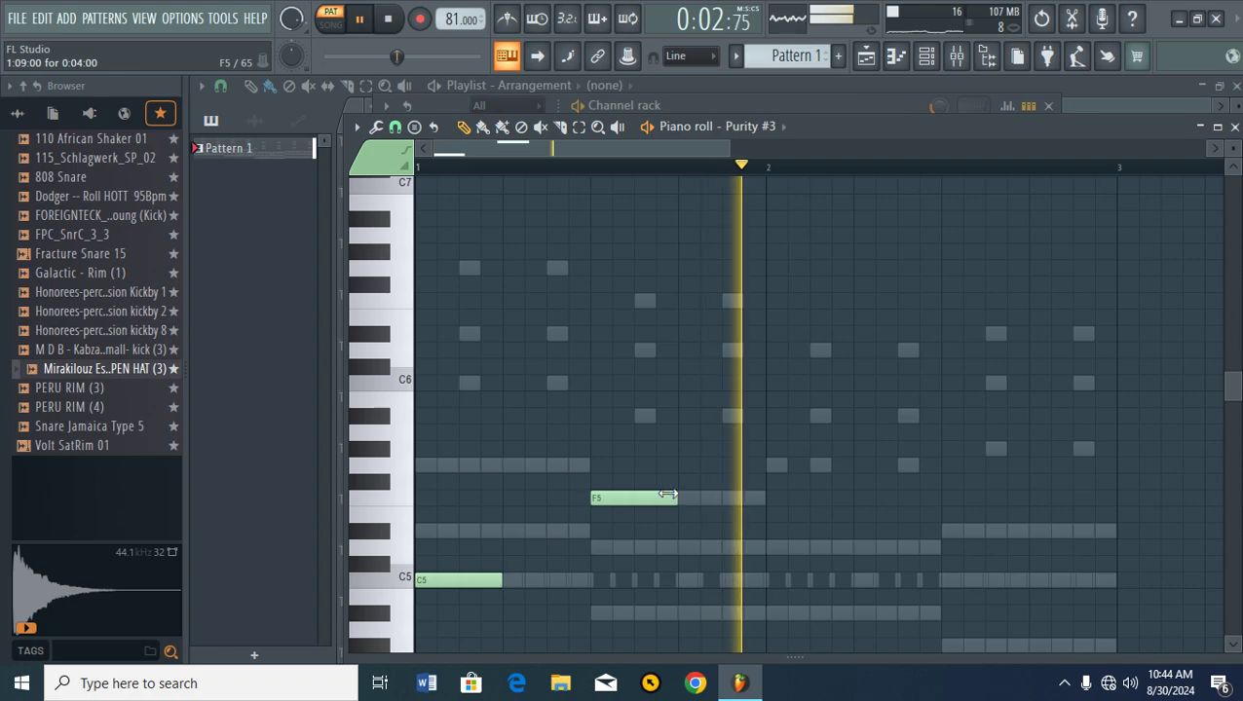
left_click_drag(683, 499, 653, 491)
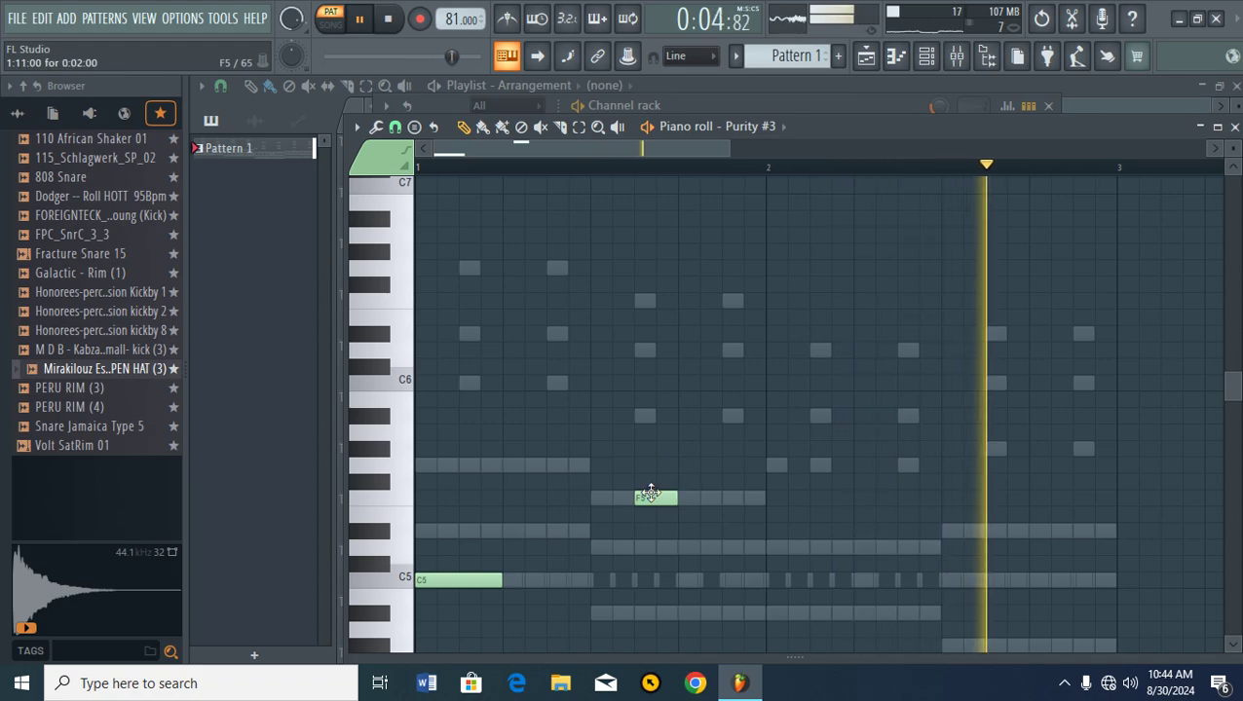
left_click_drag(650, 494, 656, 620)
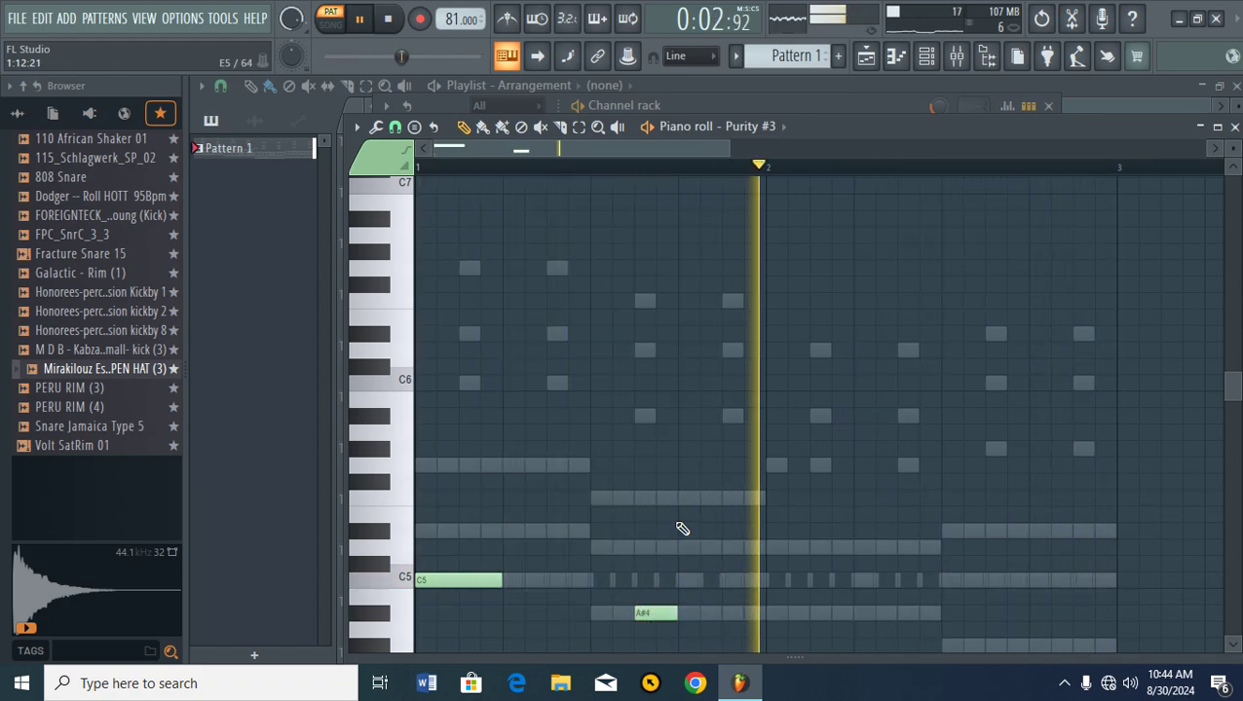
- Add two-step notes F5 at step 13 and D5 at step 15 of bar 1
left_click(683, 550)
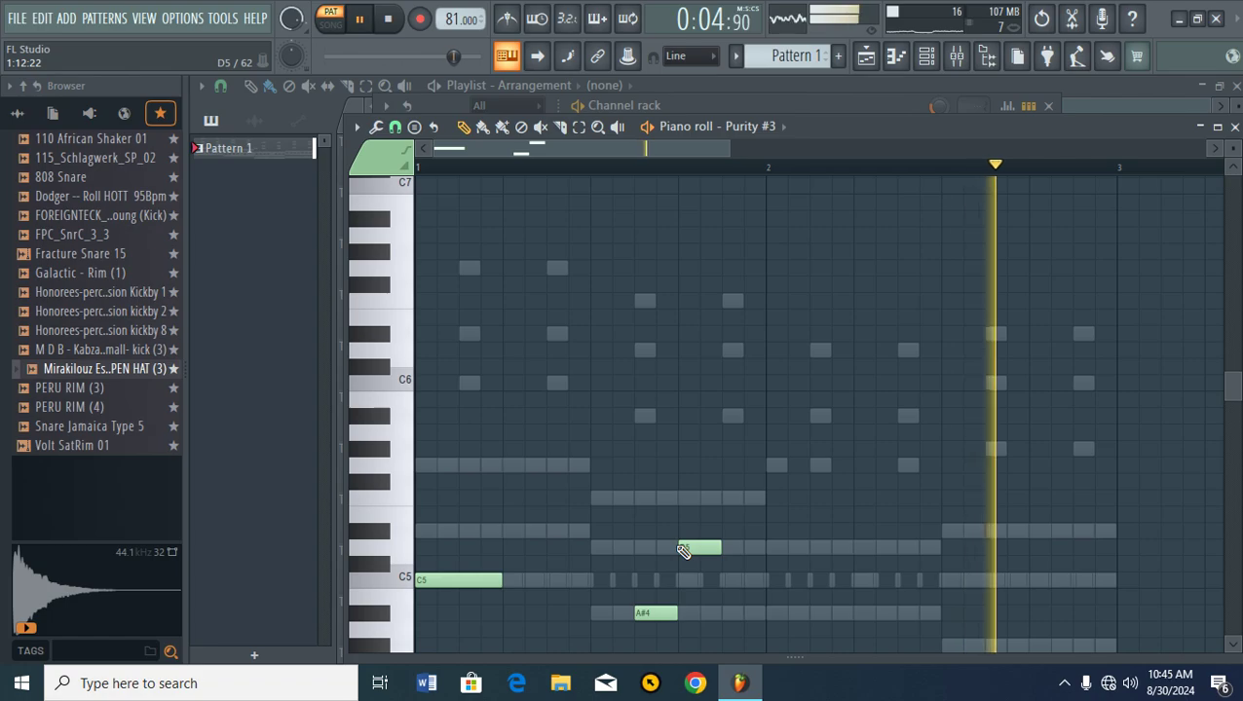
left_click_drag(683, 549, 689, 493)
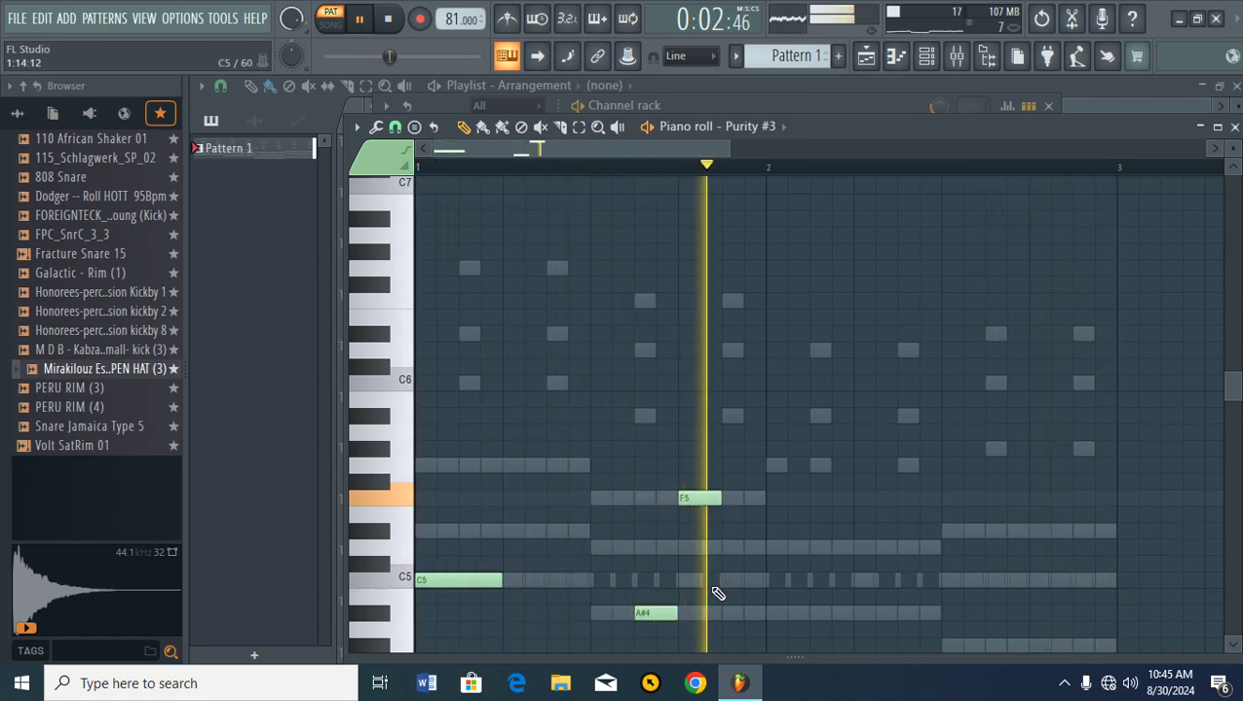
left_click(728, 549)
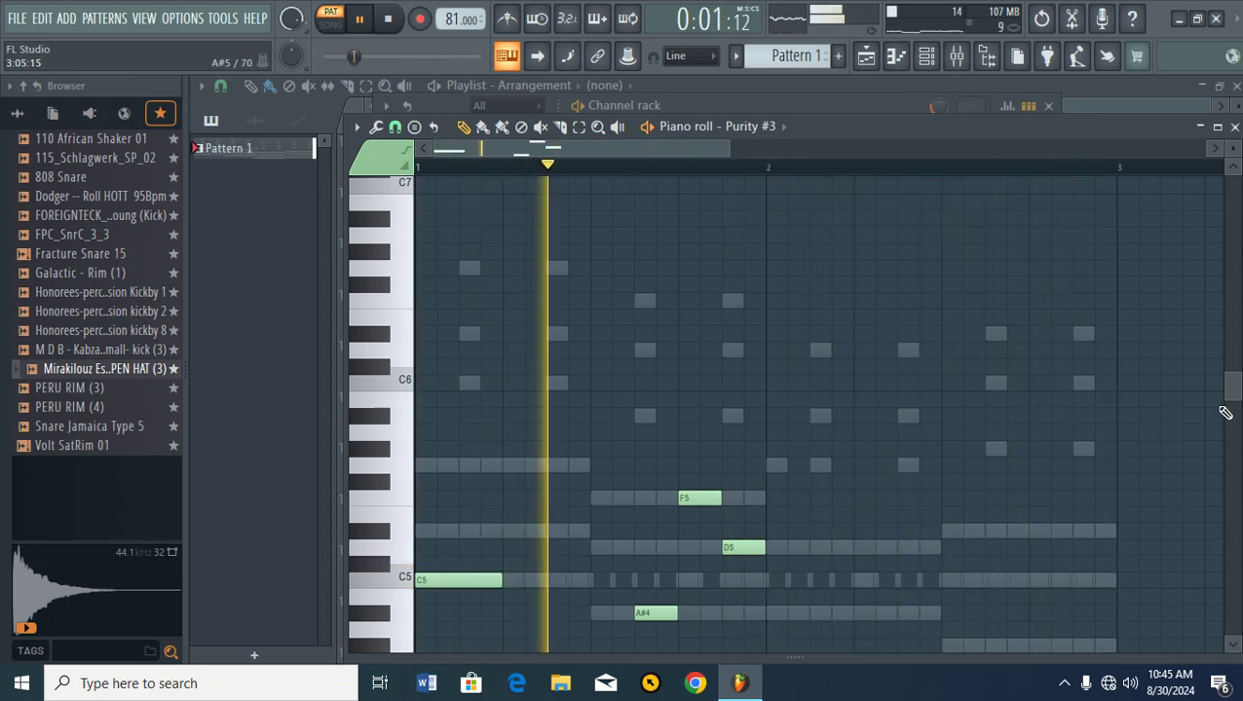
- Place a one-beat G4 note at the start of bar 2 and a two-step G#4 note at step 11 of that bar
scroll(1229, 385, "down", 4)
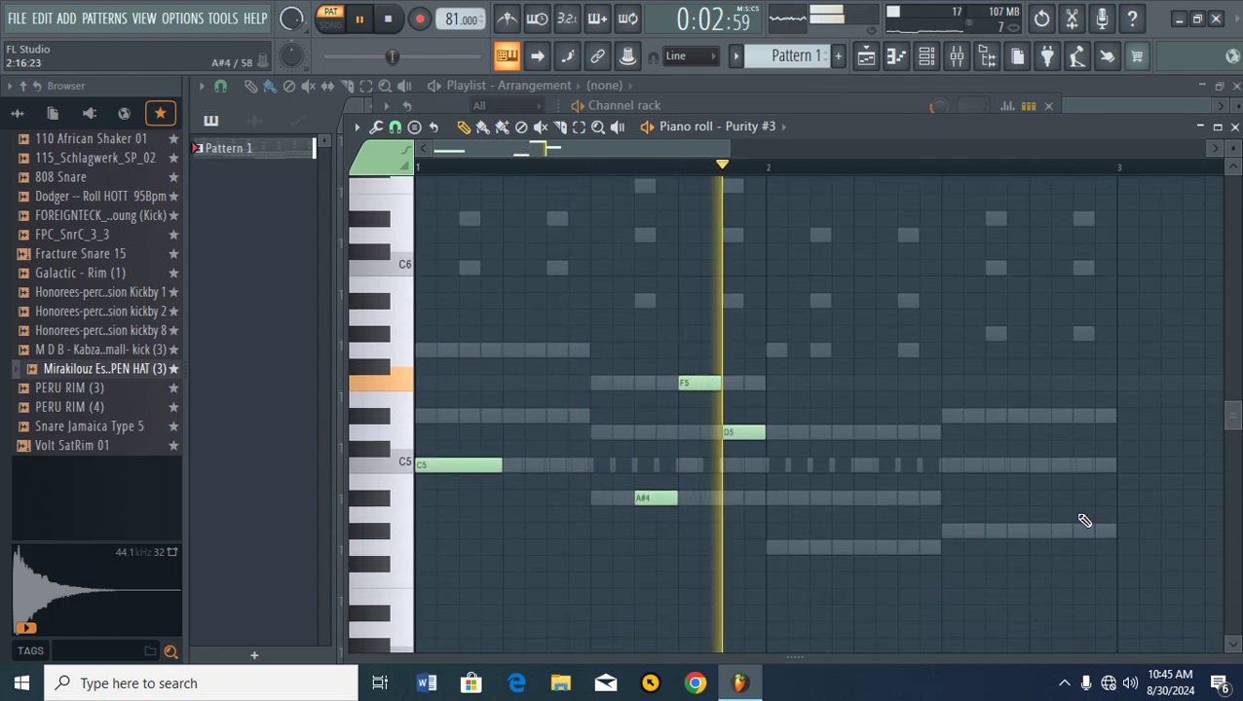
left_click(791, 548)
left_click_drag(809, 548, 794, 549)
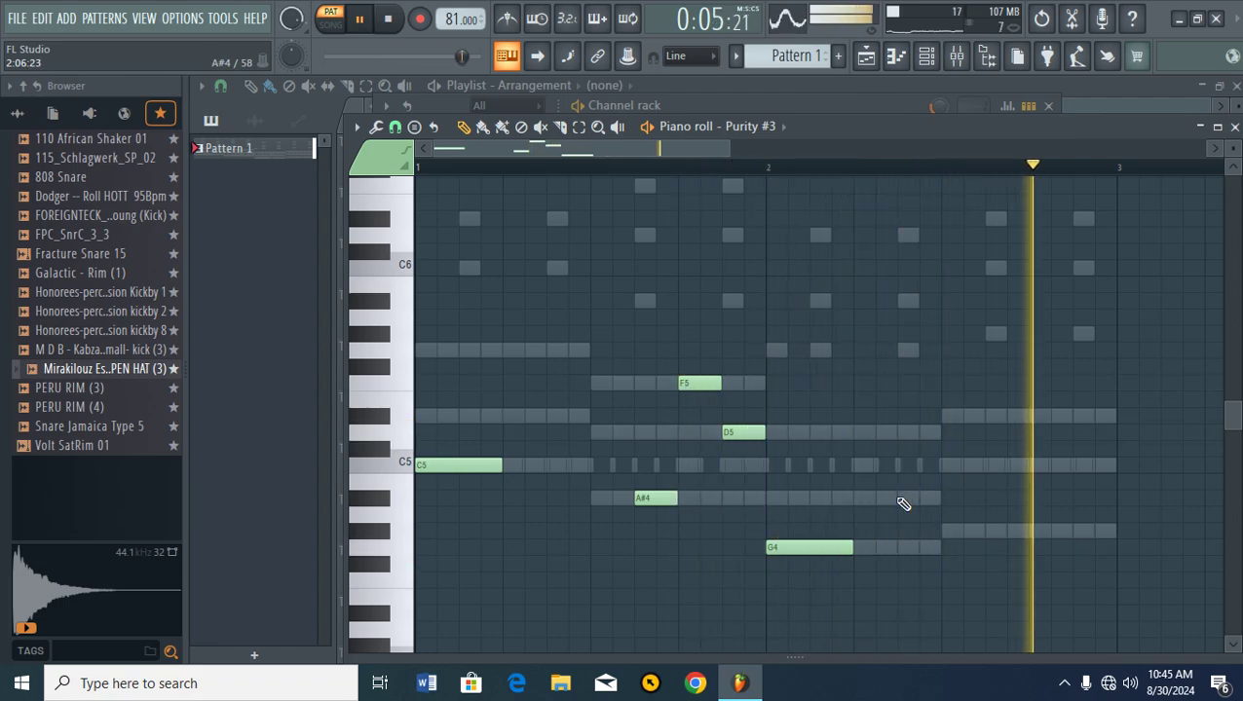
left_click(943, 530)
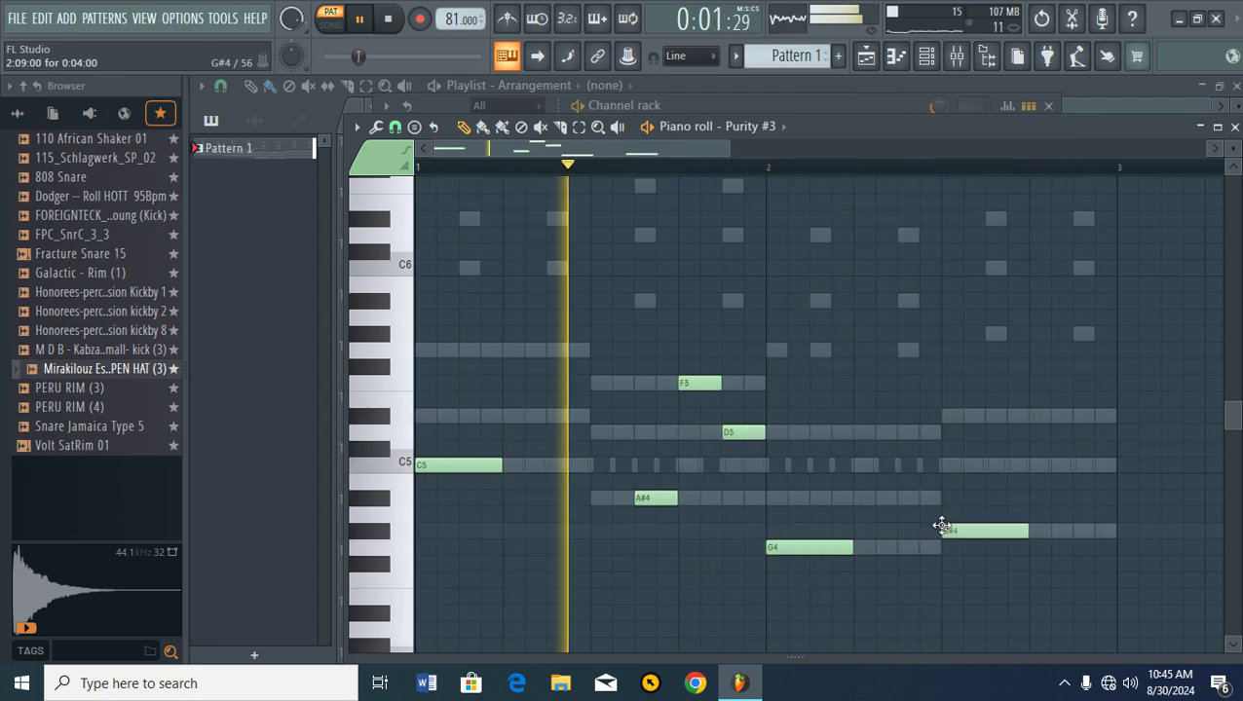
mouse_move(1009, 526)
left_mouse_down()
mouse_move(982, 530)
mouse_move(1012, 529)
left_mouse_up()
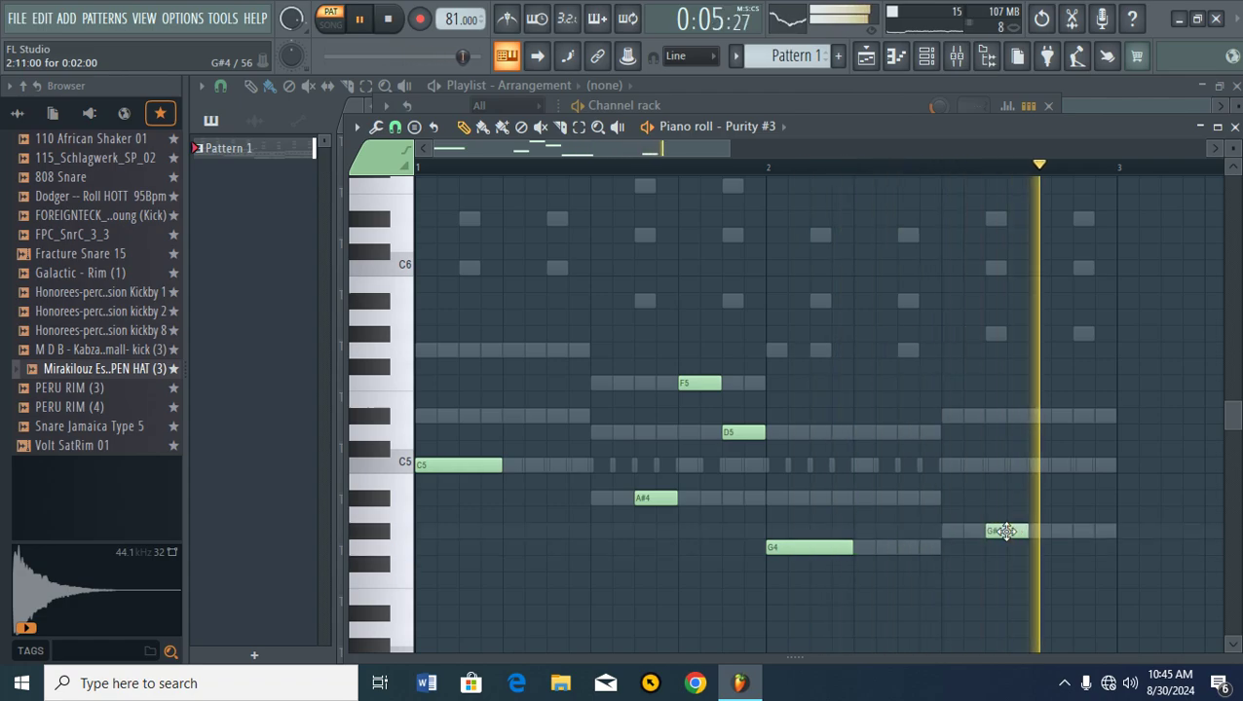
- Add two-step notes D#5 at step 13 and C5 at step 15 of bar 2, leaving the note properties unchanged
left_click(1036, 418)
double_click(1093, 472)
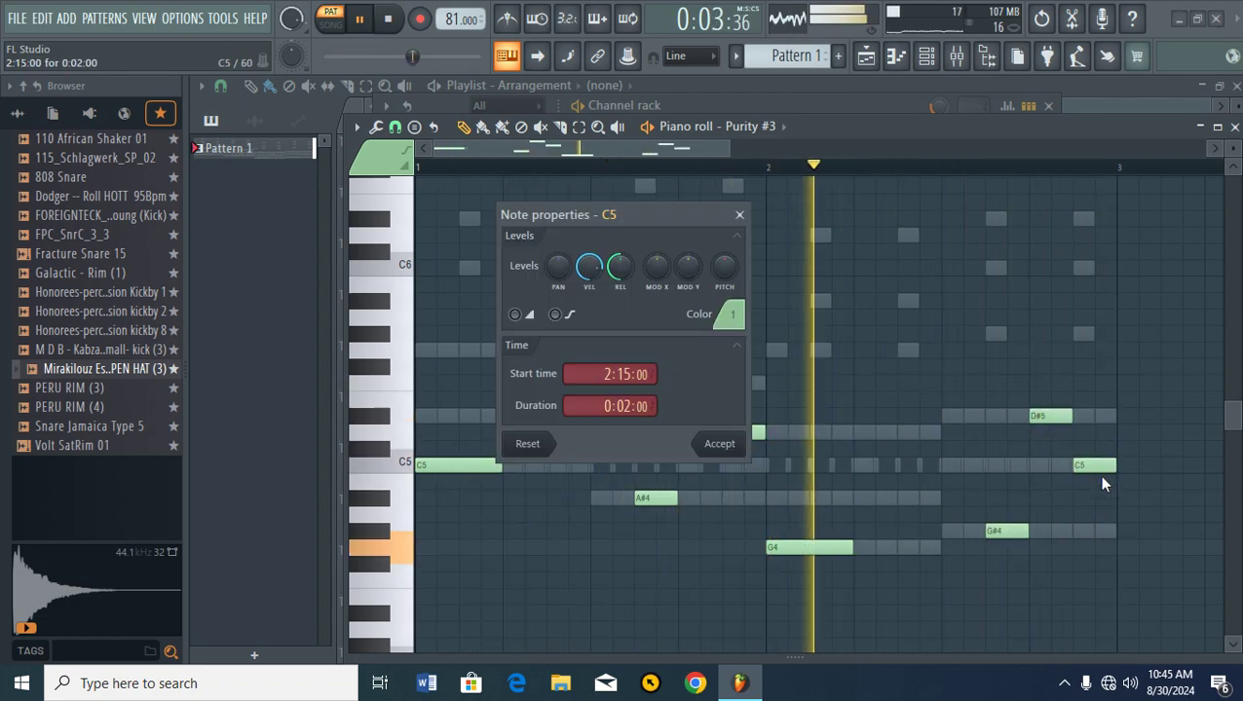
left_click(739, 214)
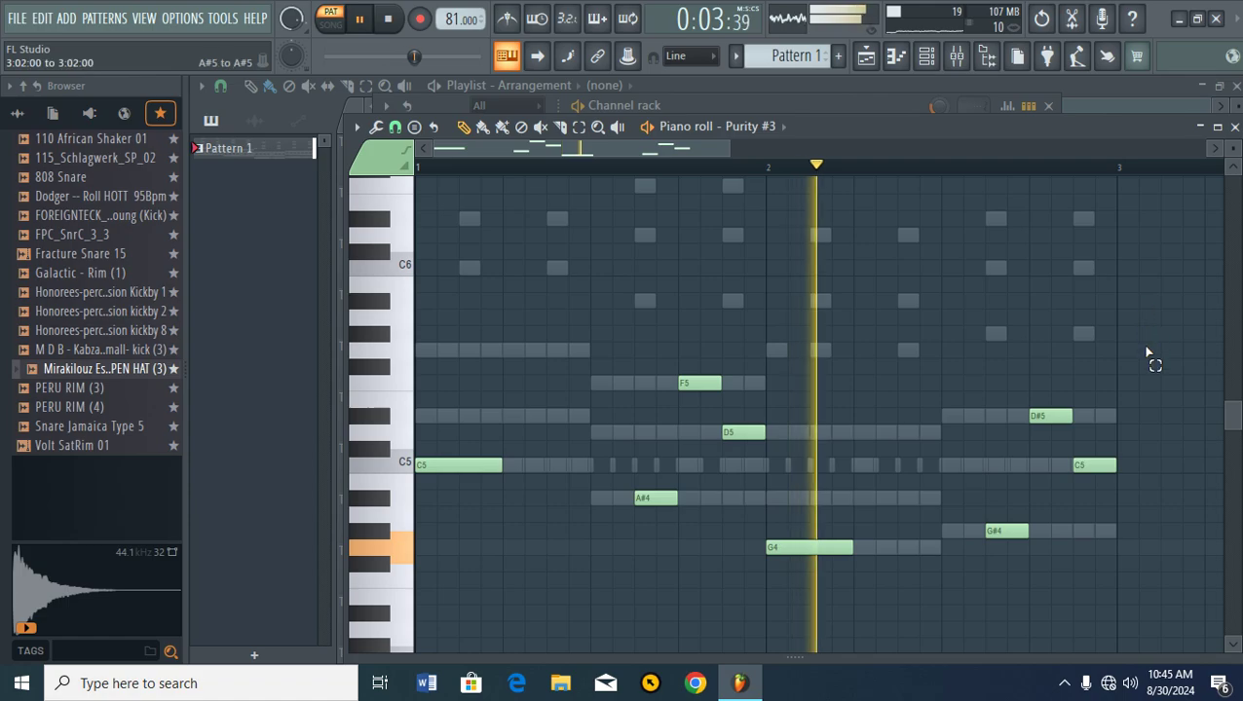
- Raise the whole Purity #3 melody by one octave and slightly adjust that channel's volume in the channel rack
left_click_drag(1144, 294, 409, 538)
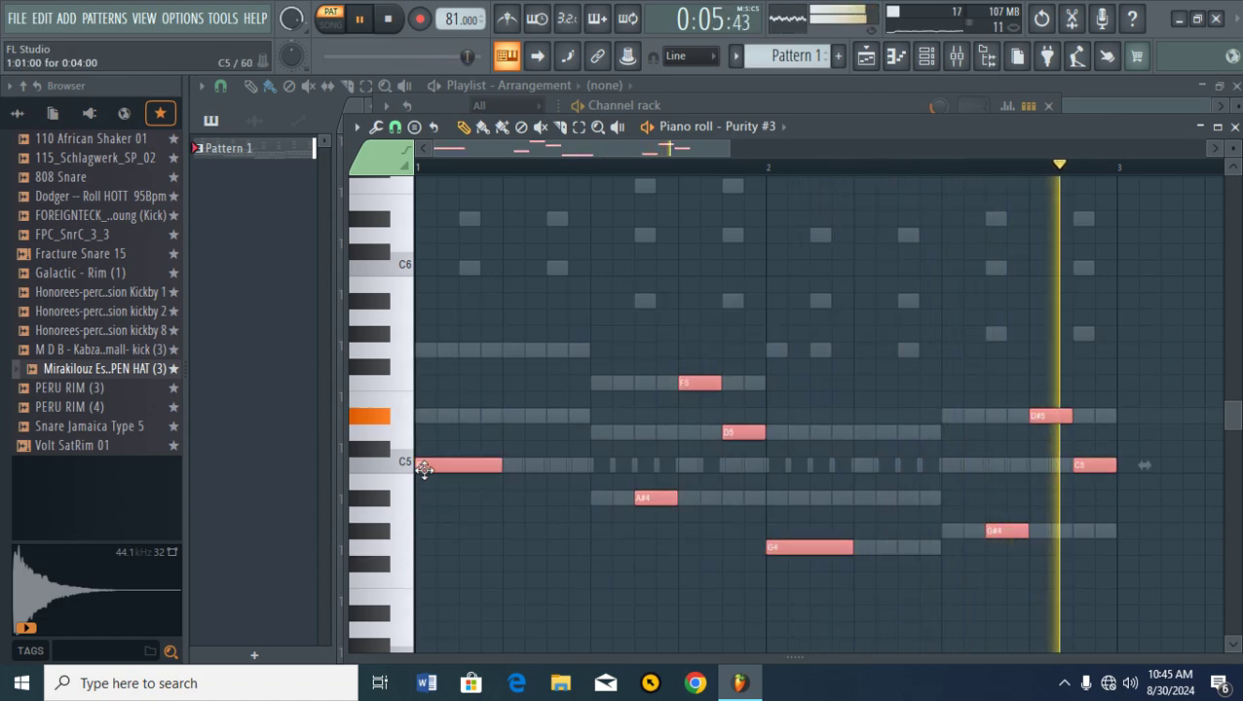
left_click_drag(419, 465, 410, 268)
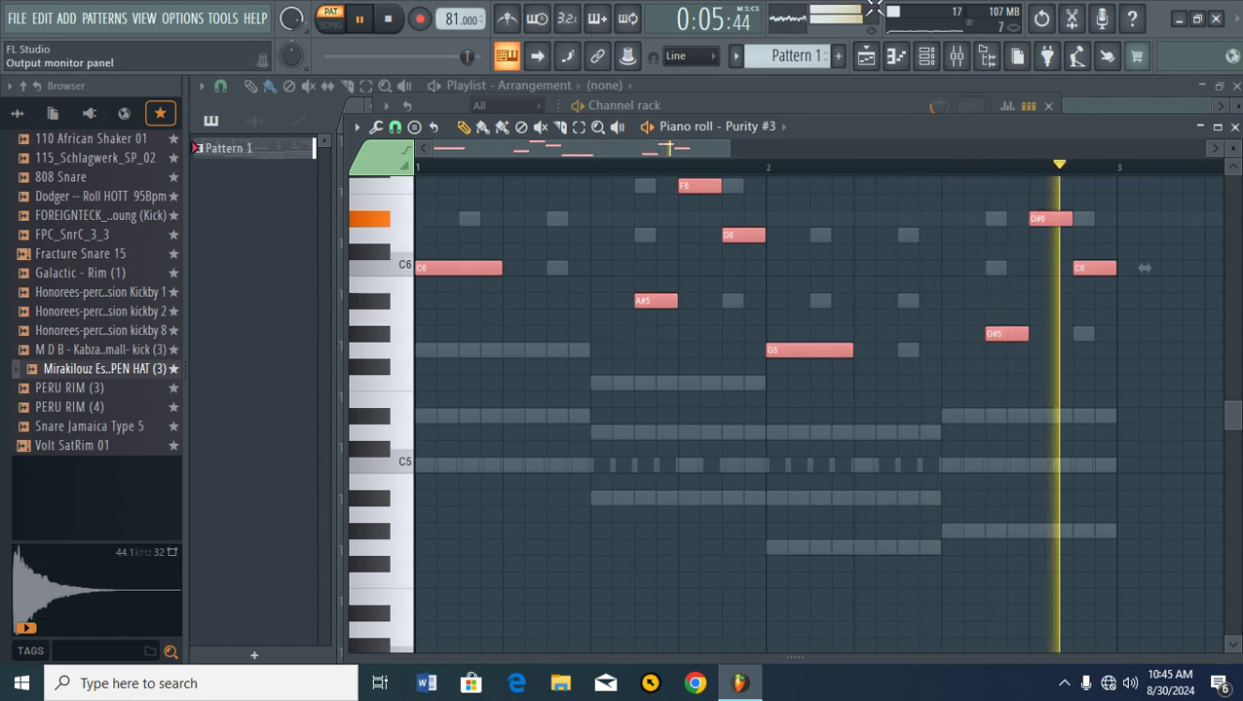
left_click(926, 56)
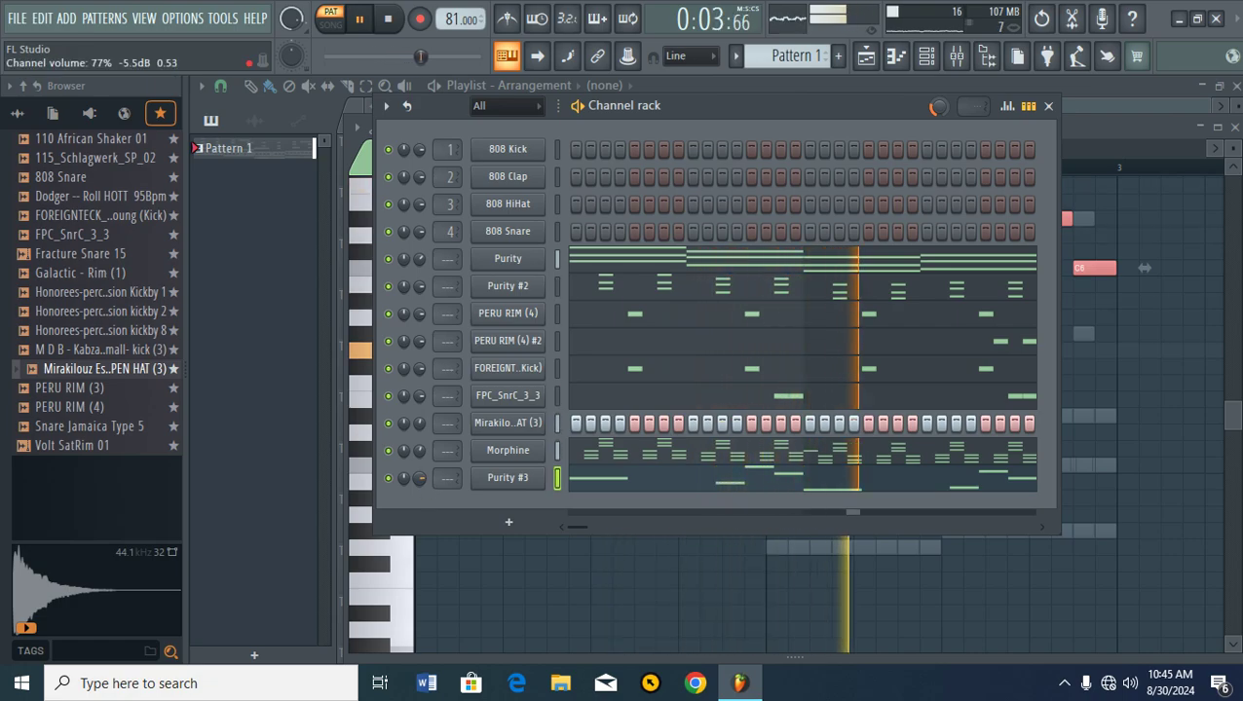
left_click_drag(419, 478, 419, 471)
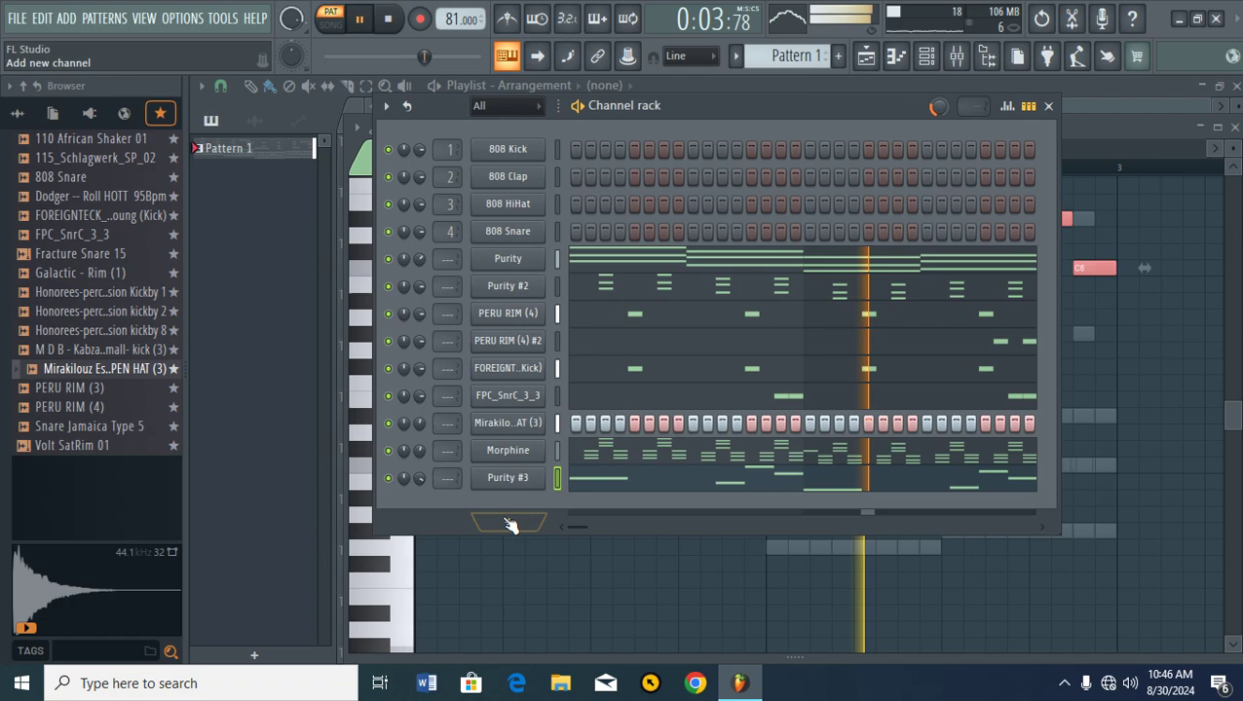
- Pause playback, clone the Purity #3 channel, and load the Woodwind preset Solo Tenor in the clone
left_click(362, 22)
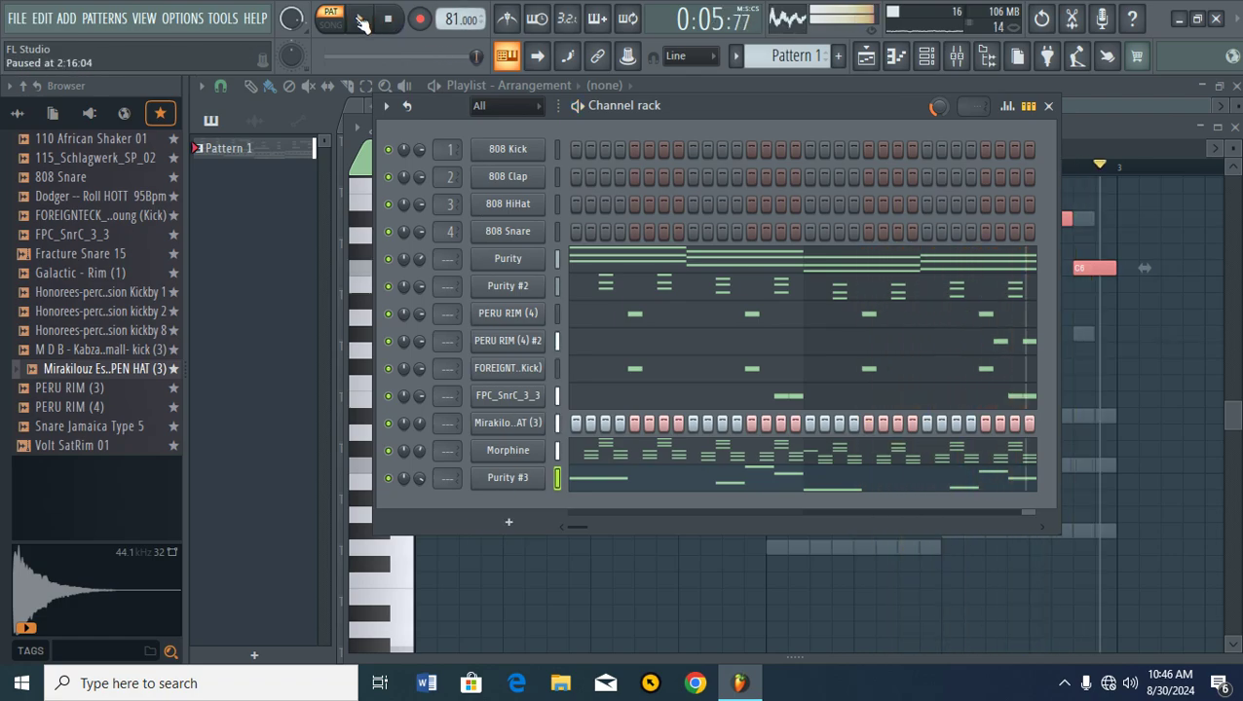
right_click(503, 484)
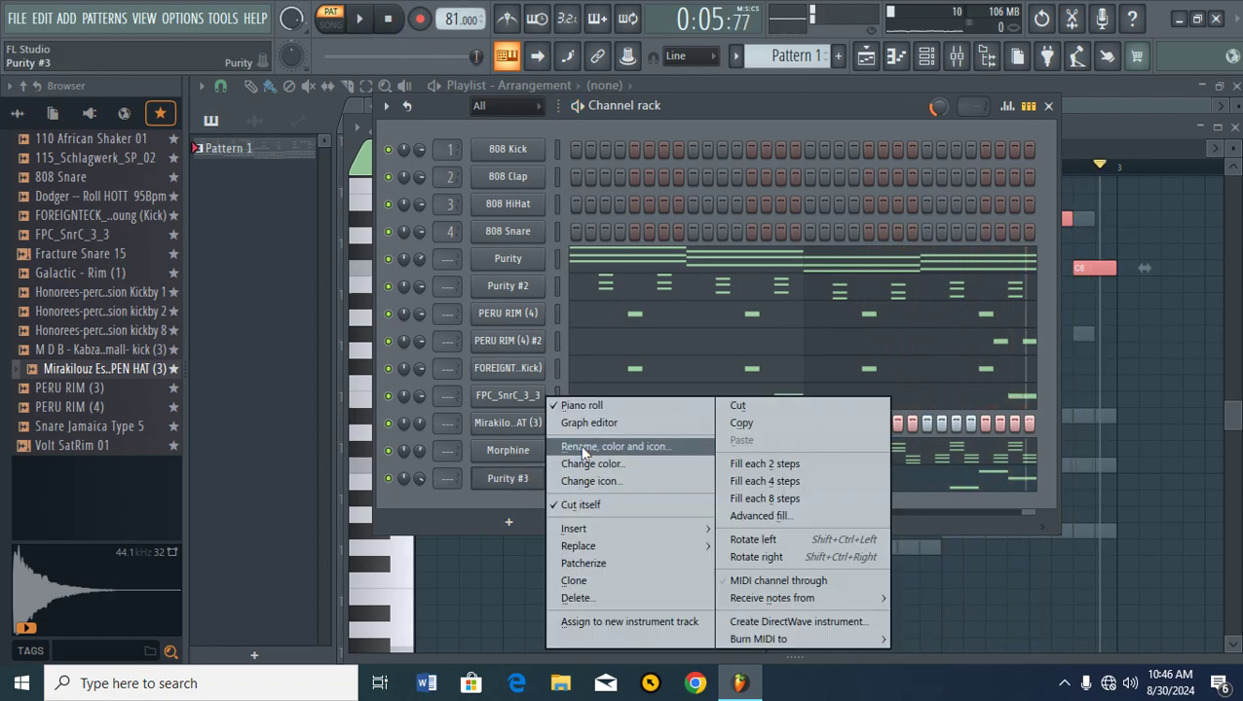
left_click(623, 584)
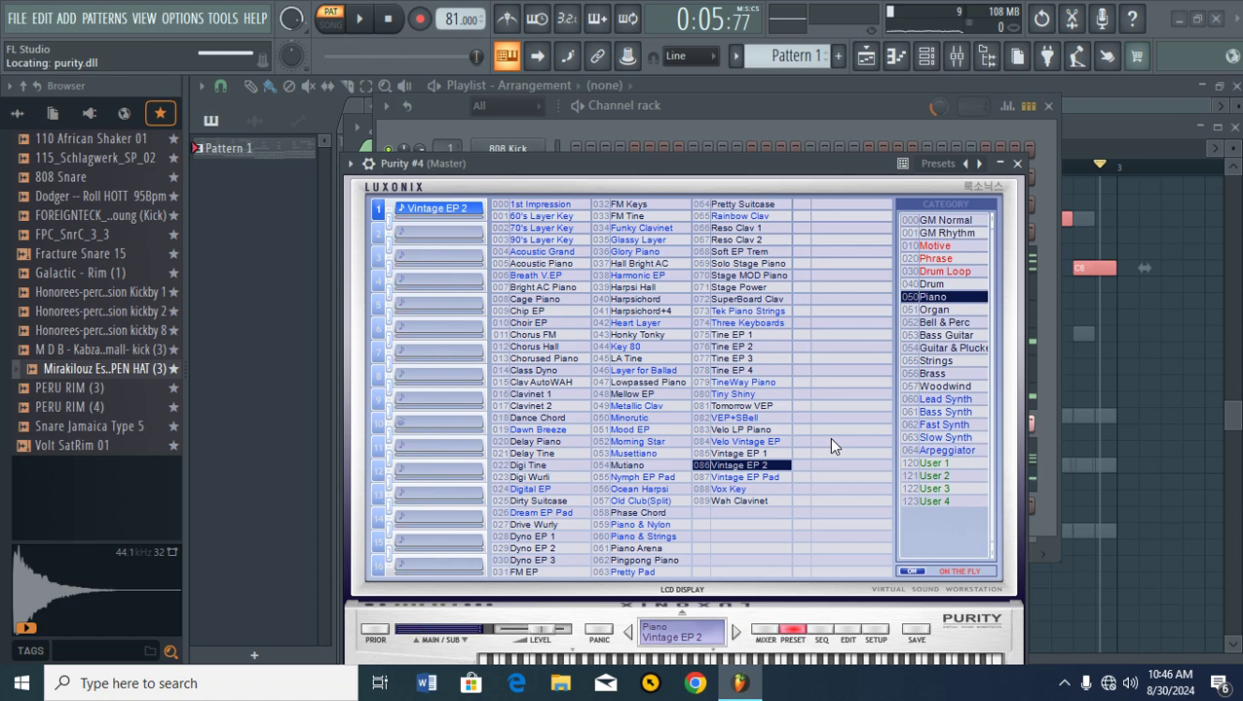
left_click(949, 387)
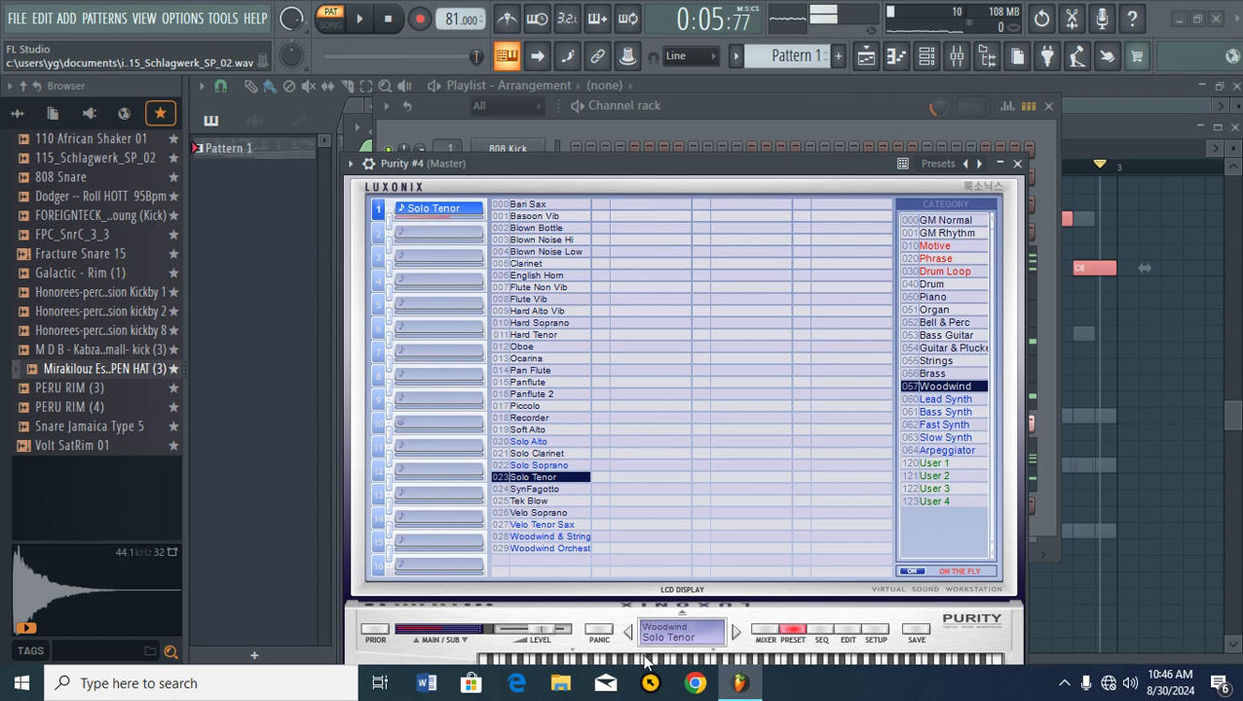
left_click(1017, 164)
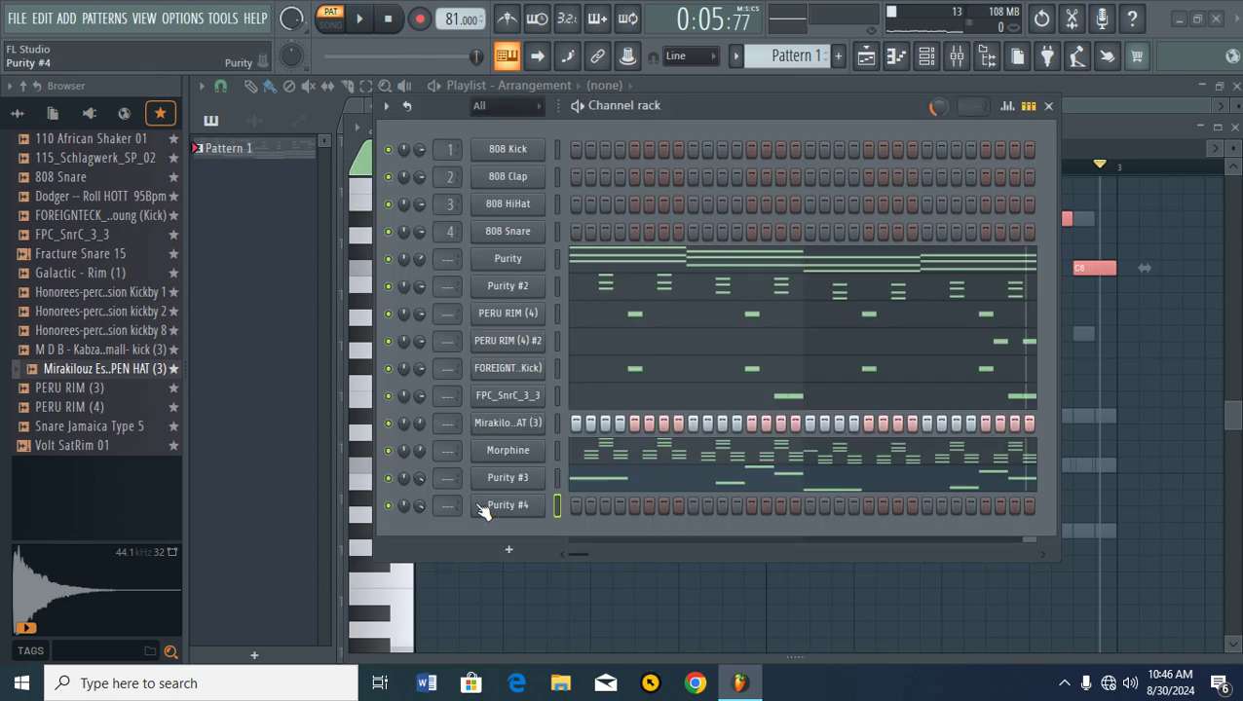
- Enter the notes C5, D#5, G5, D#5, C5, D#5 and a one-beat A#4 in bar 1 of Purity #4's piano roll and play them
right_click(504, 506)
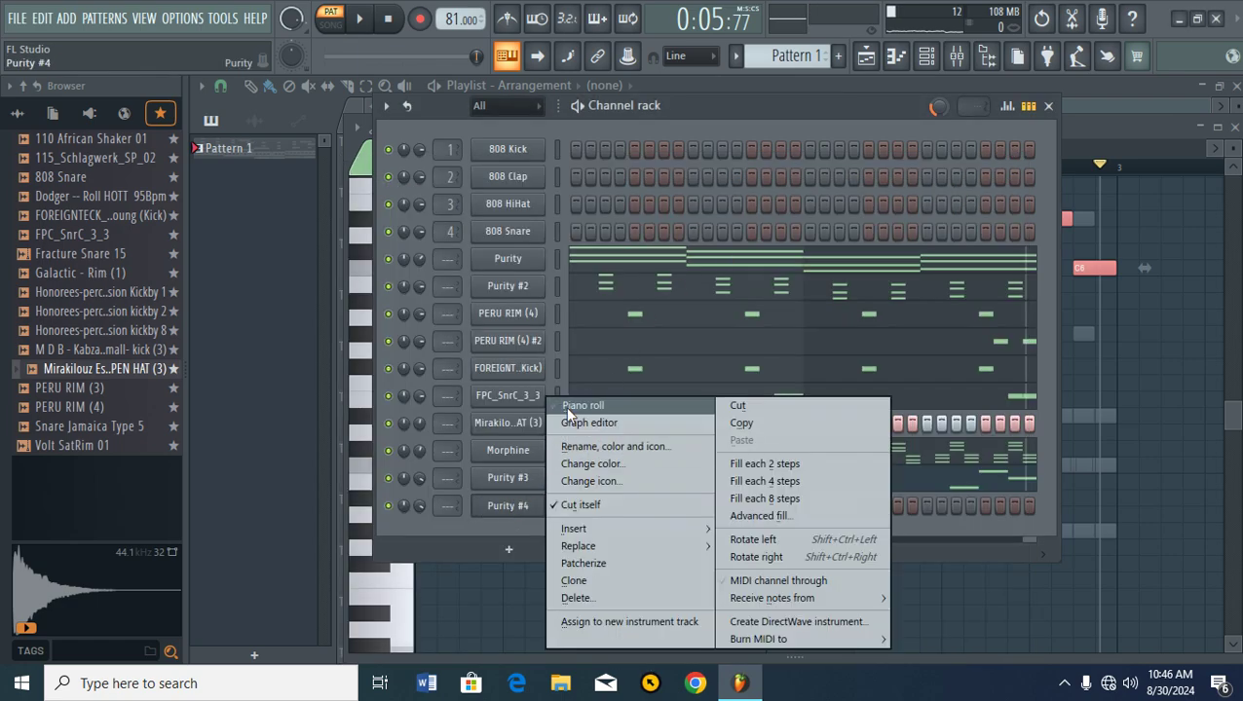
left_click(574, 406)
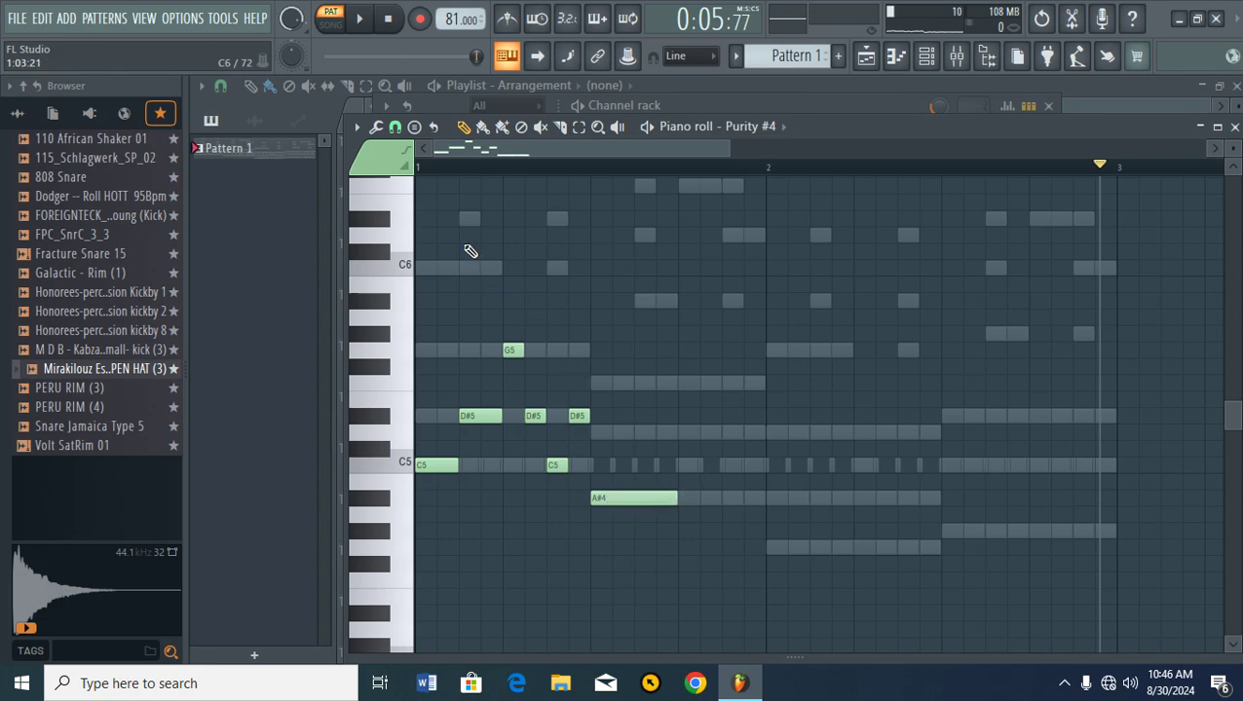
left_click(358, 19)
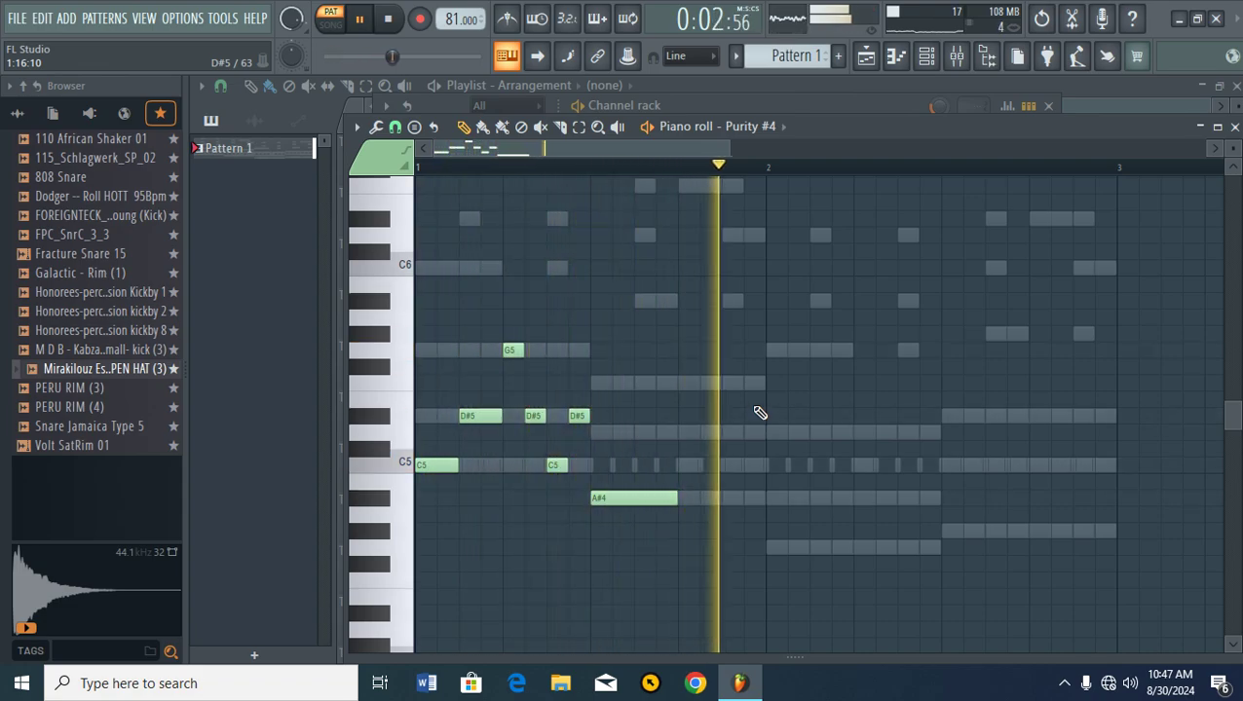
- Copy the bar 1 phrase to the start of bar 2, five semitones lower from G4, and set its last note to G#4
left_click_drag(735, 329, 357, 552)
key("ctrl+c")
key("ctrl+v")
key("shift+Right")
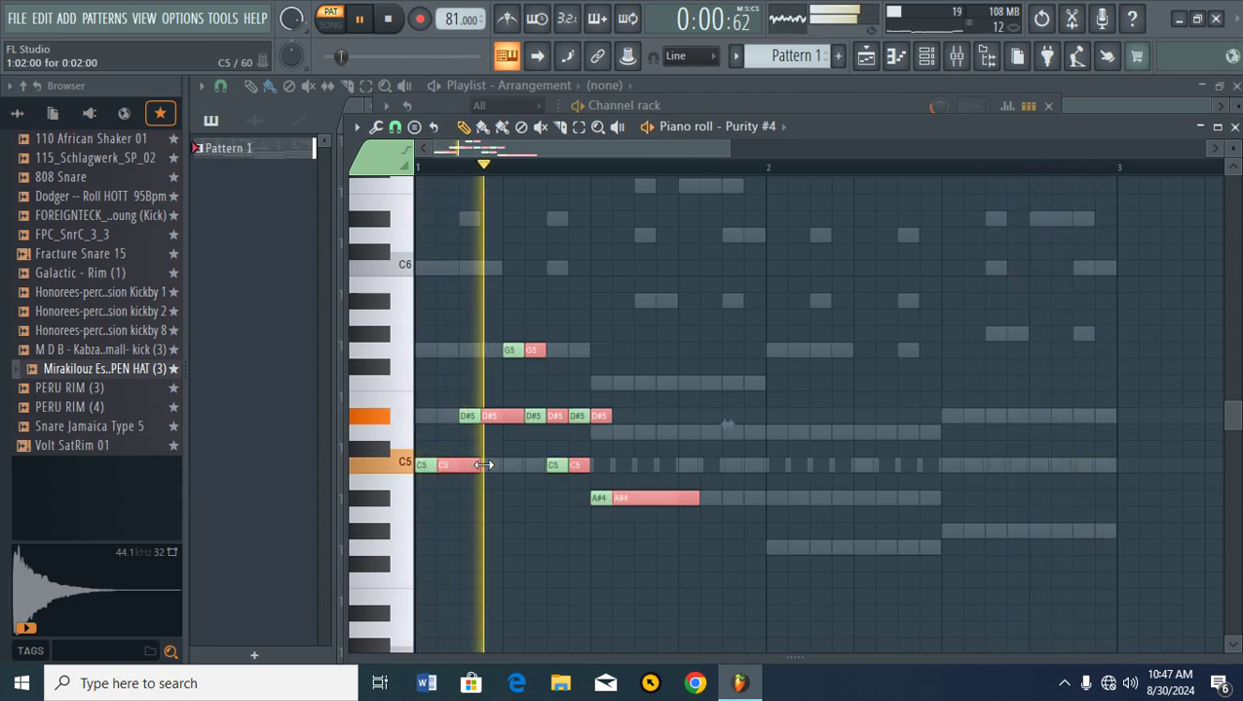
left_click_drag(474, 472, 802, 555)
left_click(1018, 476, "ctrl")
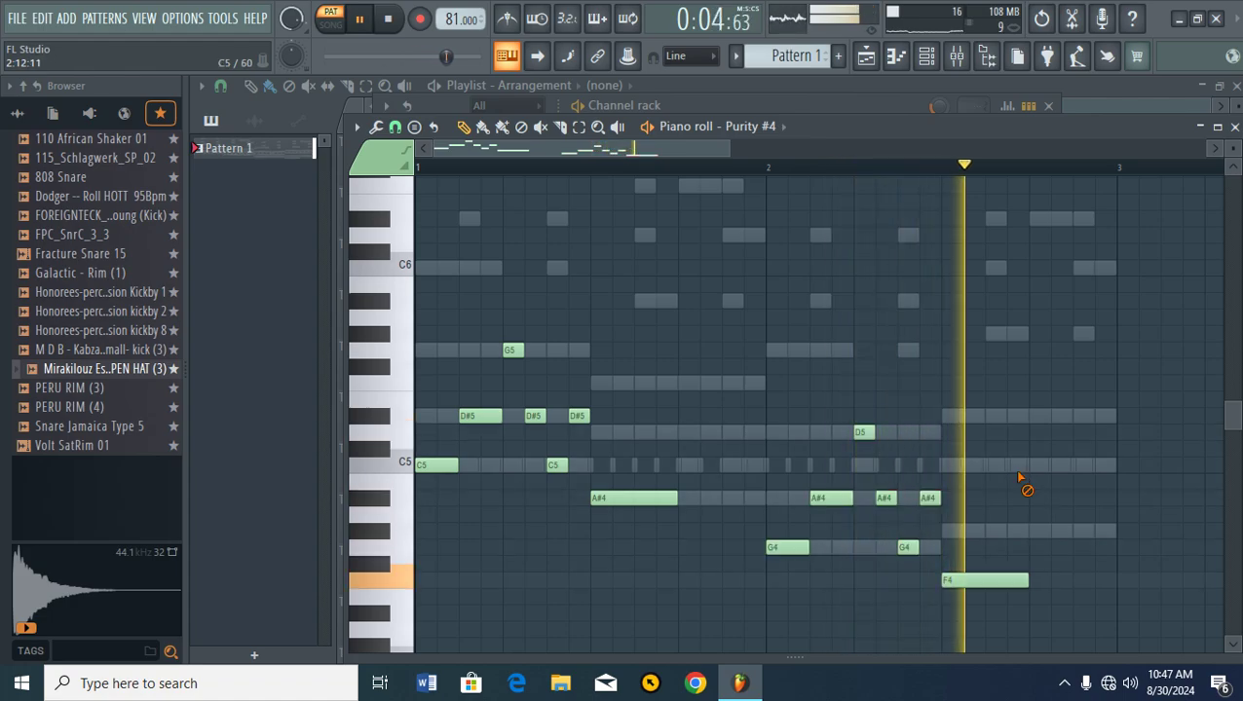
left_click_drag(969, 583, 964, 531)
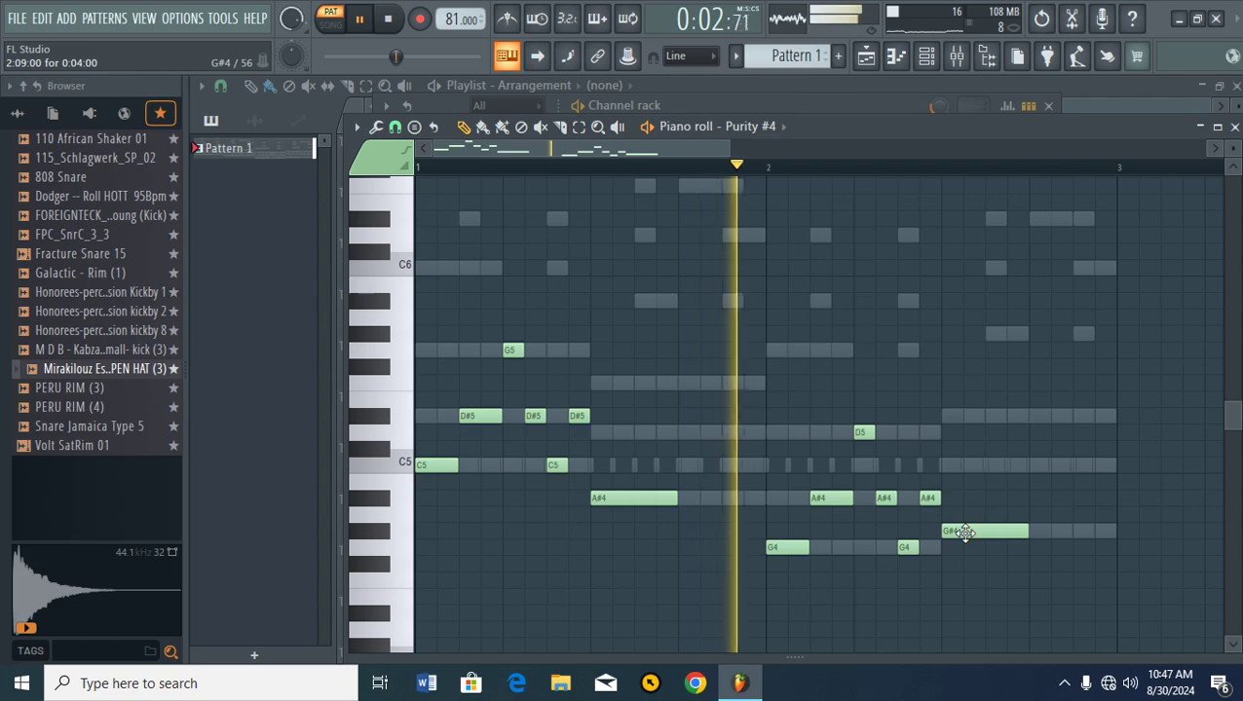
- Check the Purity #4 preset, adjust that channel's volume in the channel rack, and play the pattern
left_click(935, 56)
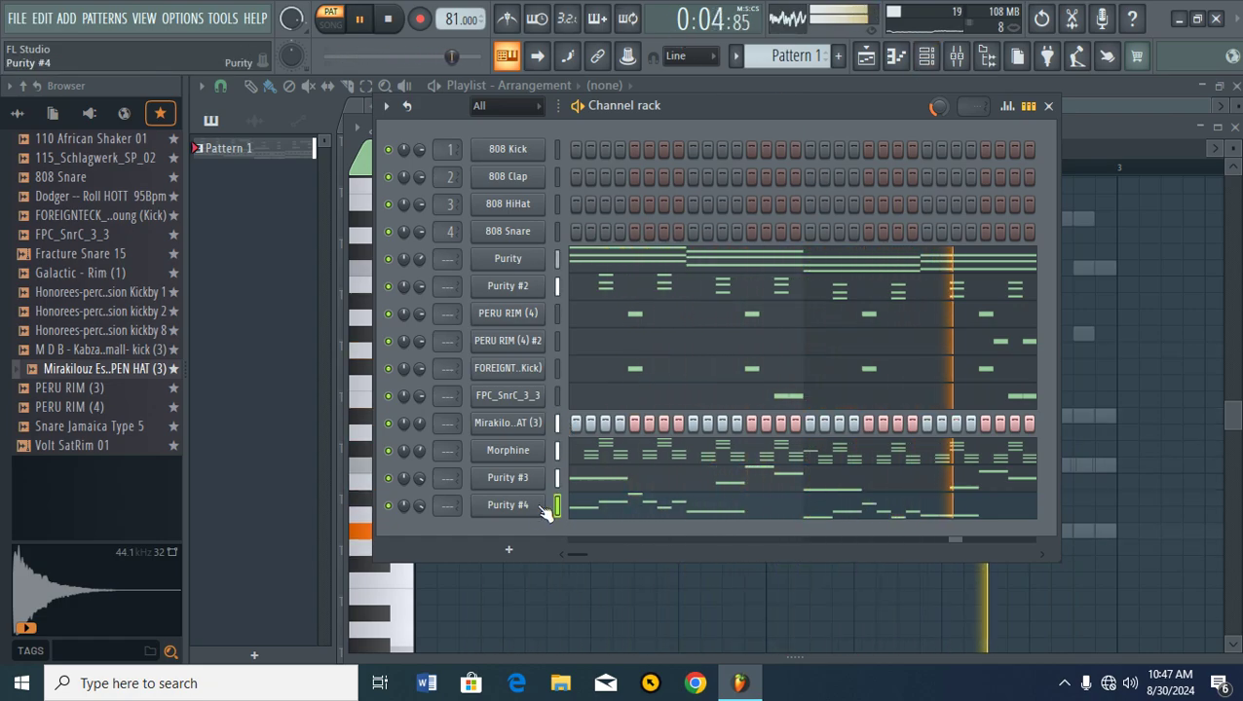
left_click(522, 509)
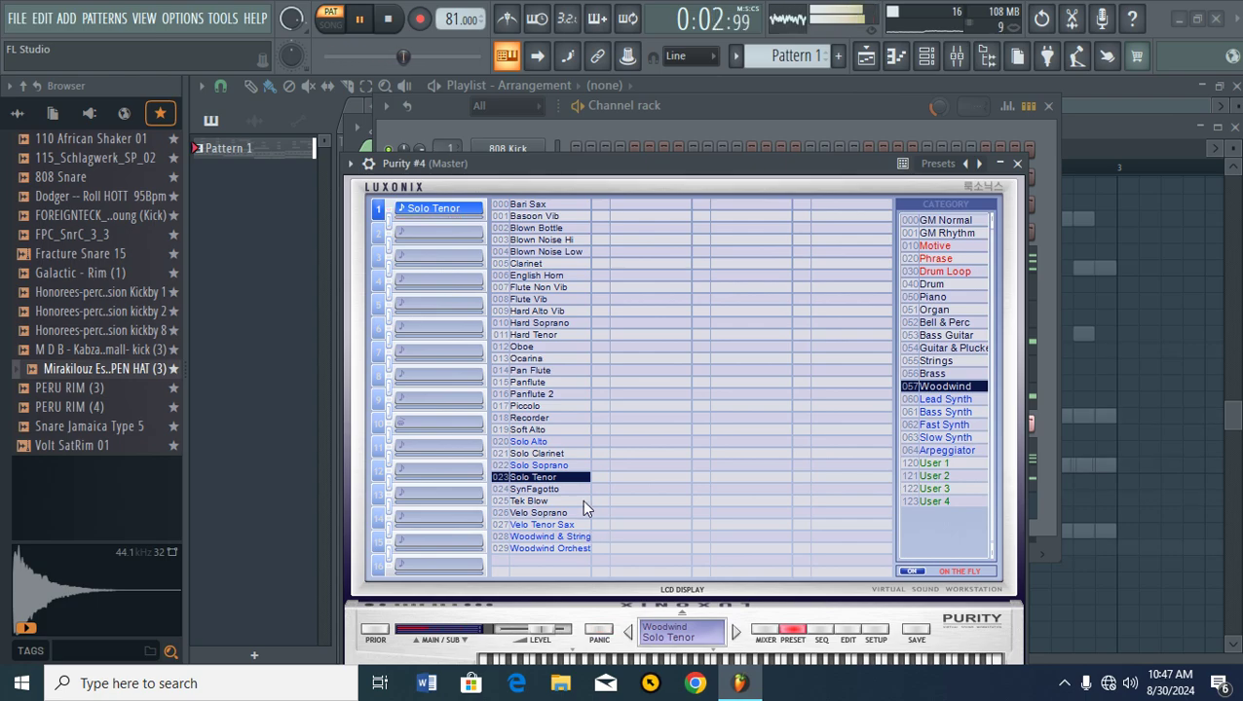
left_click(1018, 164)
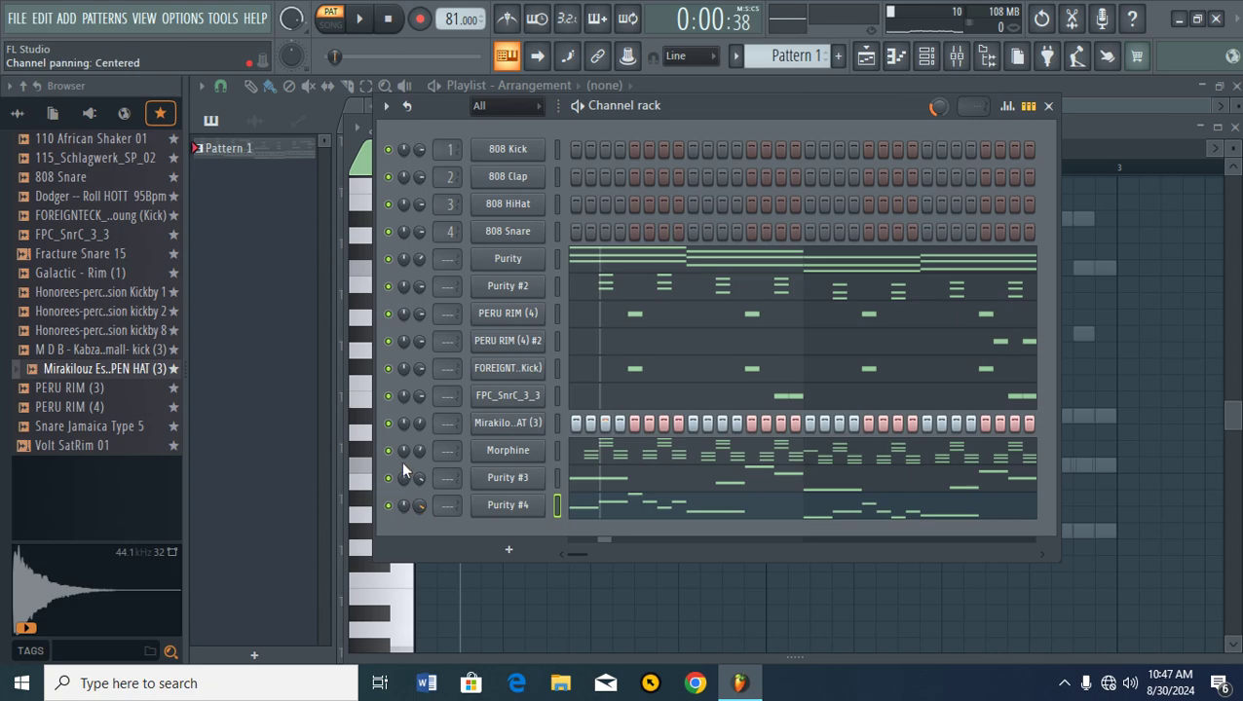
left_click(362, 20)
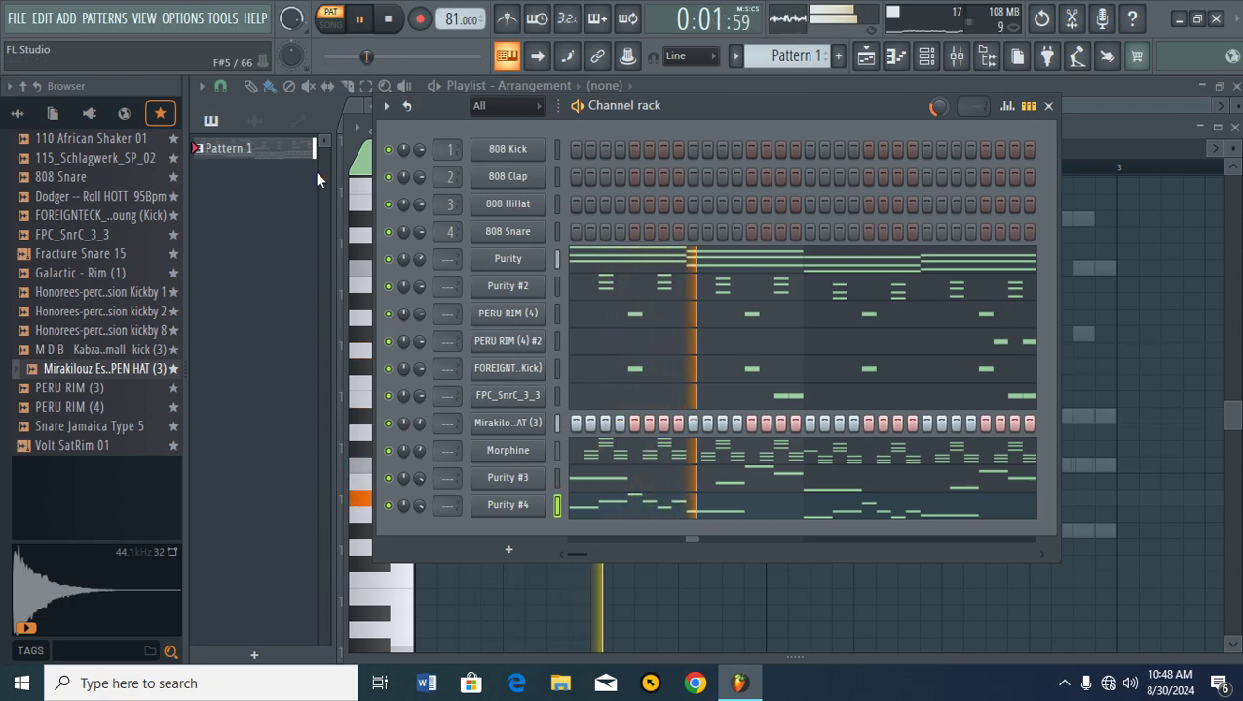
- Pause playback, add a 3x Osc channel, and set its oscillator 1 coarse pitch to -24 semitones
left_click(362, 20)
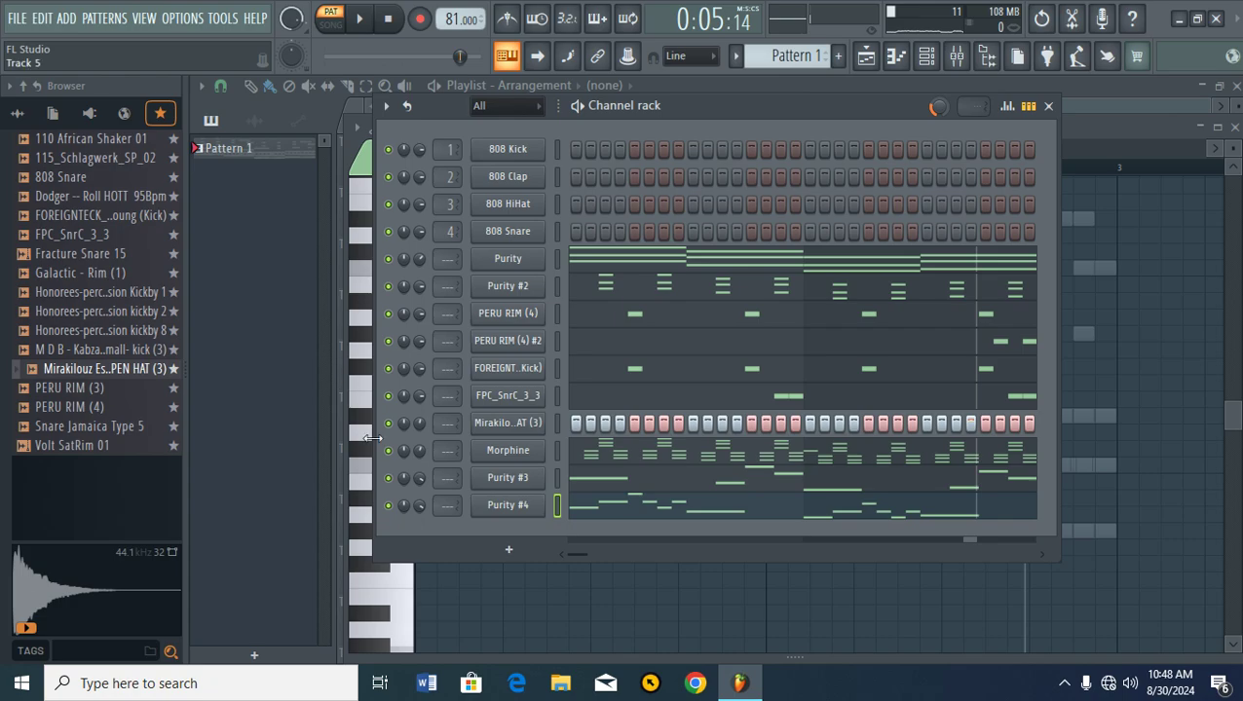
left_click(510, 551)
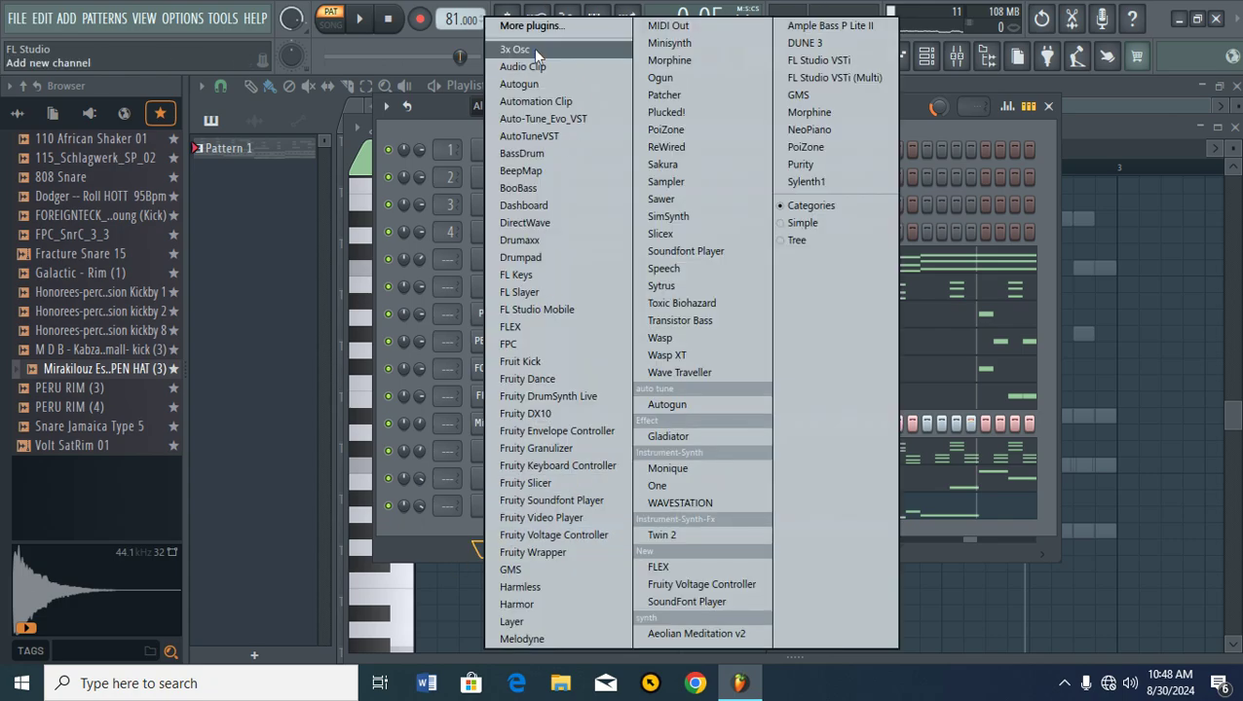
left_click(532, 51)
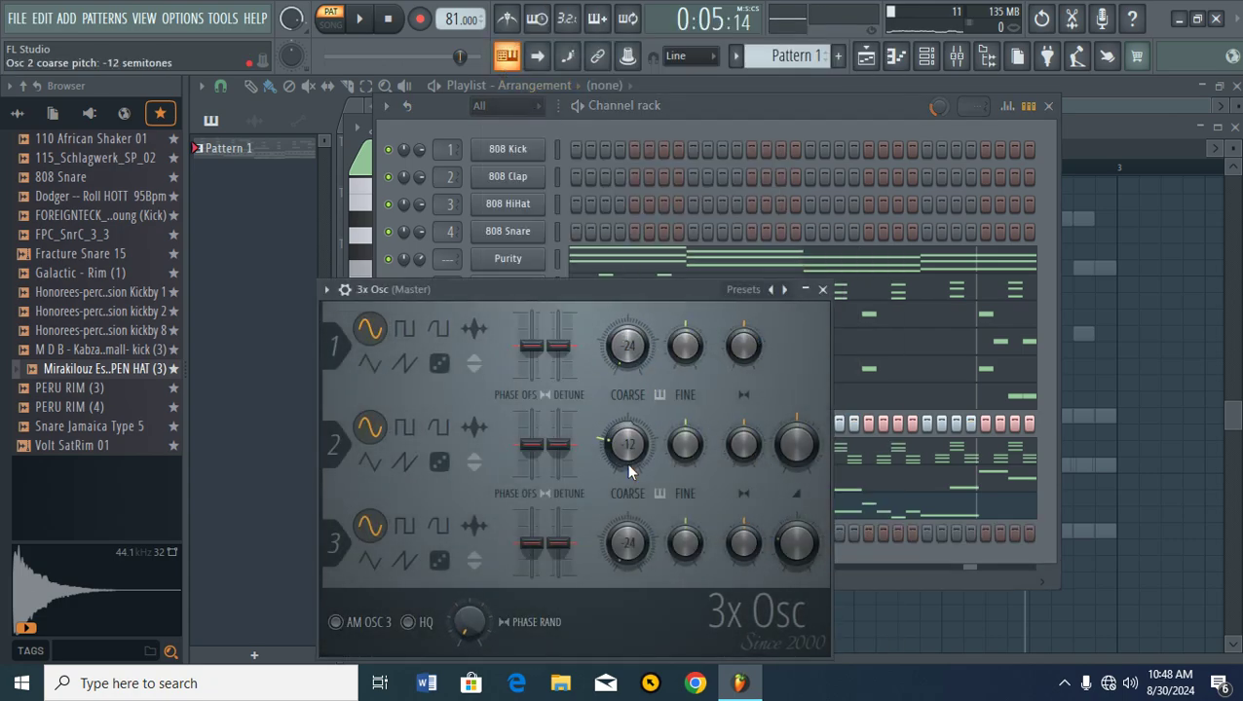
left_click(823, 290)
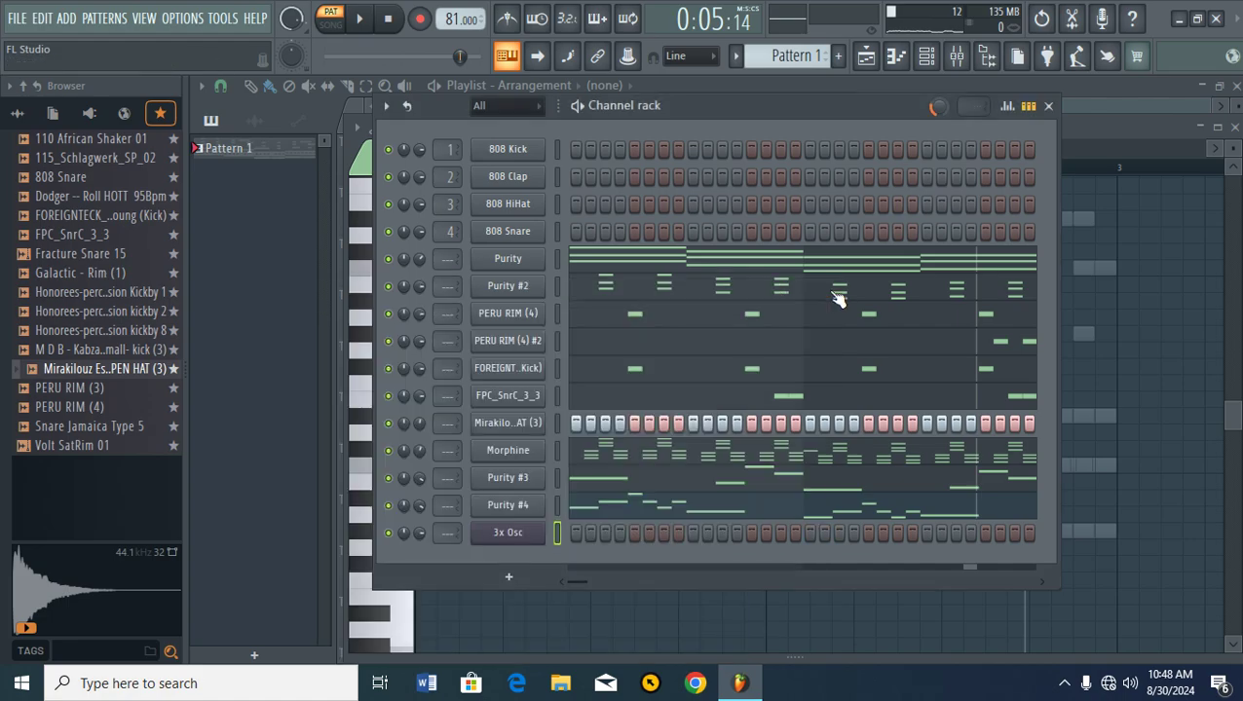
- Enter the half-beat notes C5, C5, A#4, F5 and D5 across bar 1 of 3x Osc's piano roll
right_click(501, 538)
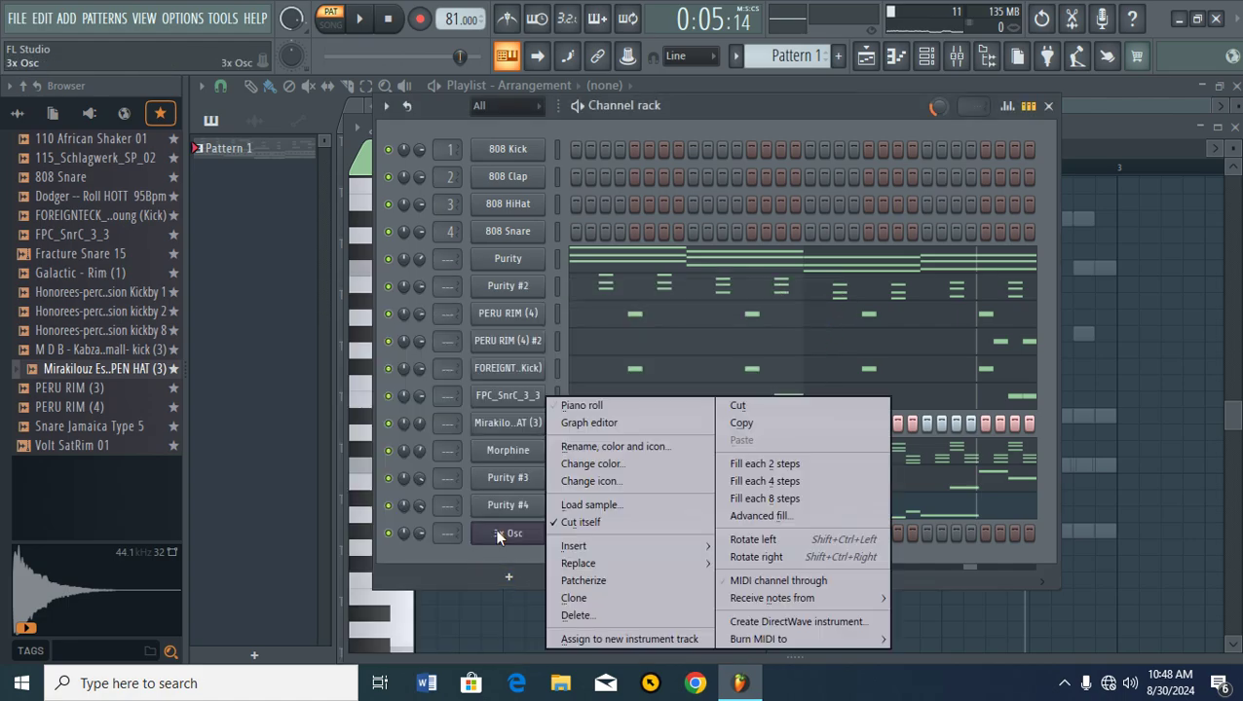
left_click(581, 405)
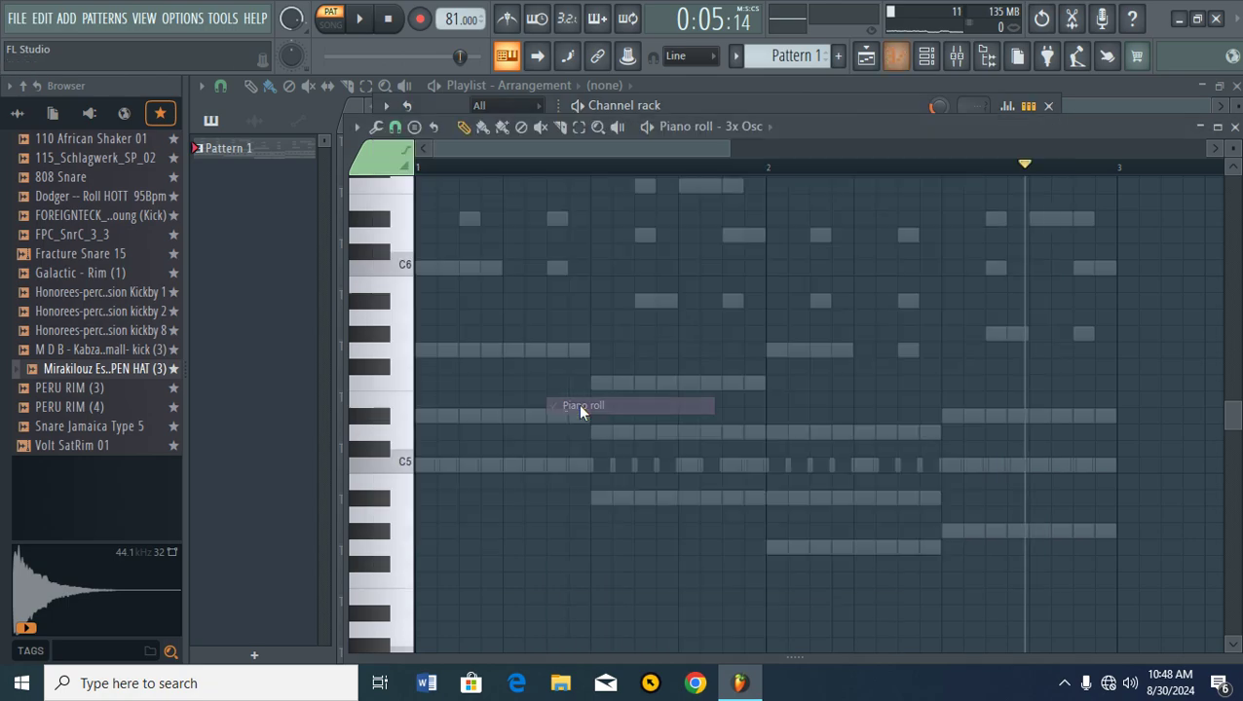
left_click(417, 464)
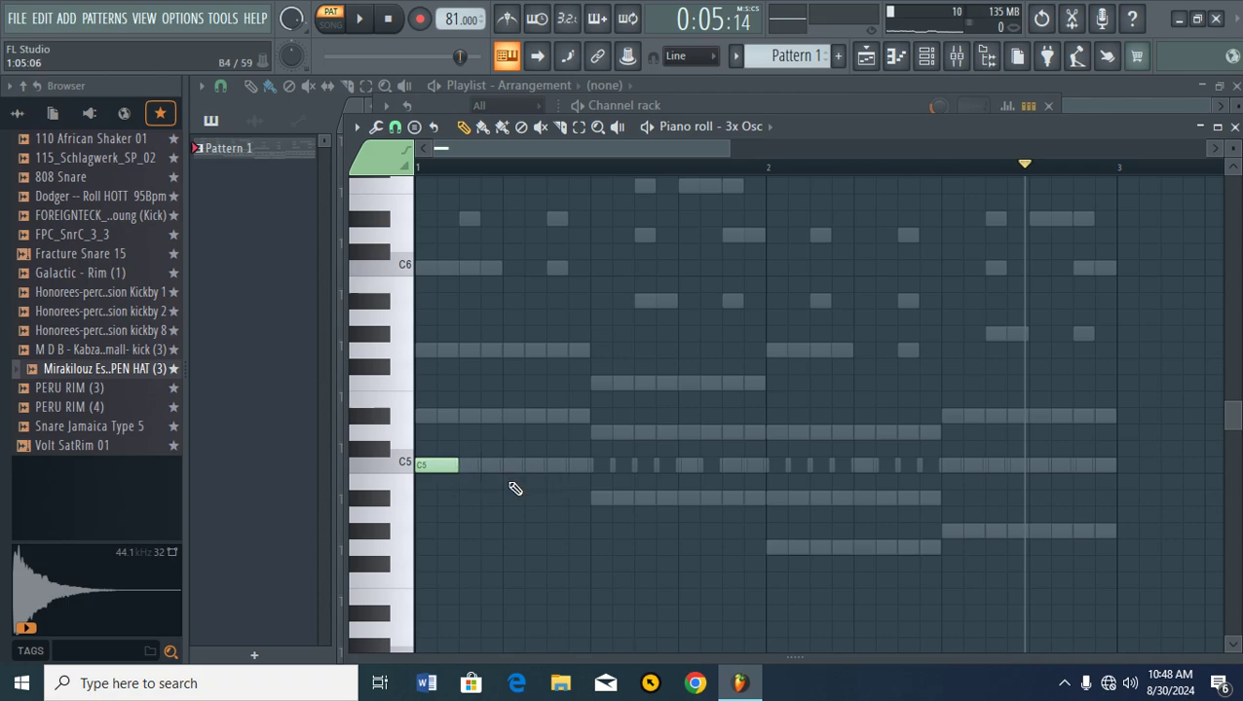
left_click(547, 463)
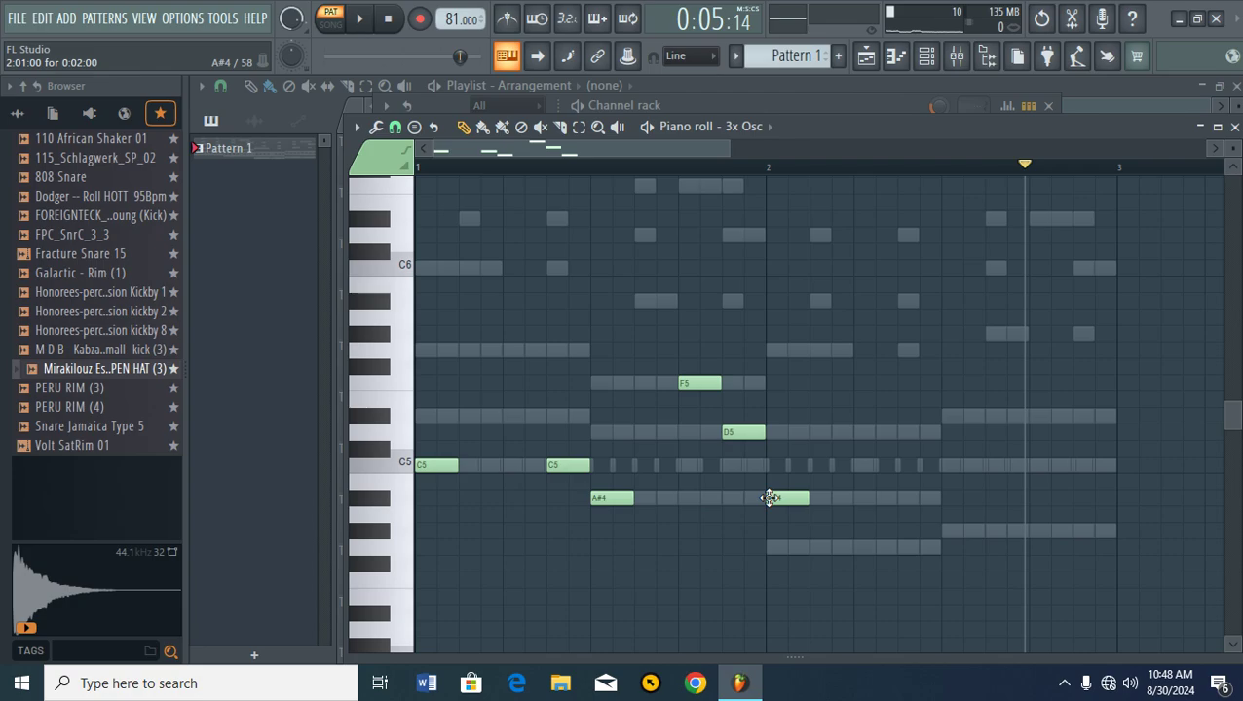
- Enter the half-beat notes G4, D5, G#4, C5 and G#4 across bar 2 of the 3x Osc part and play it
left_click_drag(770, 500, 771, 551)
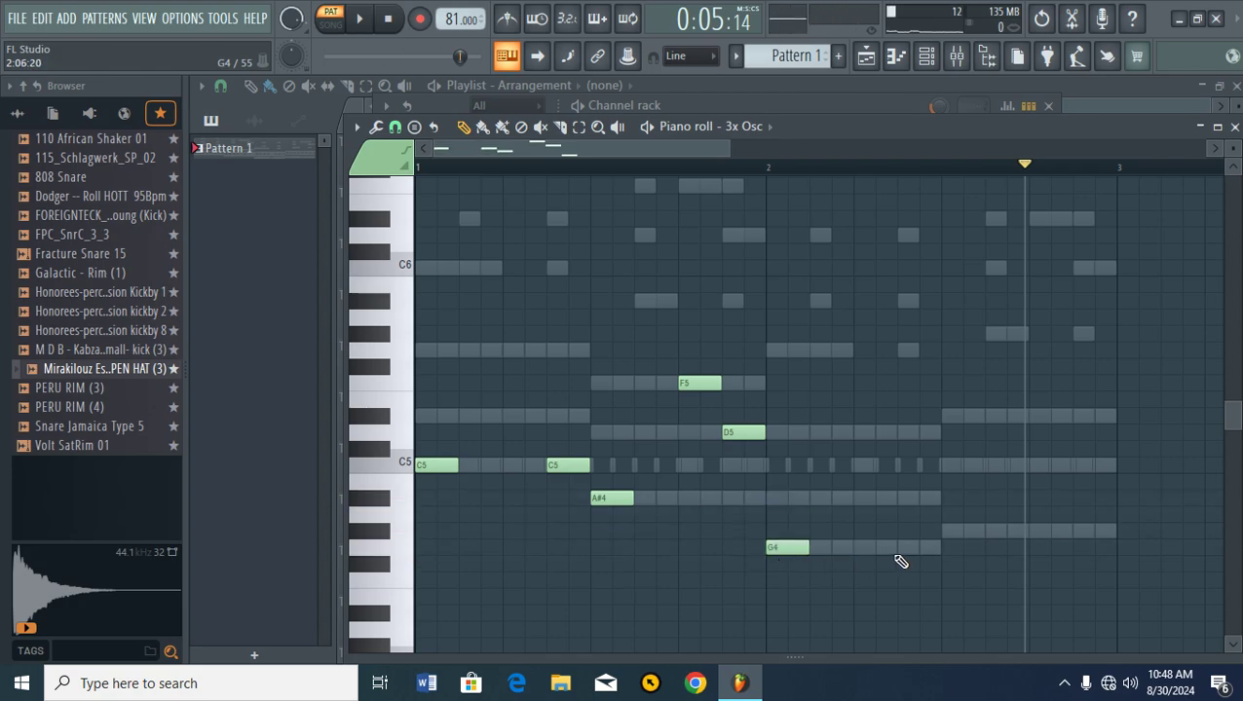
left_click(902, 435)
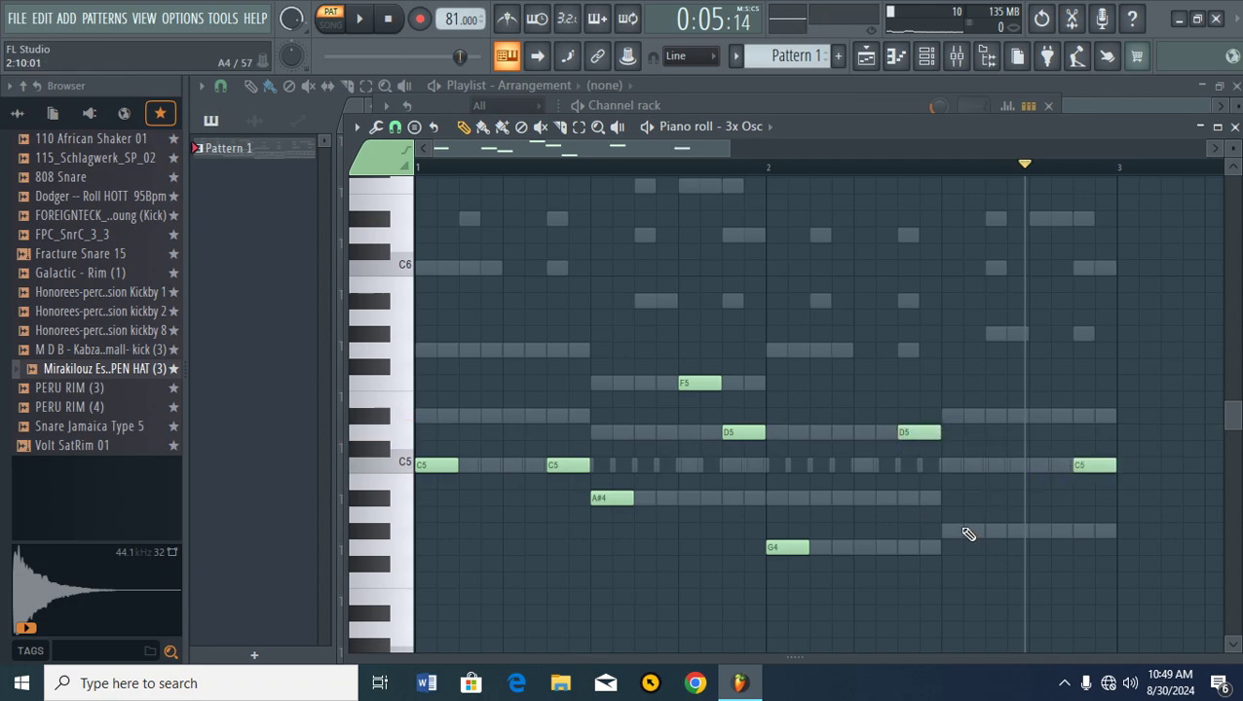
left_click(947, 535)
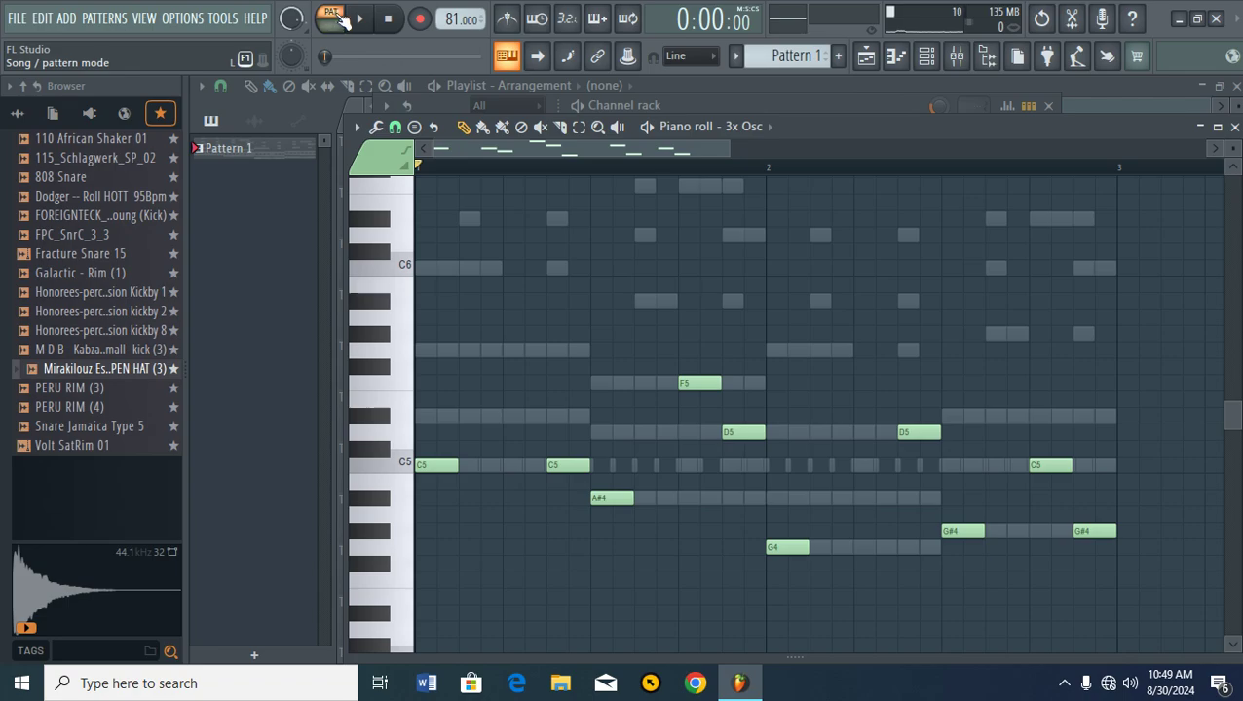
left_click(358, 19)
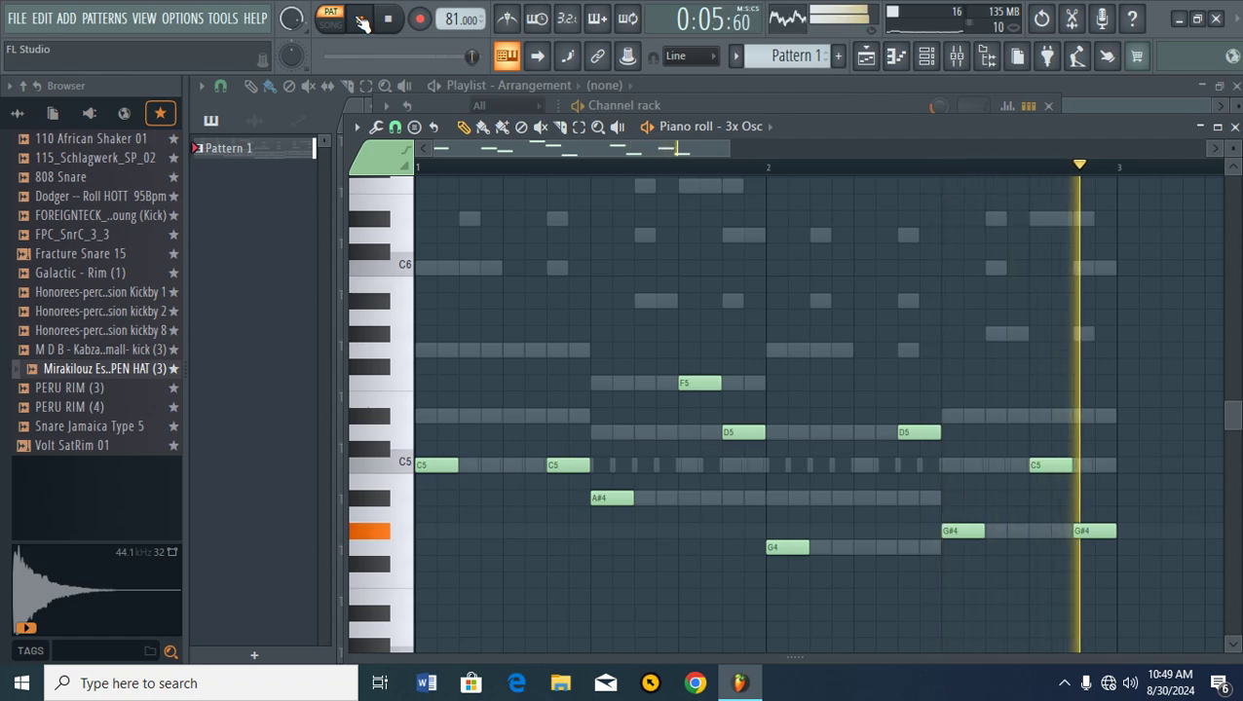
left_click(360, 19)
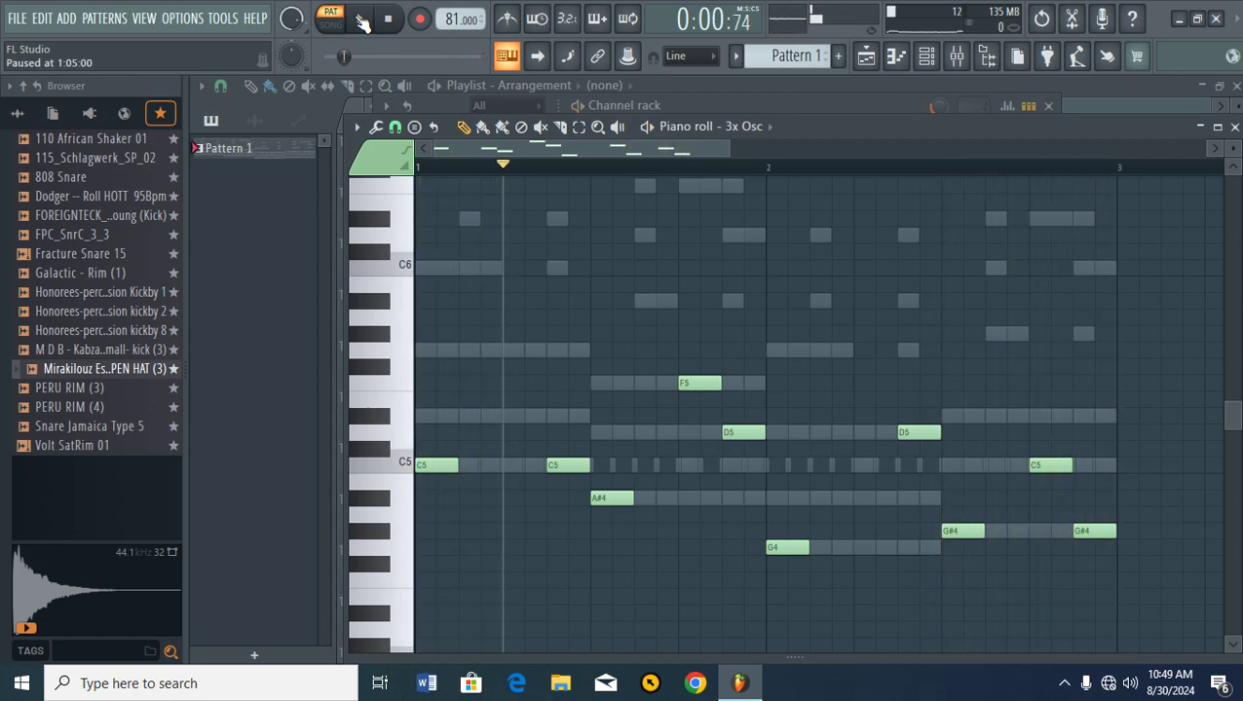
- Lower the 808 Kick channel's volume during playback and copy the Purity channel's chord notes into 808 Kick's piano roll
left_click(1235, 128)
left_click(360, 19)
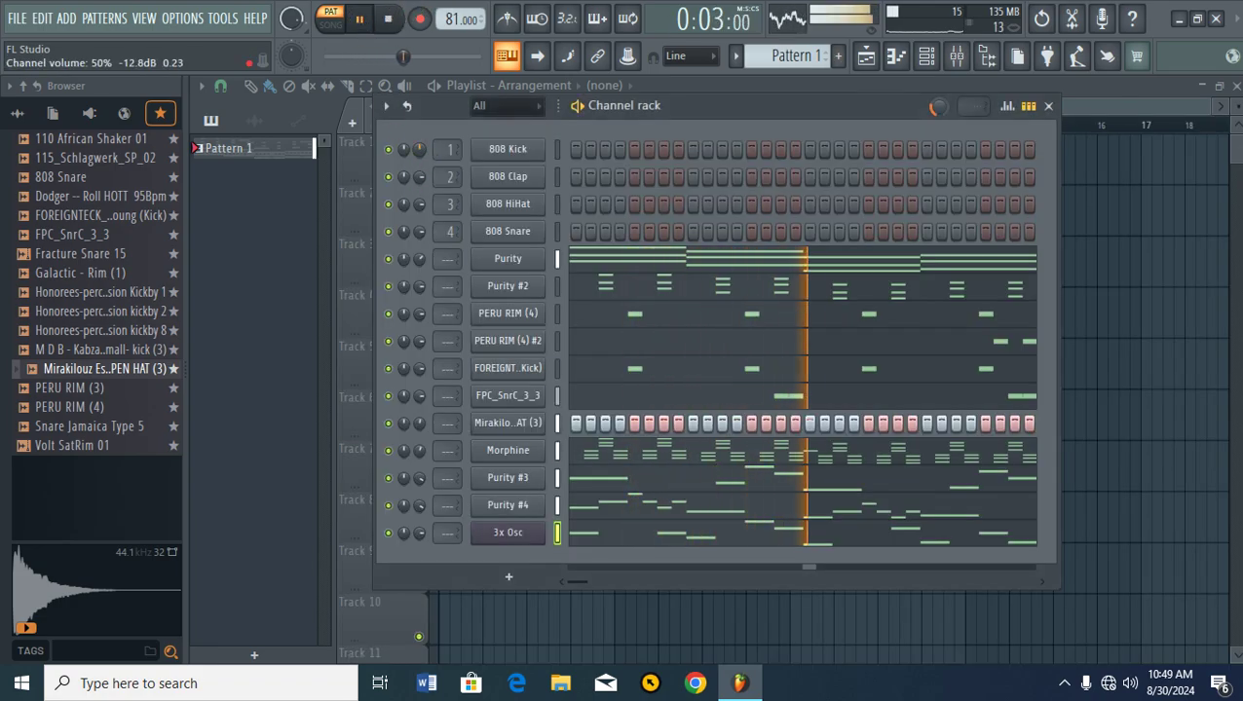
right_click(526, 259)
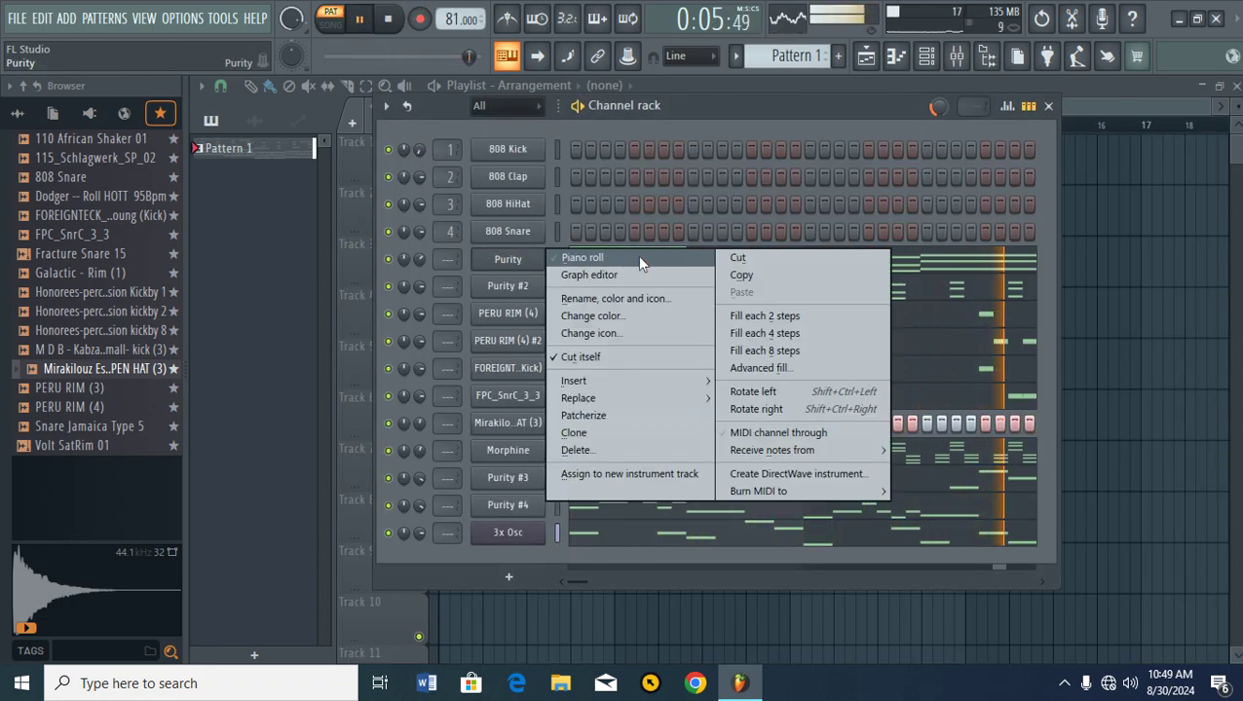
left_click(766, 276)
right_click(513, 151)
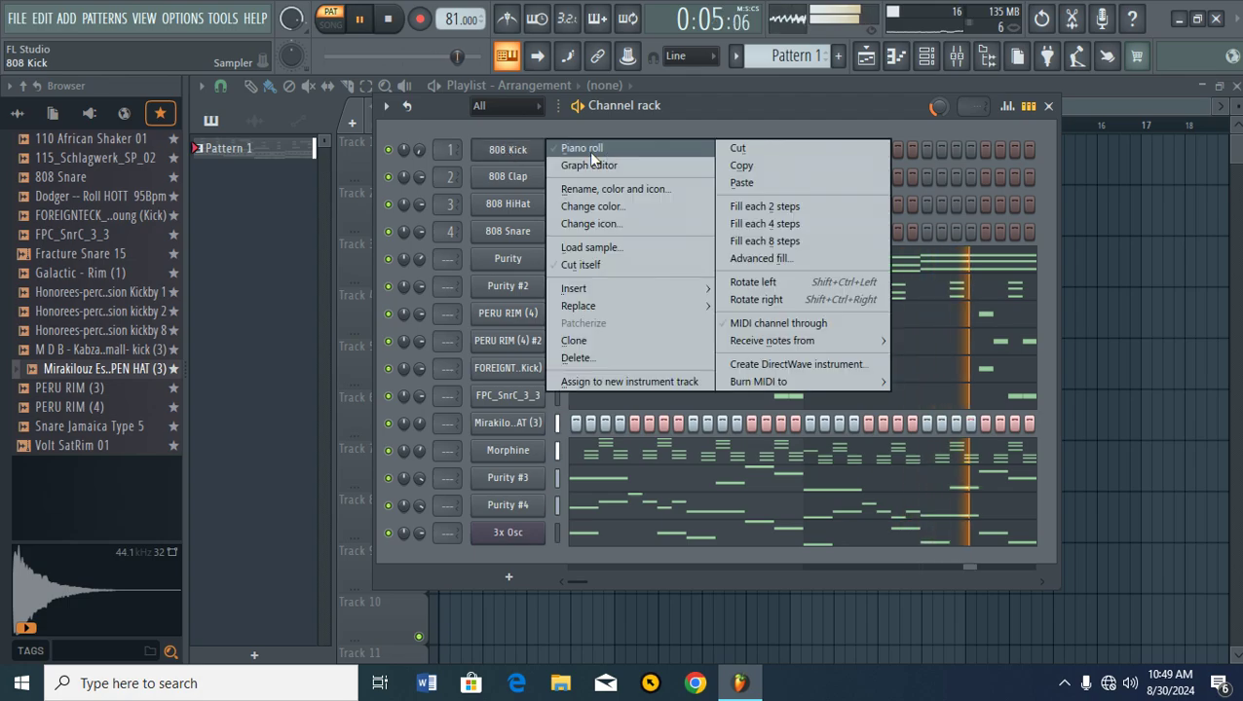
left_click(741, 182)
left_click(727, 160)
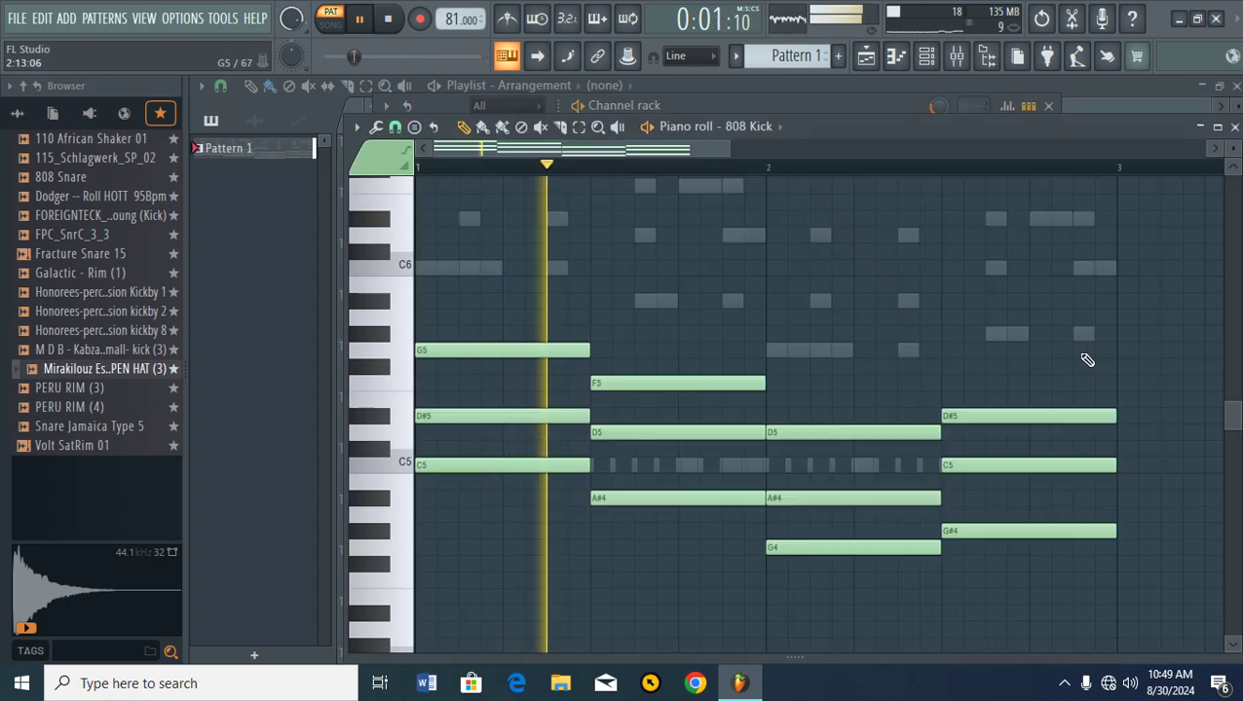
- Duplicate all the chords in 808 Kick's piano roll one octave lower, starting at bar 1
left_click_drag(1137, 281, 243, 535)
key("shift+Right")
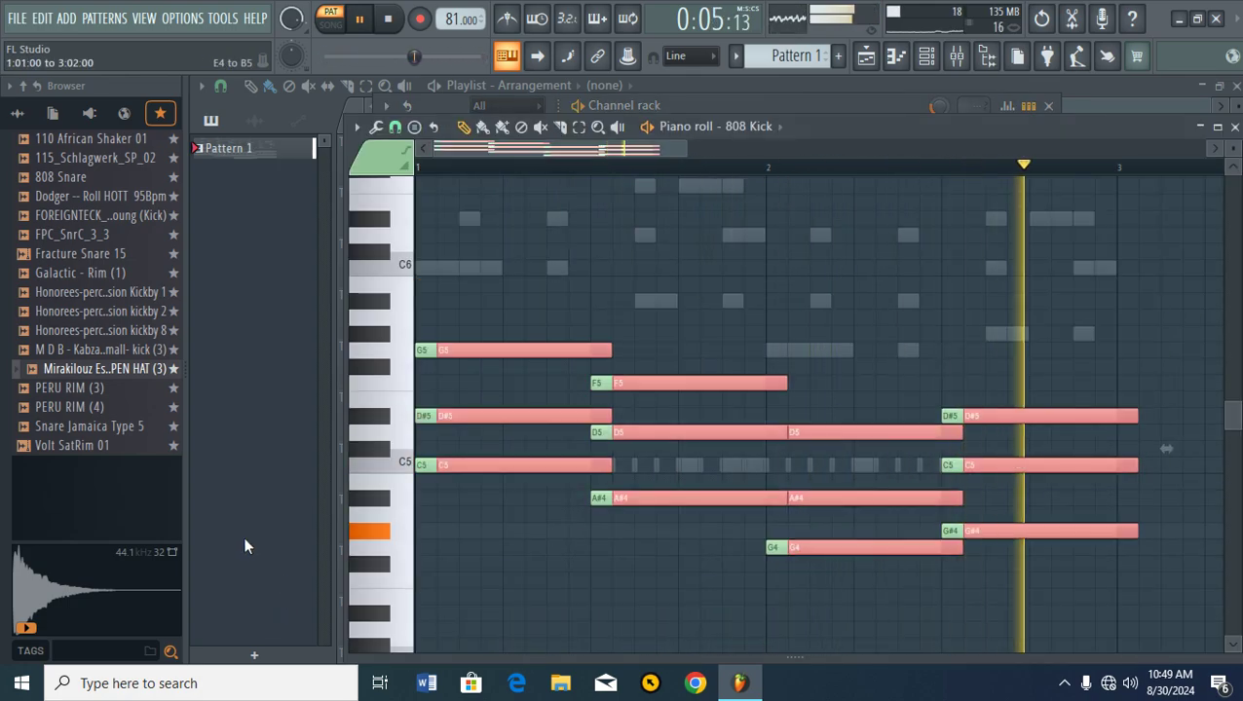
left_click_drag(473, 354, 378, 421)
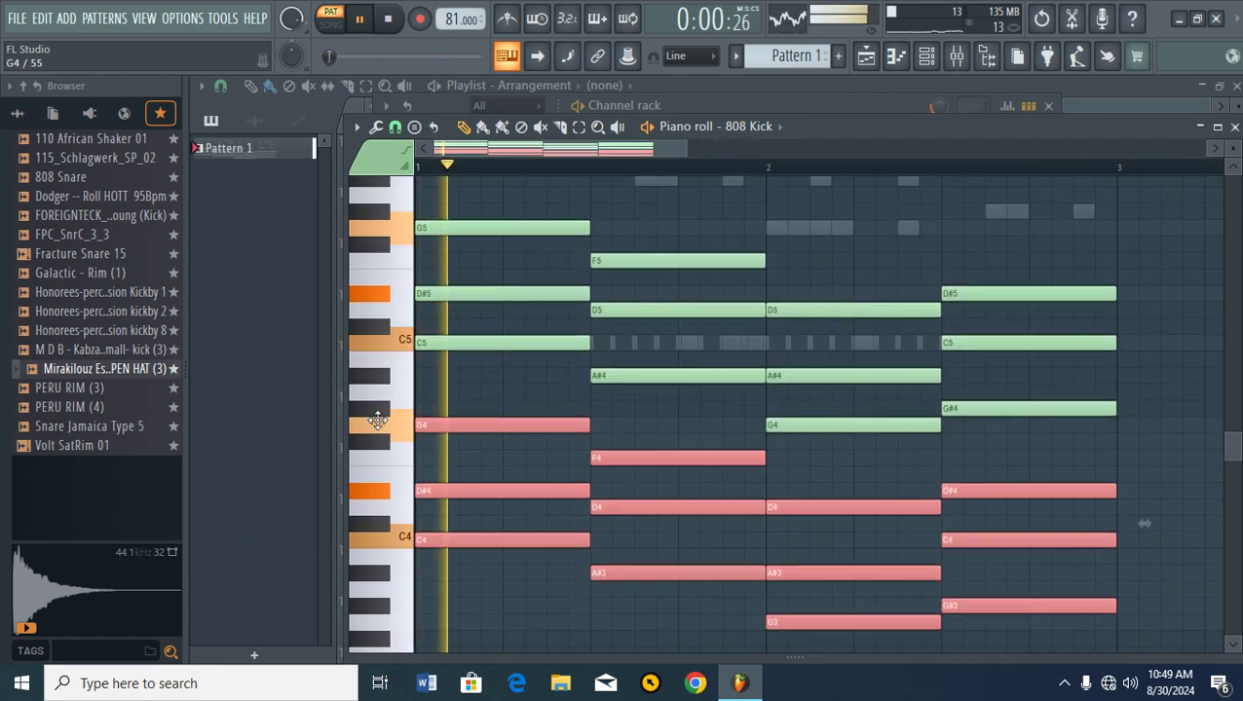
- Add a one-step F4 on beat 2 of bar 1 and a one-step D#4 on beat 2 of bar 2 in the 3x Osc part
left_click(930, 56)
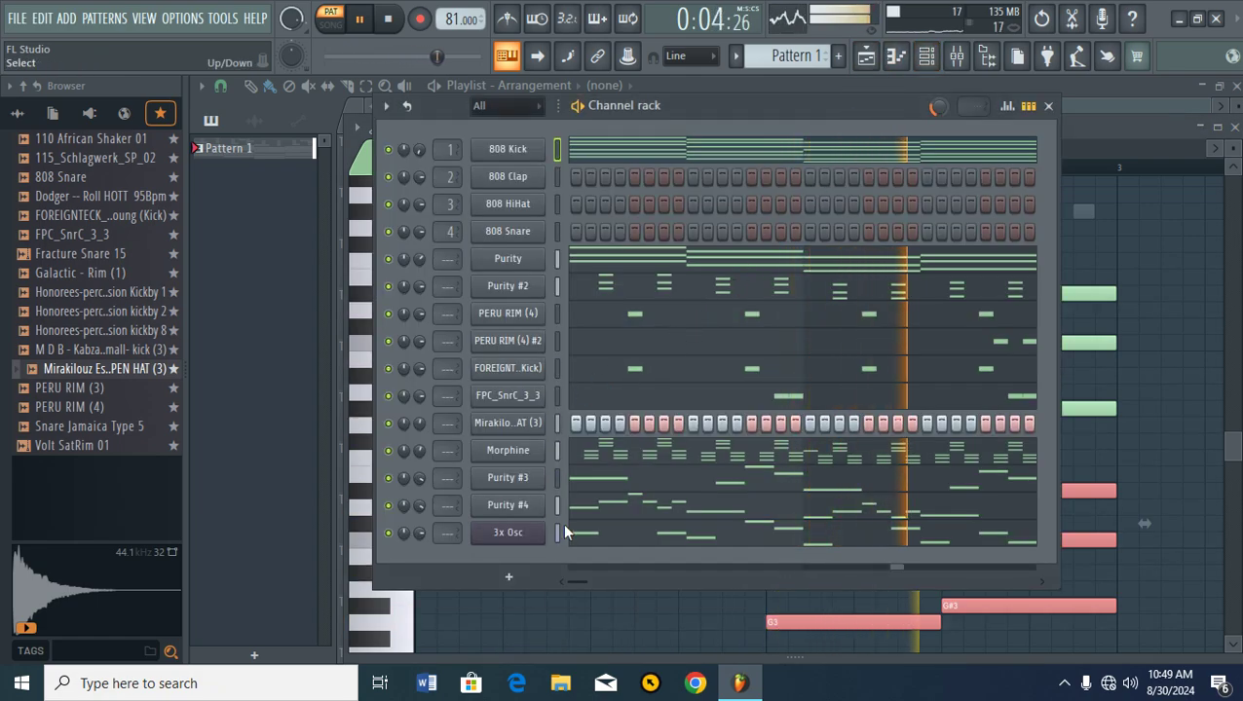
left_click(631, 536)
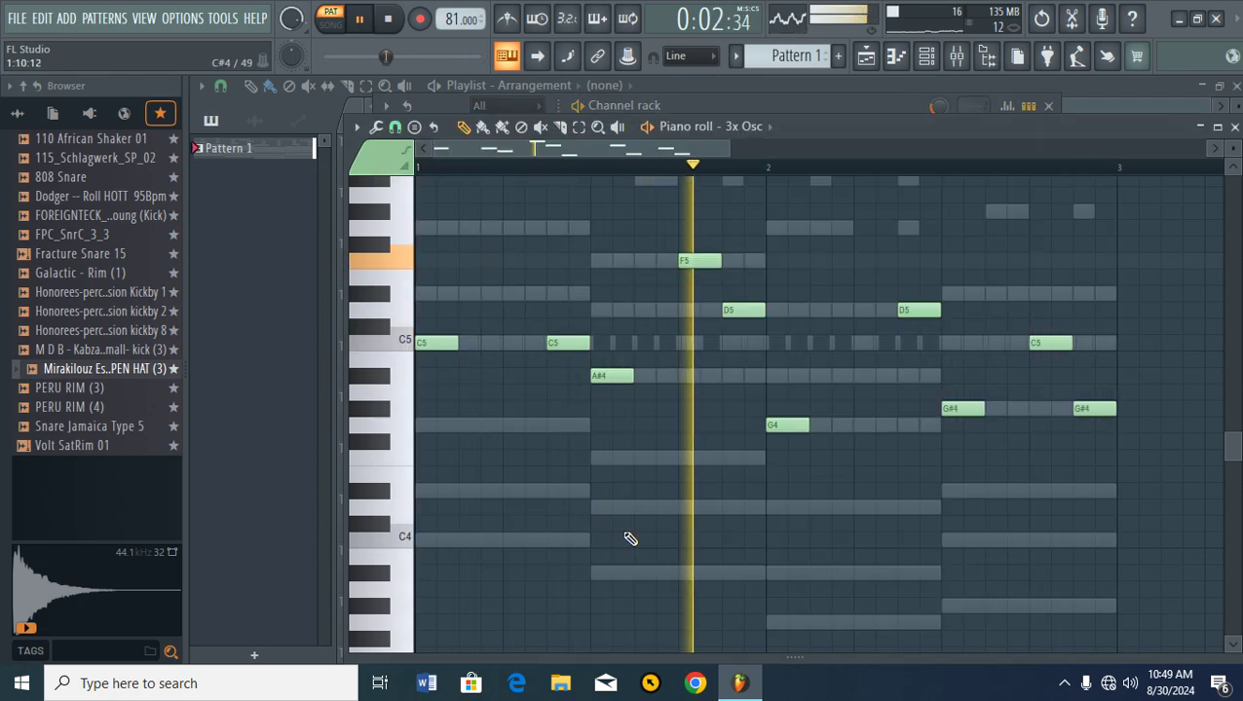
left_click(504, 459)
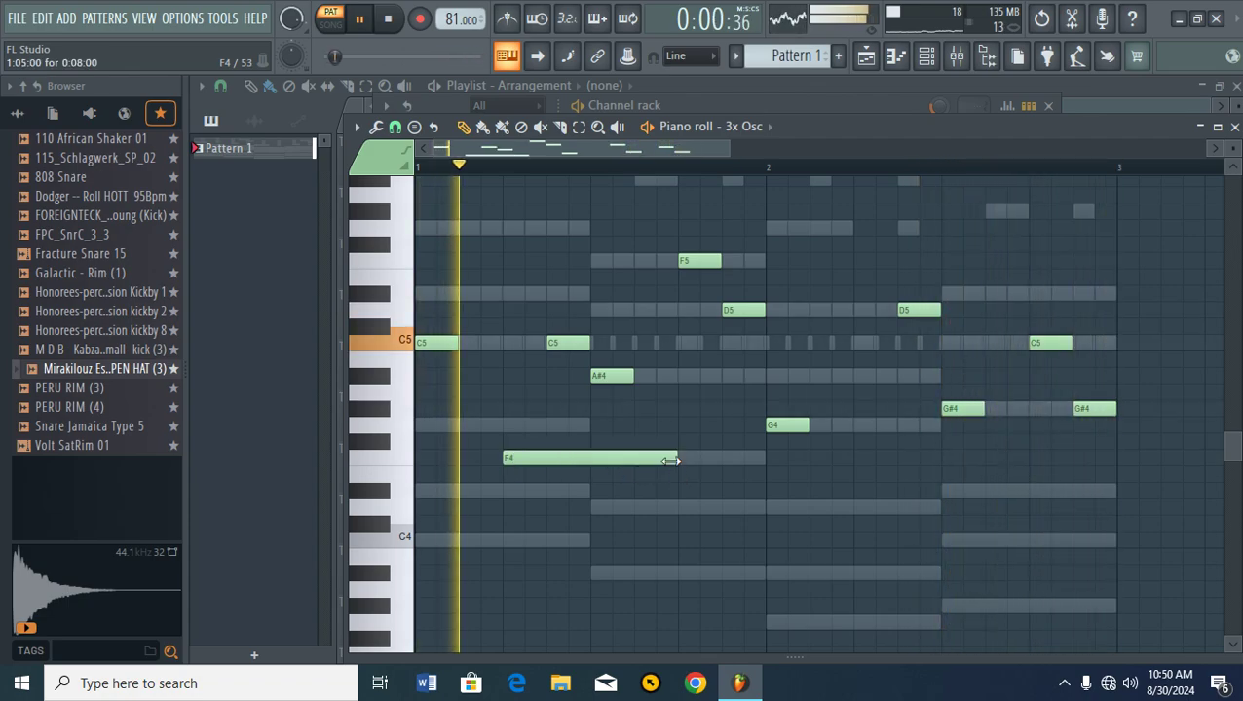
left_click_drag(670, 460, 523, 460)
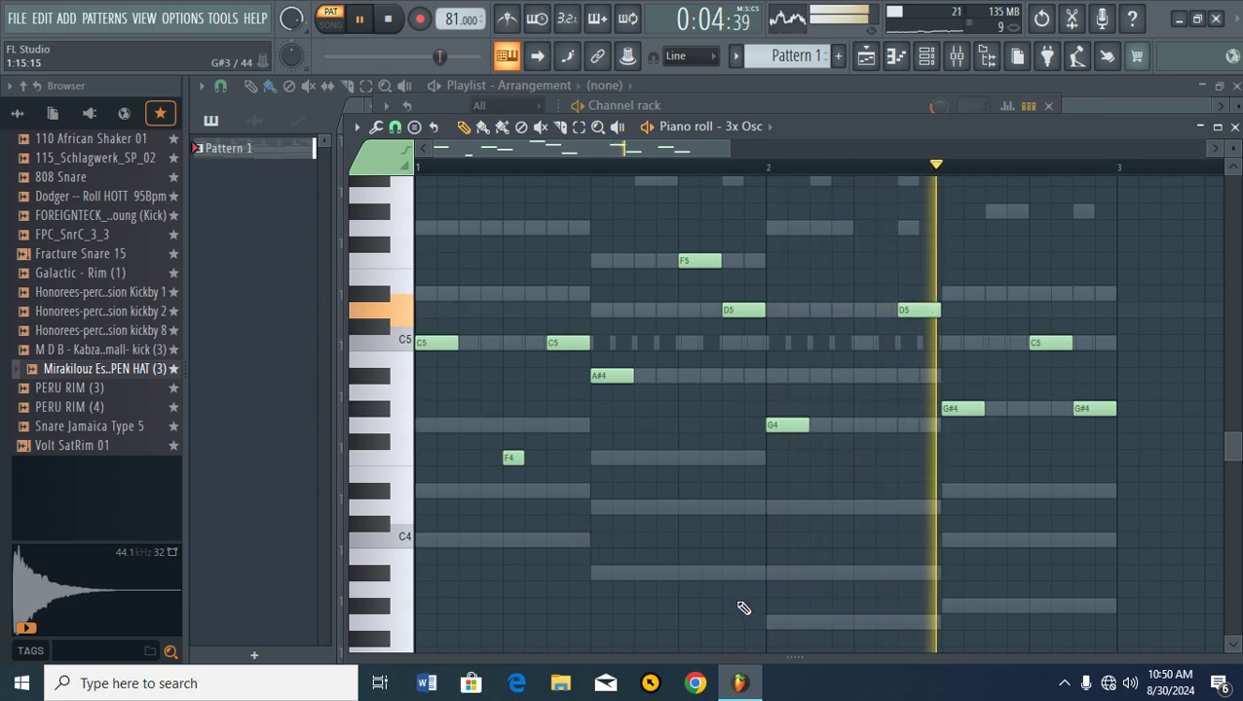
left_click(855, 492)
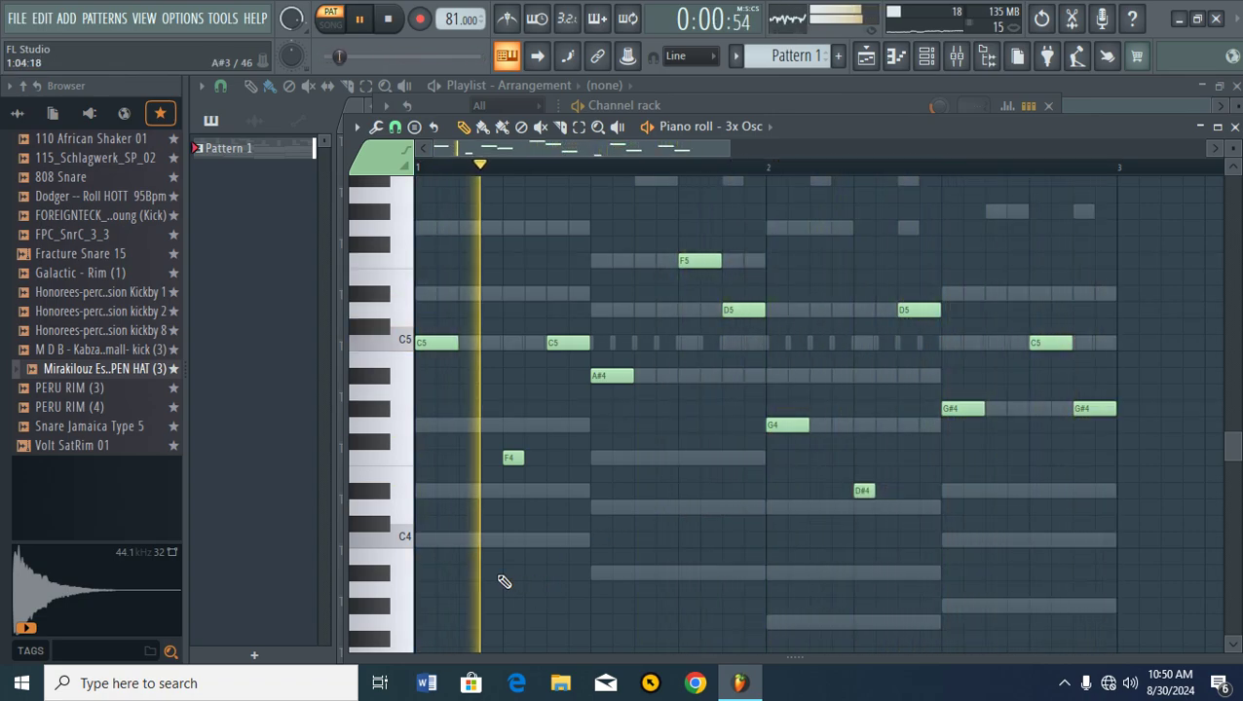
left_click(1233, 127)
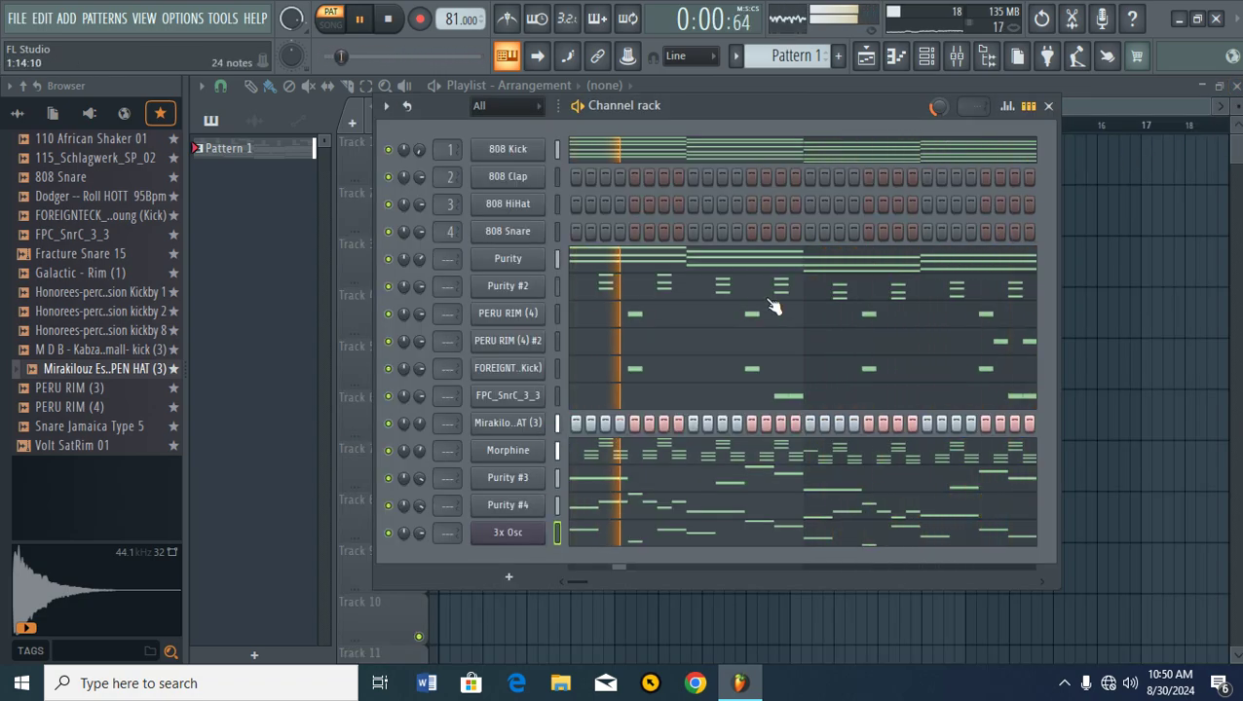
- Mute the Purity #4 channel and set the Morphine channel's volume to 58%
left_click(389, 504)
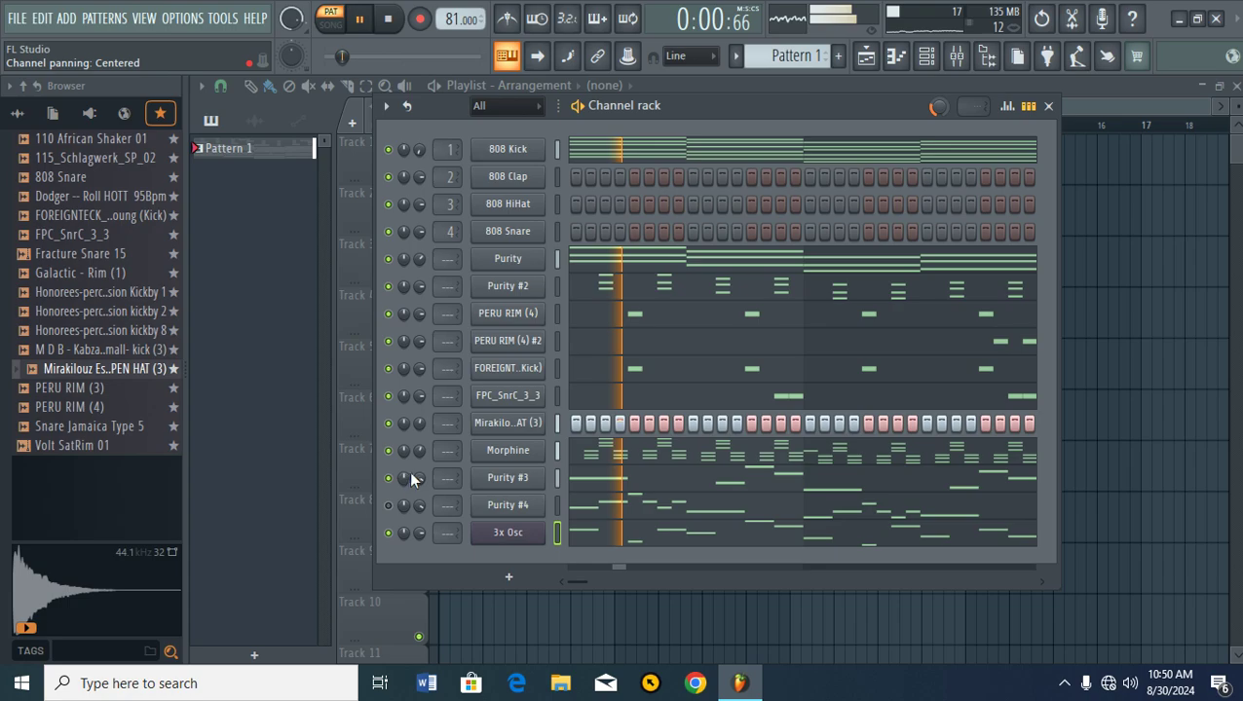
left_click_drag(419, 450, 420, 453)
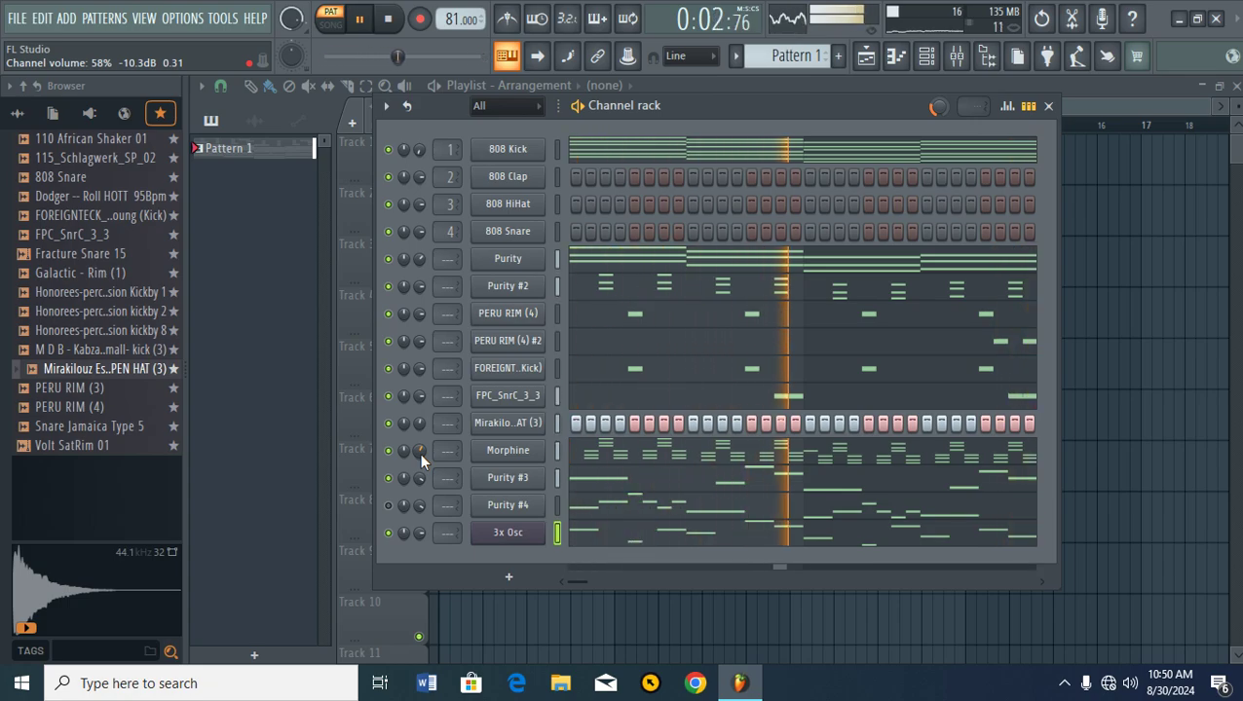
- Add a second Morphine channel with the Brass & Wind preset BRS Trombone MC and open its piano roll
left_click(505, 588)
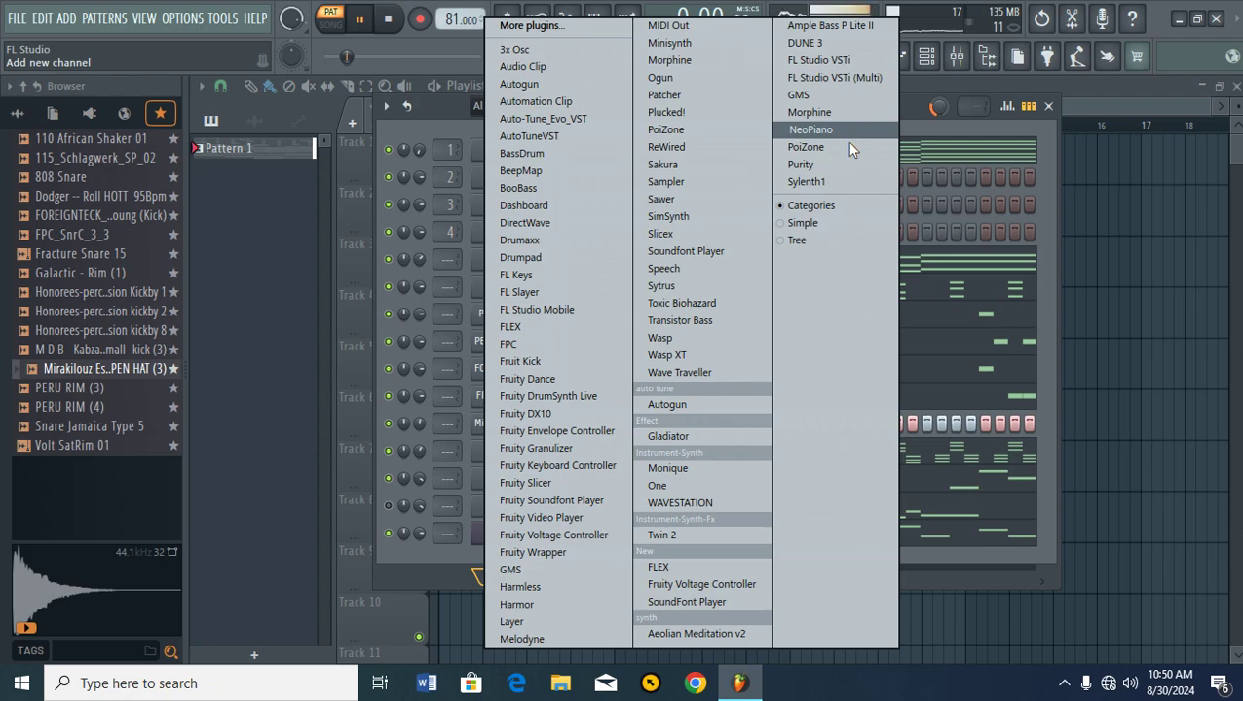
left_click(746, 61)
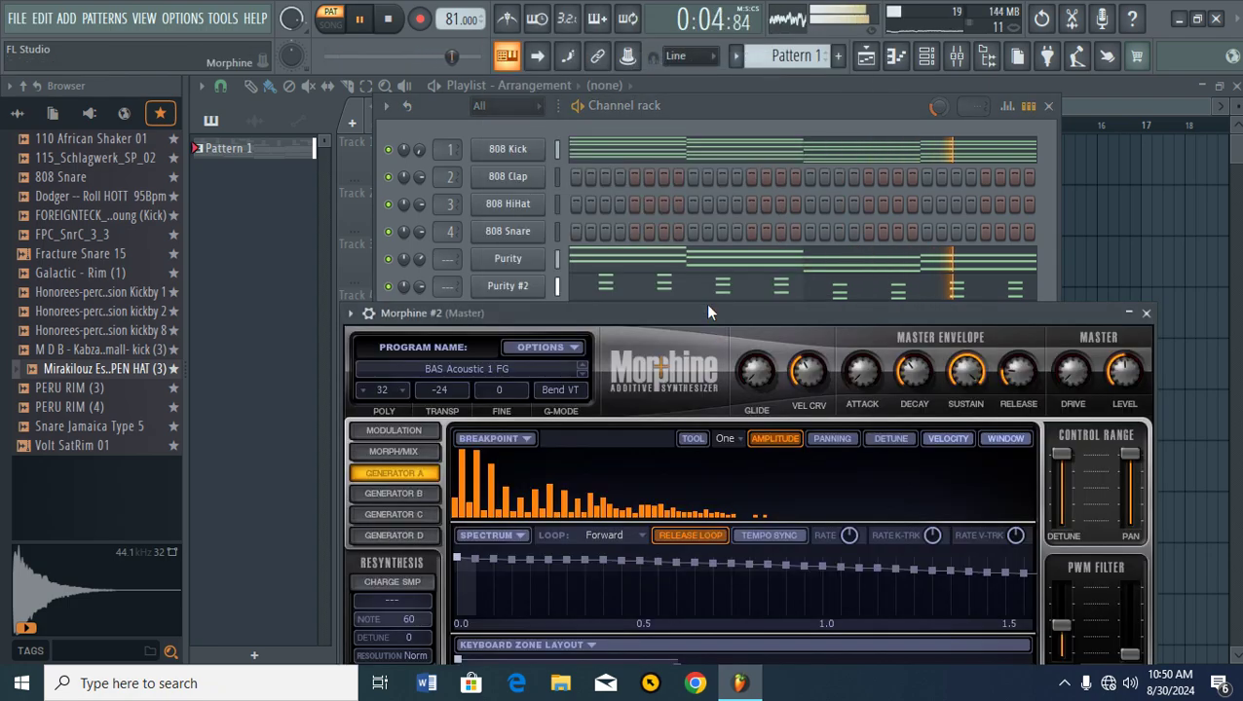
left_click_drag(708, 310, 703, 188)
left_click(451, 247)
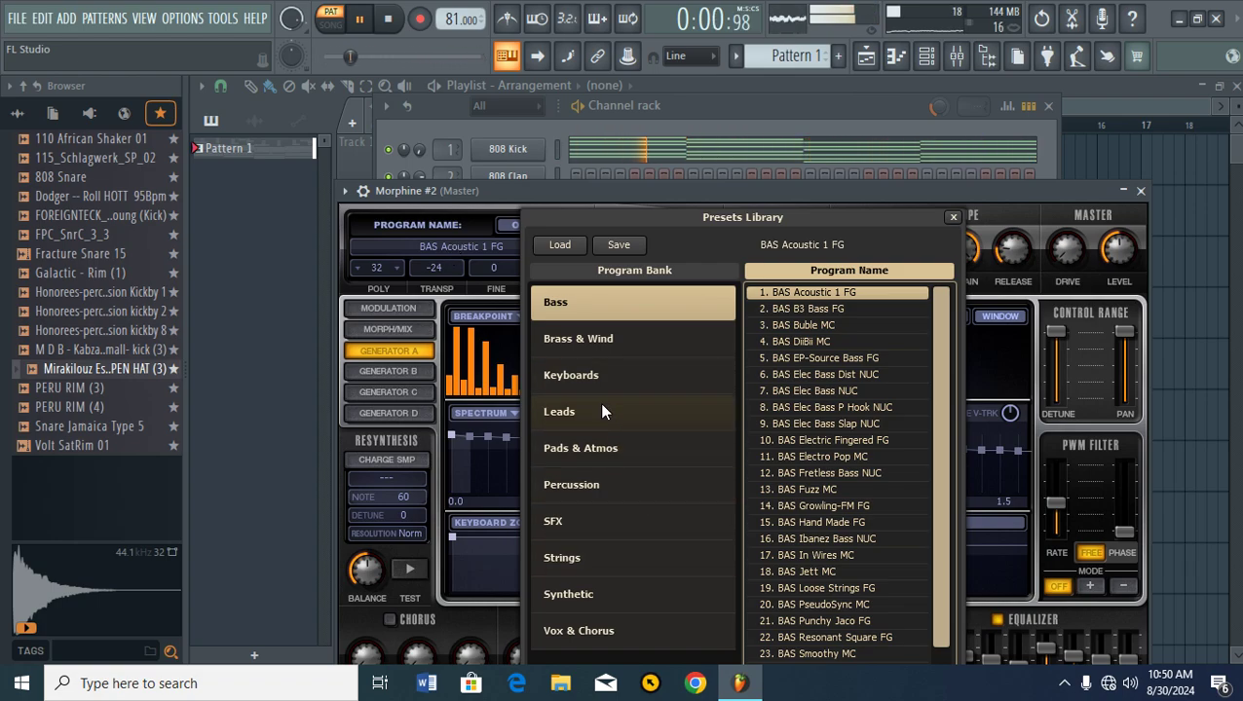
left_click(598, 343)
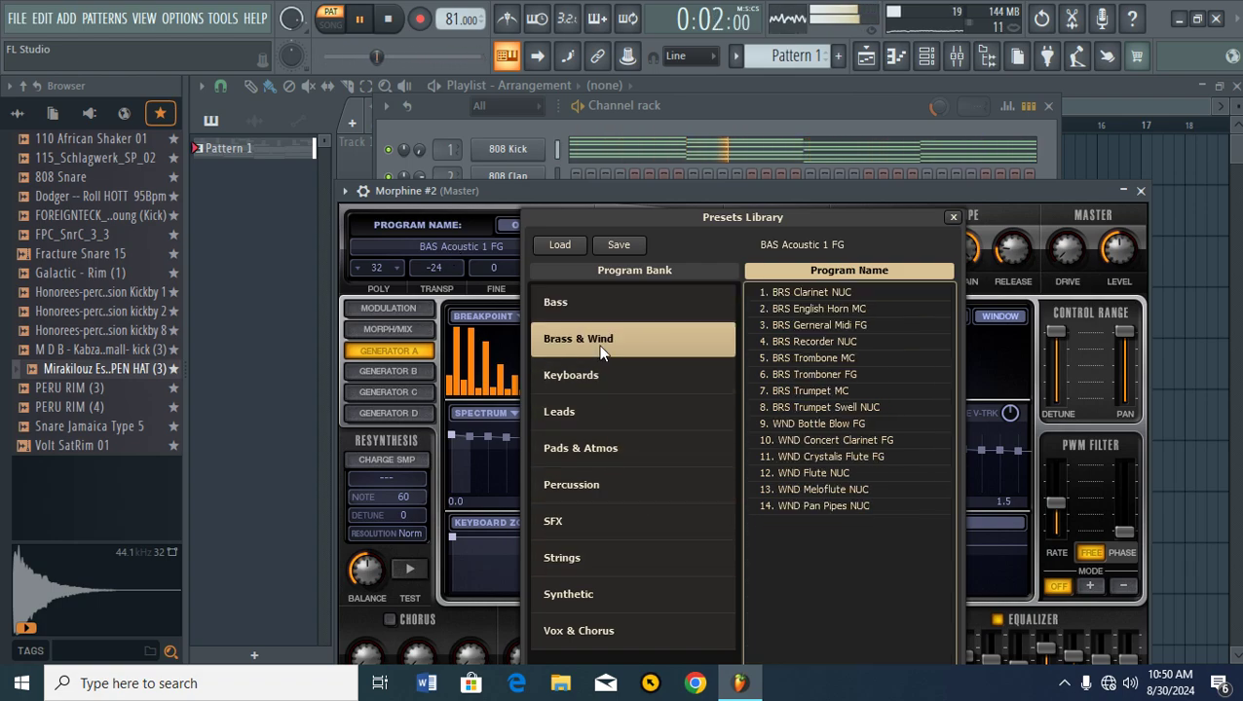
left_click(802, 359)
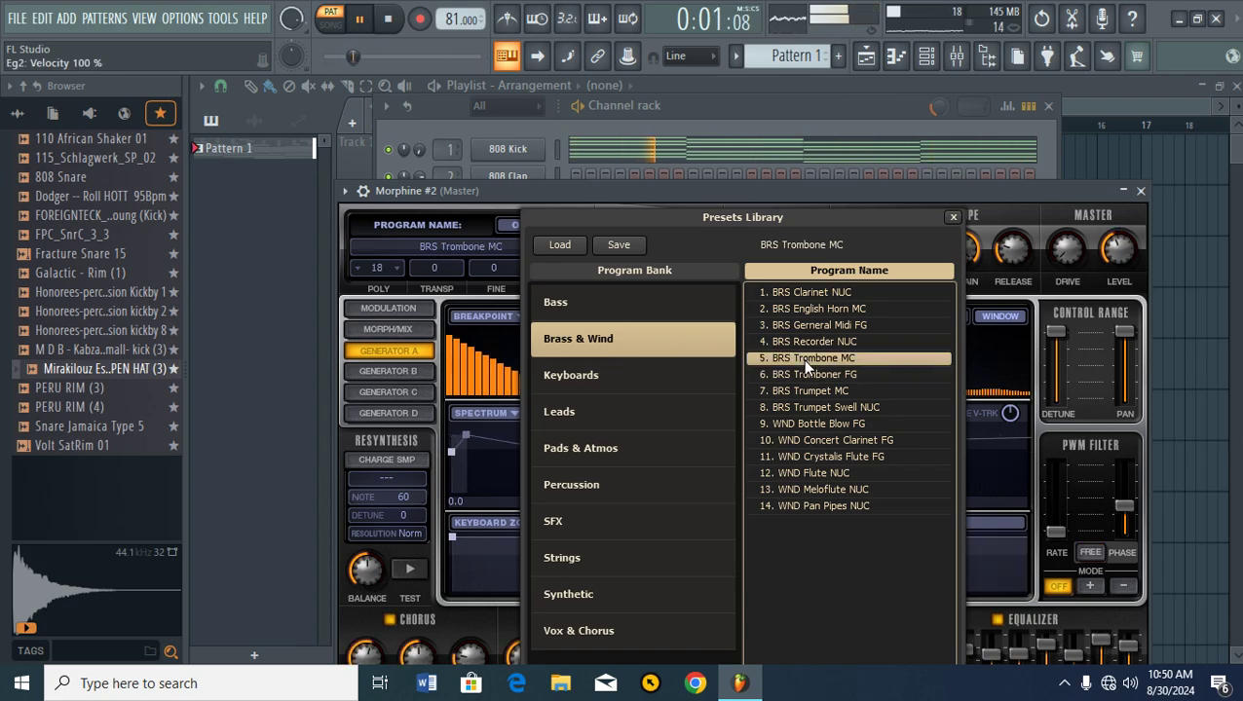
left_click(1141, 190)
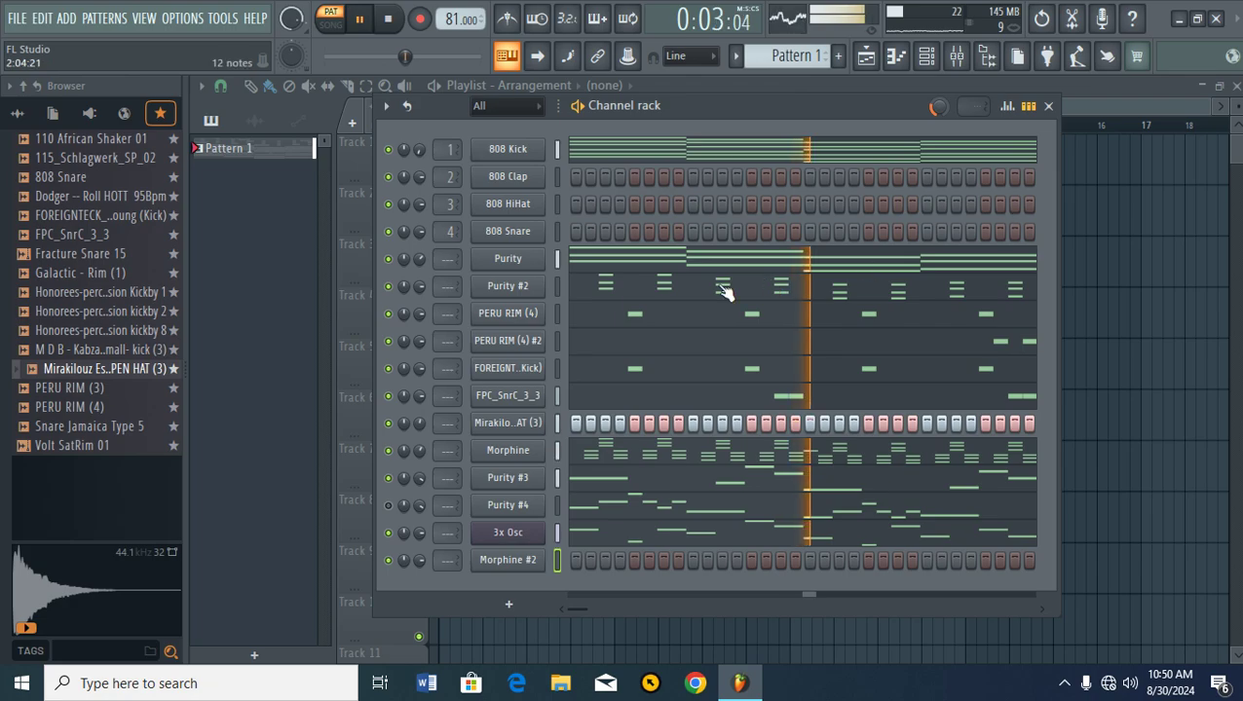
right_click(508, 563)
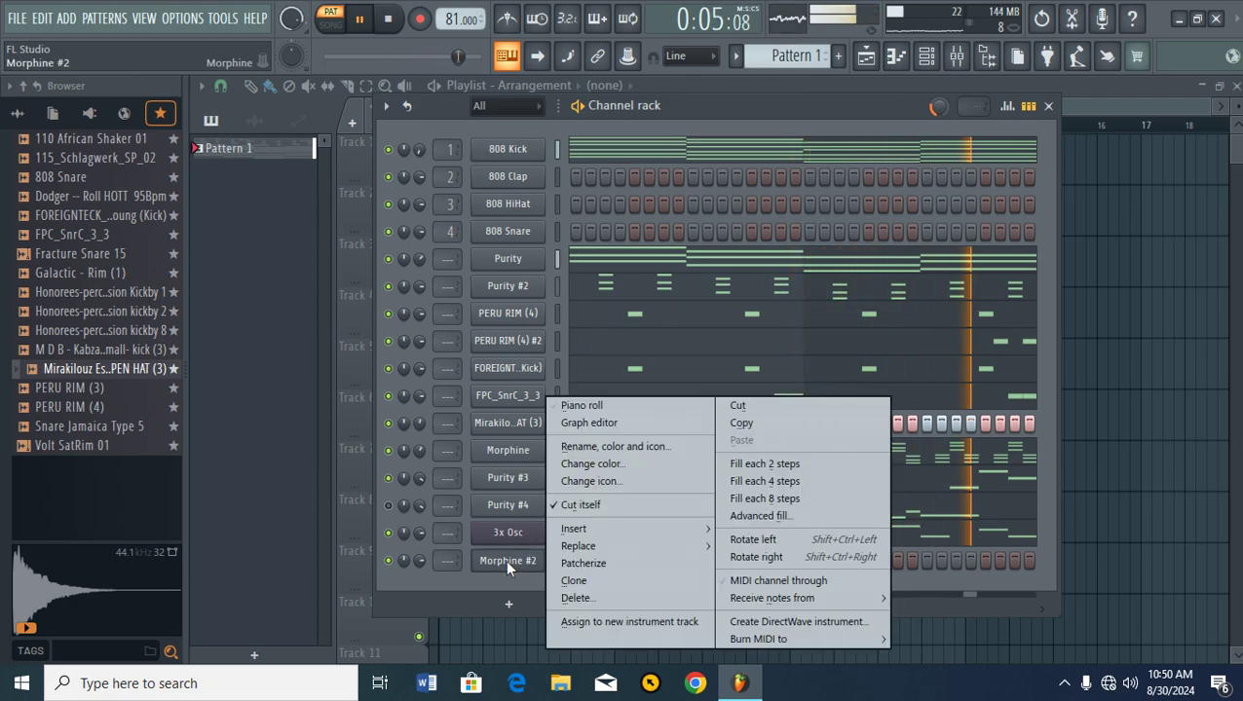
left_click(575, 407)
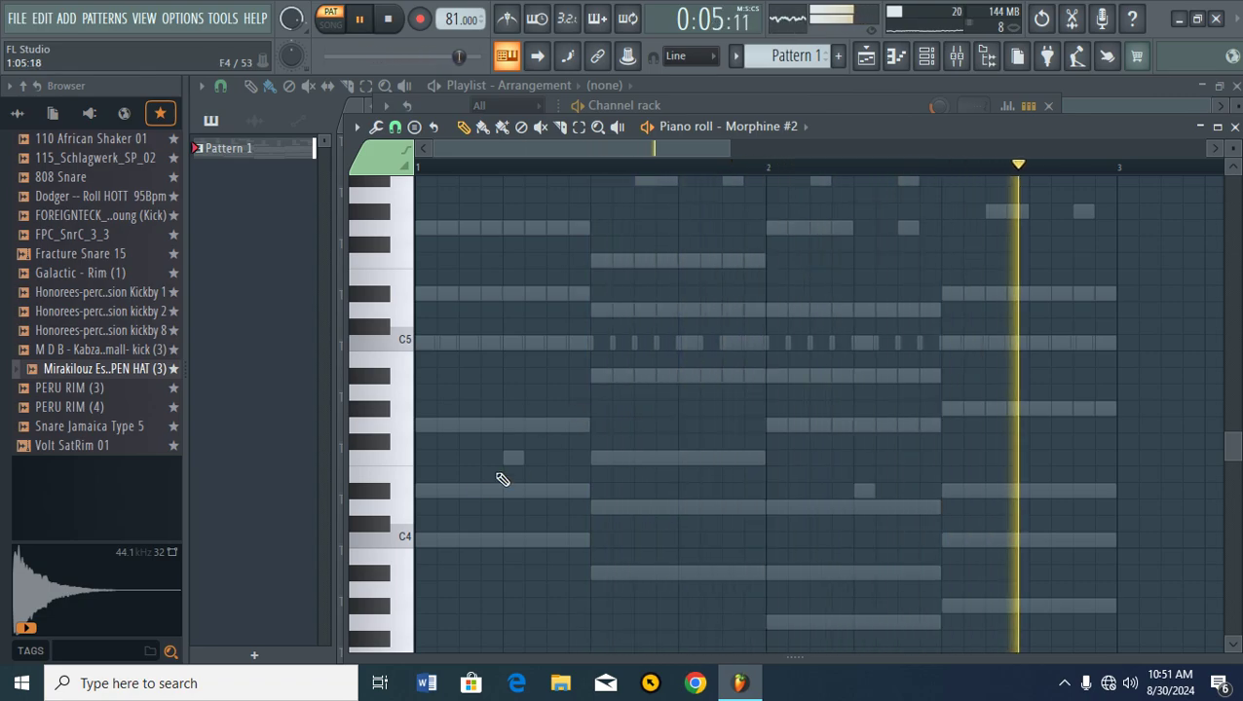
- Enter a two-step C5, D#5 and G5 chord at the start of bar 1 and repeat it as a one-step chord on step 7
left_click(425, 539)
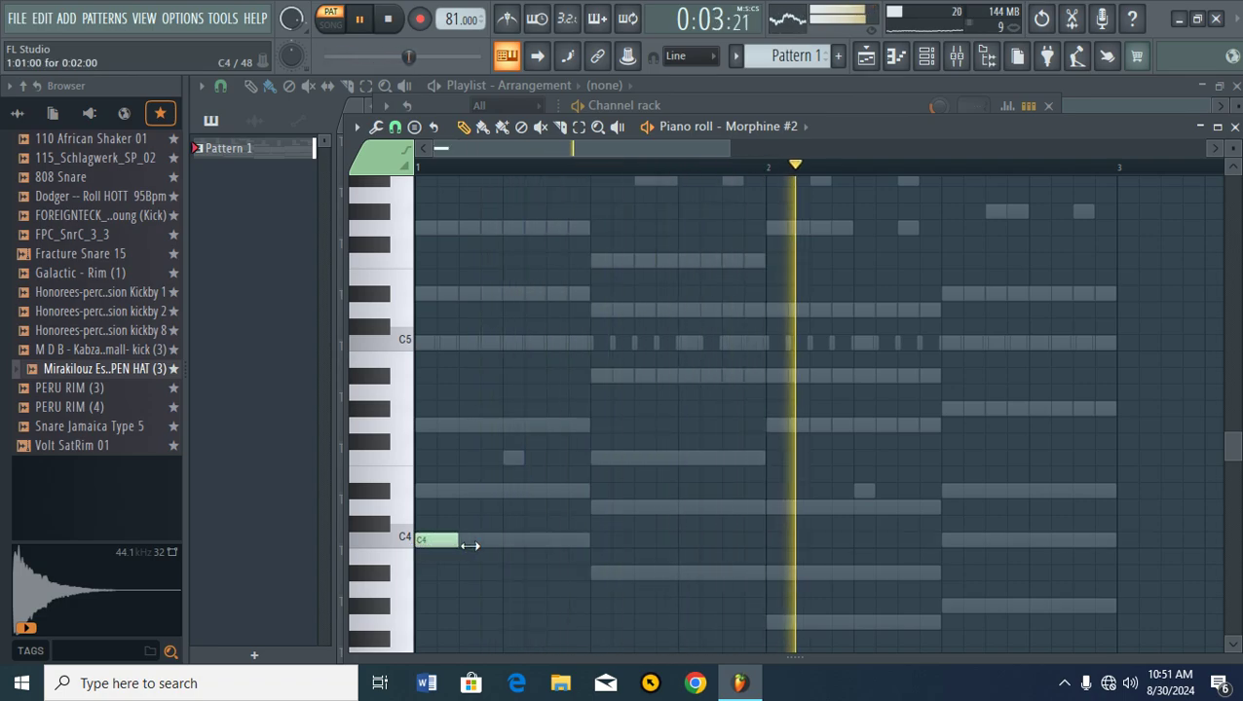
left_click(424, 490)
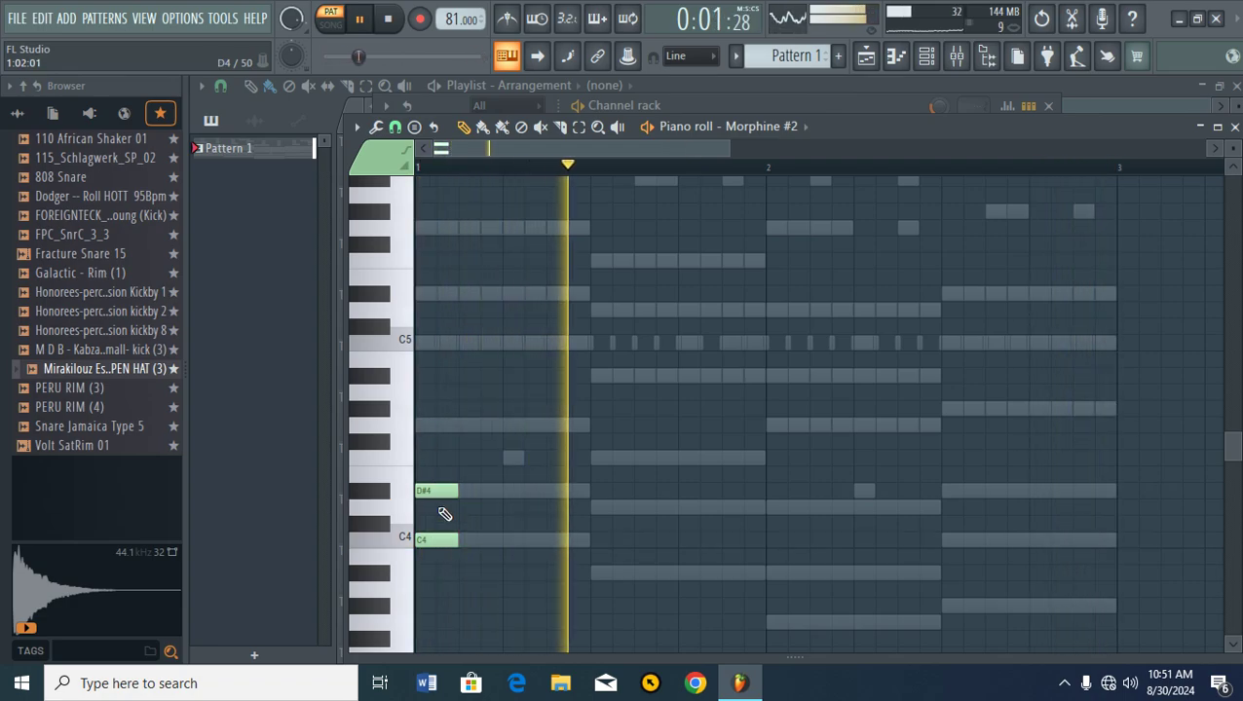
left_click_drag(419, 537, 405, 338)
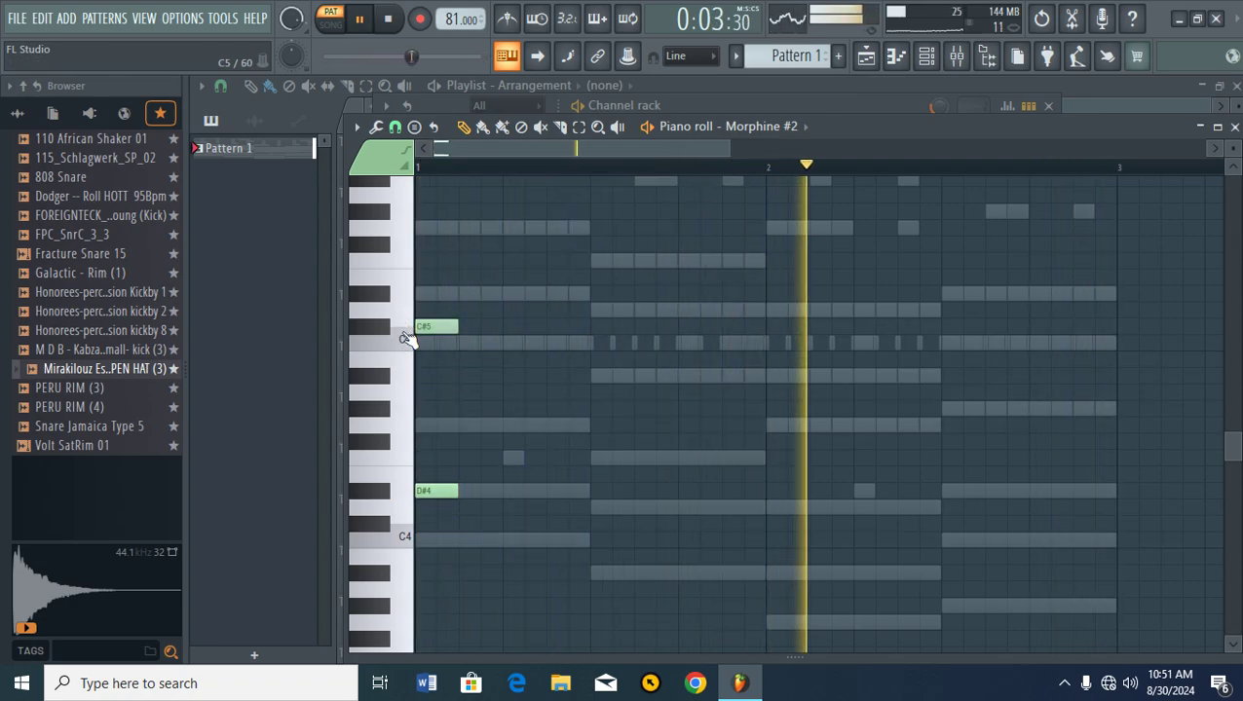
left_click_drag(424, 489, 408, 292)
left_click(431, 229)
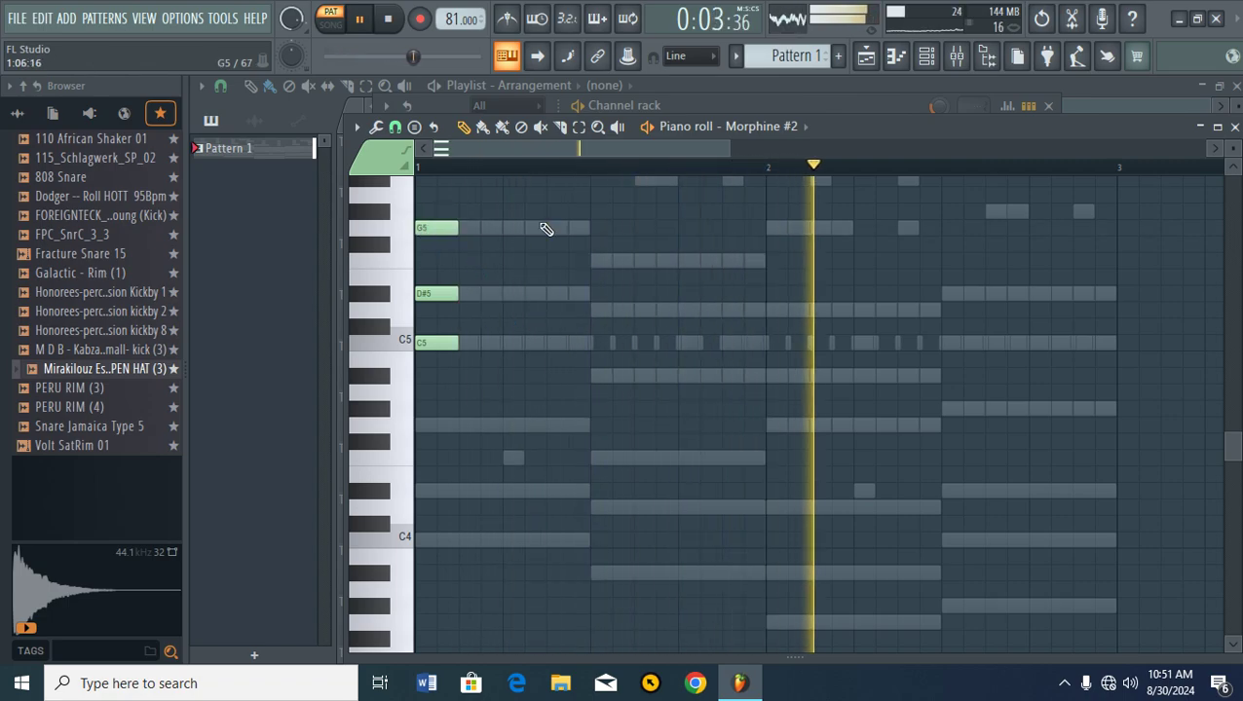
left_click(551, 227)
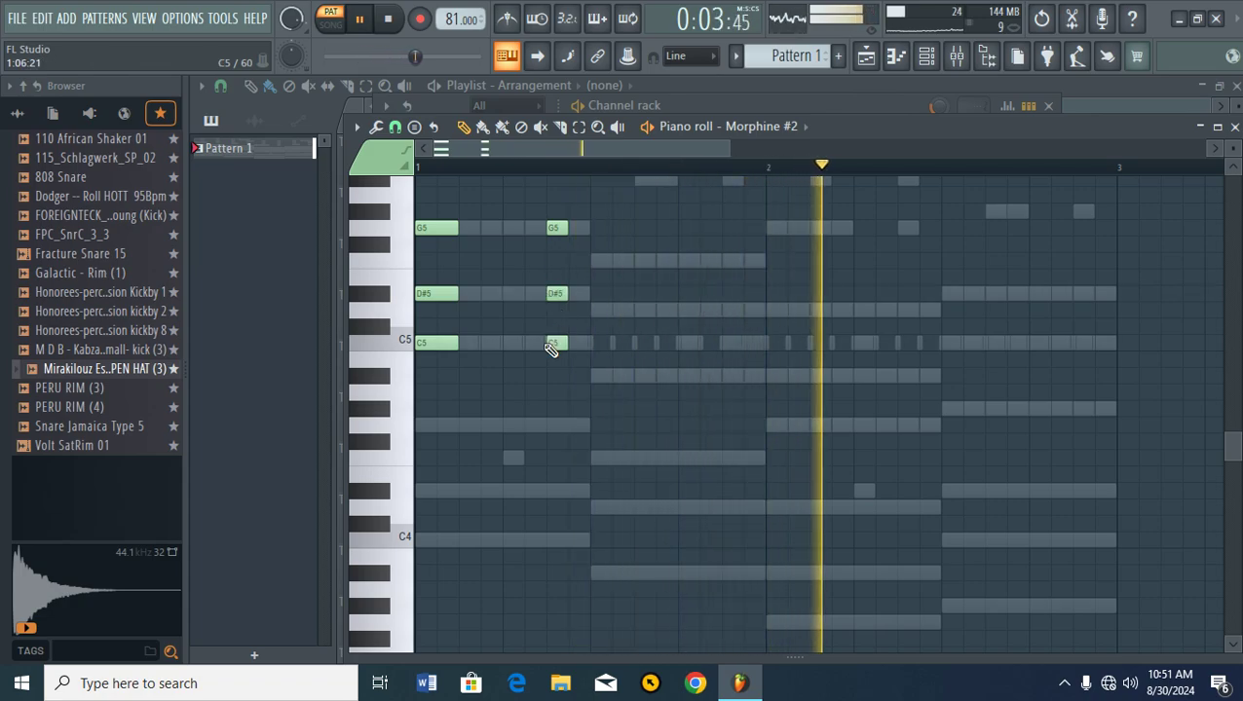
- Duplicate the opening chord to beat 3 of bar 1, transposed to A#5, D6 and F6
left_click_drag(1230, 453, 1229, 405)
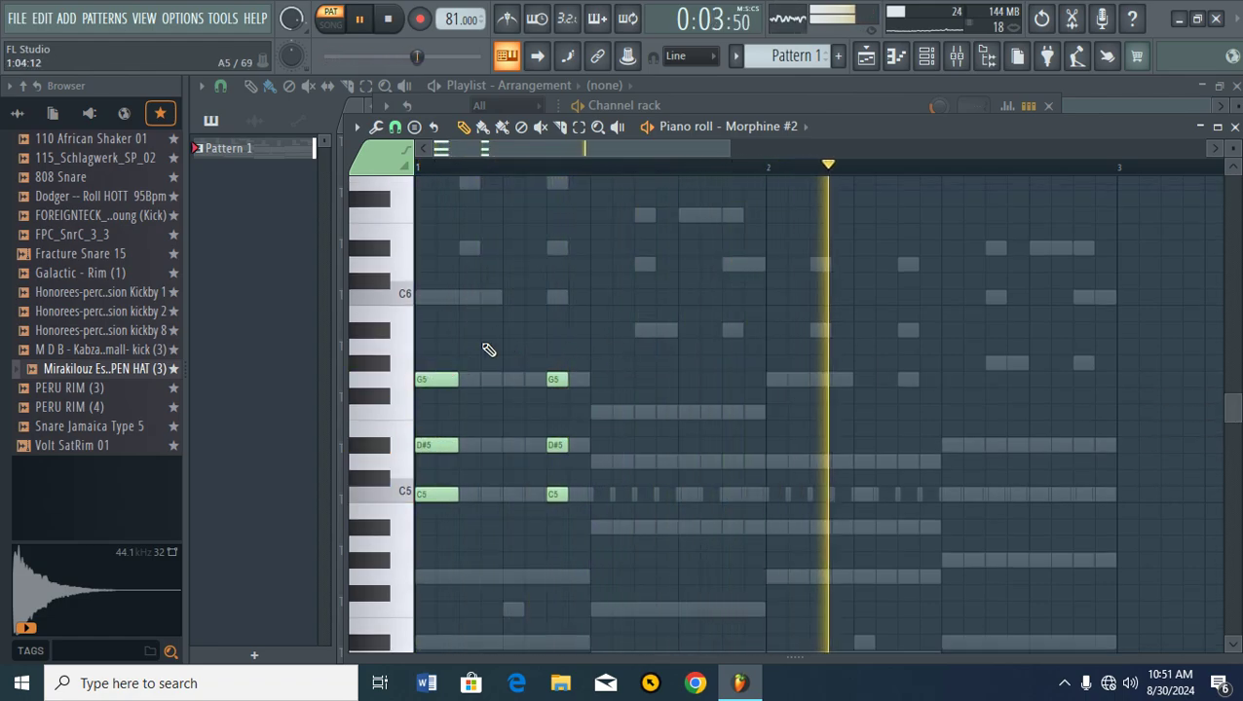
mouse_move(477, 344)
left_mouse_down()
mouse_move(427, 527)
mouse_move(439, 500)
left_mouse_up()
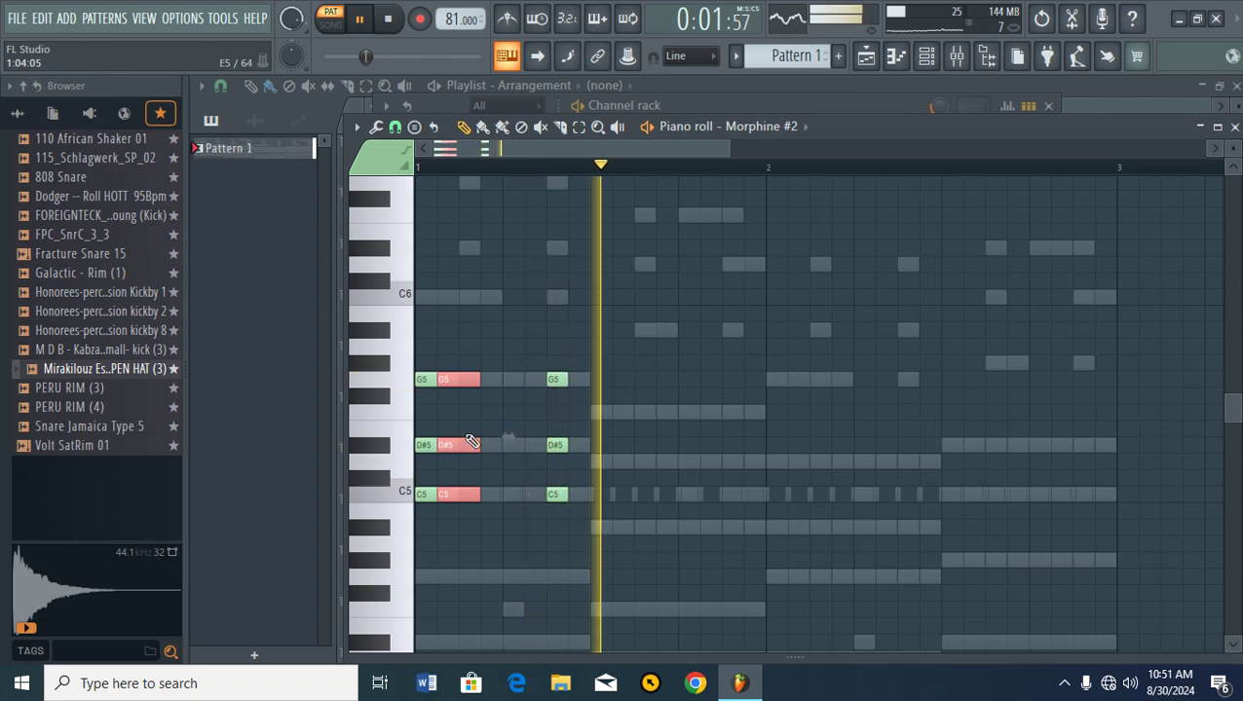
left_click_drag(455, 440, 605, 268)
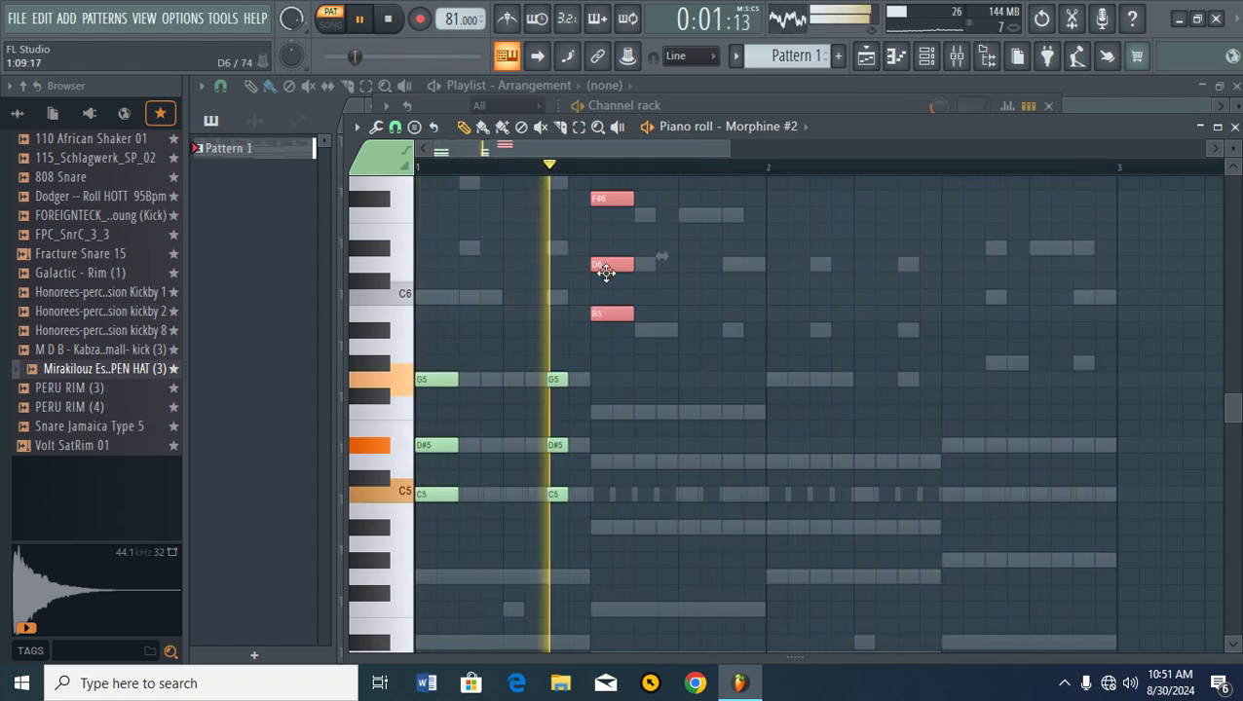
left_click(681, 259, "ctrl")
left_click_drag(616, 280, 621, 264)
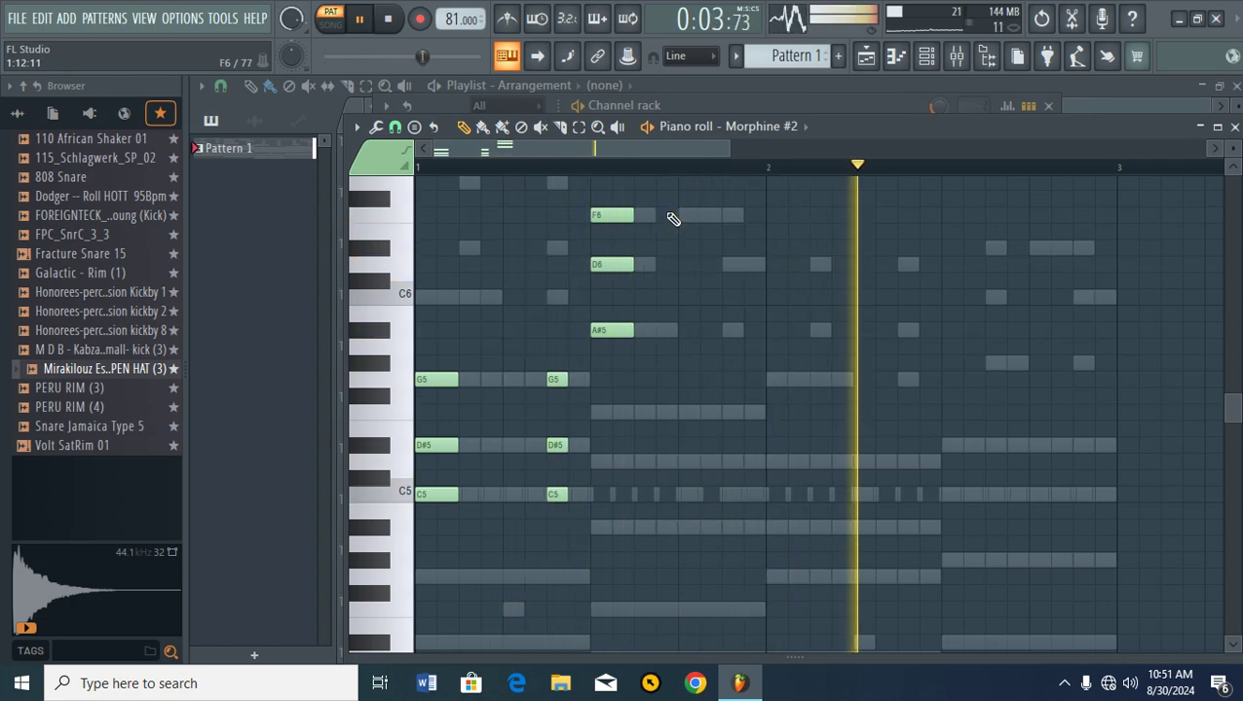
- Duplicate the A#5, D6 and F6 chord to the start of bar 2 and lengthen the copy to three steps
left_click_drag(669, 194, 604, 360)
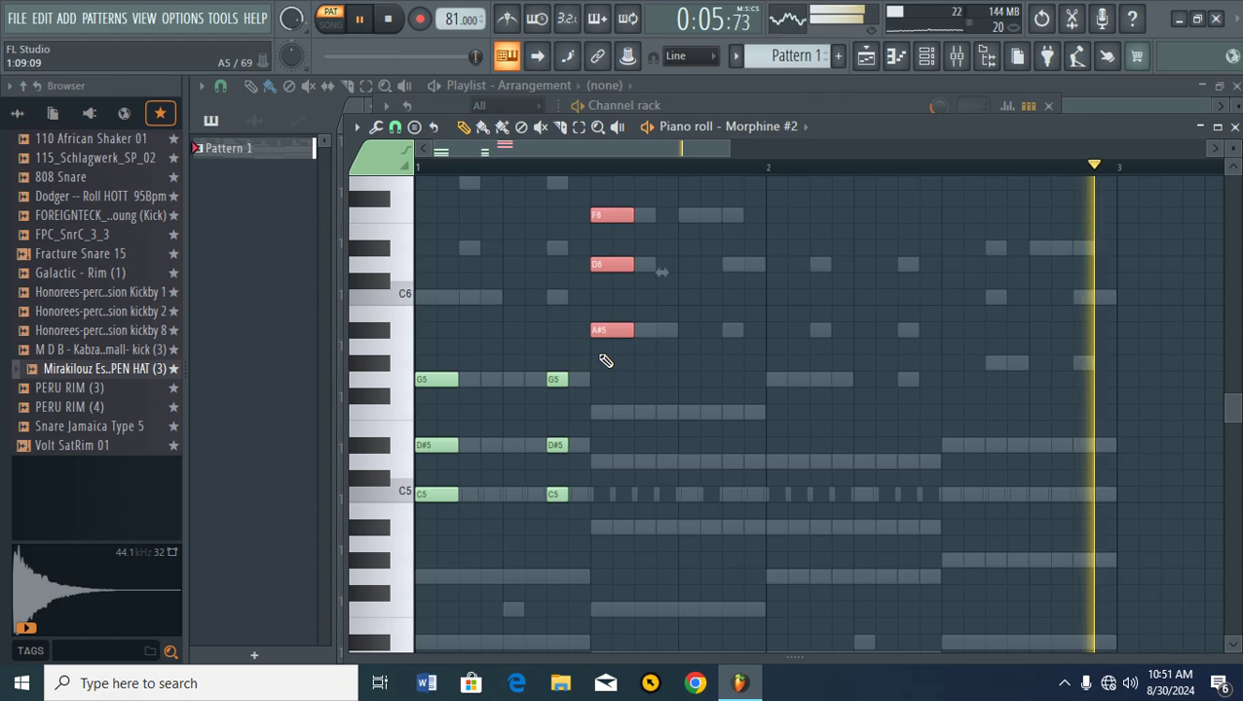
left_click_drag(610, 264, 770, 263)
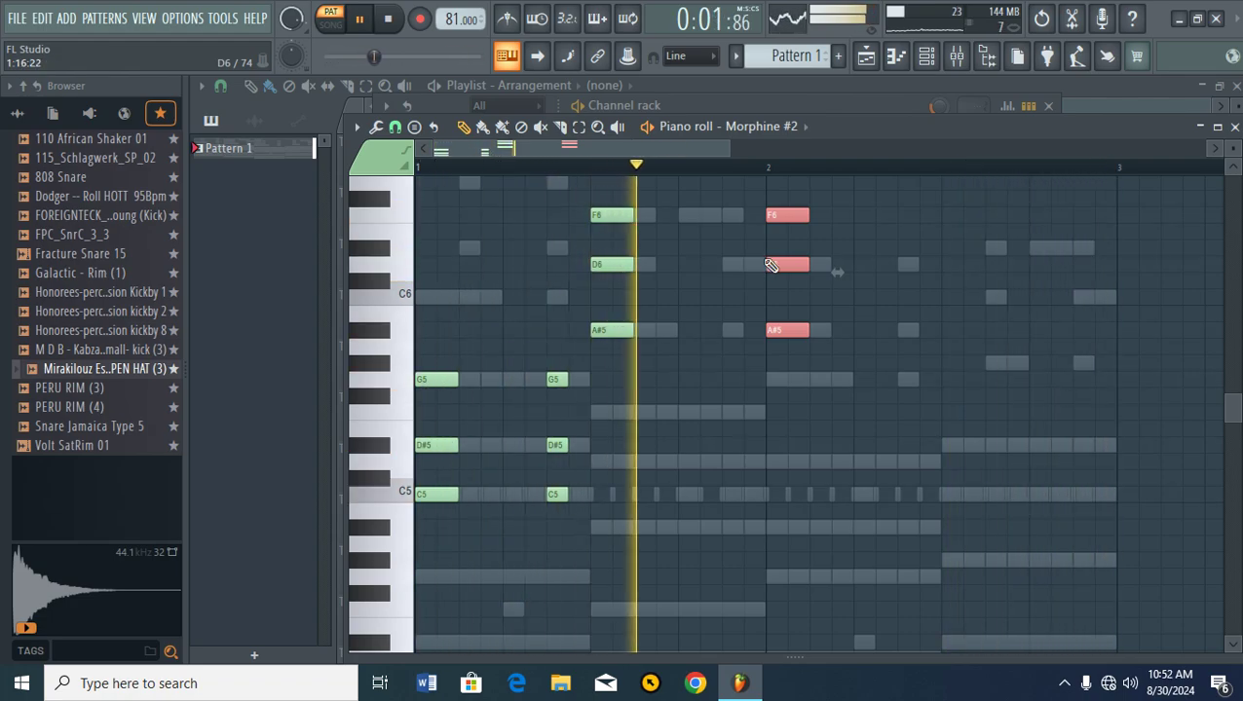
left_click_drag(816, 266, 847, 268)
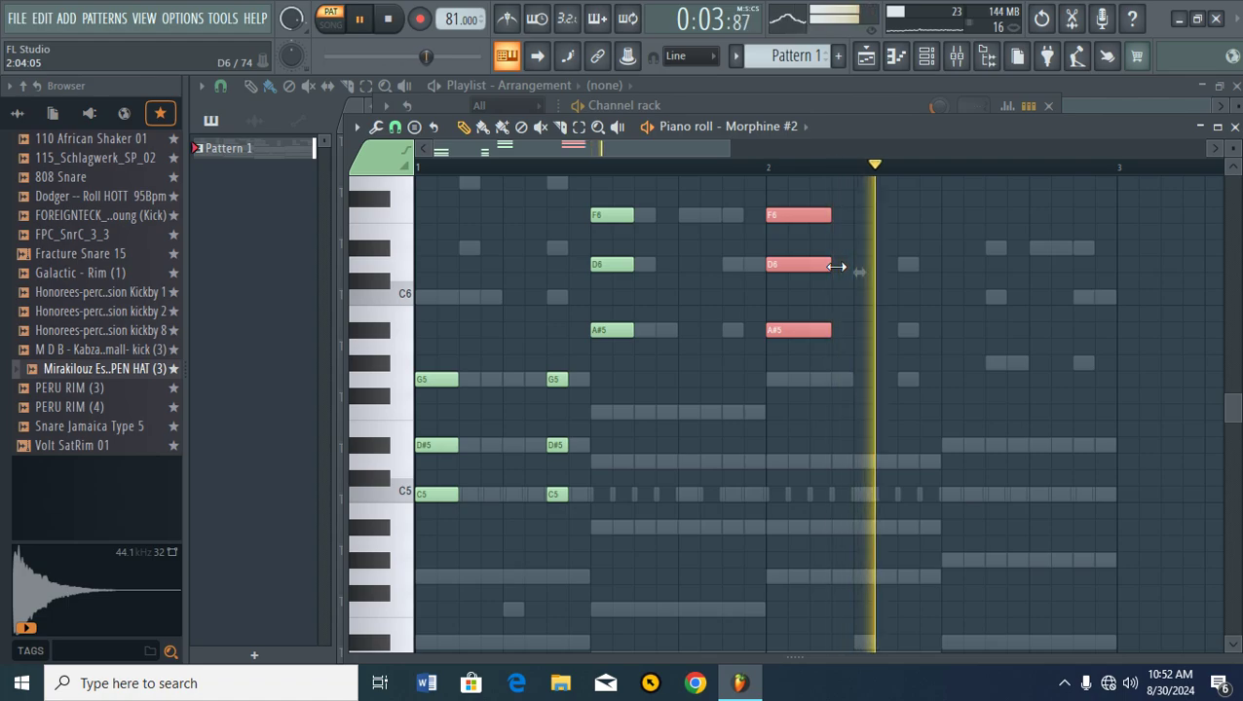
left_click(976, 281)
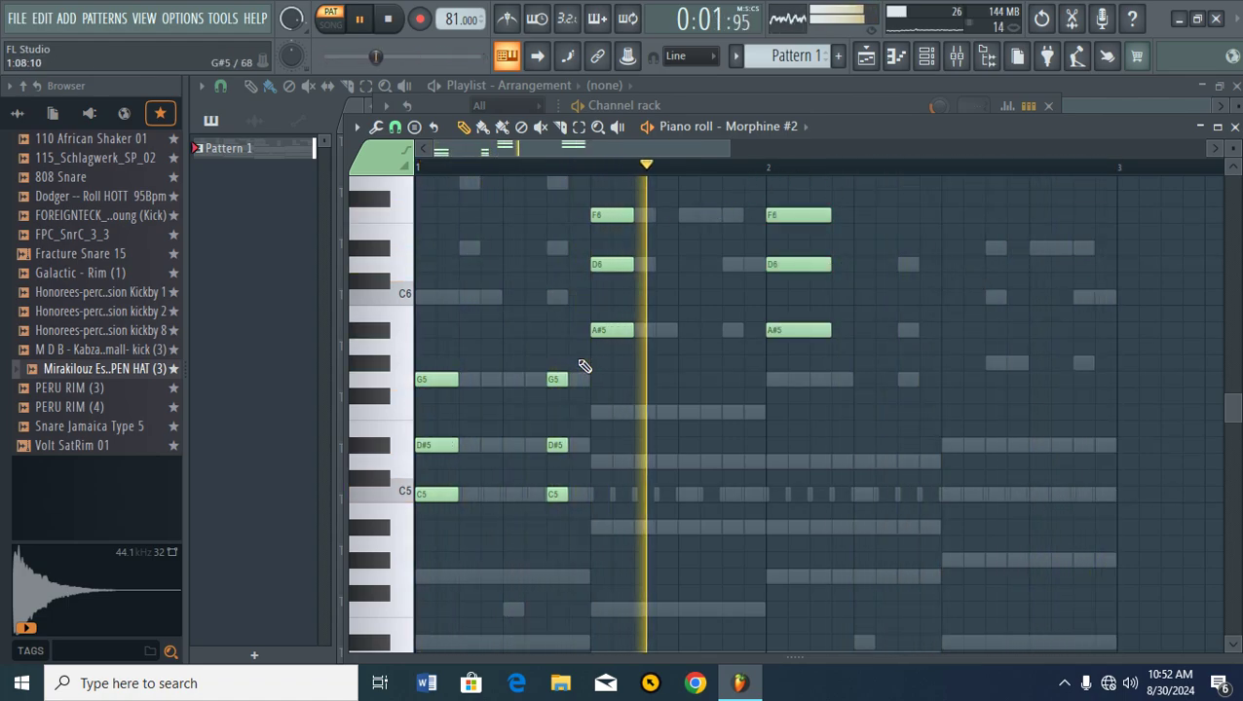
- Duplicate the one-step chord to step 7 of bar 2, transposed down to G4, A#4 and D5
left_click_drag(577, 358, 542, 516)
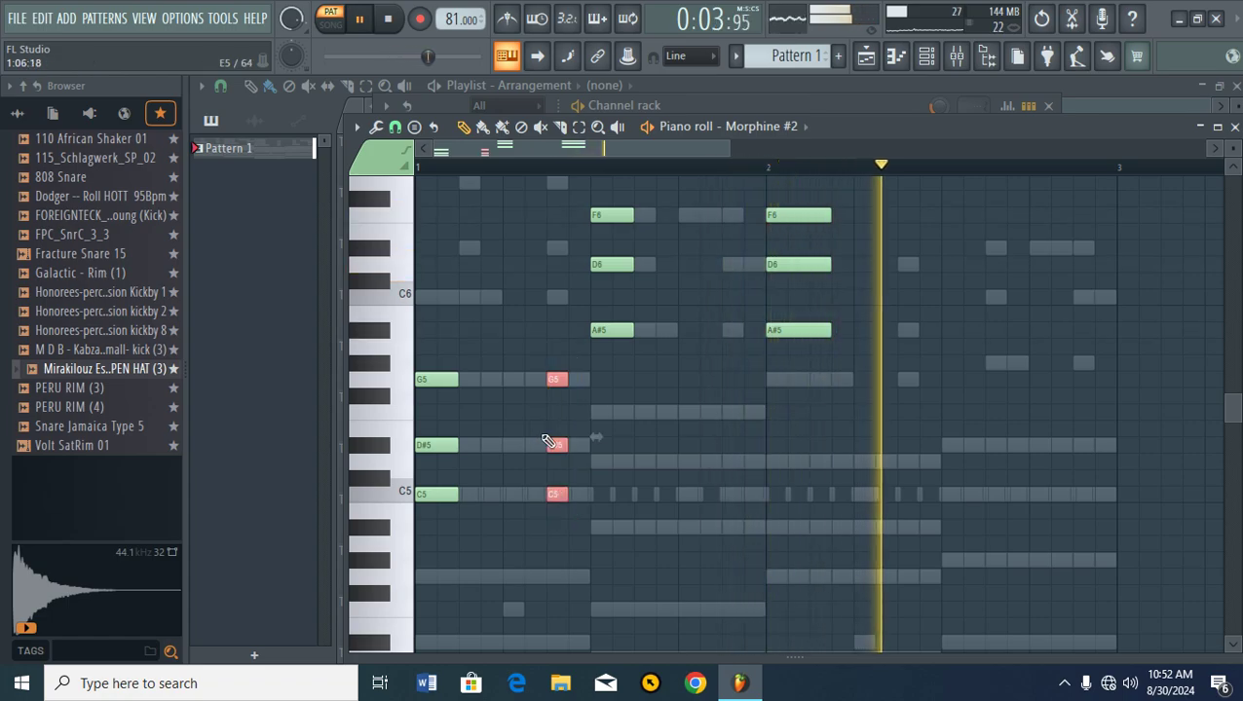
key("ctrl+b")
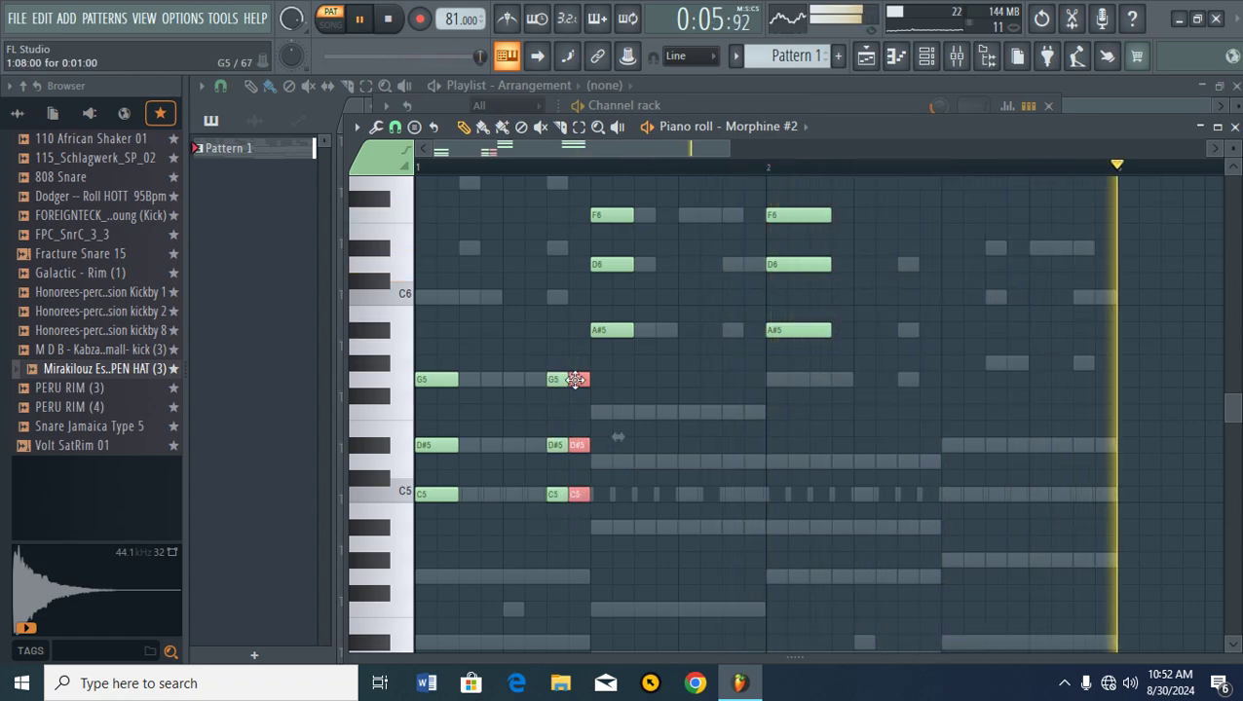
left_click_drag(582, 378, 907, 459)
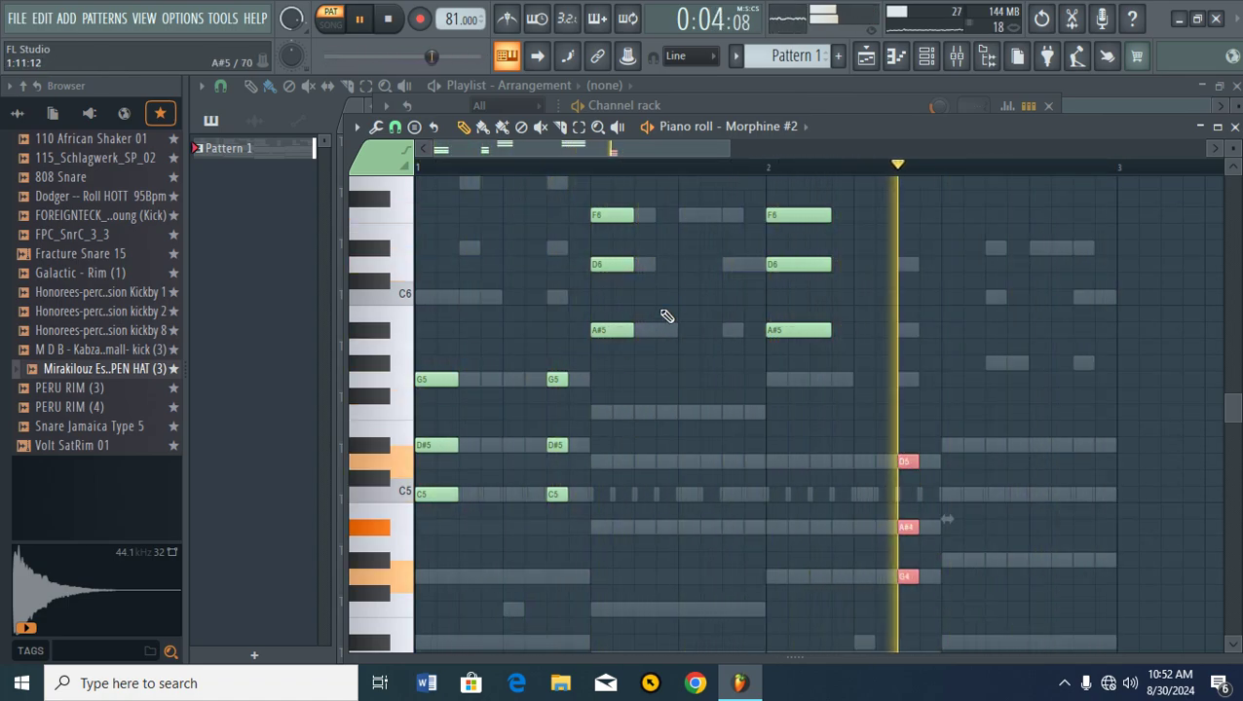
left_click_drag(664, 193, 613, 360)
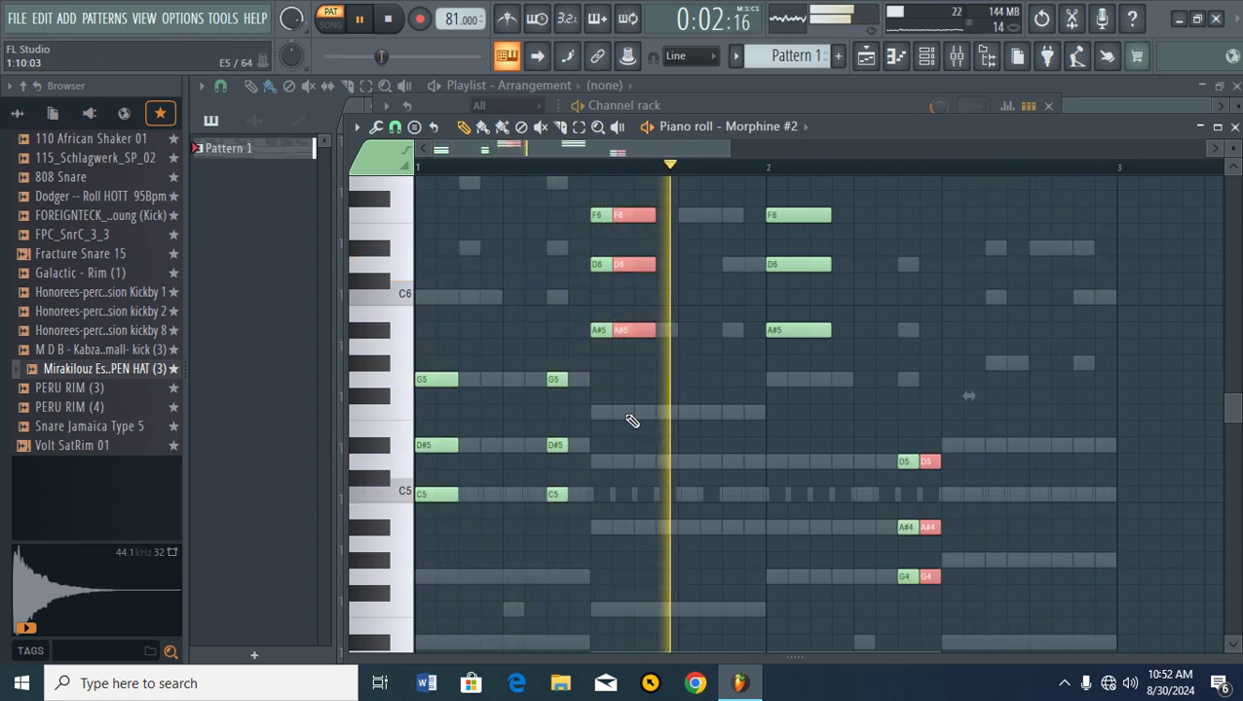
left_click_drag(604, 265, 682, 301)
key("Delete")
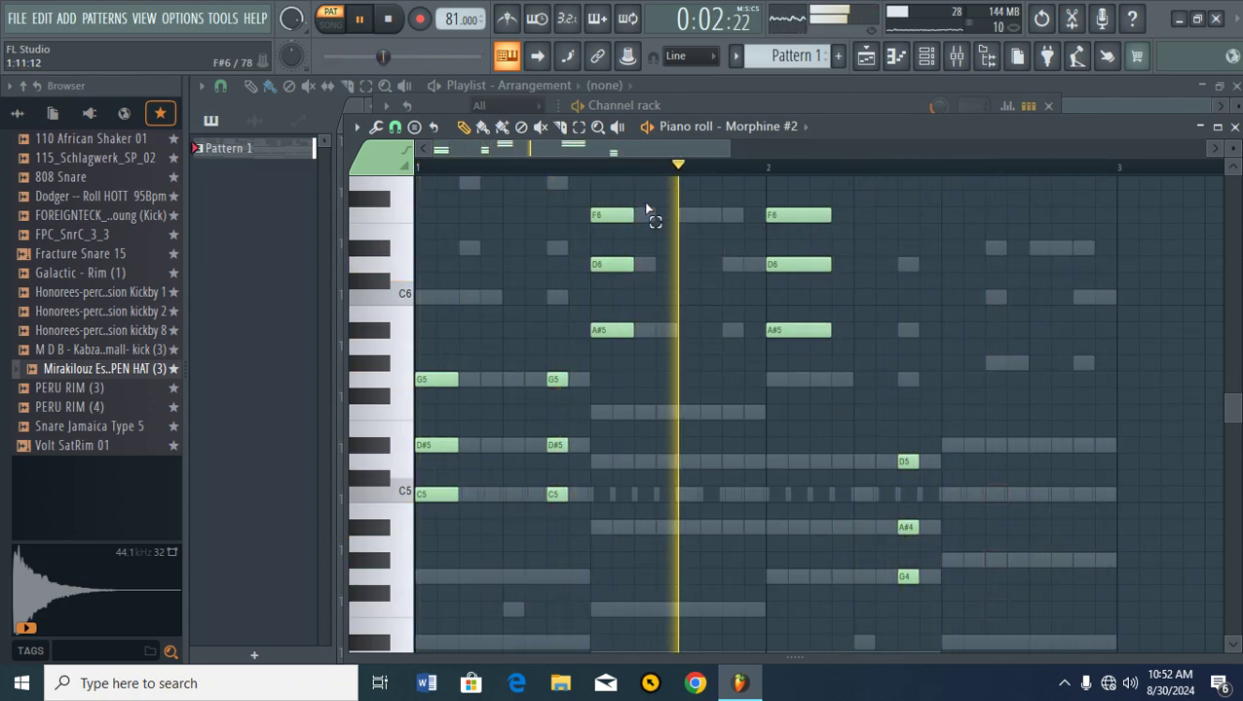
- Duplicate the two-step chord on beat 3 of bar 1 to beat 3 of bar 2, transposed to G#5, C6 and D#6
left_click_drag(645, 192, 588, 388)
key("ctrl+b")
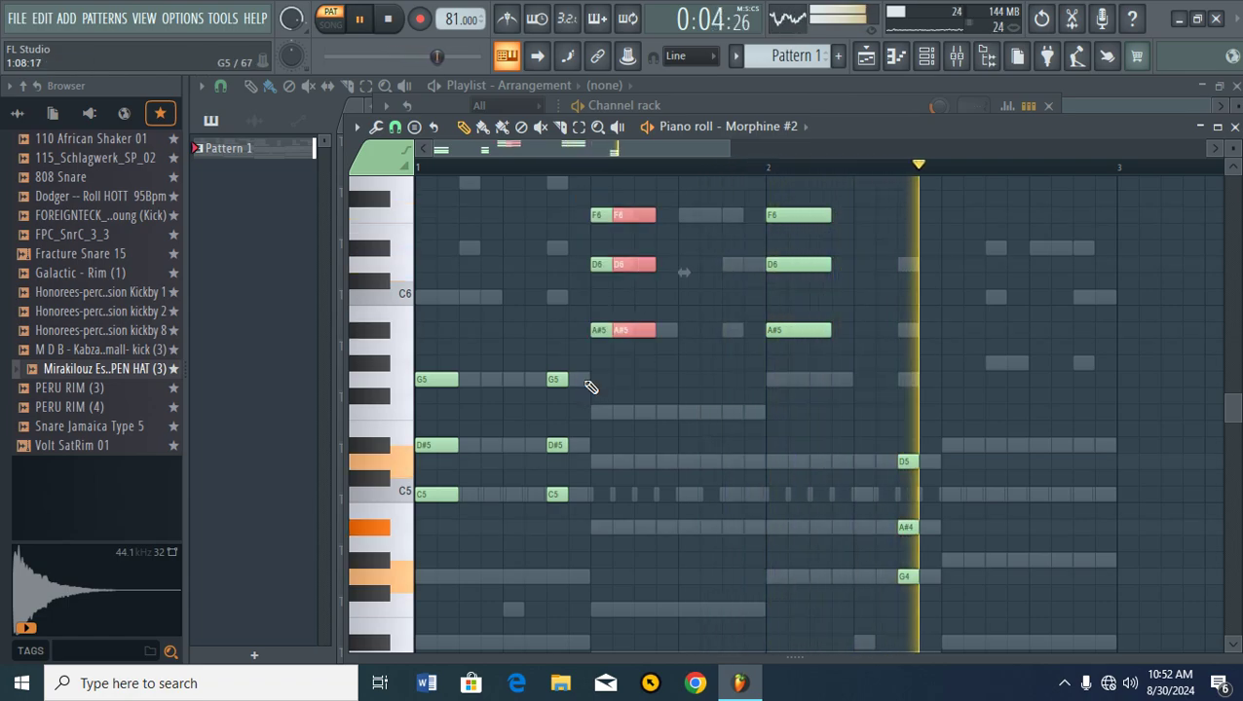
left_click_drag(635, 265, 1006, 308)
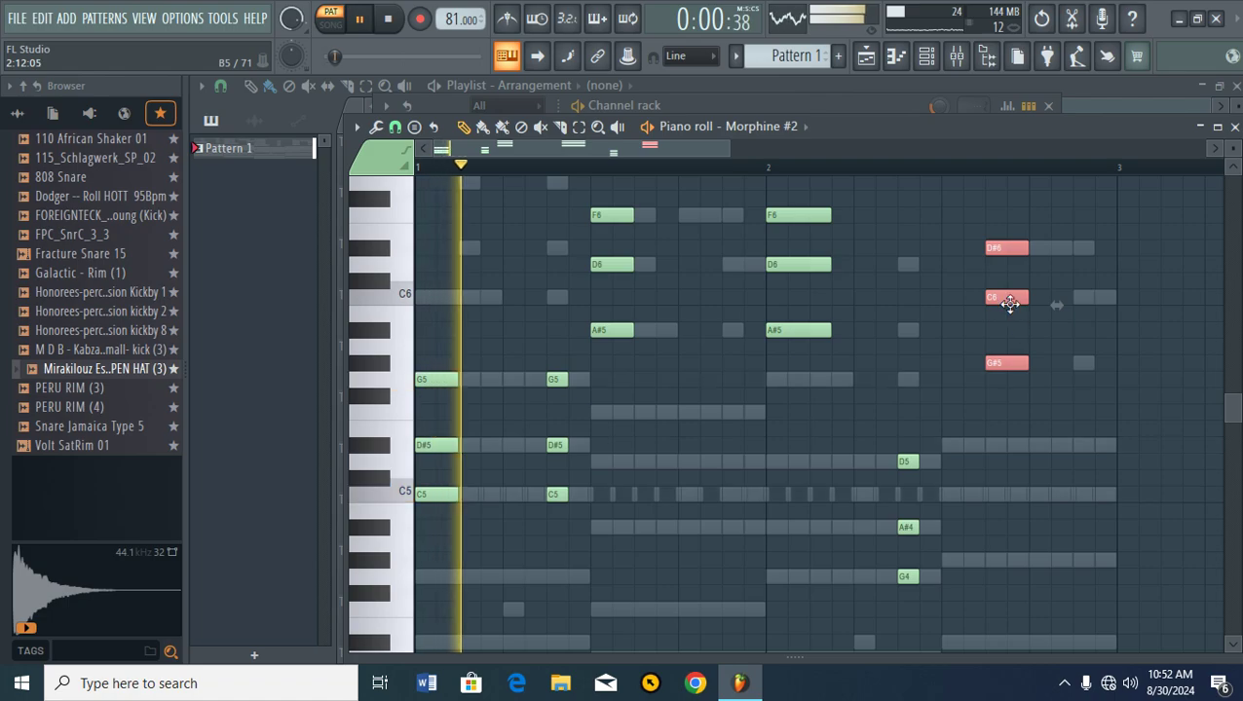
left_click_drag(1004, 295, 952, 295)
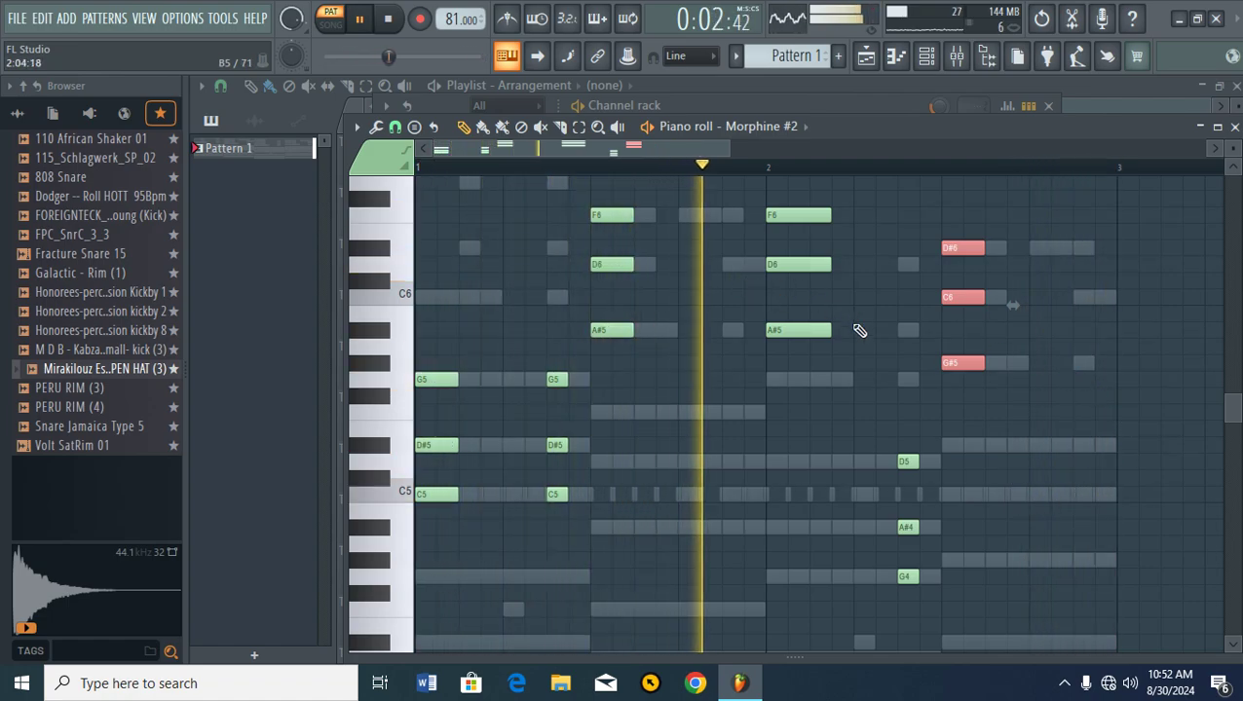
- Close the piano roll and lower the Morphine #2 channel's volume to 52%
left_click(1234, 128)
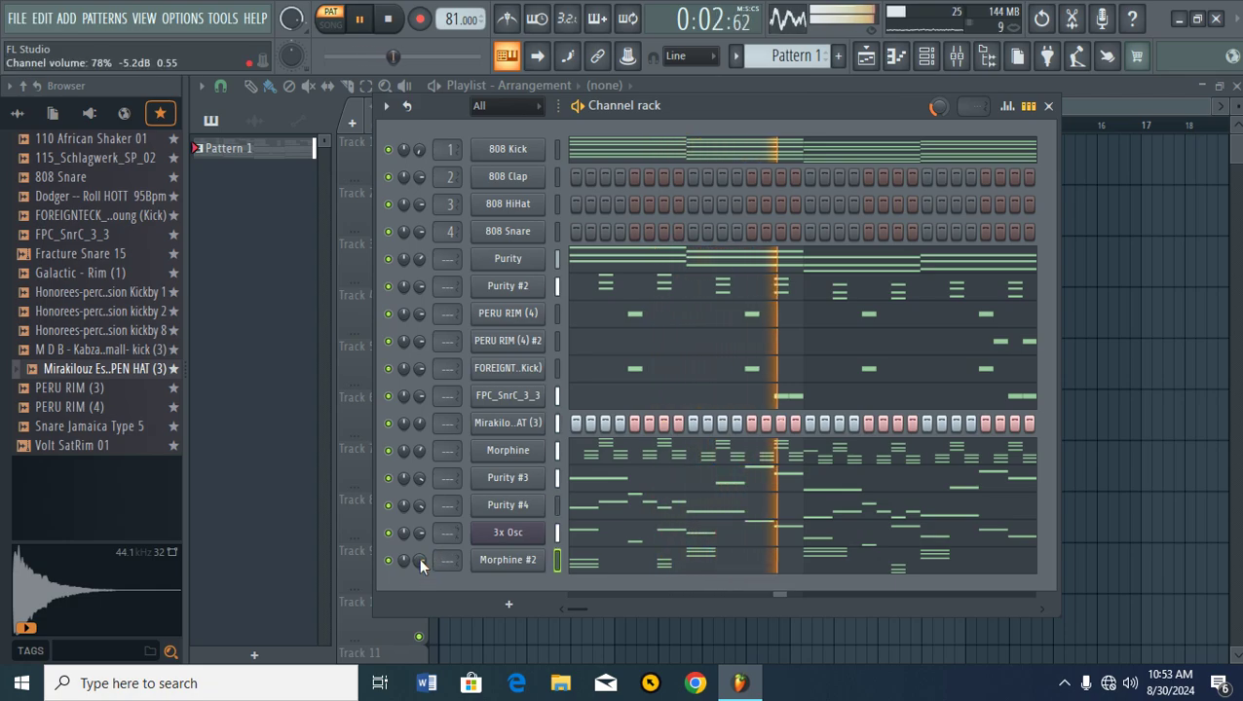
left_click_drag(420, 560, 419, 574)
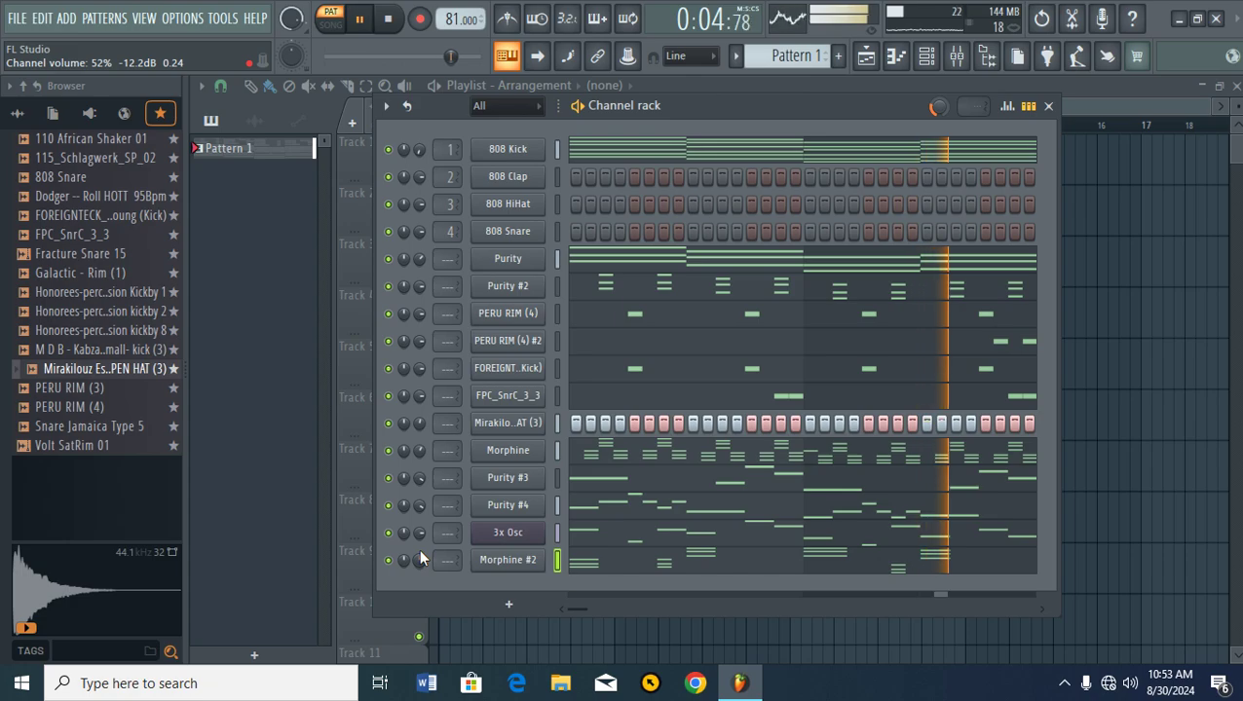
- Add a Sakura channel with the STR Violin FG preset from the String bank and close its plugin window
left_click(519, 606)
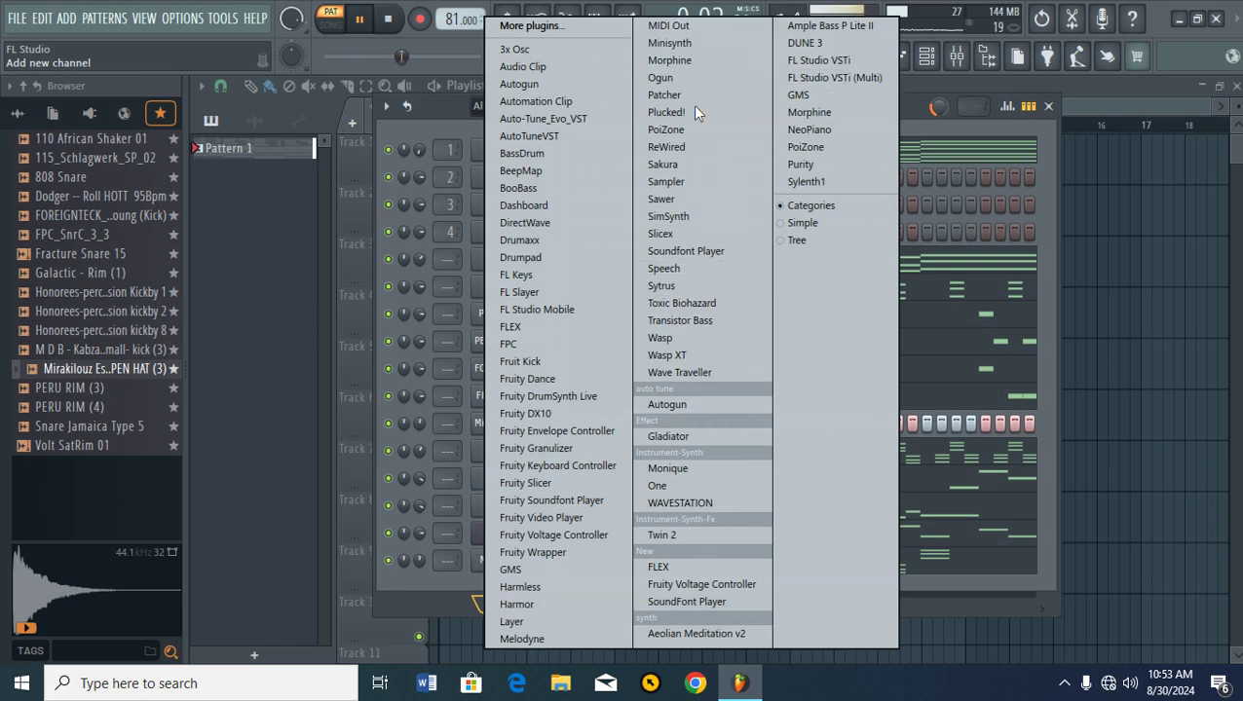
left_click(688, 165)
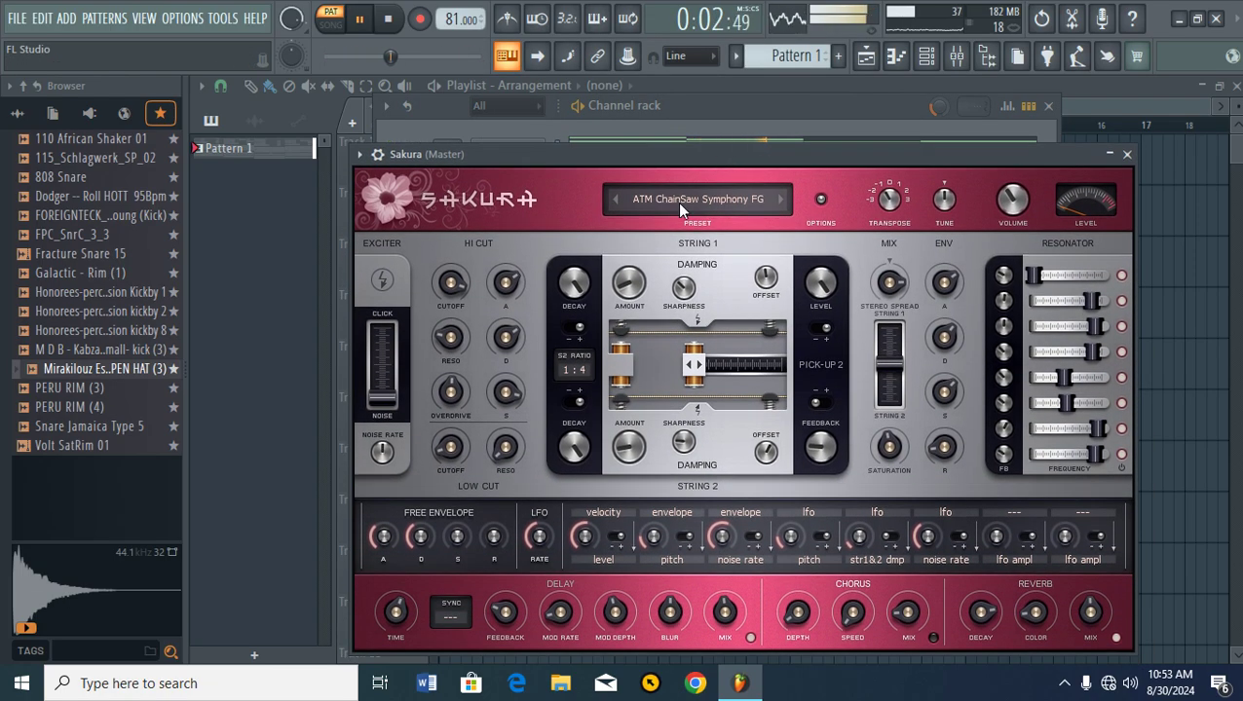
left_click(677, 202)
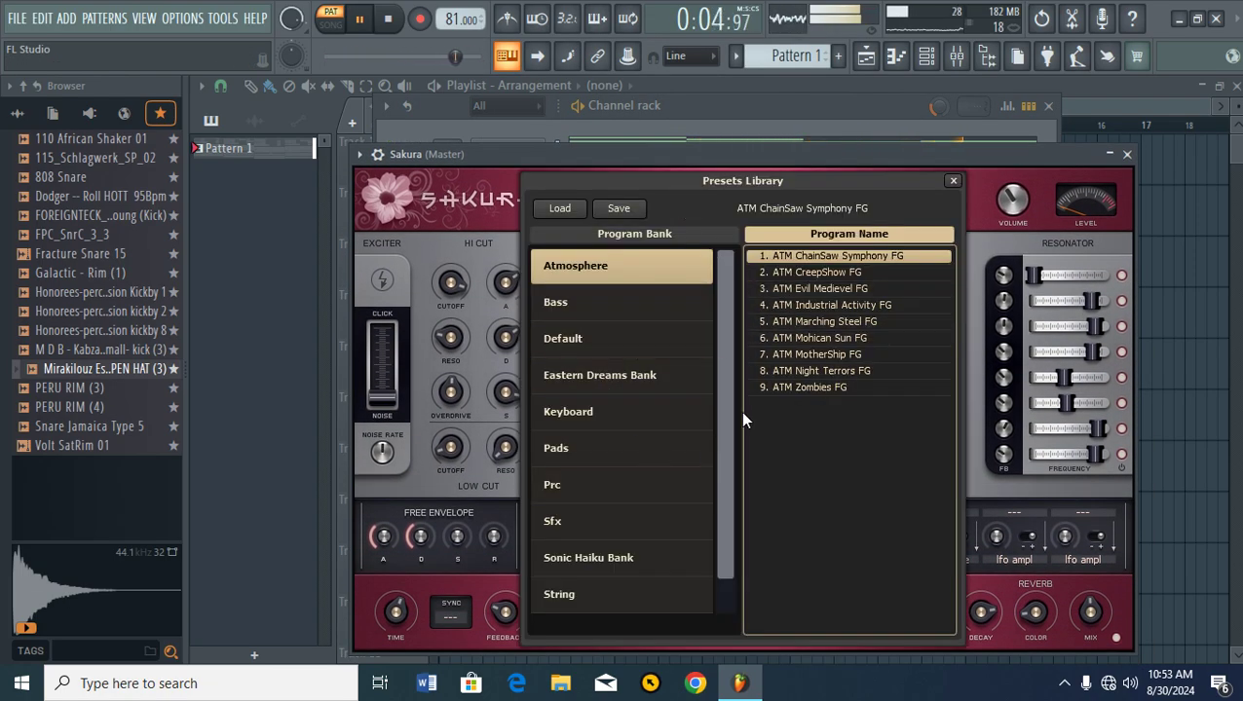
left_click(596, 451)
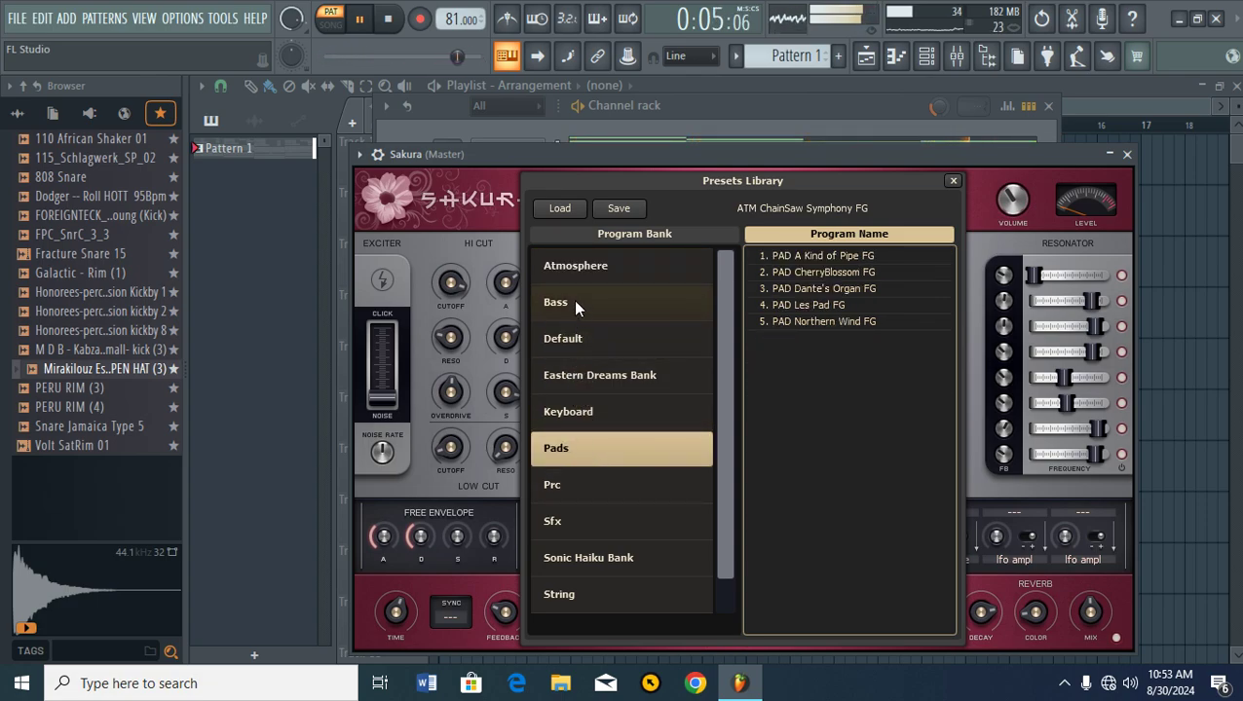
left_click(576, 265)
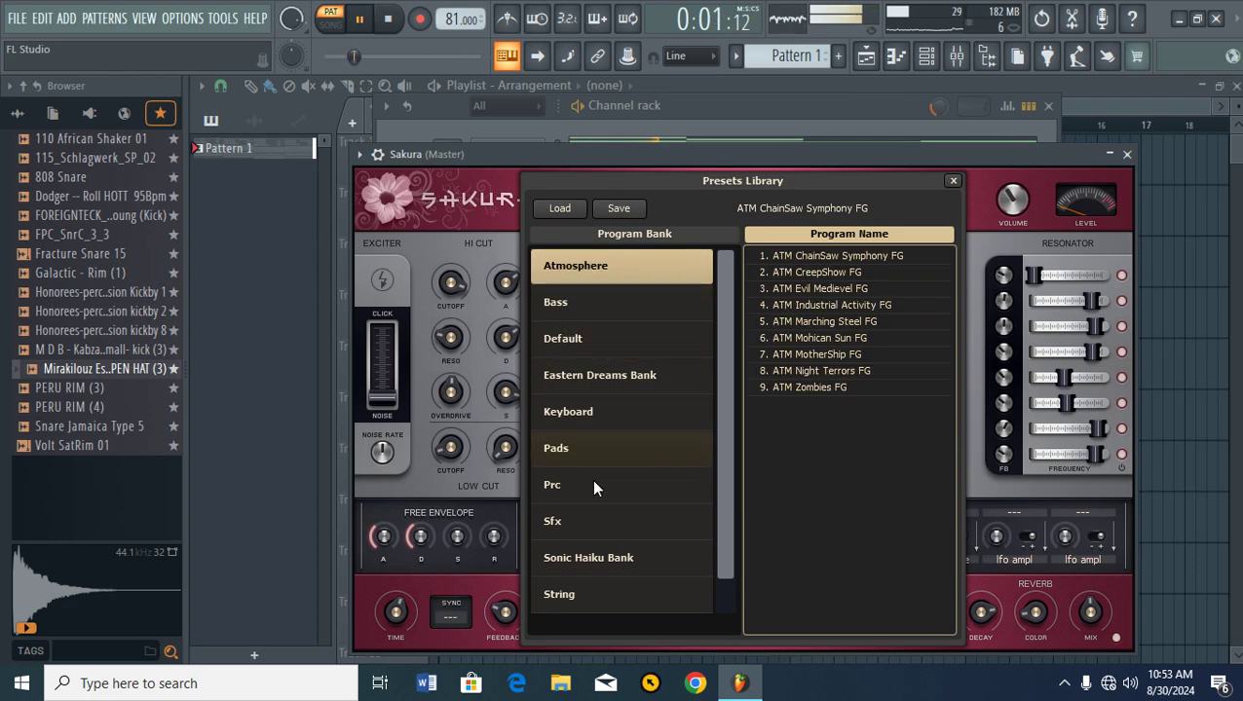
left_click(584, 592)
left_click(808, 503)
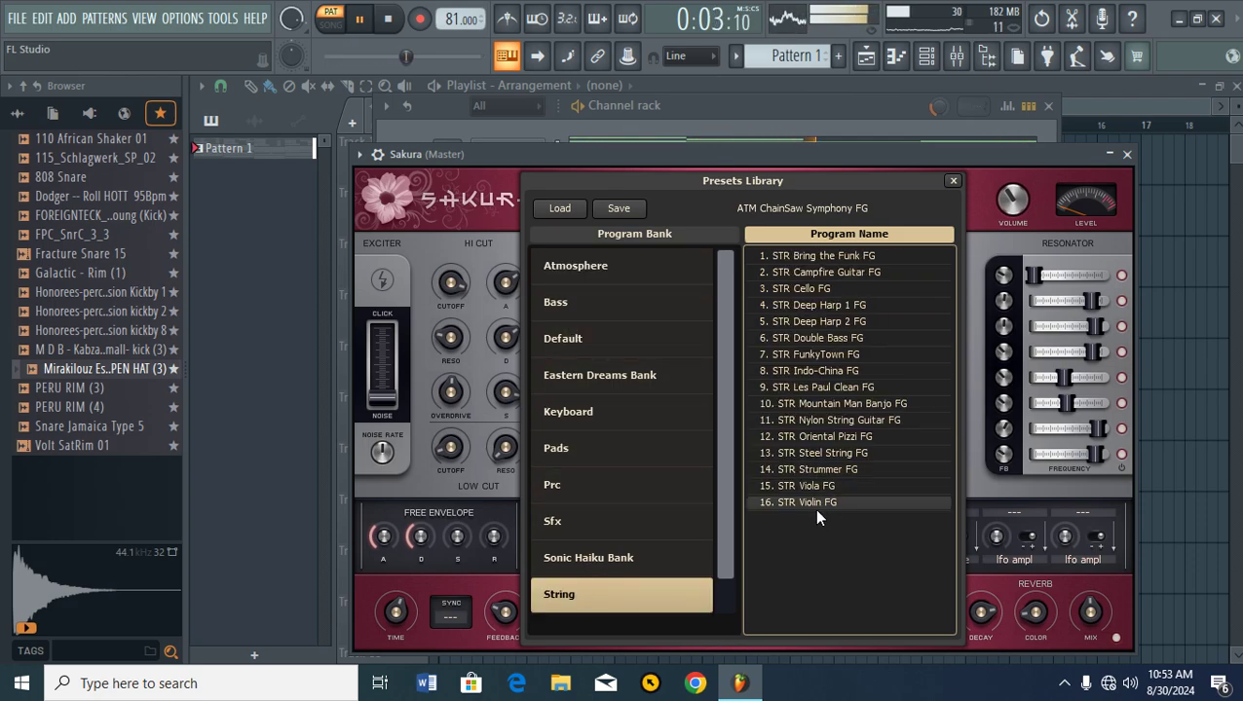
left_click(1127, 155)
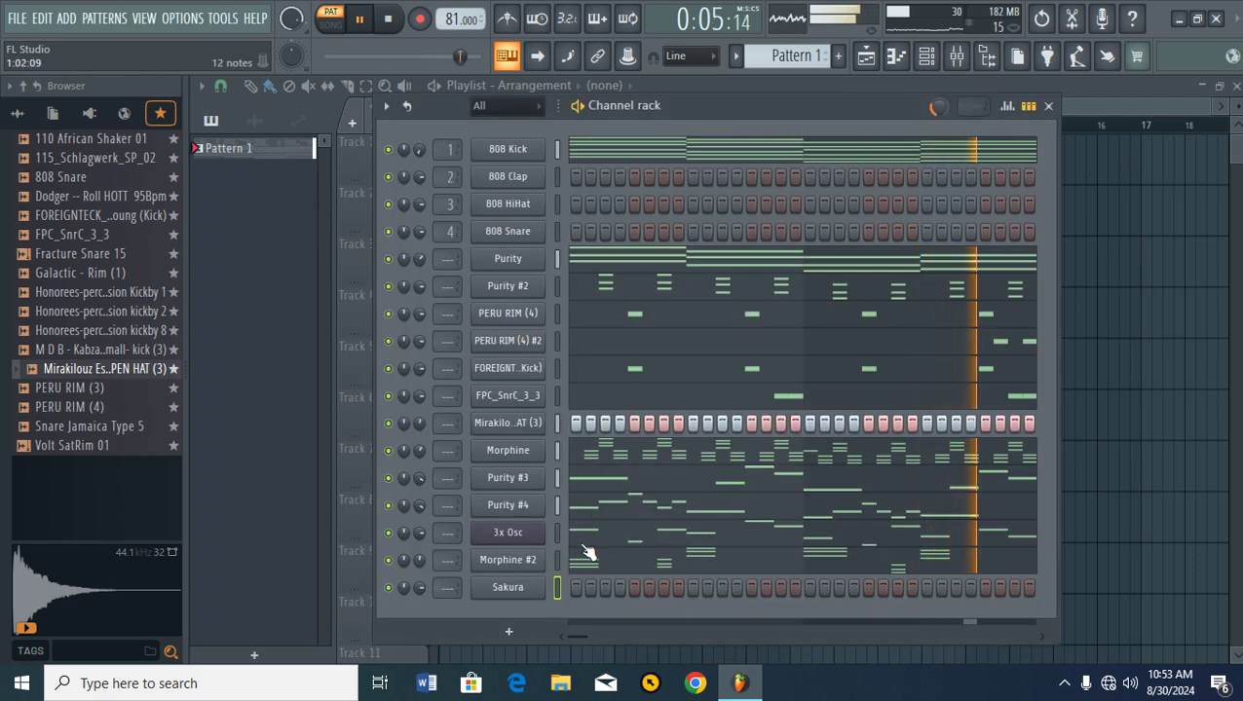
- Add a three-step G5 note at the start of bar 1 in Sakura's piano roll
right_click(505, 591)
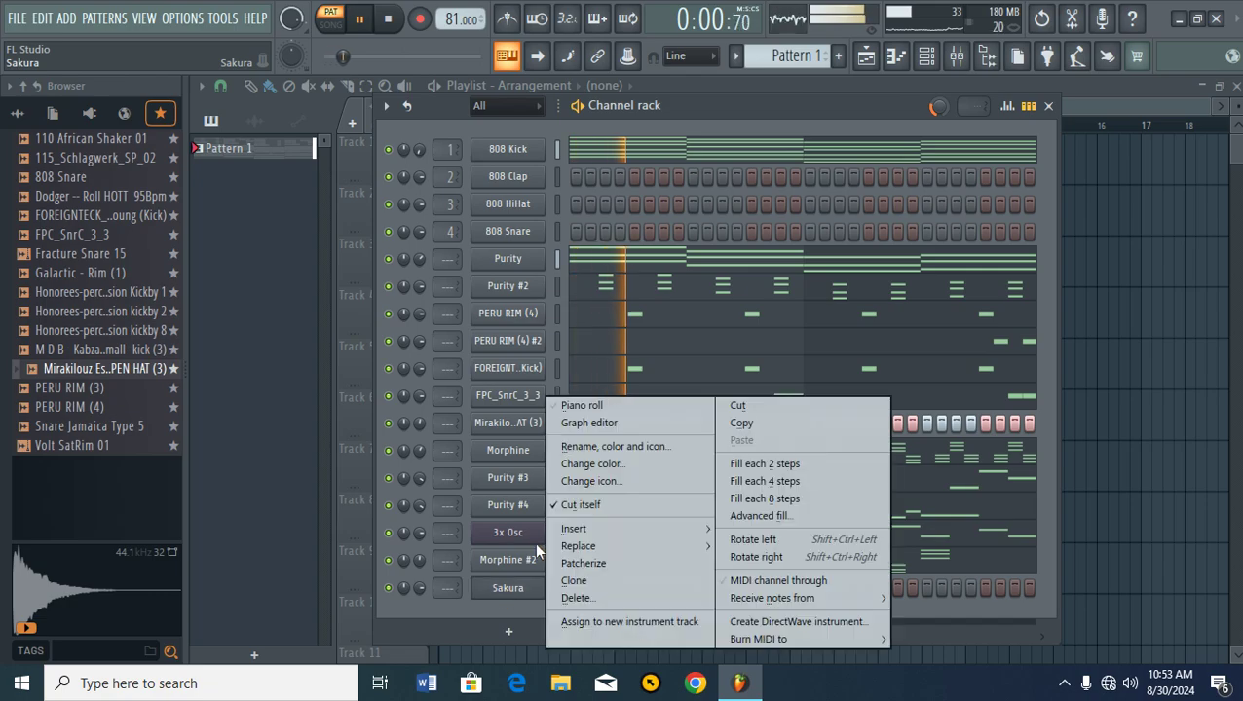
left_click(582, 406)
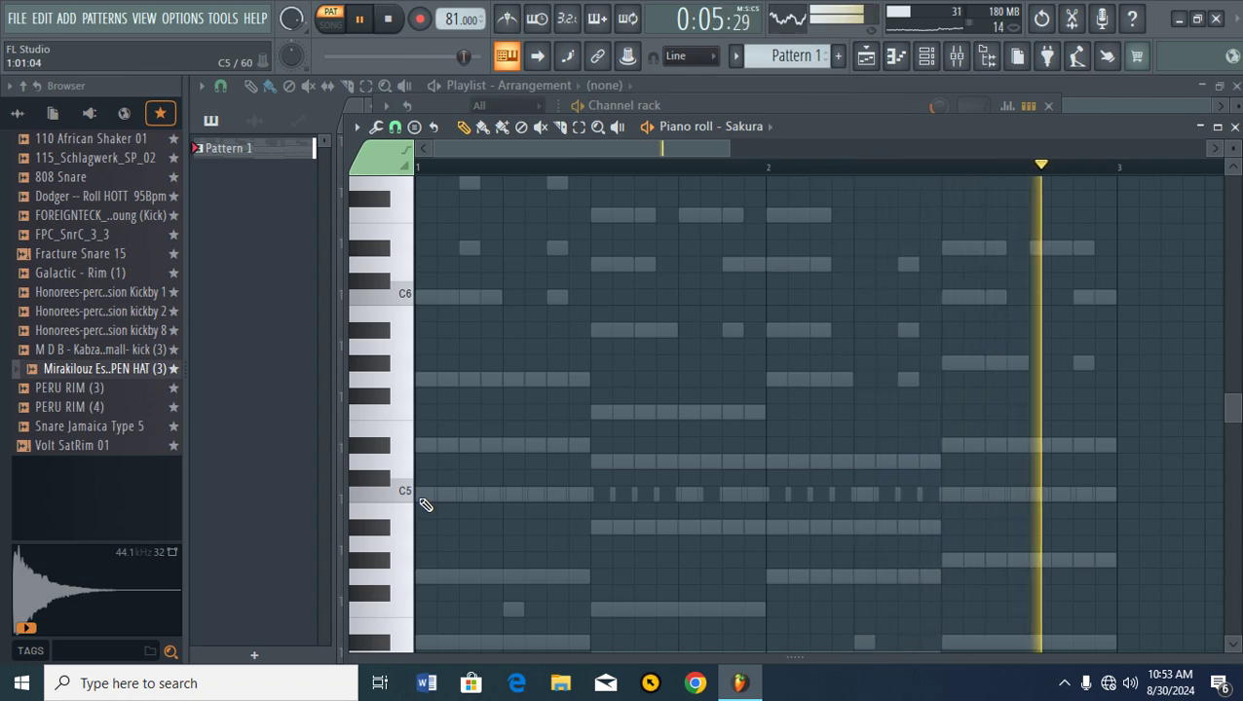
left_click(423, 379)
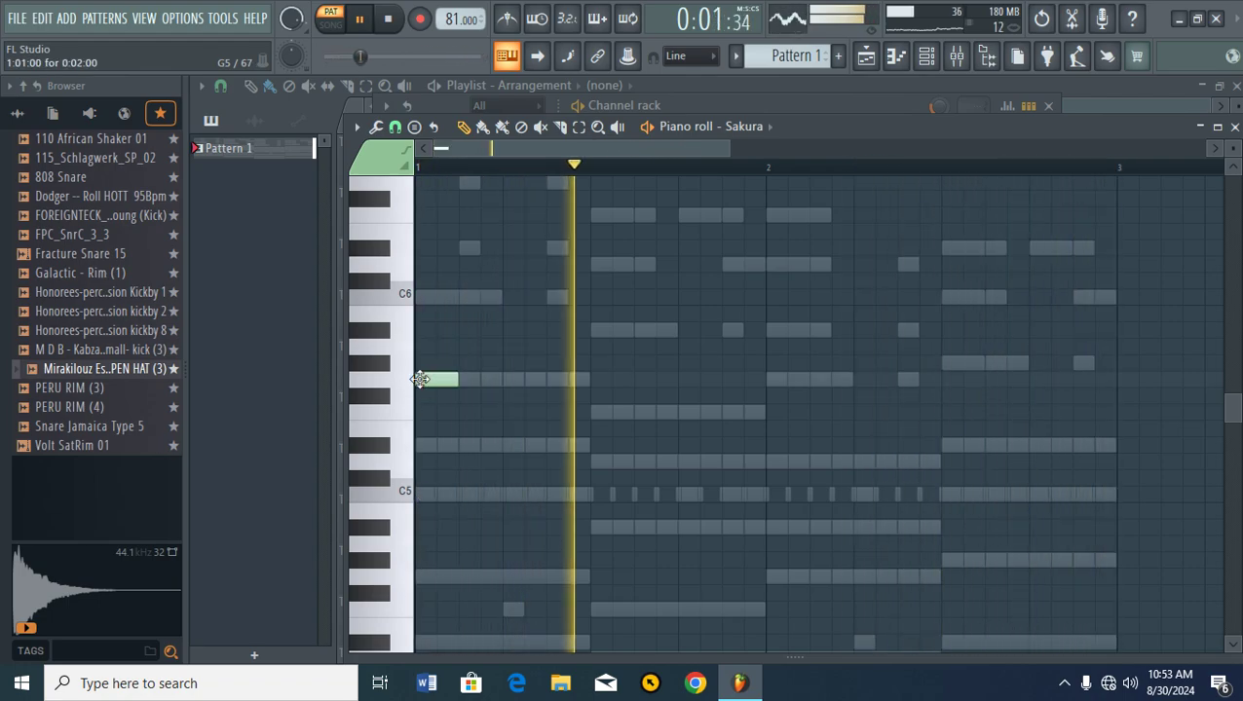
mouse_move(465, 379)
left_mouse_down()
mouse_move(502, 379)
mouse_move(479, 379)
left_mouse_up()
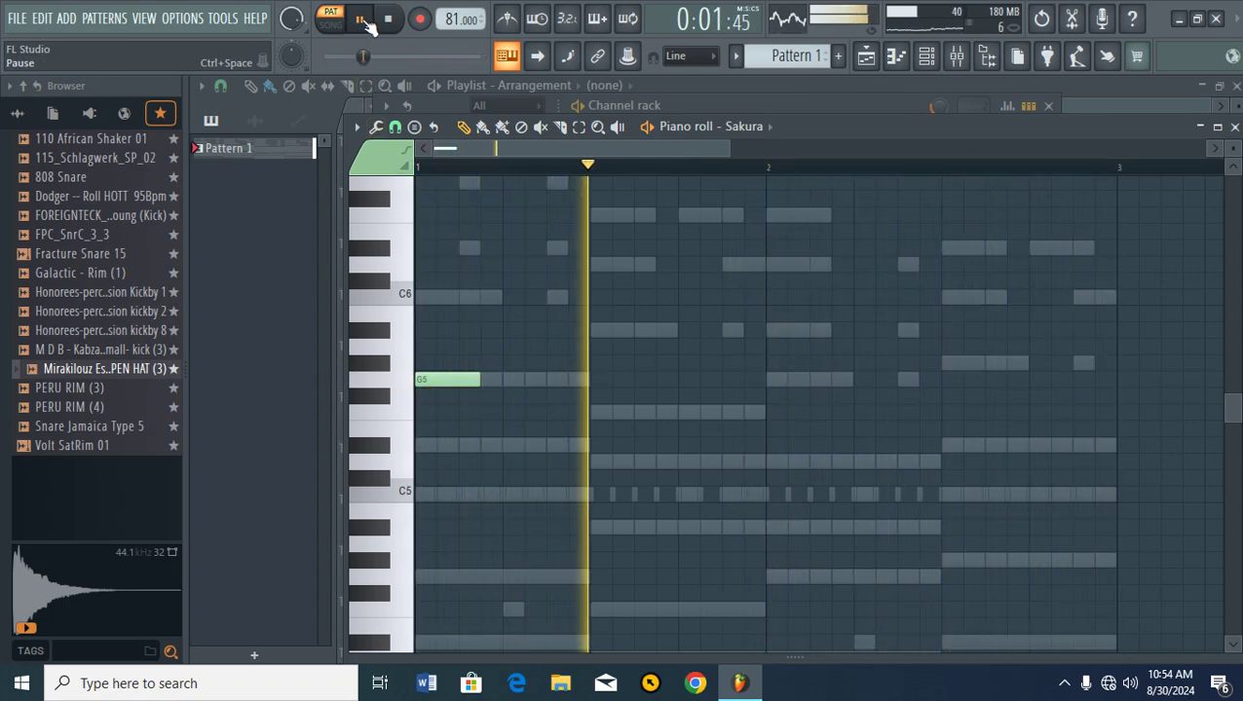
- Add three-step notes in Sakura's piano roll: D#5 on beat 2 and F5 on beat 4 of bar 1
left_click(926, 57)
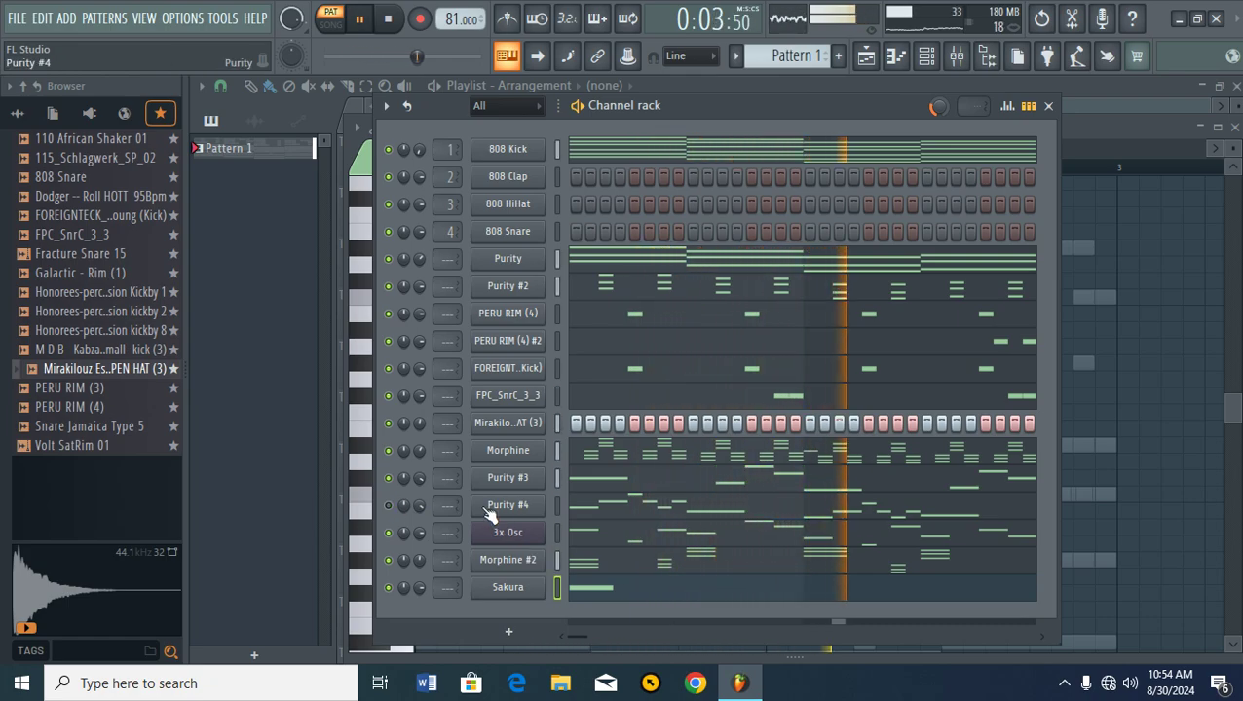
left_click(652, 591)
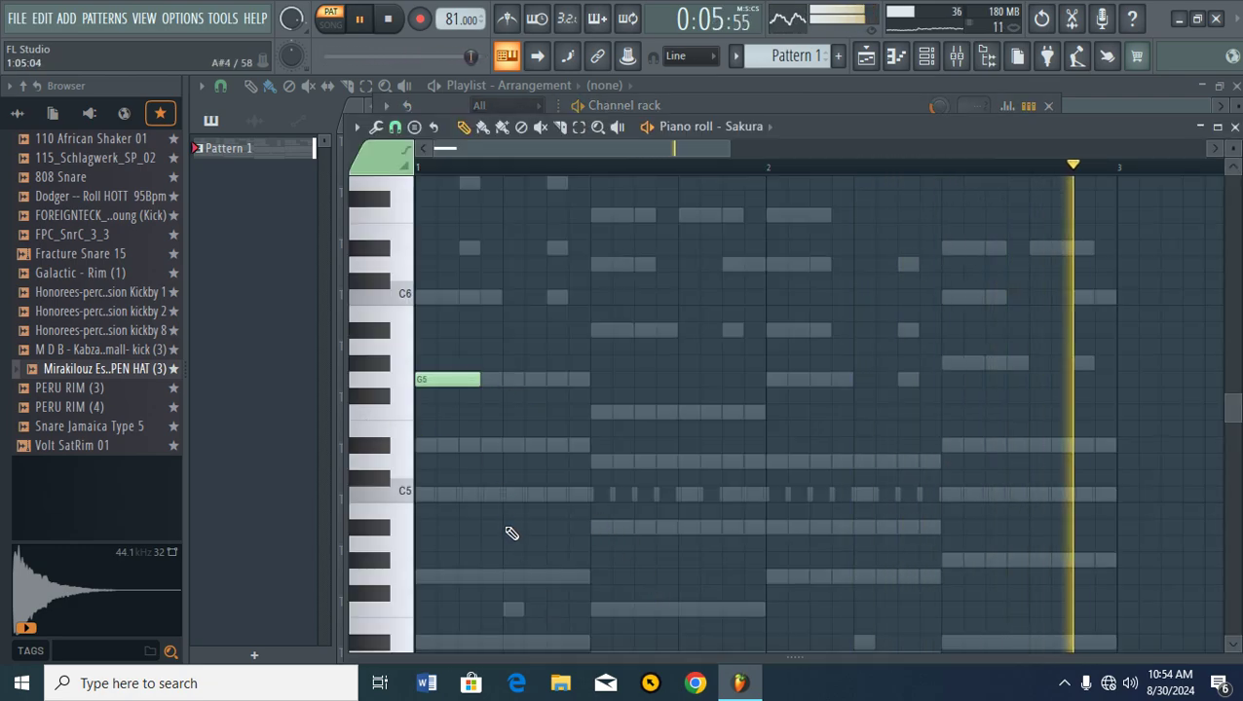
left_click(506, 446)
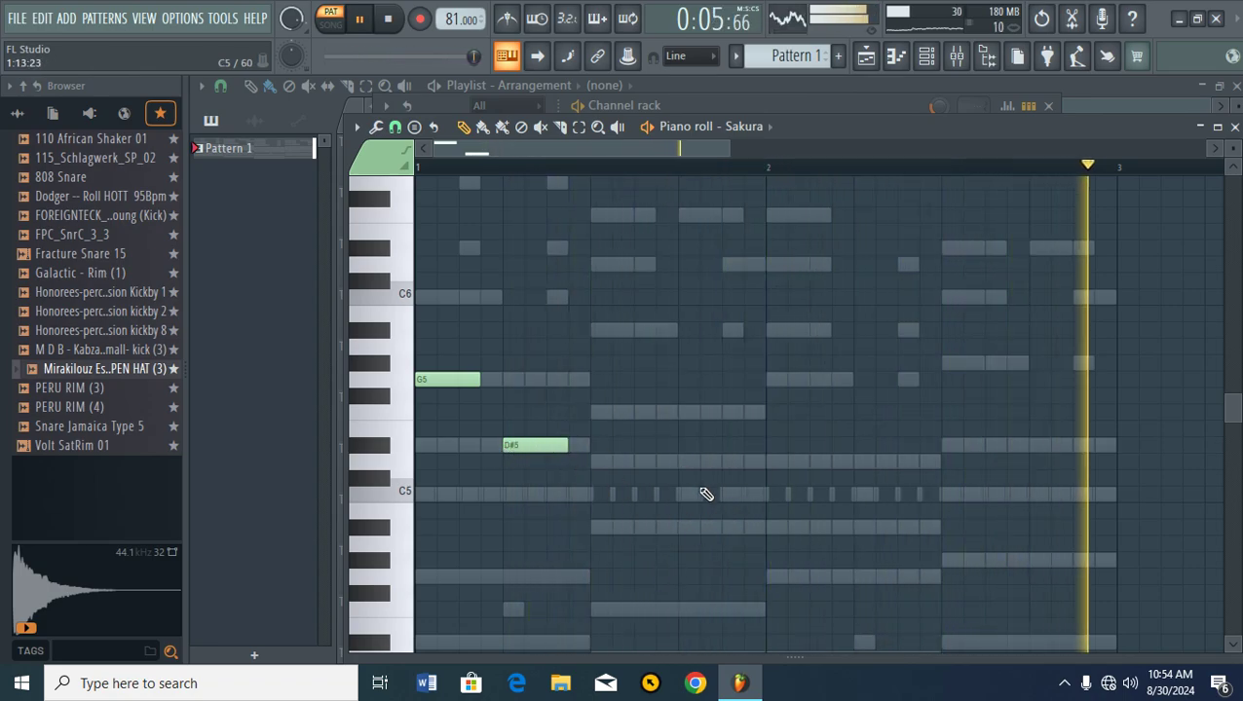
left_click(682, 412)
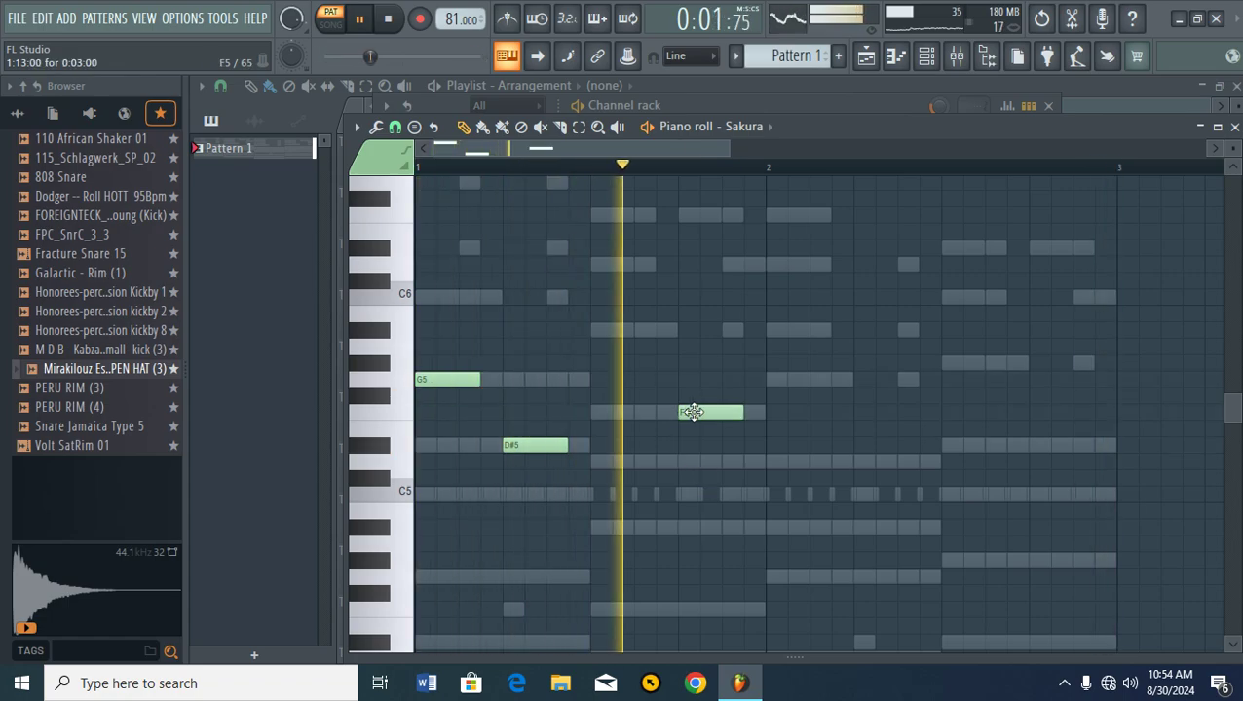
- Add a one-step A#5 on beat 4 of bar 1 and turn it into a slide note
left_click(685, 329)
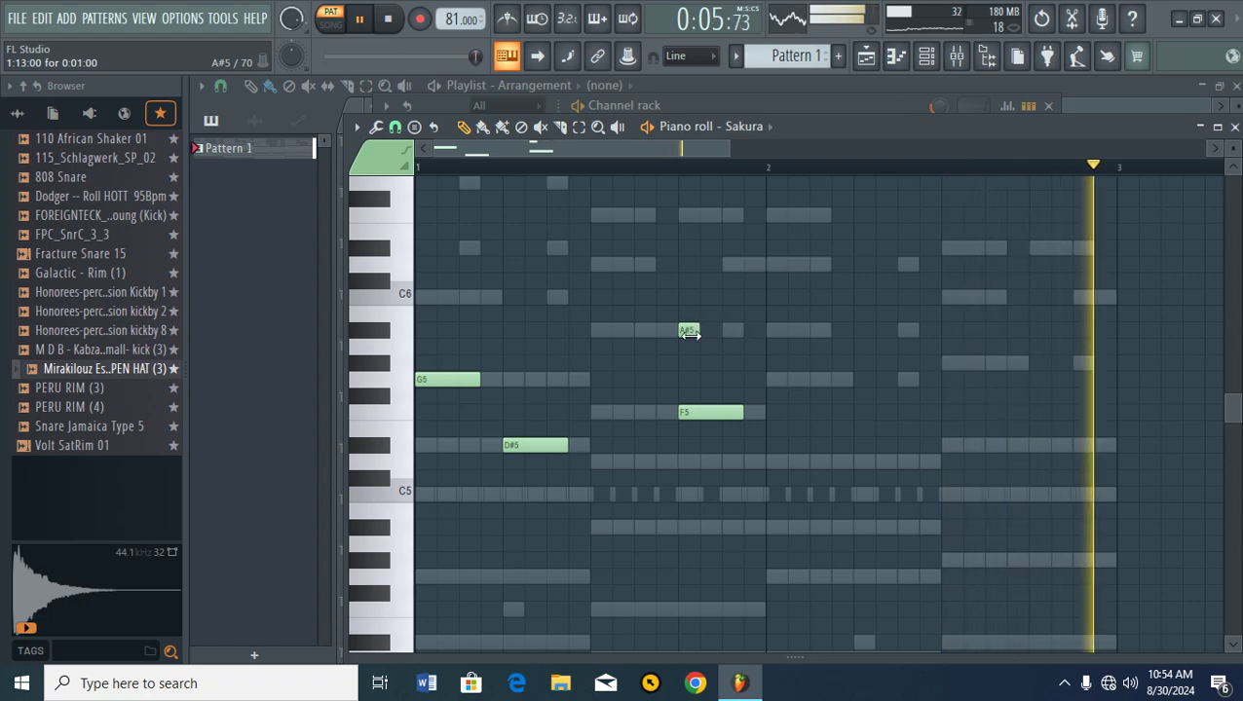
double_click(688, 333)
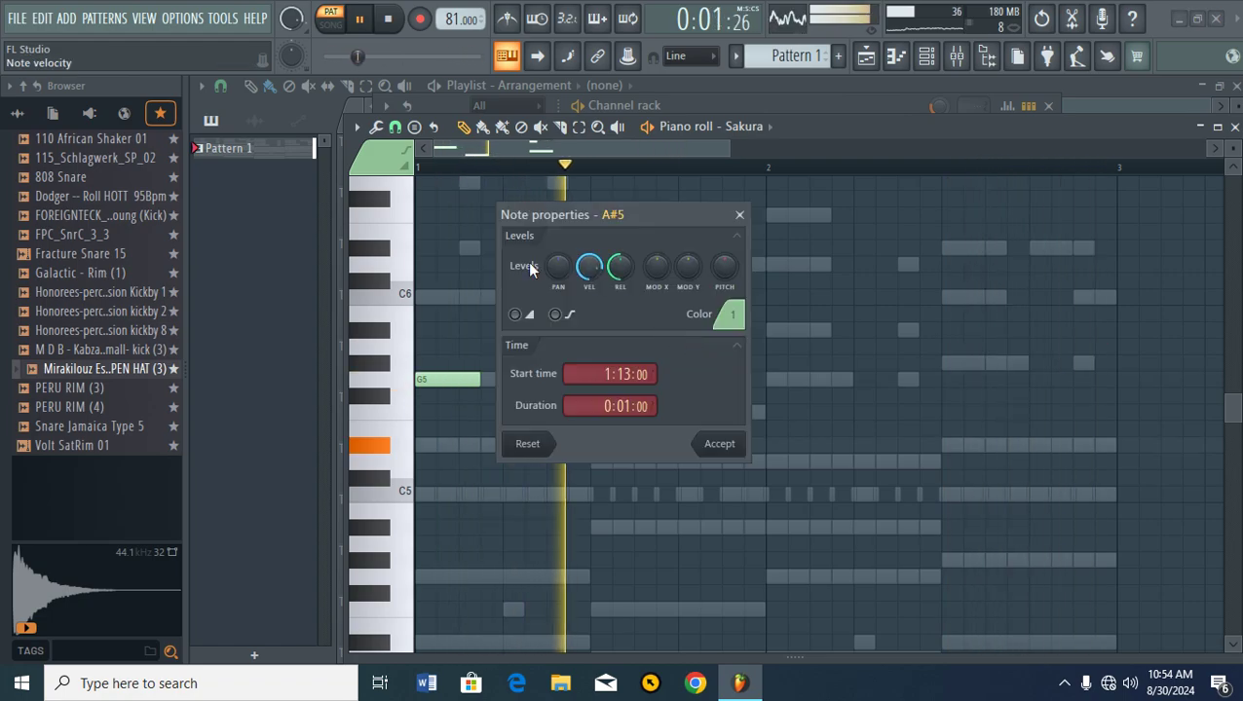
left_click(518, 314)
left_click(725, 443)
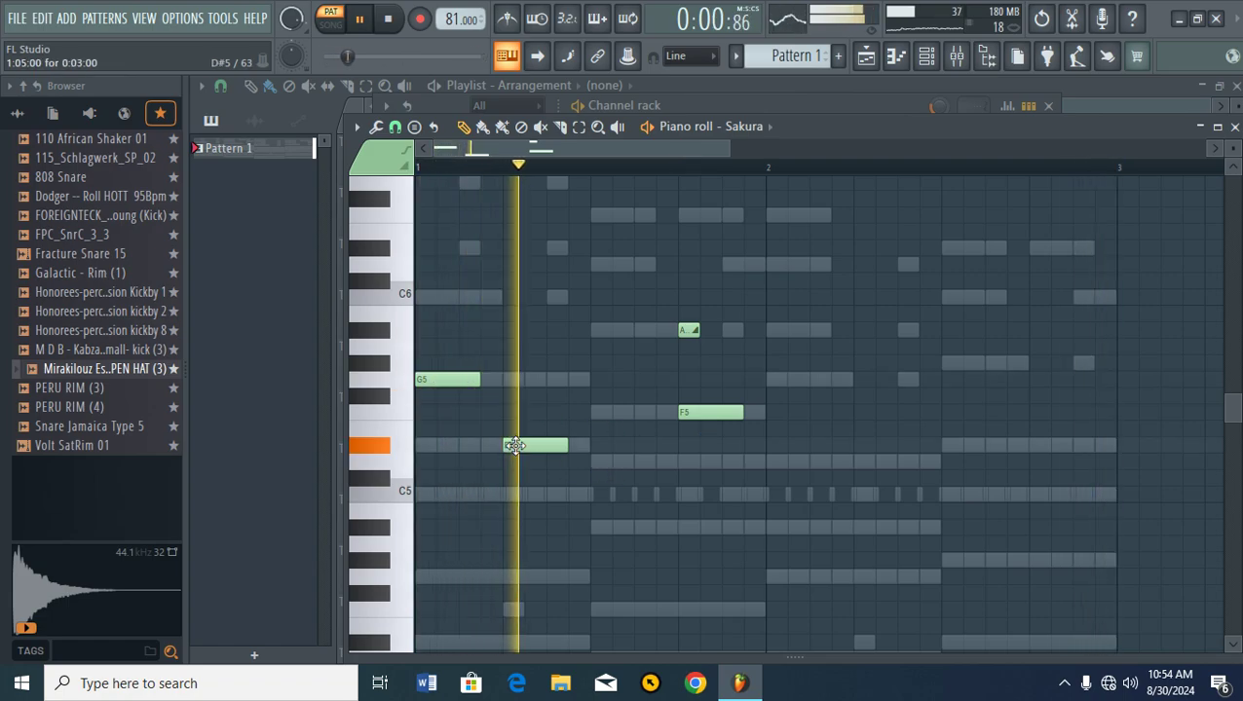
- Add three-step notes G5 at the start of bar 2 and D5 on beat 2 of bar 2
left_click(804, 379)
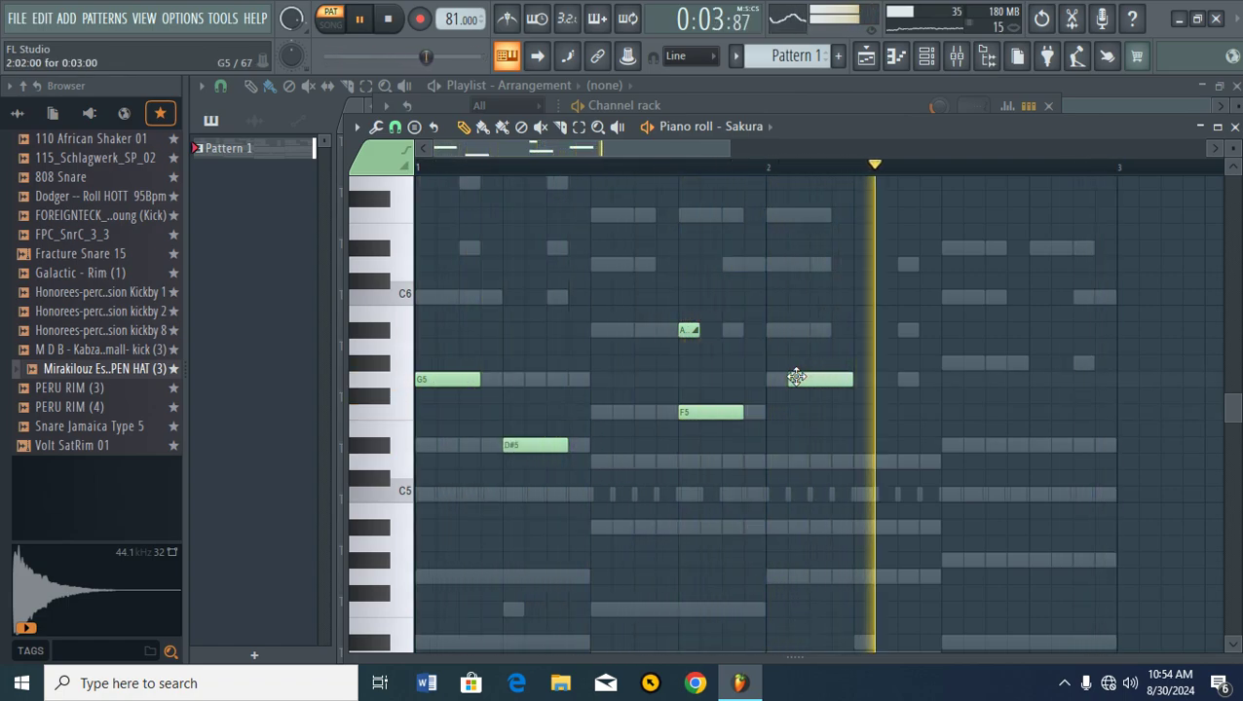
left_click_drag(804, 378, 783, 379)
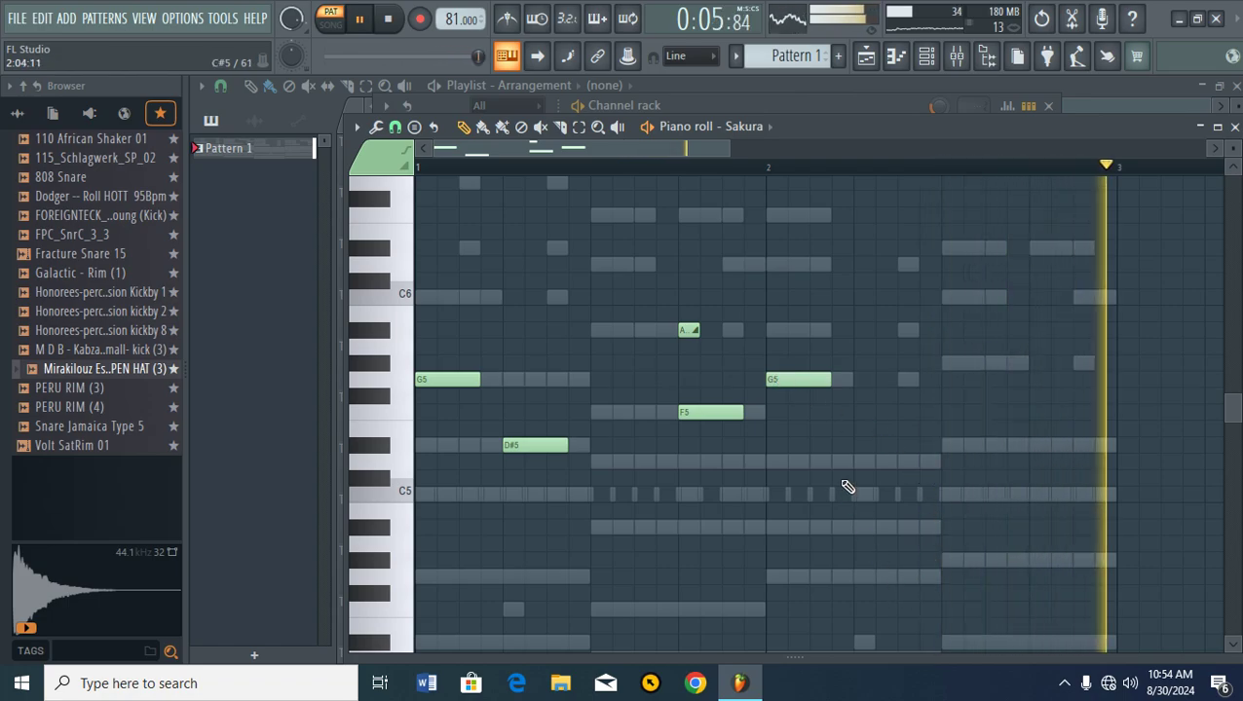
left_click(866, 463)
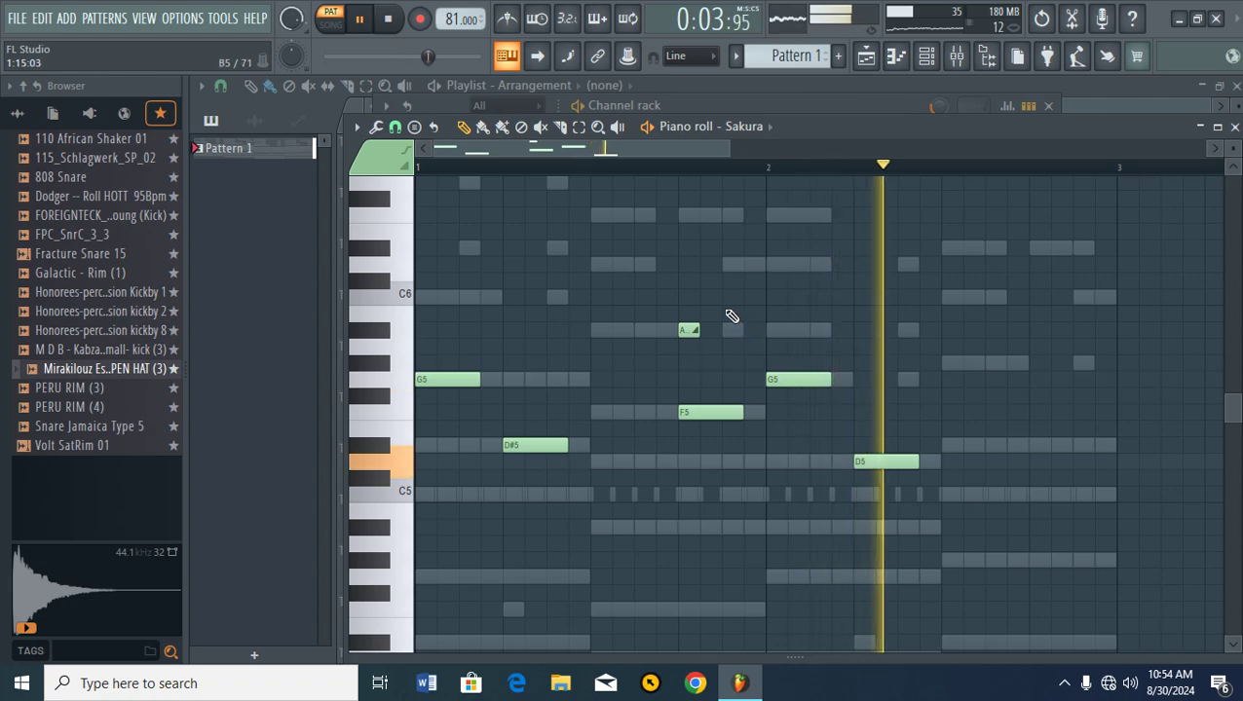
- Duplicate the F5 note and its A#5 slide note to beat 4 of bar 2, transposed to D#5 and G#5
left_click_drag(725, 308, 689, 408)
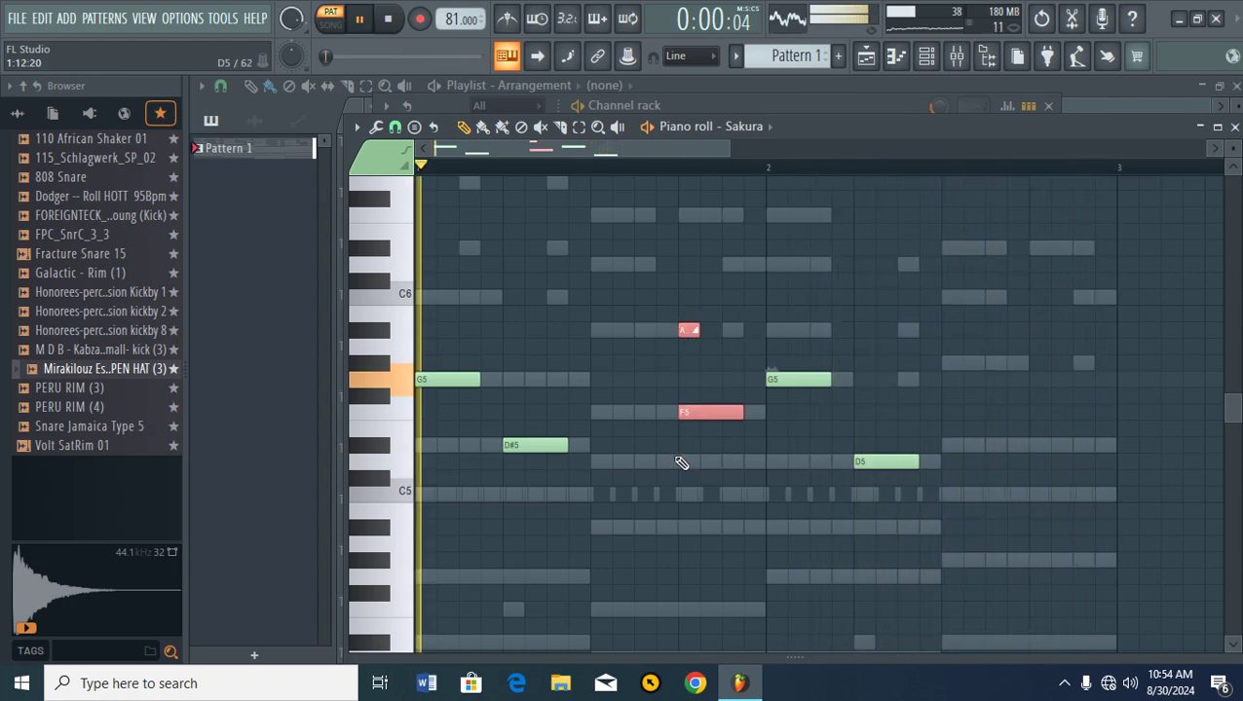
key("ctrl+b")
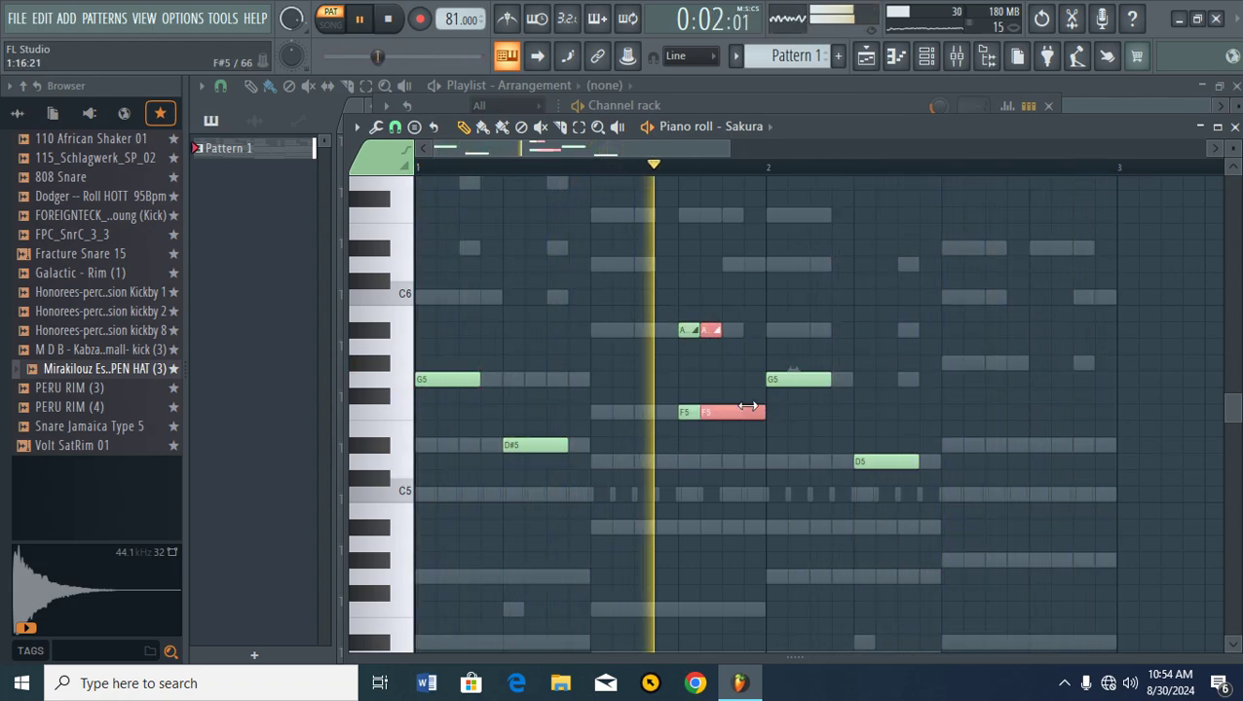
left_click_drag(733, 413, 1012, 452)
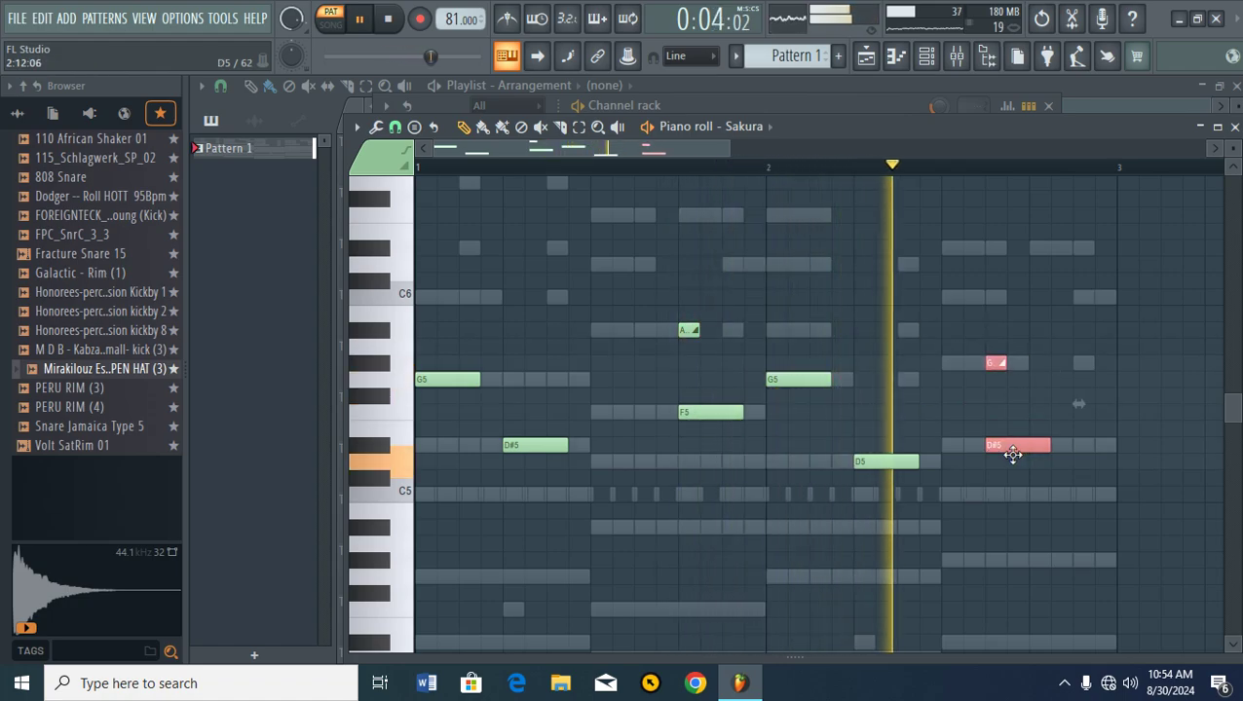
left_click(1064, 343)
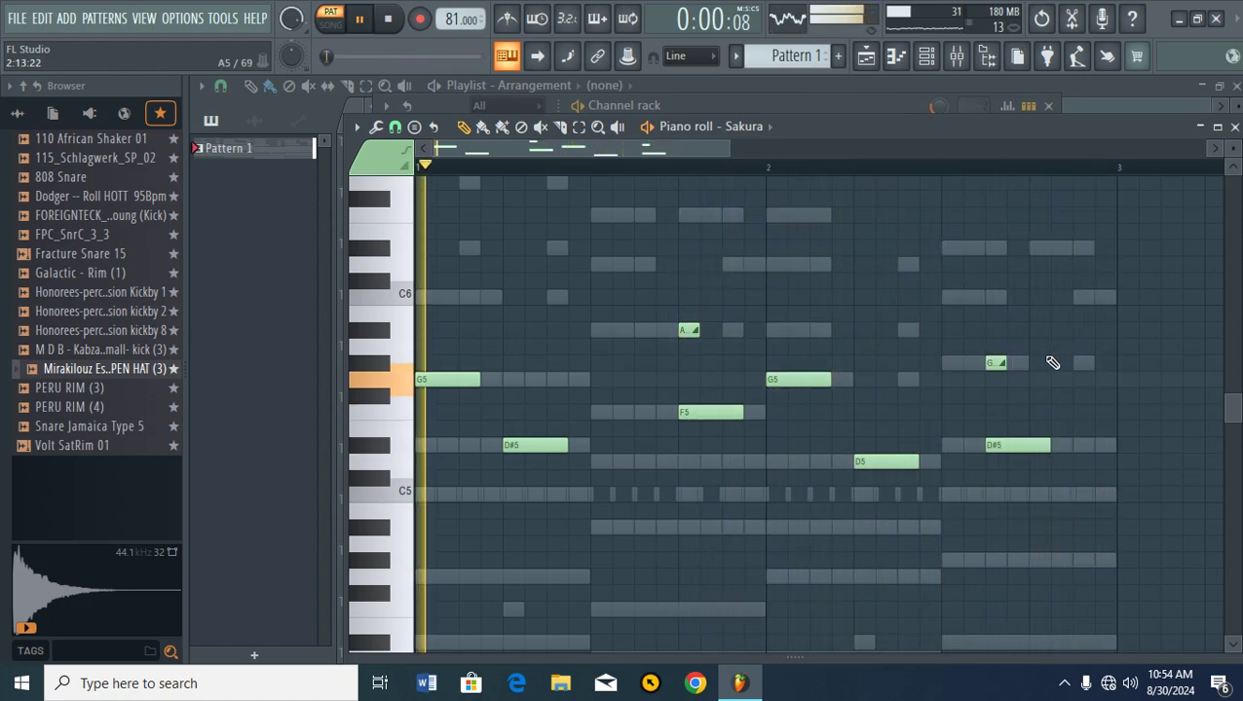
left_click_drag(1055, 341, 971, 498)
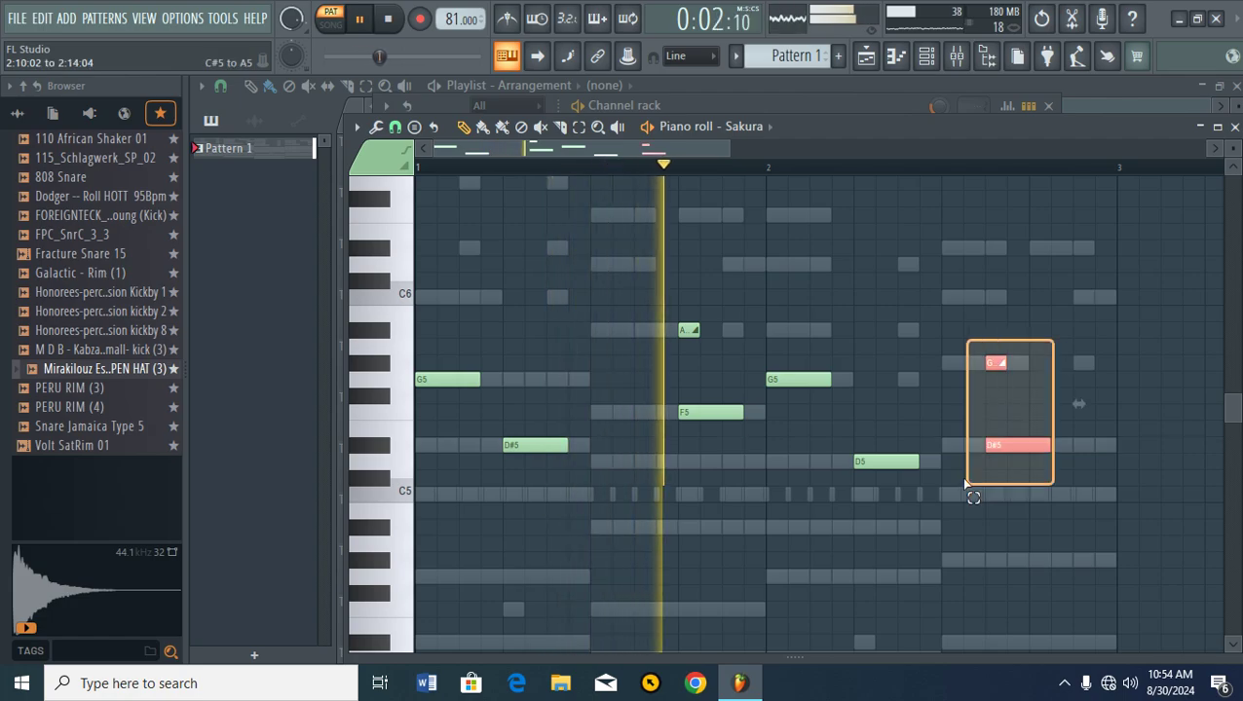
left_click_drag(1005, 444, 1048, 444)
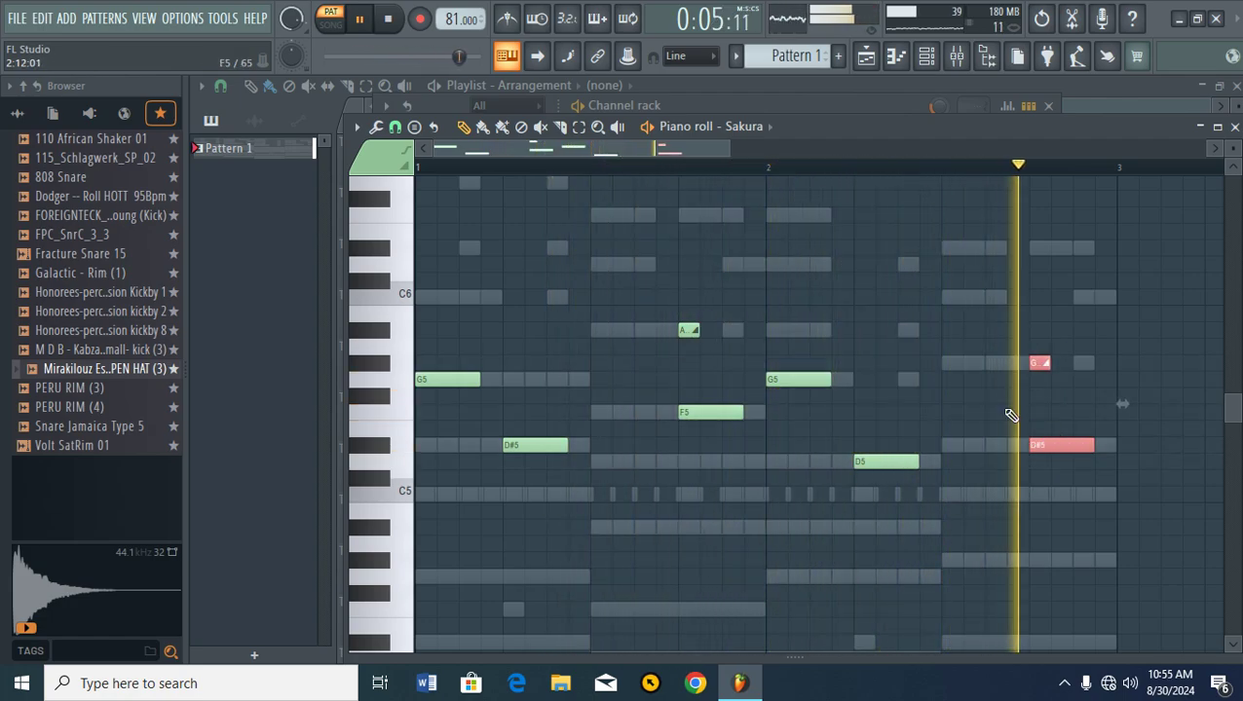
left_click(940, 399, "ctrl")
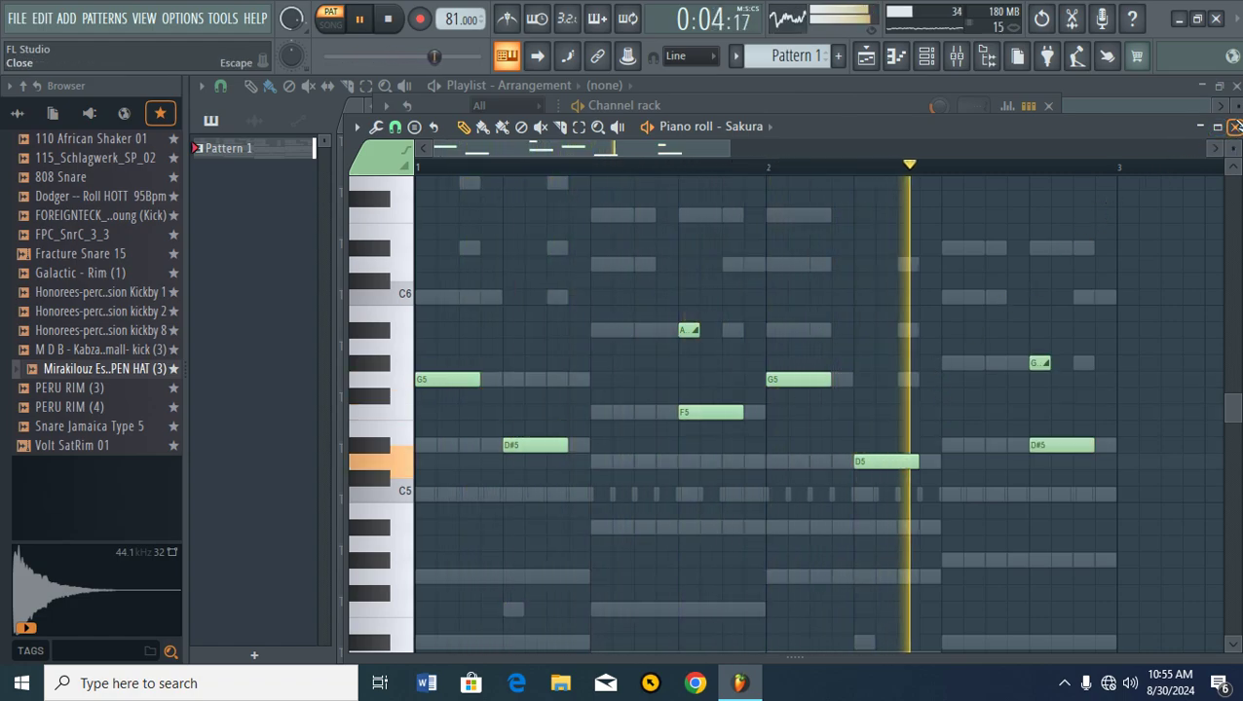
- Close the piano roll, adjust the 3x Osc and Purity #4 channel volumes, and mute Purity #4
left_click(1234, 126)
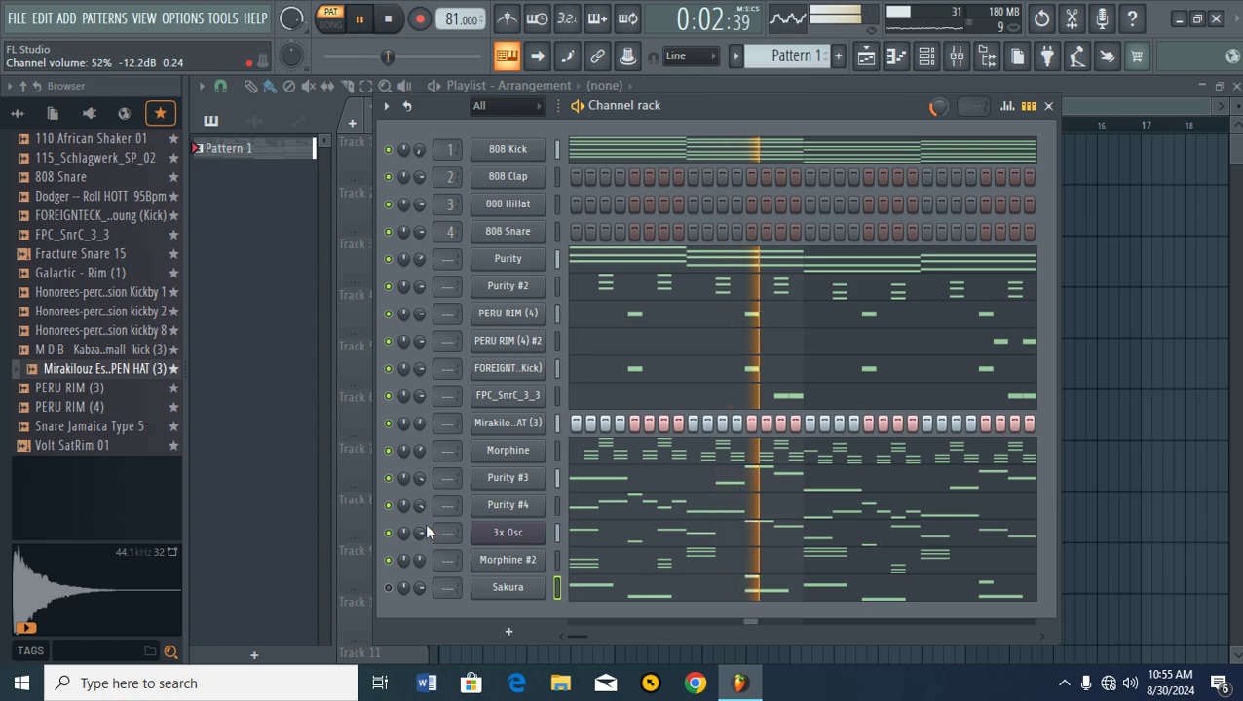
left_click_drag(424, 530, 424, 531)
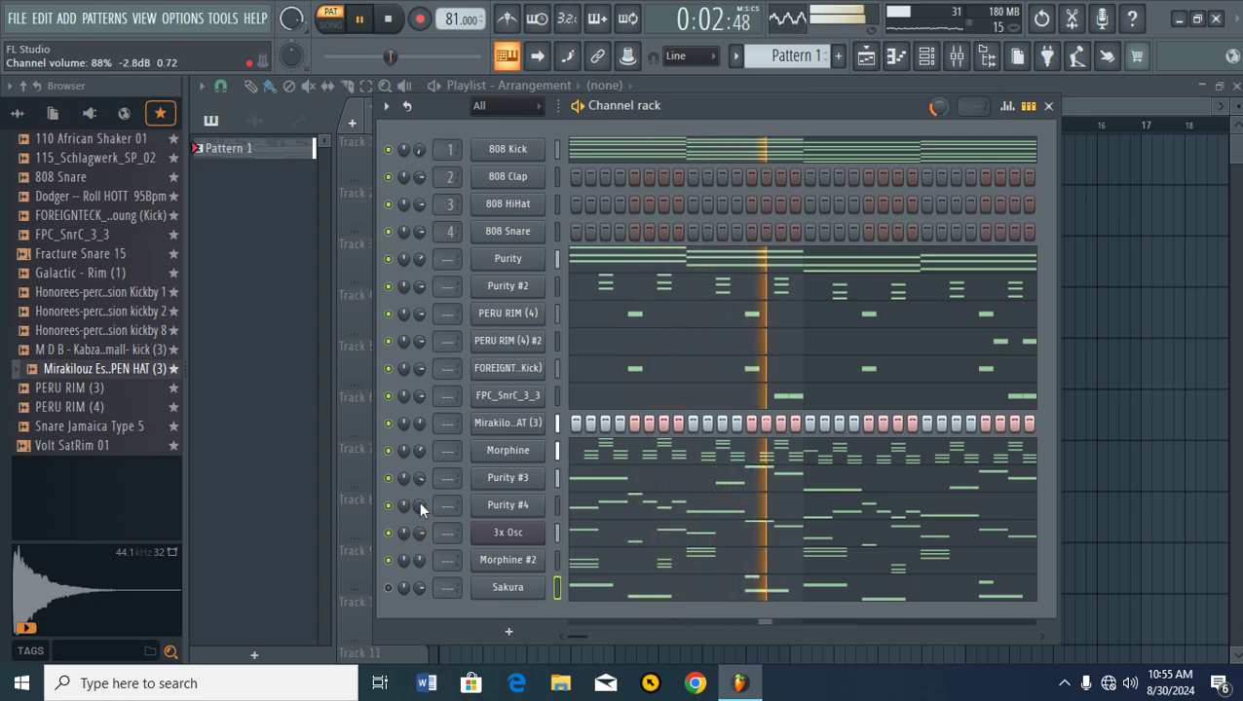
left_click_drag(421, 506, 421, 509)
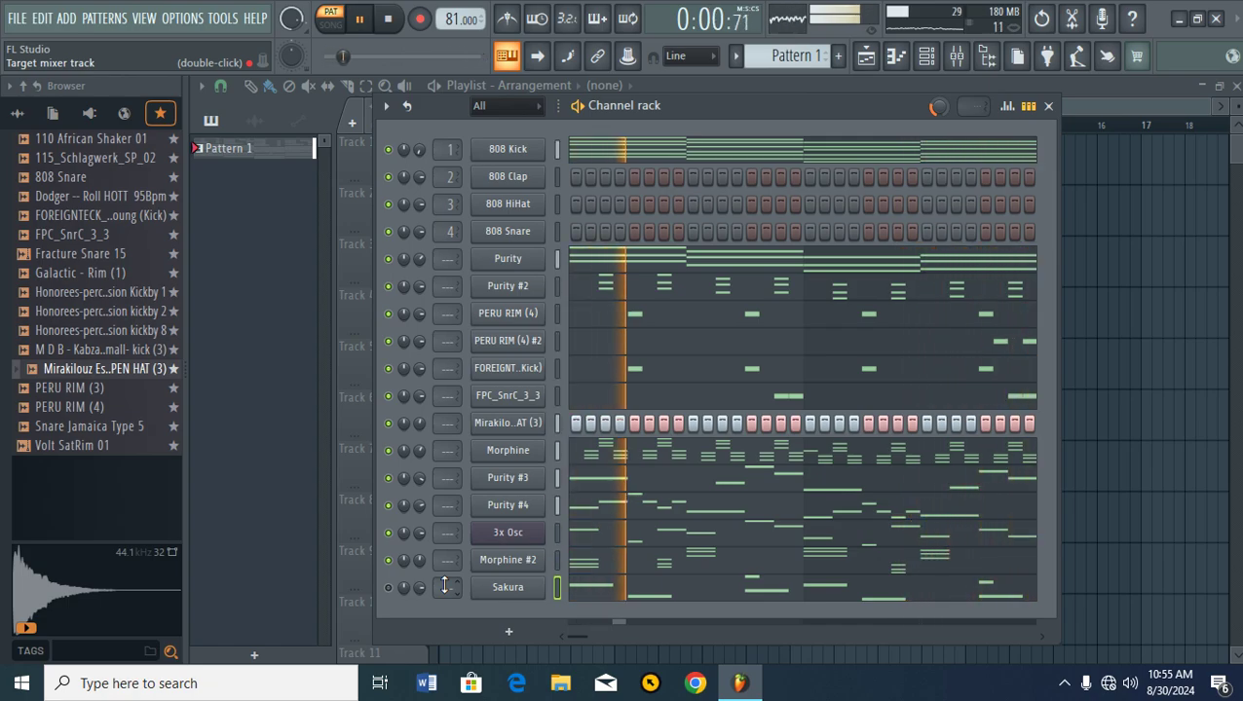
left_click(390, 507)
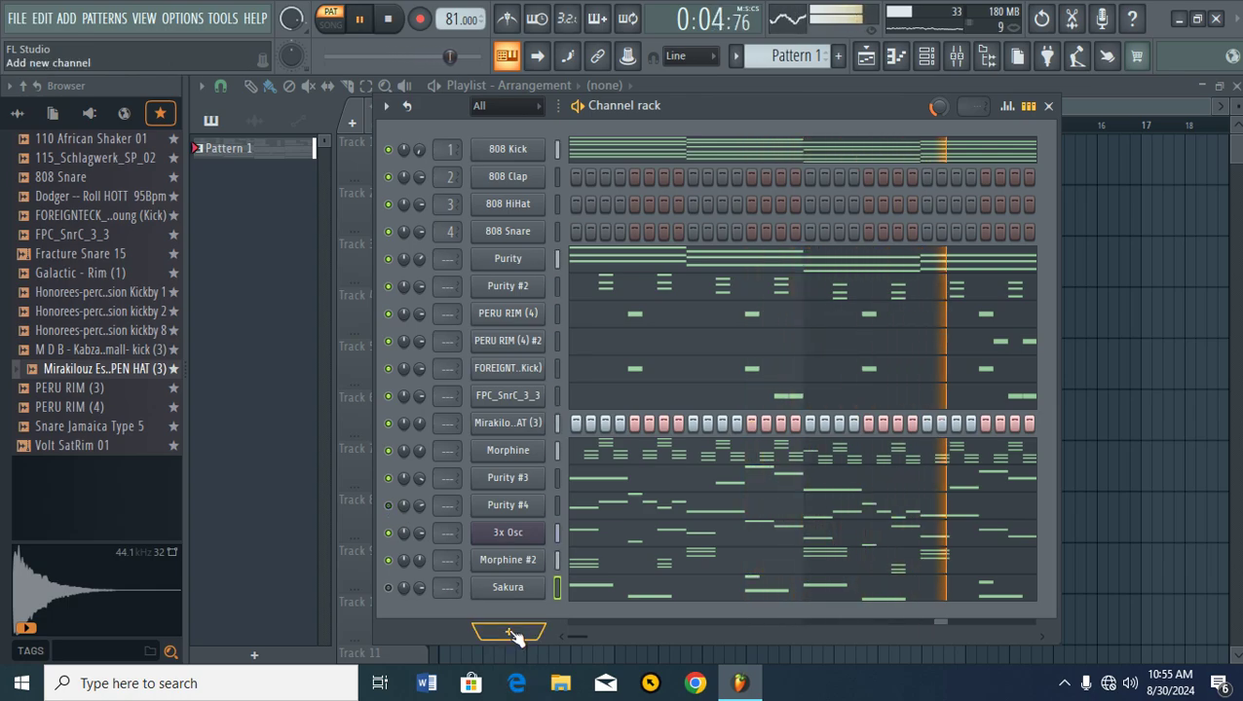
- Add another Purity channel with the Mute & Harm preset from the Guitar & Plucked category and close its plugin window
left_click(508, 632)
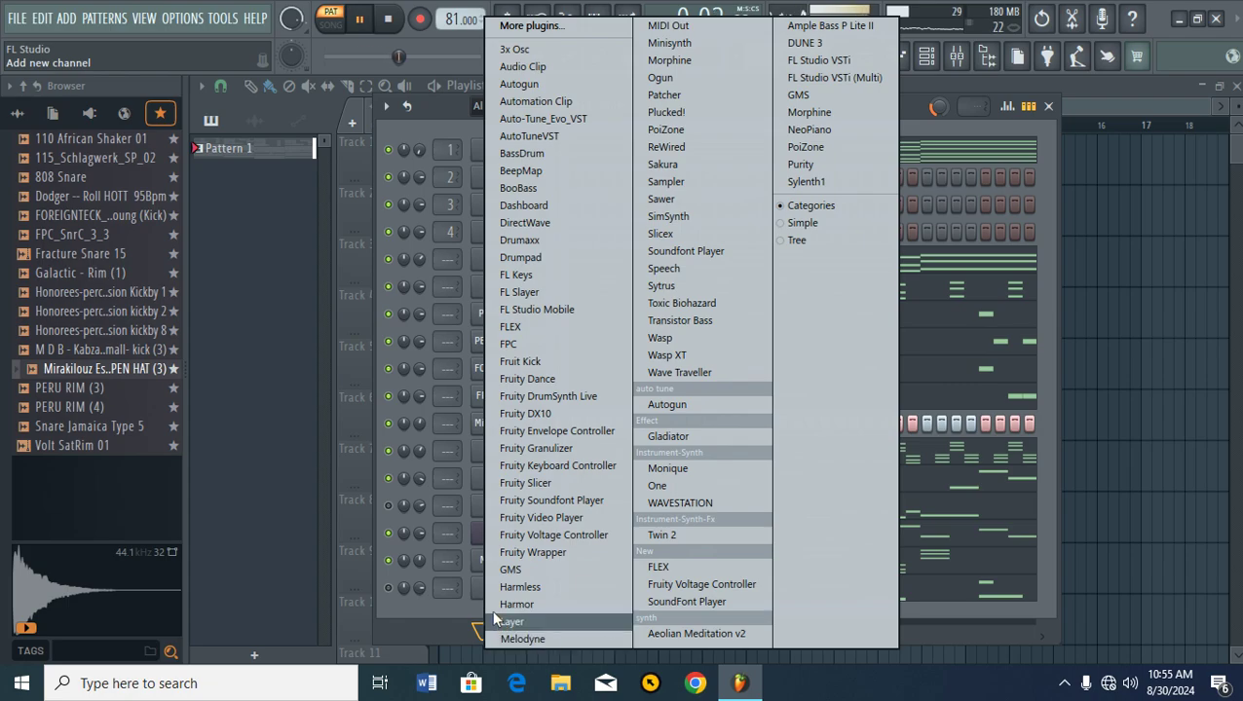
left_click(803, 164)
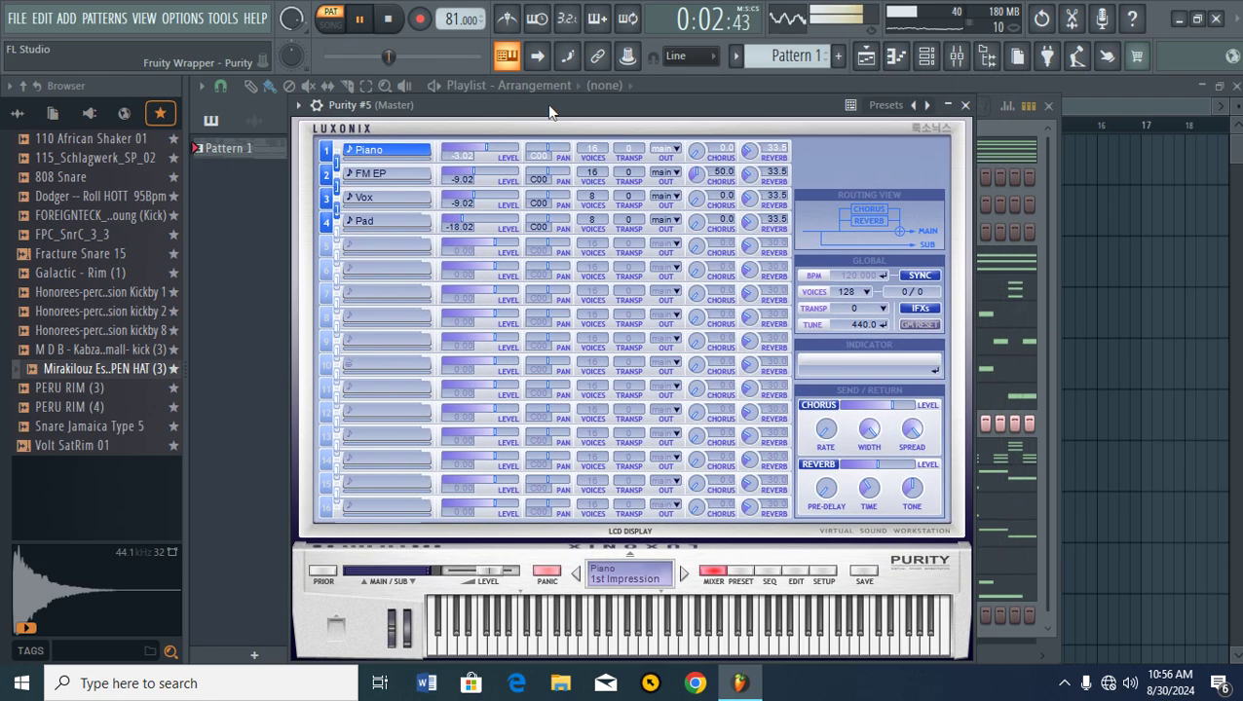
left_click_drag(547, 105, 545, 87)
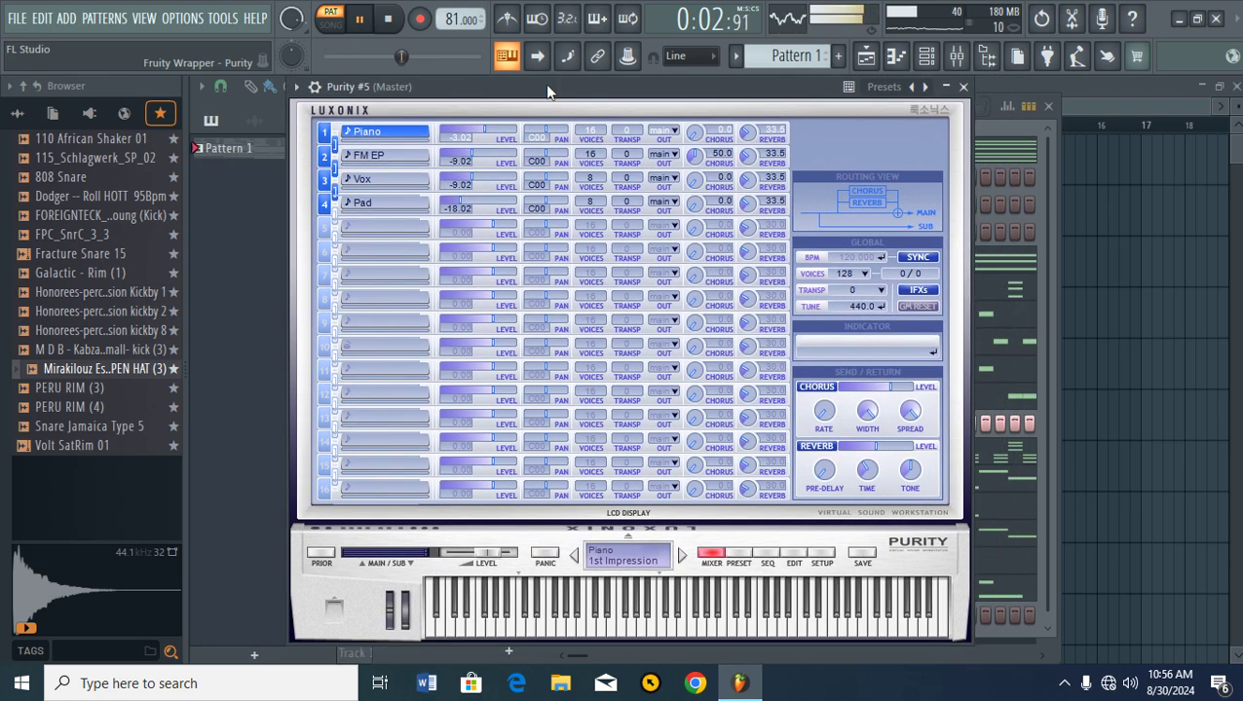
left_click(739, 560)
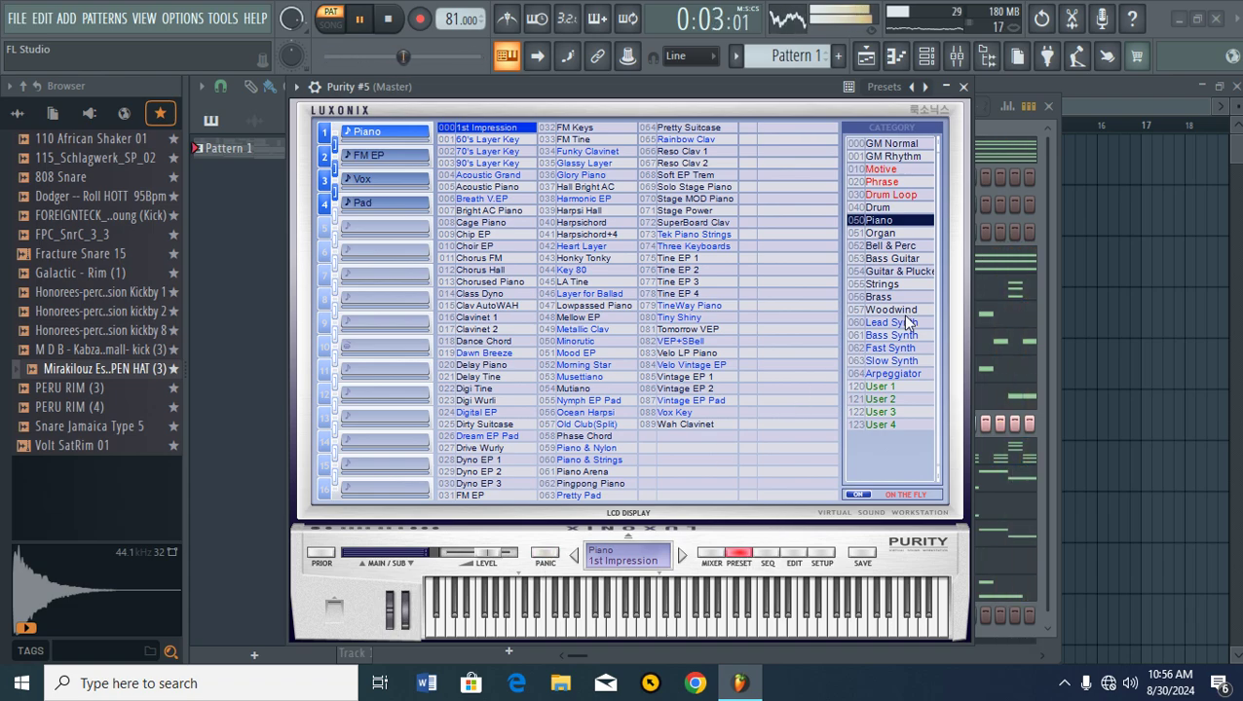
left_click(897, 272)
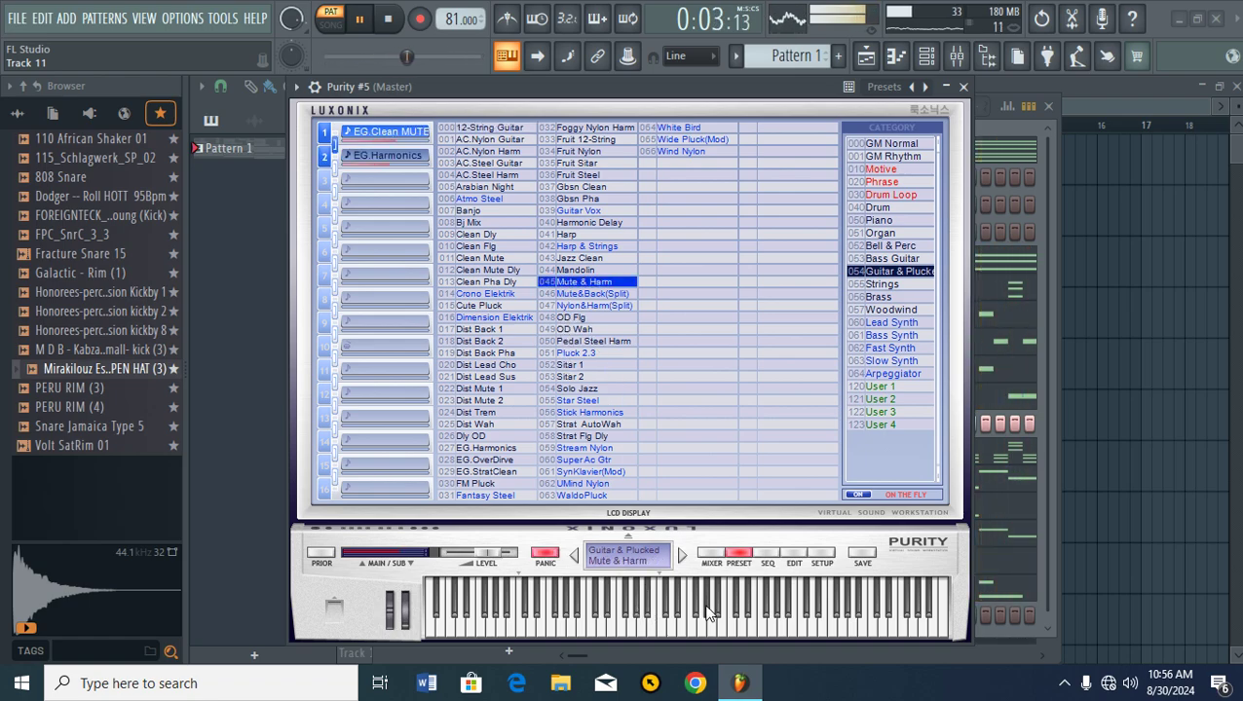
left_click(964, 88)
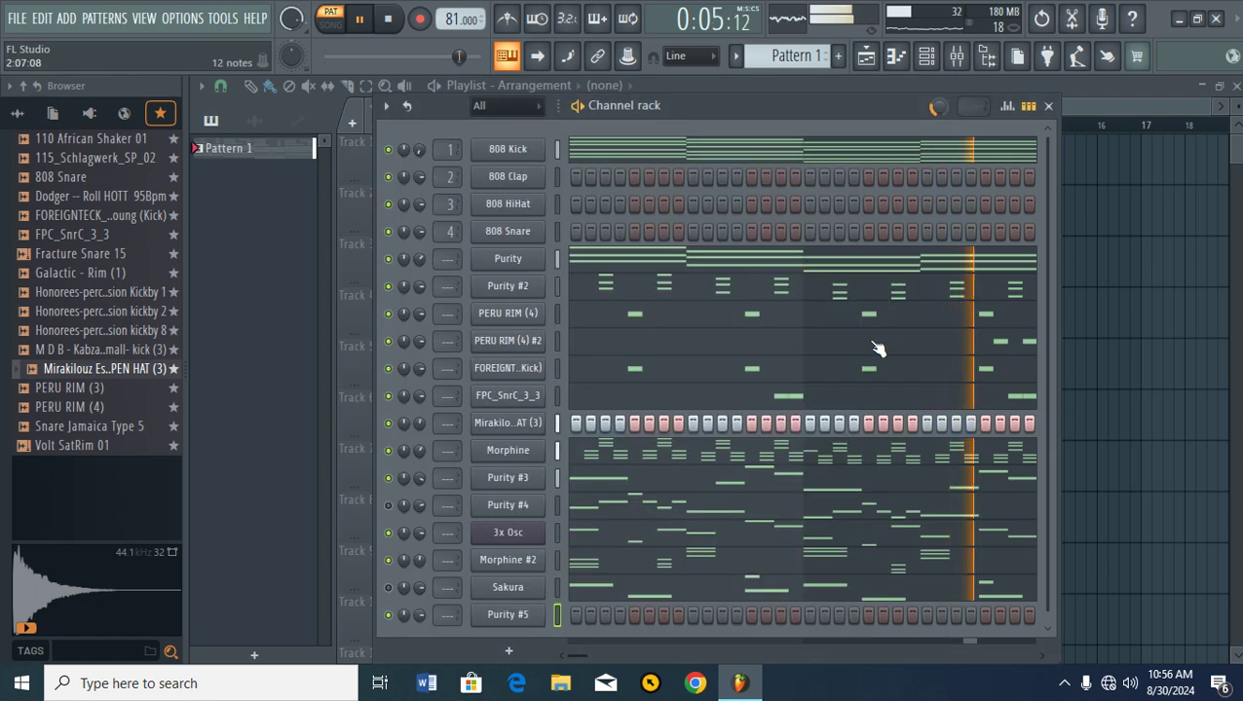
- Pause playback and add five consecutive one-step C5 notes on steps 4 to 8 of bar 1 in Purity #5's piano roll
left_click(366, 20)
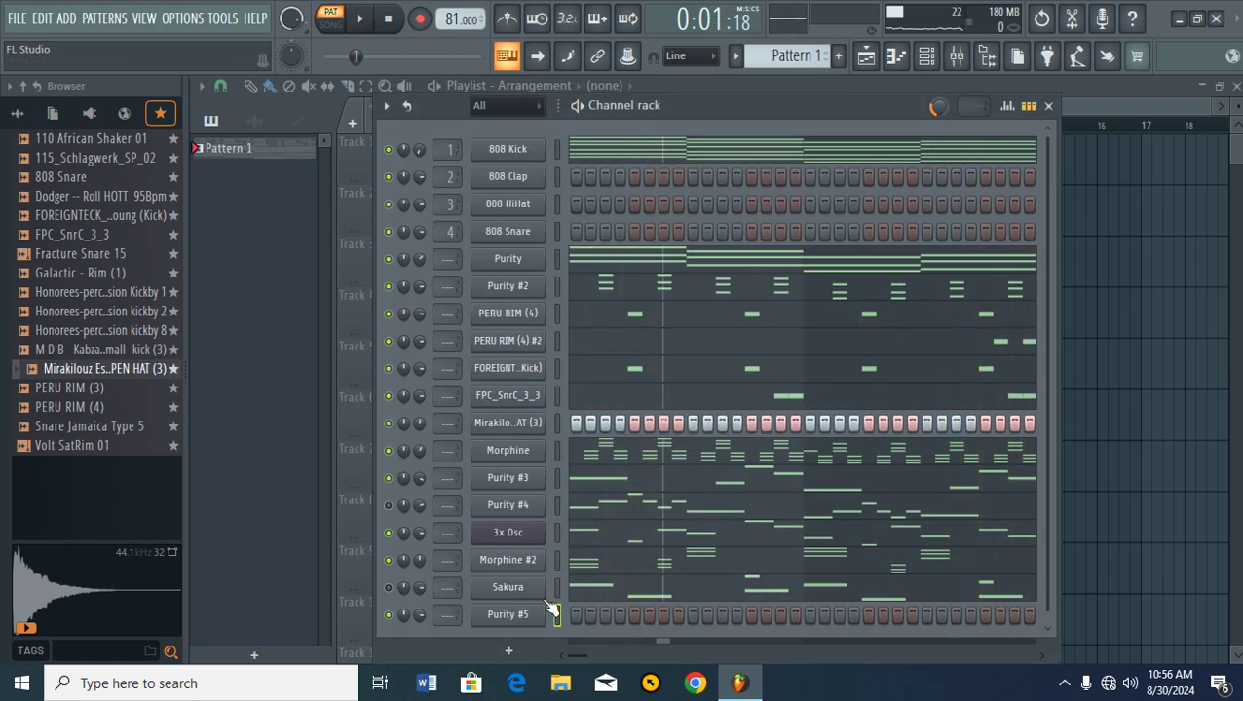
right_click(516, 620)
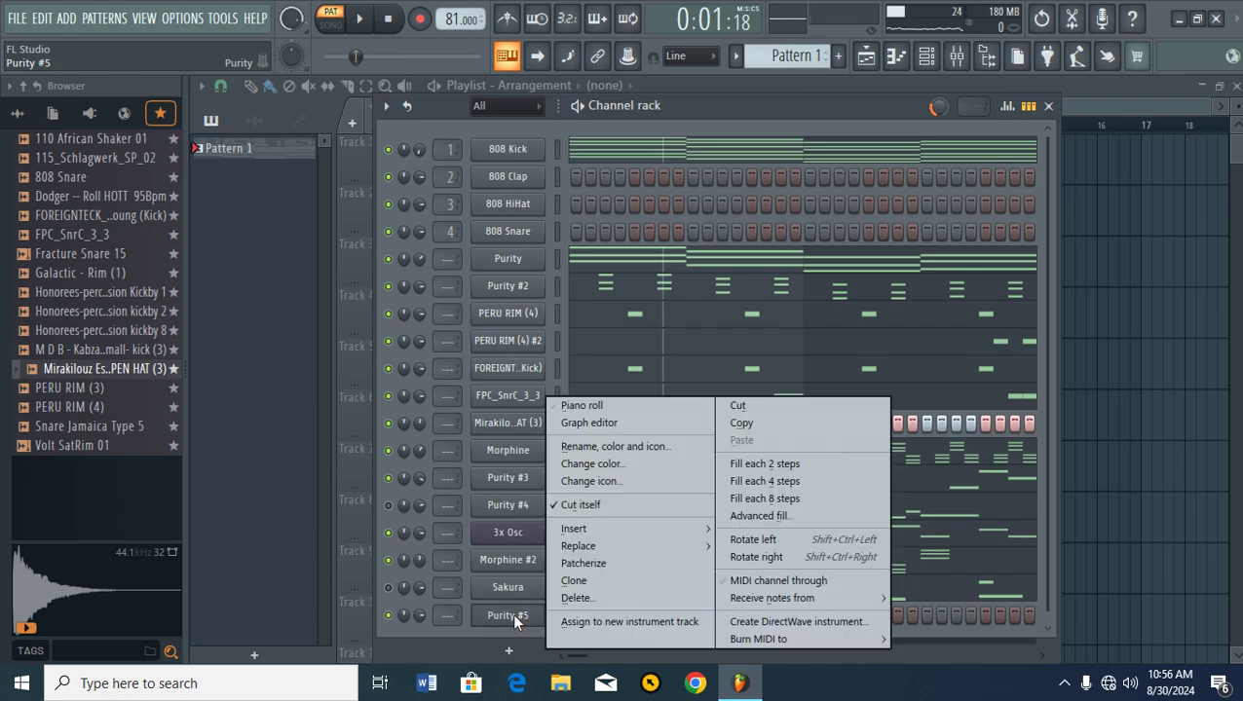
left_click(584, 407)
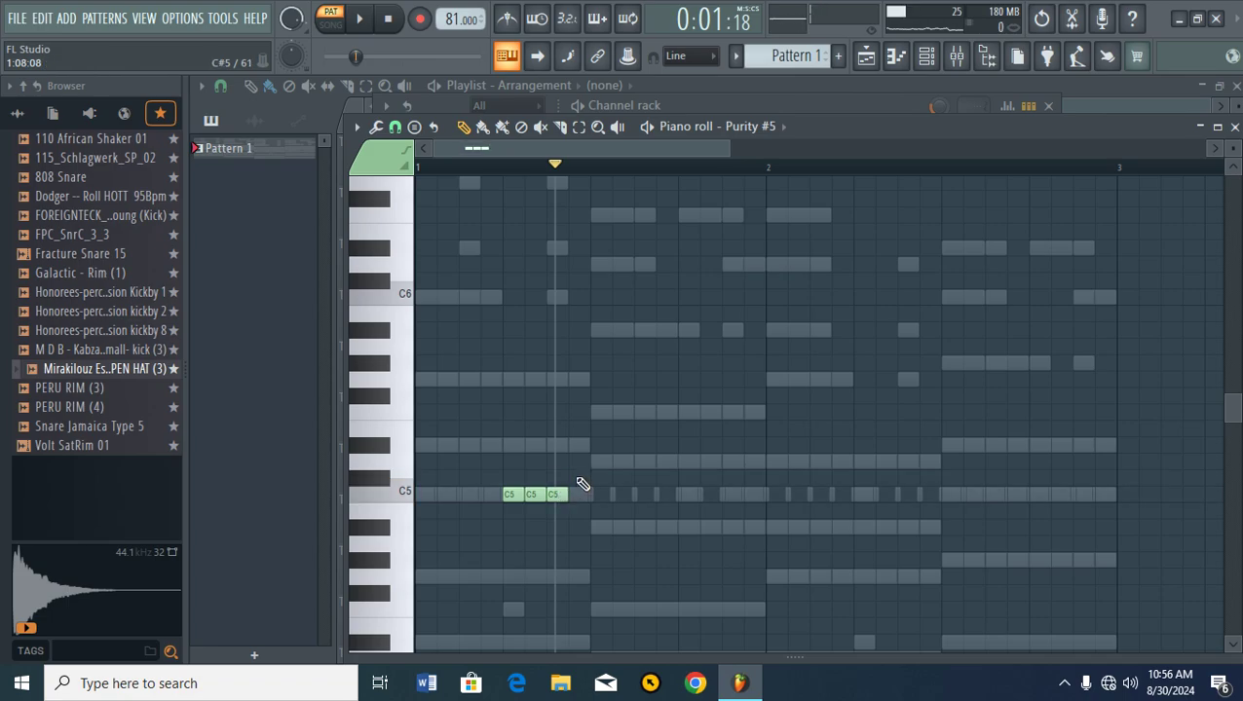
double_click(578, 478)
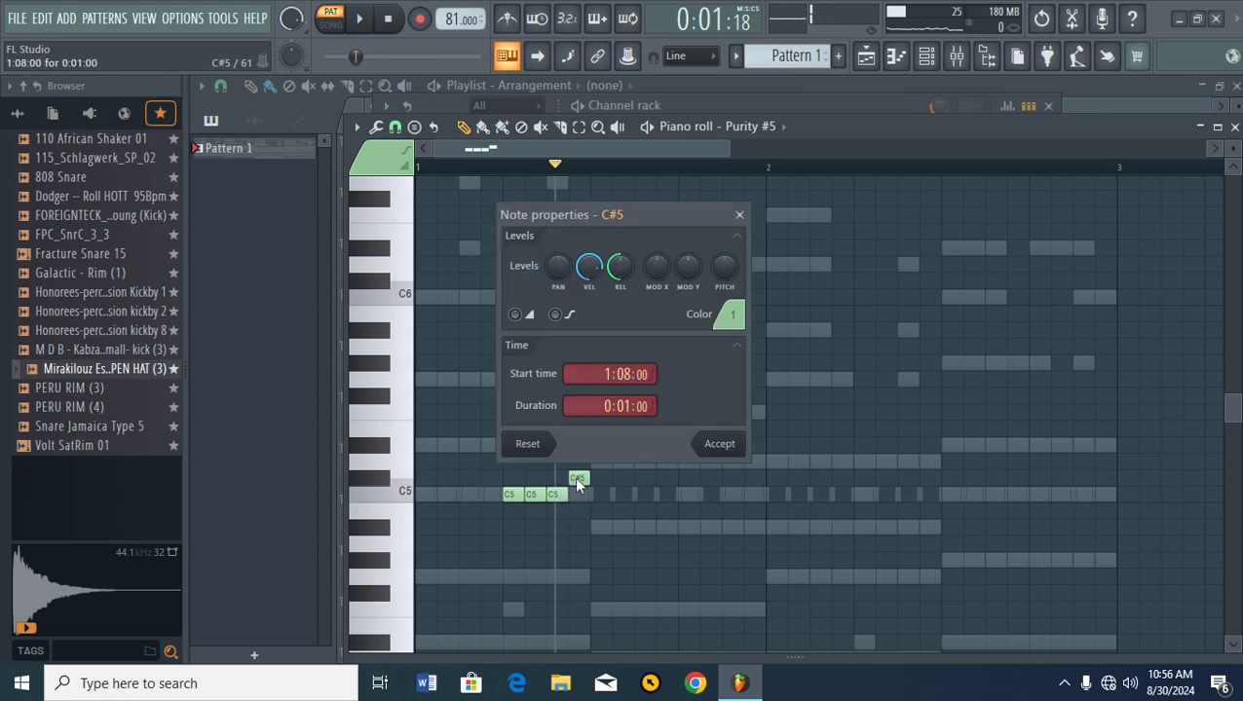
left_click(738, 215)
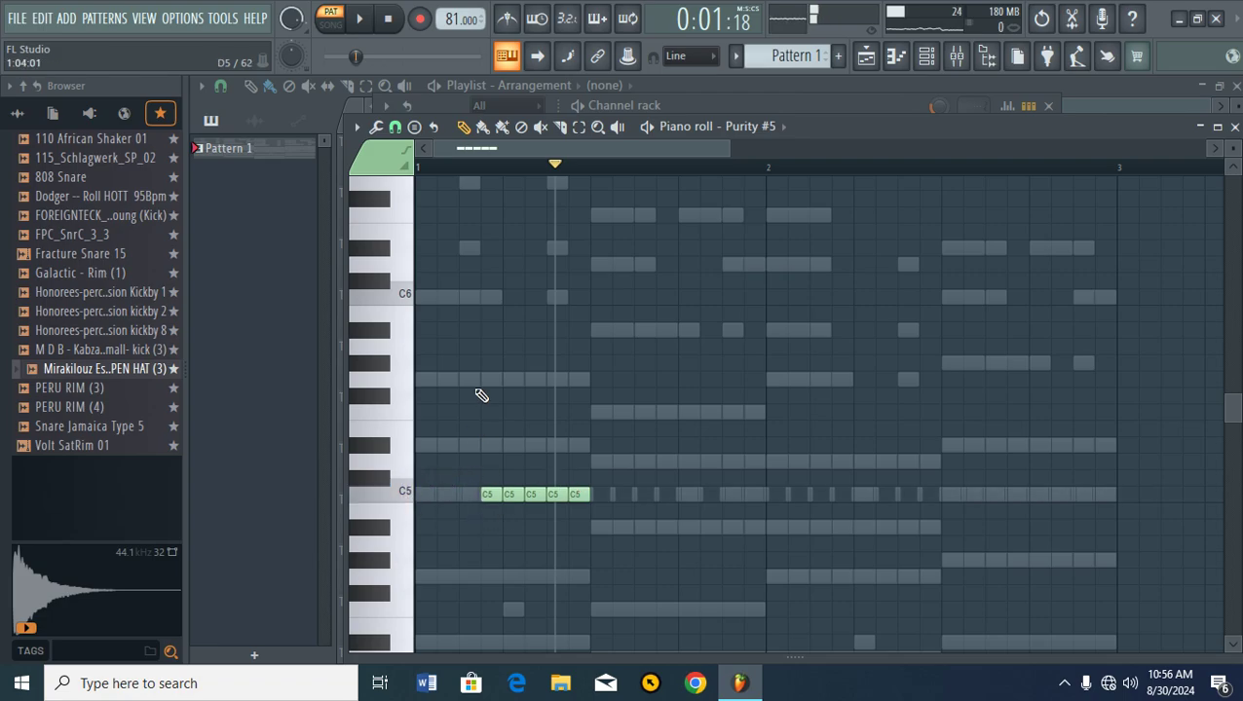
- With playback running, delete the C5 note on step 8 of bar 1 and chop the C5 notes on steps 5 to 7 into half-step notes
left_click(359, 21)
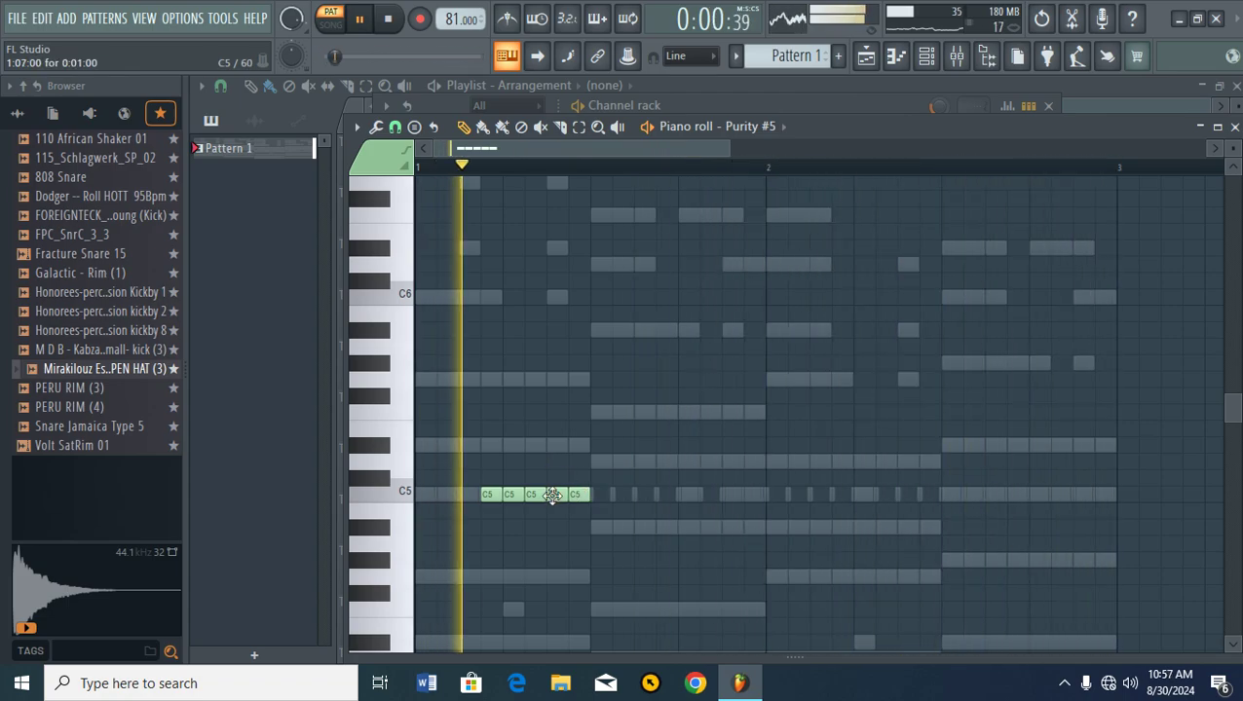
right_click(574, 495)
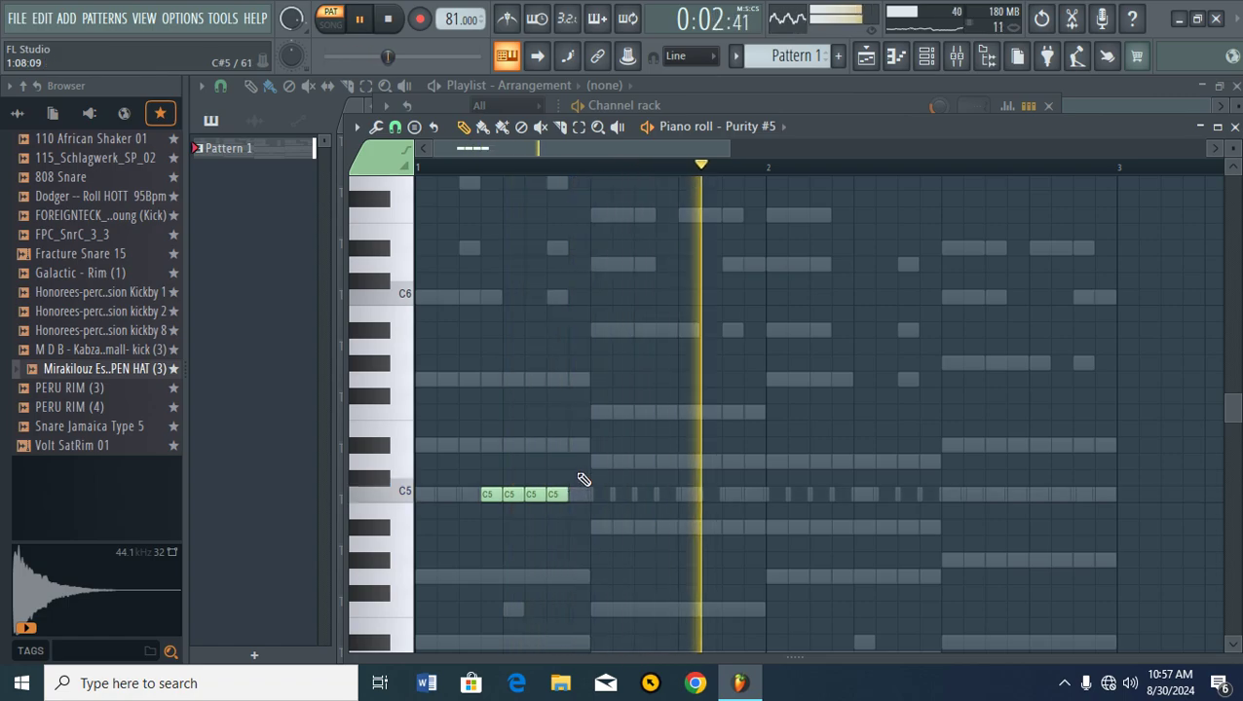
left_click_drag(576, 474, 516, 531)
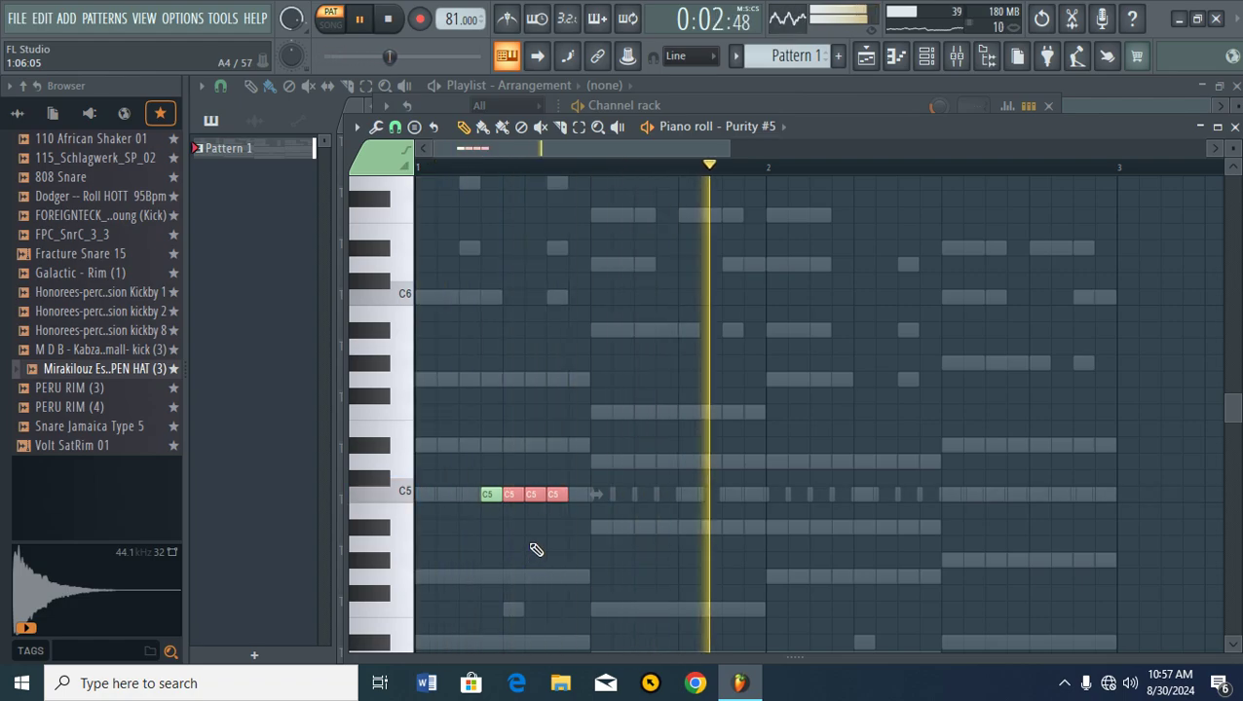
key("ctrl+u")
key("alt+u")
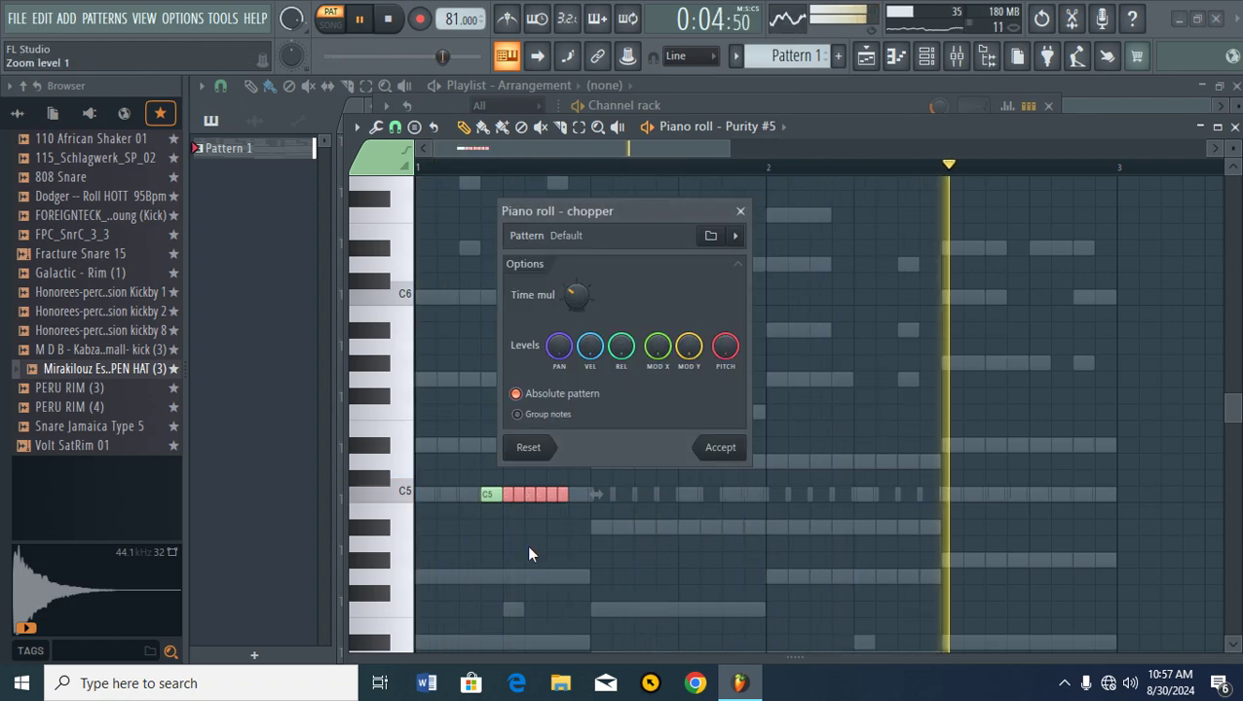
left_click(721, 449)
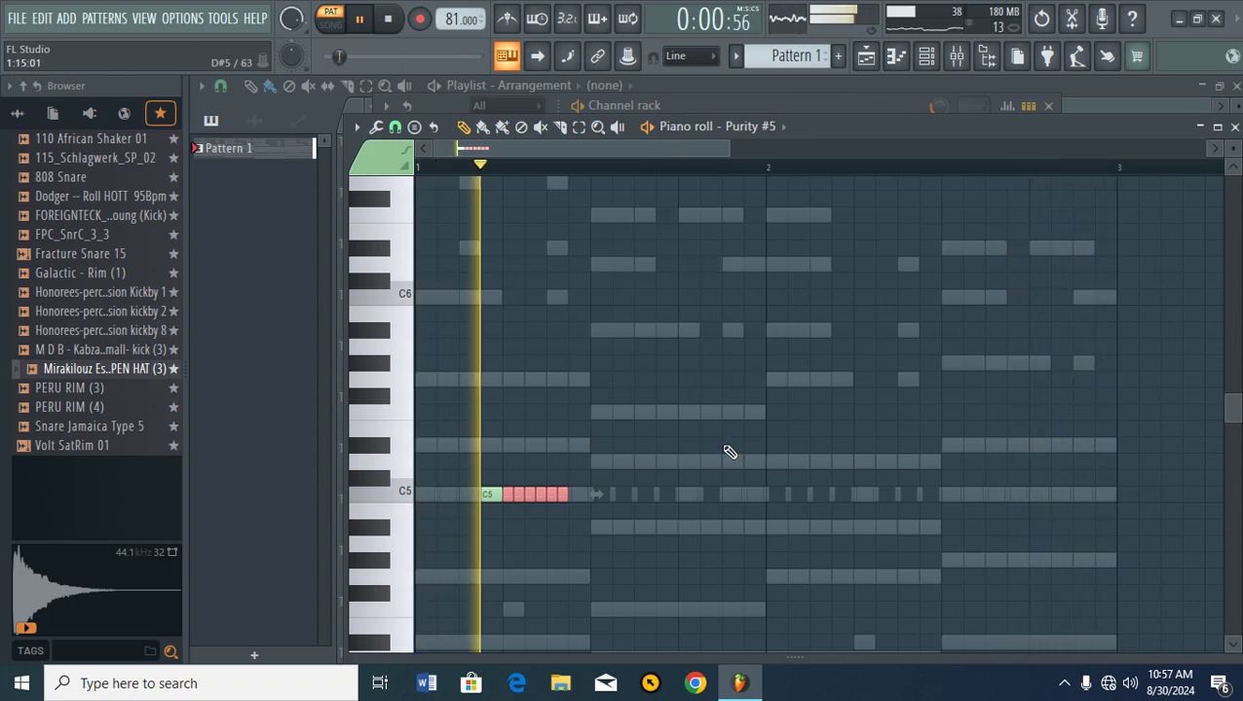
- Delete the last chopped C5 note and add a one-step C5 note on step 8 of bar 1
right_click(560, 497)
left_click(488, 499)
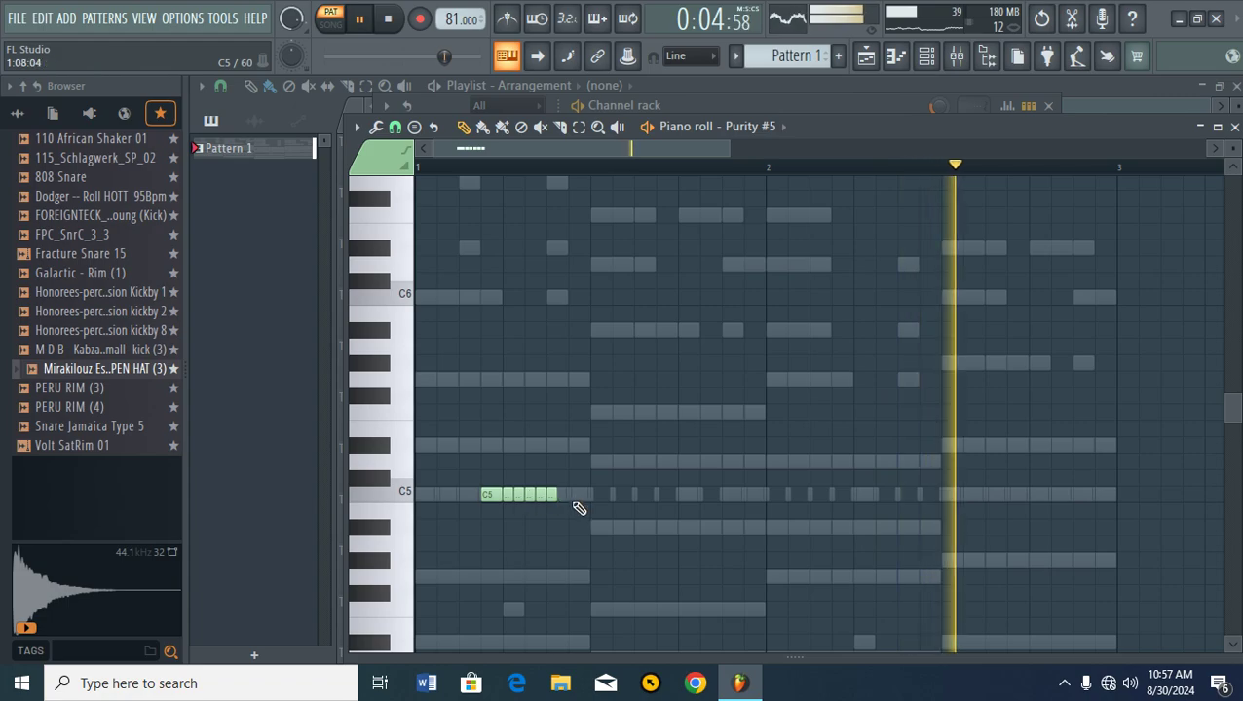
left_click(579, 495)
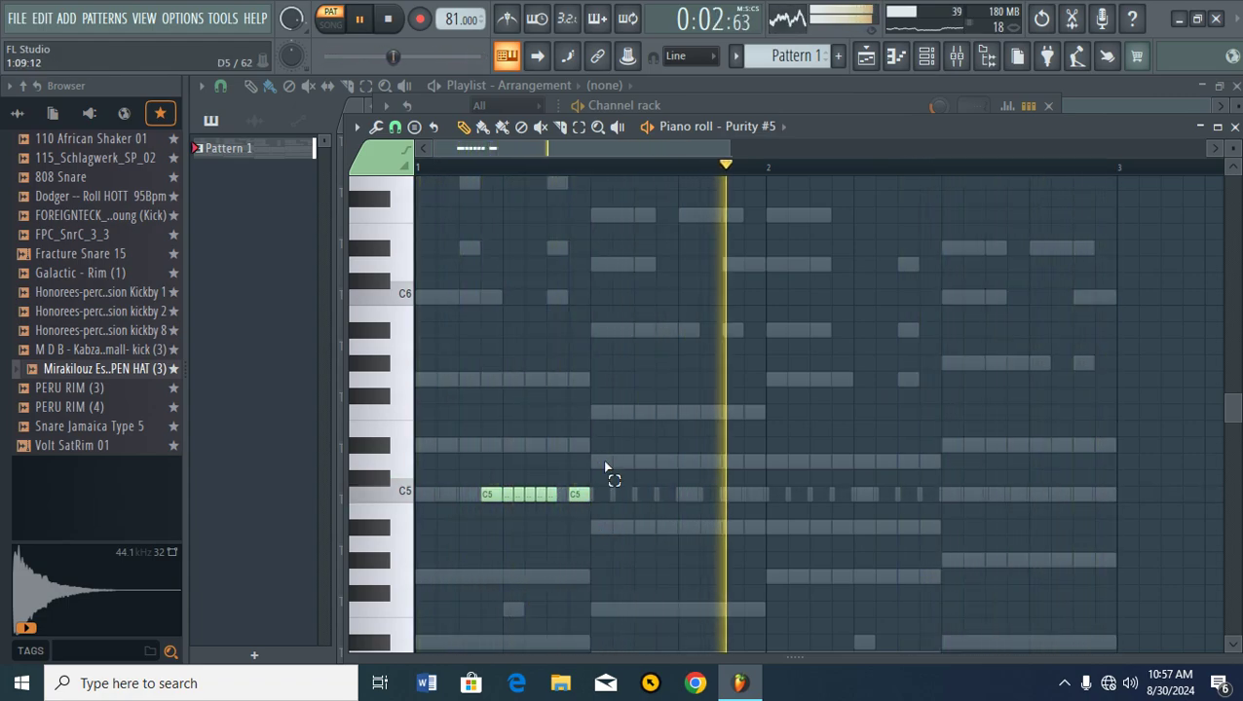
- Duplicate the whole C5 phrase from bar 1 to steps 4 to 8 of bar 2, transposed down to G4
left_click_drag(604, 455, 484, 524)
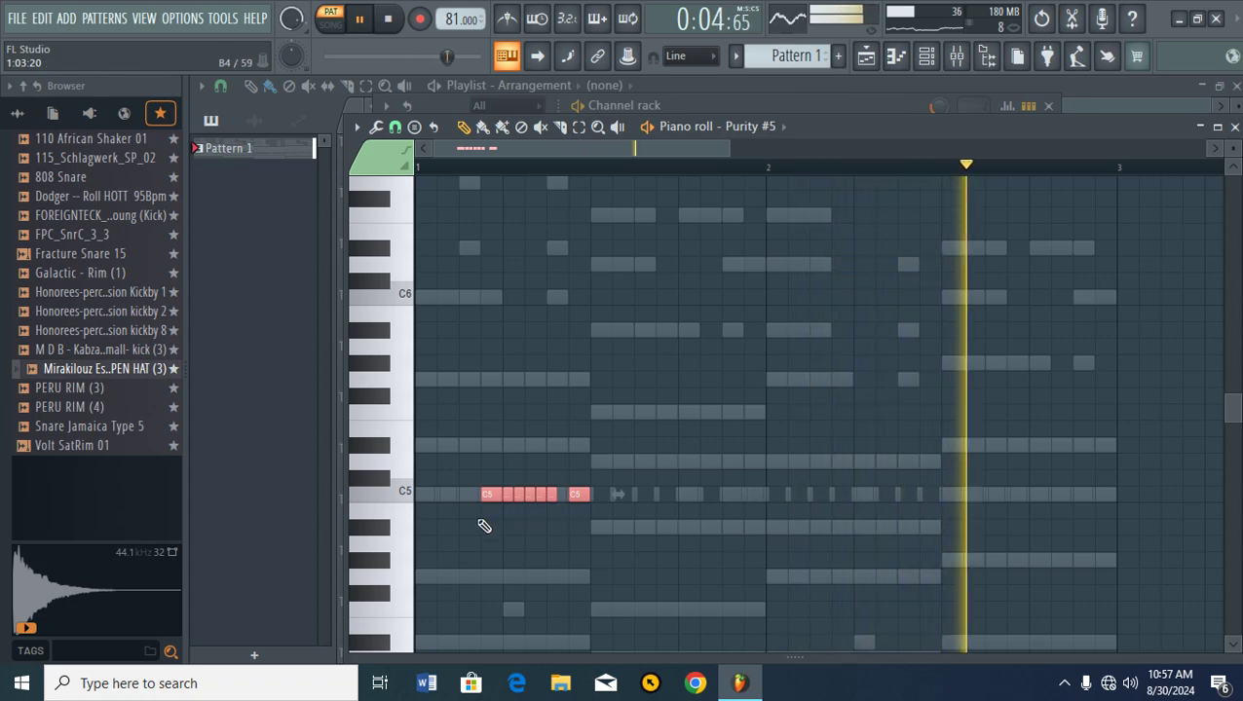
key("shift+Right")
mouse_move(507, 495)
left_mouse_down()
mouse_move(818, 502)
mouse_move(792, 499)
mouse_move(779, 577)
mouse_move(829, 581)
left_mouse_up()
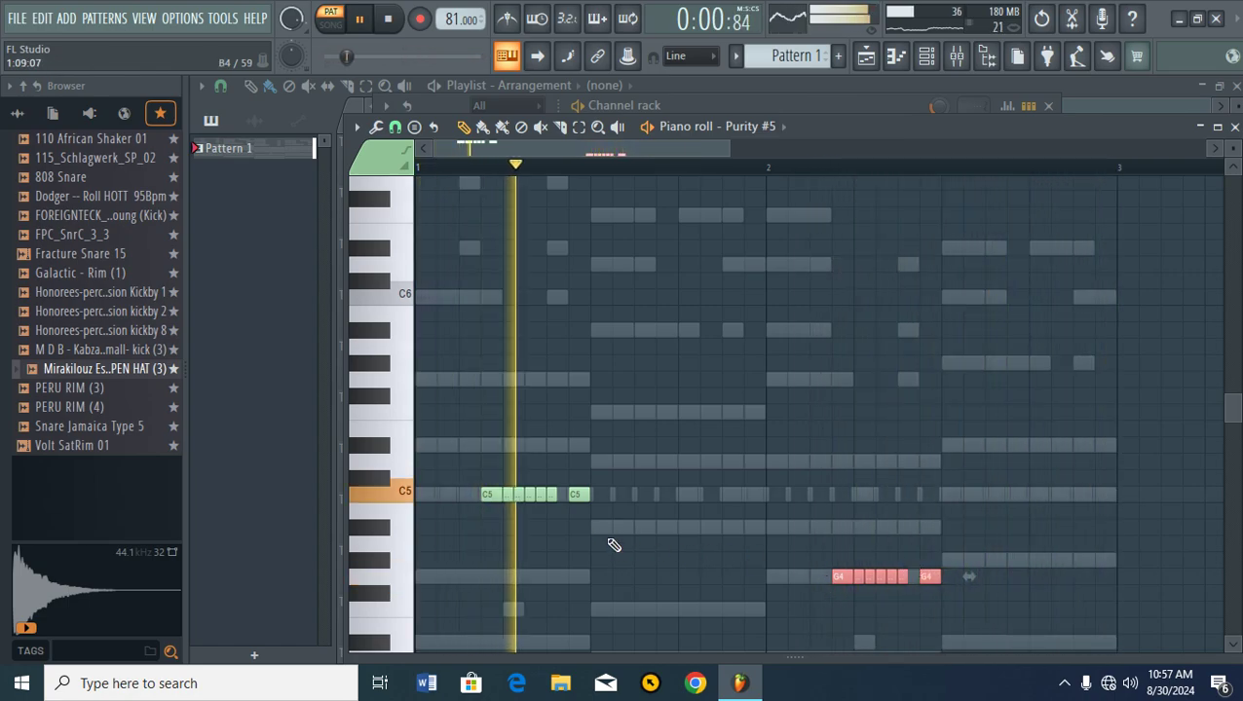
- Add one-step notes: G#4 at the start of bar 1, A#4 at the start of bar 2, and C5 on step 16 of bar 2
left_click(422, 561)
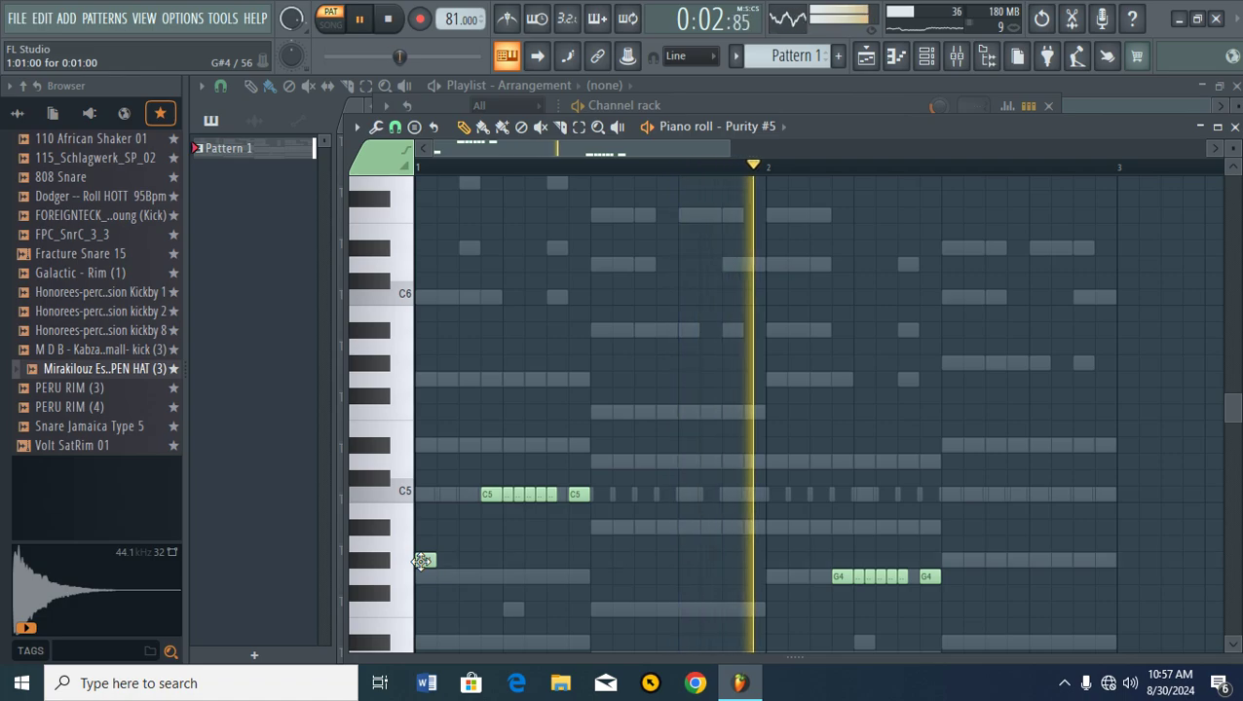
left_click(770, 527)
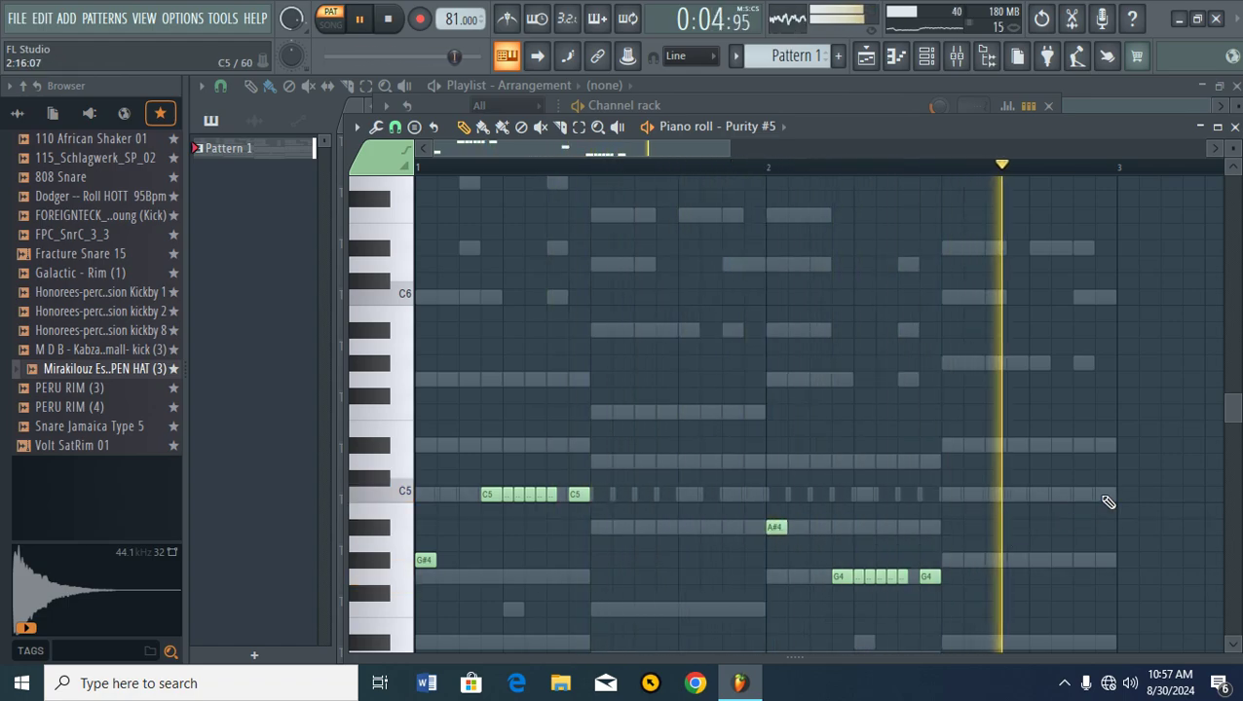
left_click(1102, 494)
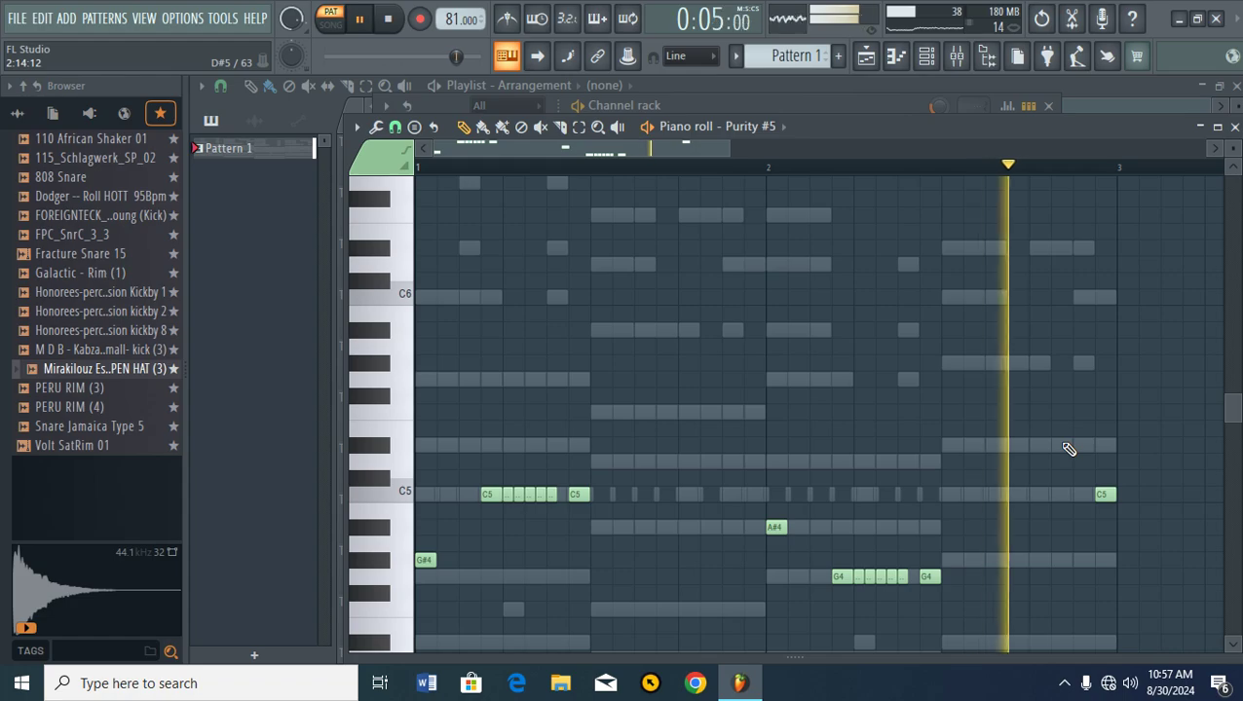
- Add one-step D#5, G#5 and D#5 notes in bar 2, positioned on steps 12, 13 and 14 respectively
left_click(1077, 445)
left_click(1034, 446)
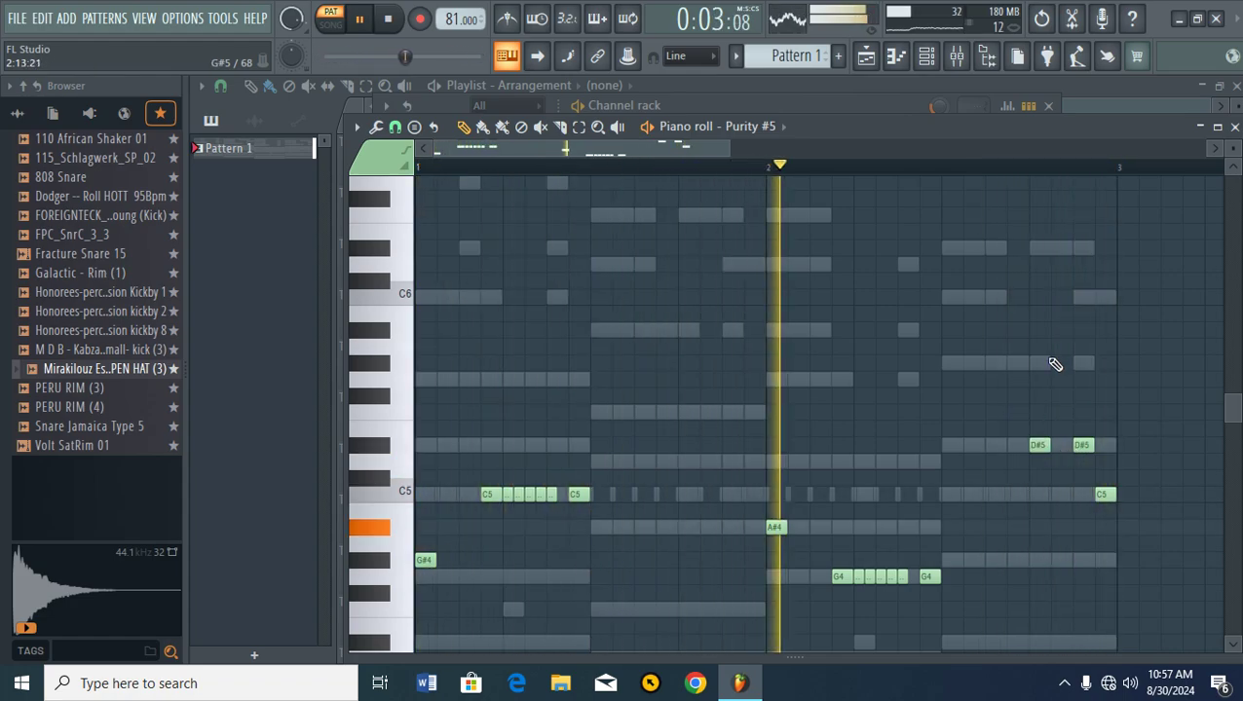
left_click(1056, 363)
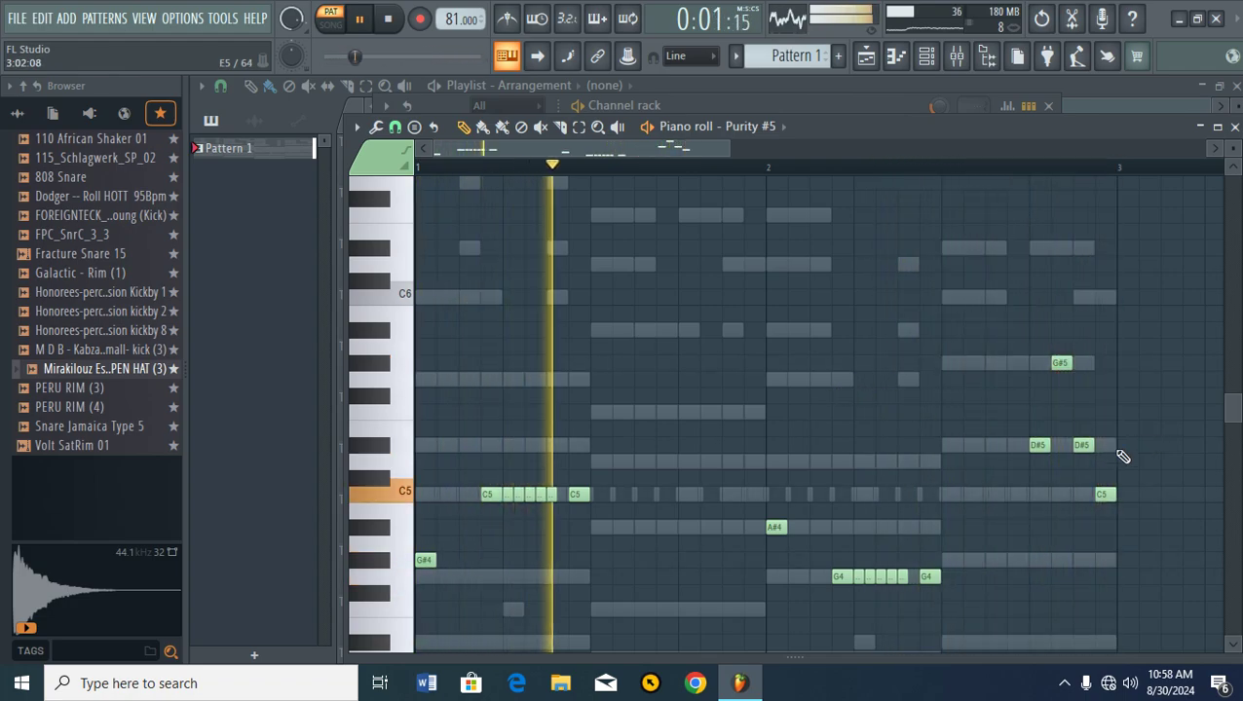
left_click_drag(1039, 445, 1022, 443)
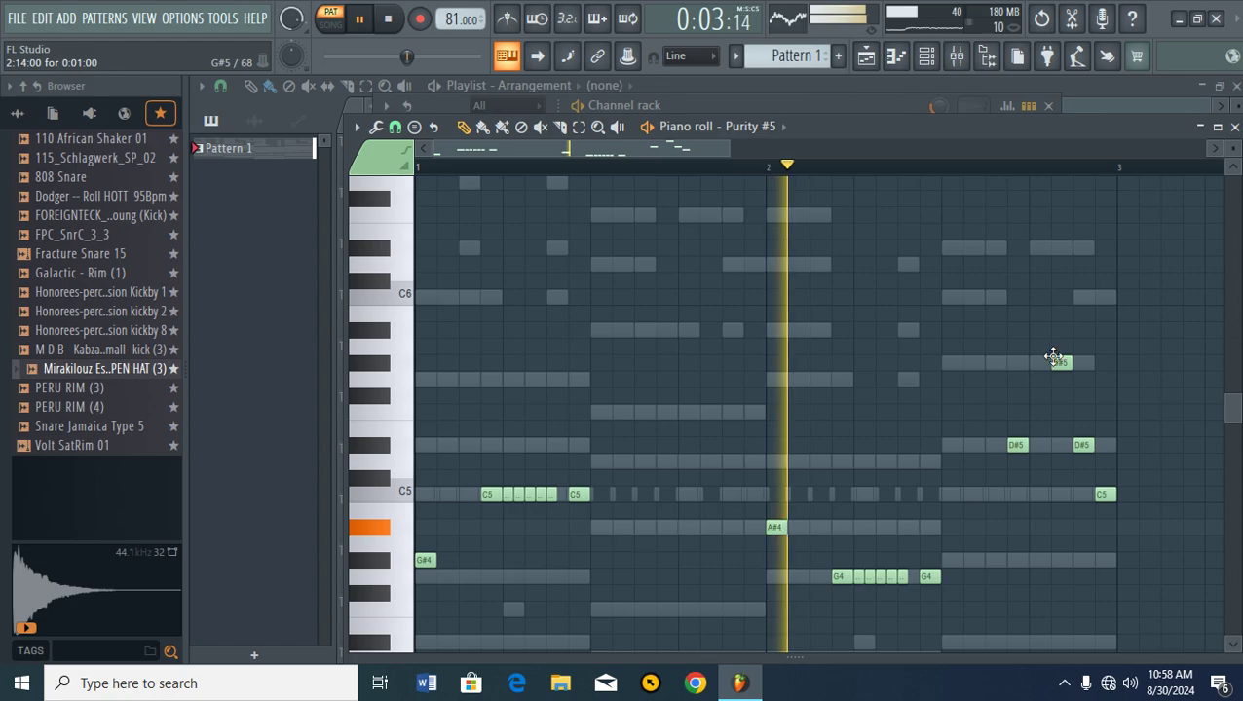
left_click_drag(1059, 364, 1040, 362)
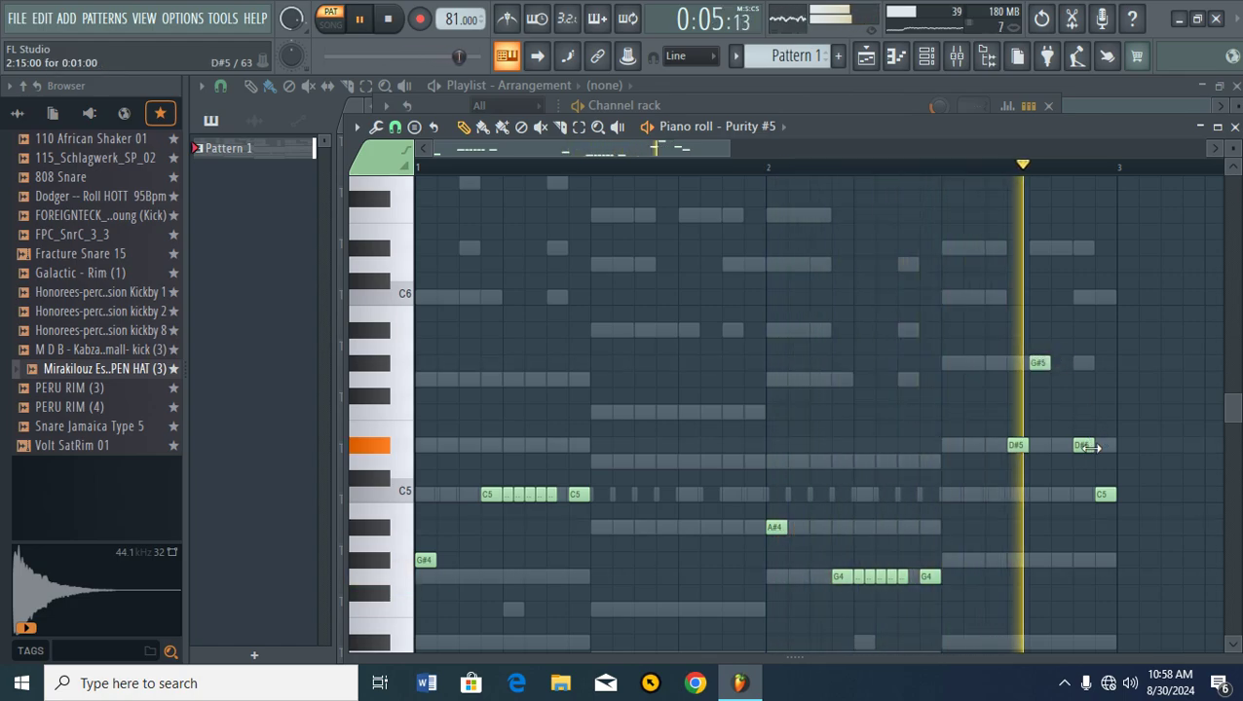
left_click_drag(1084, 445, 1066, 447)
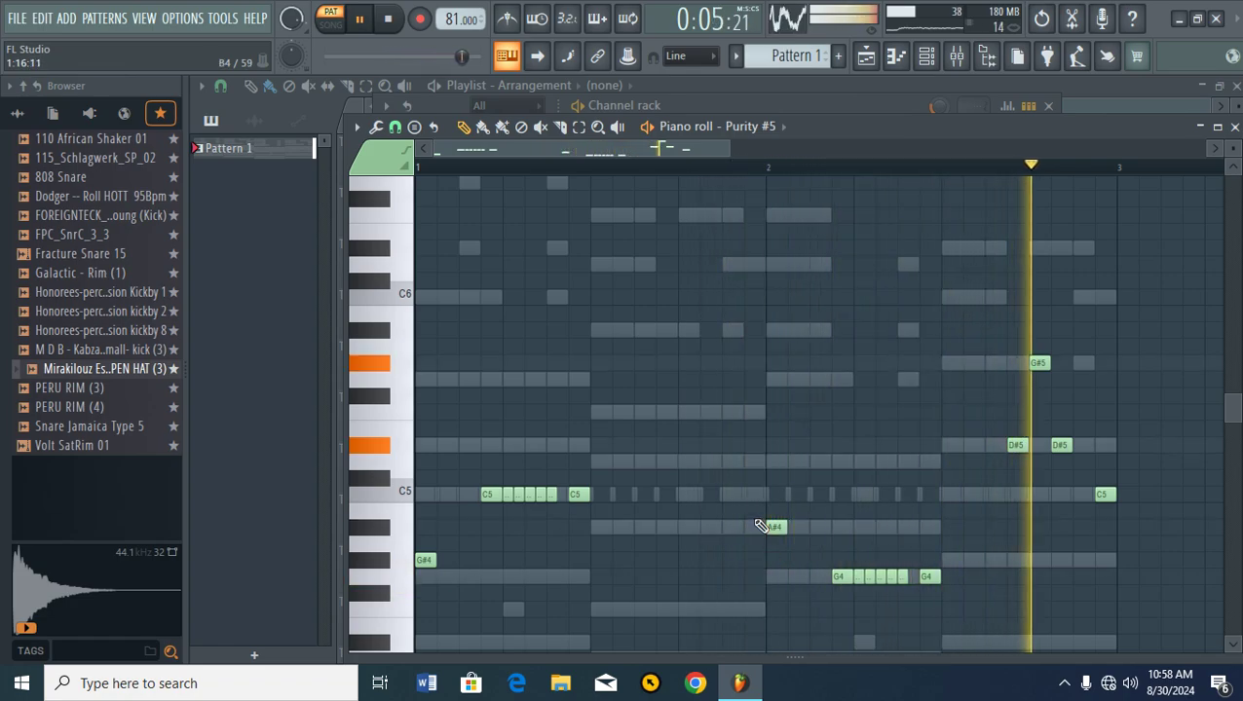
- Add F5, A#5, F5 and D5 notes on steps 12, 13, 14 and 16 of bar 1, and close the piano roll
left_click(748, 460)
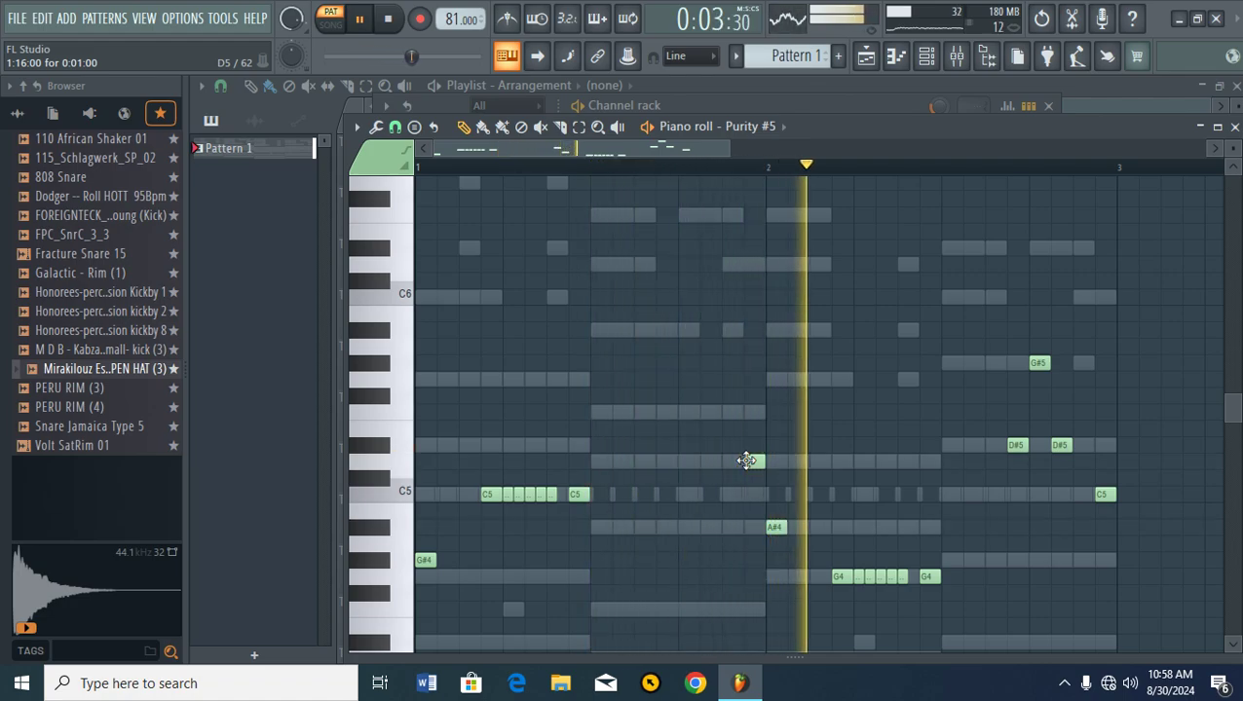
left_click(708, 413)
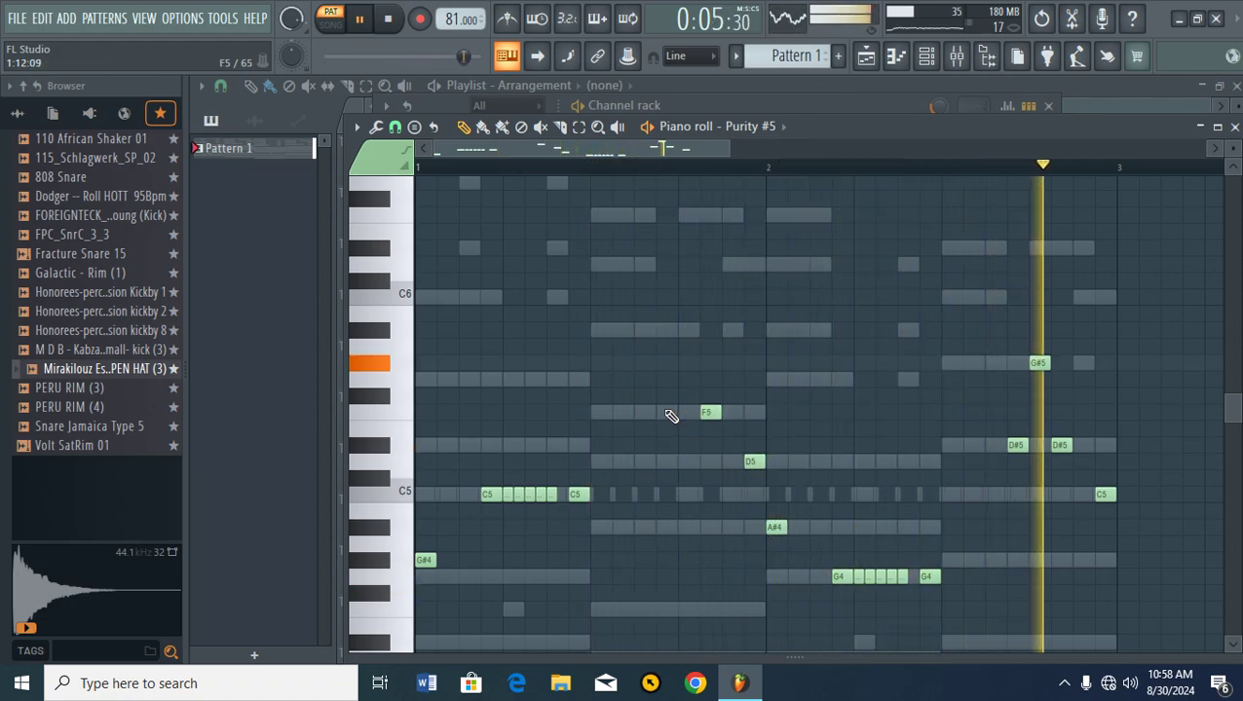
left_click(666, 413)
left_click(679, 328)
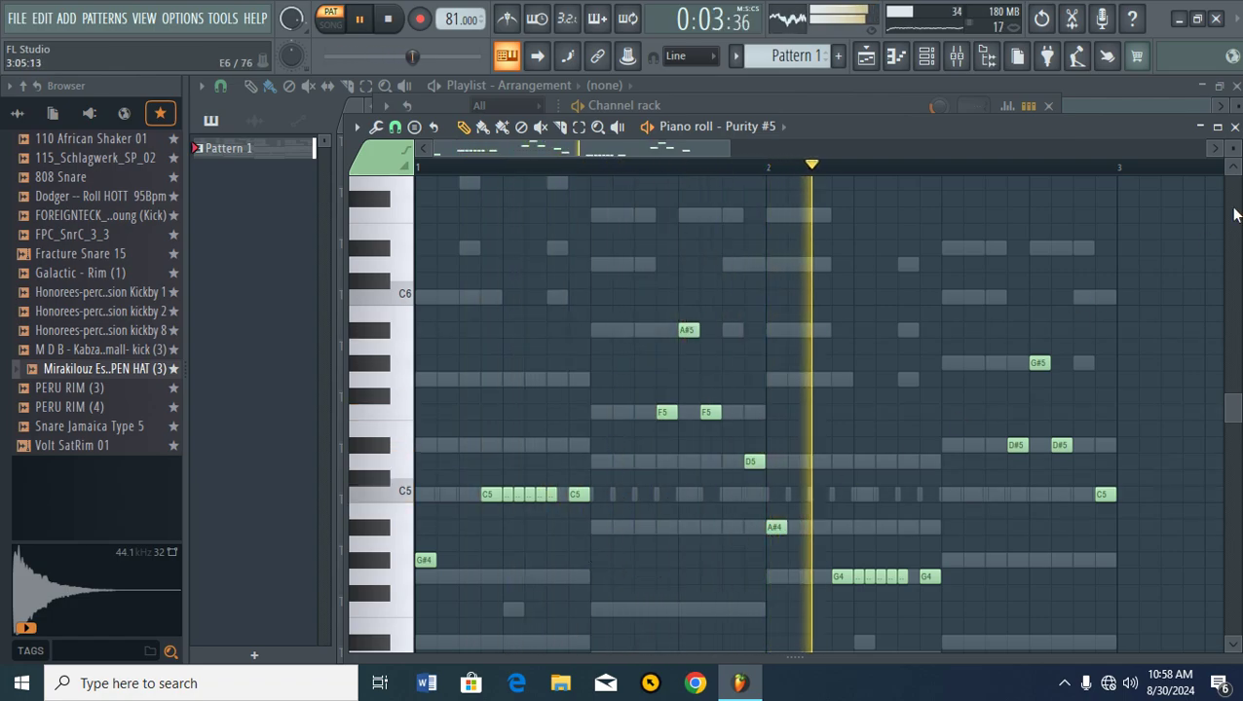
left_click(1234, 128)
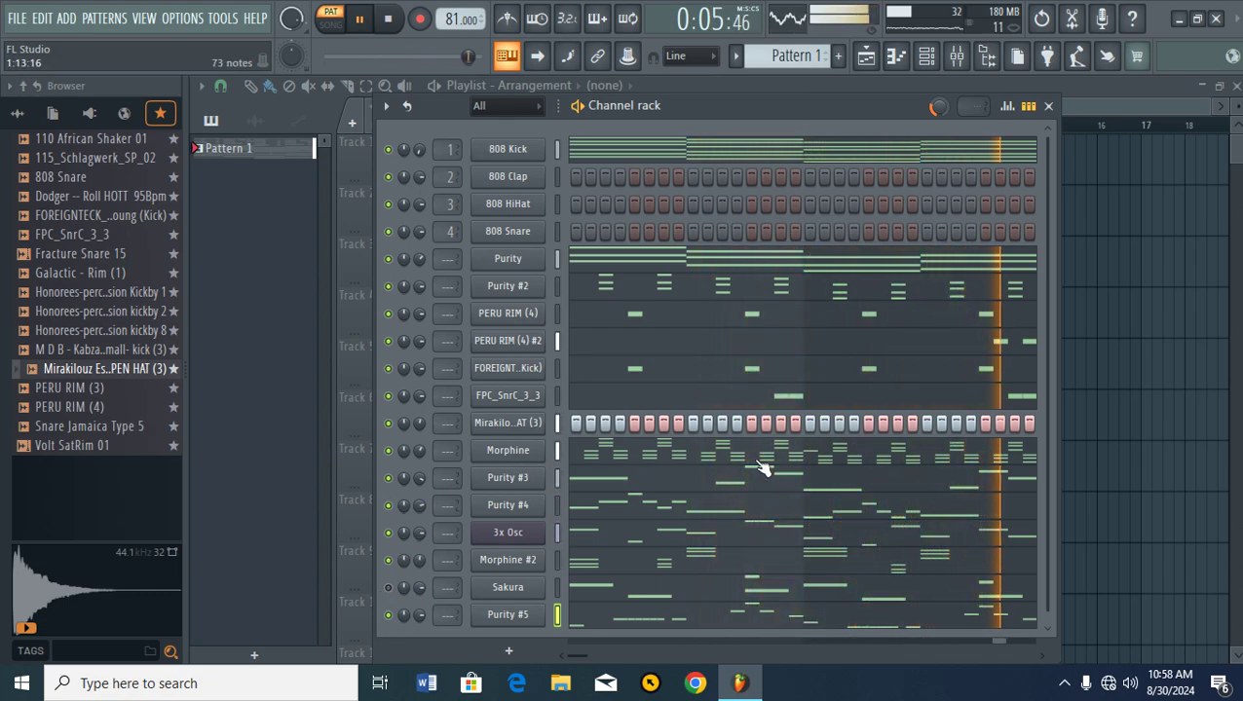
- Mute the Morphine #2 channel and unmute the Sakura channel to compare the mix
left_click(388, 561)
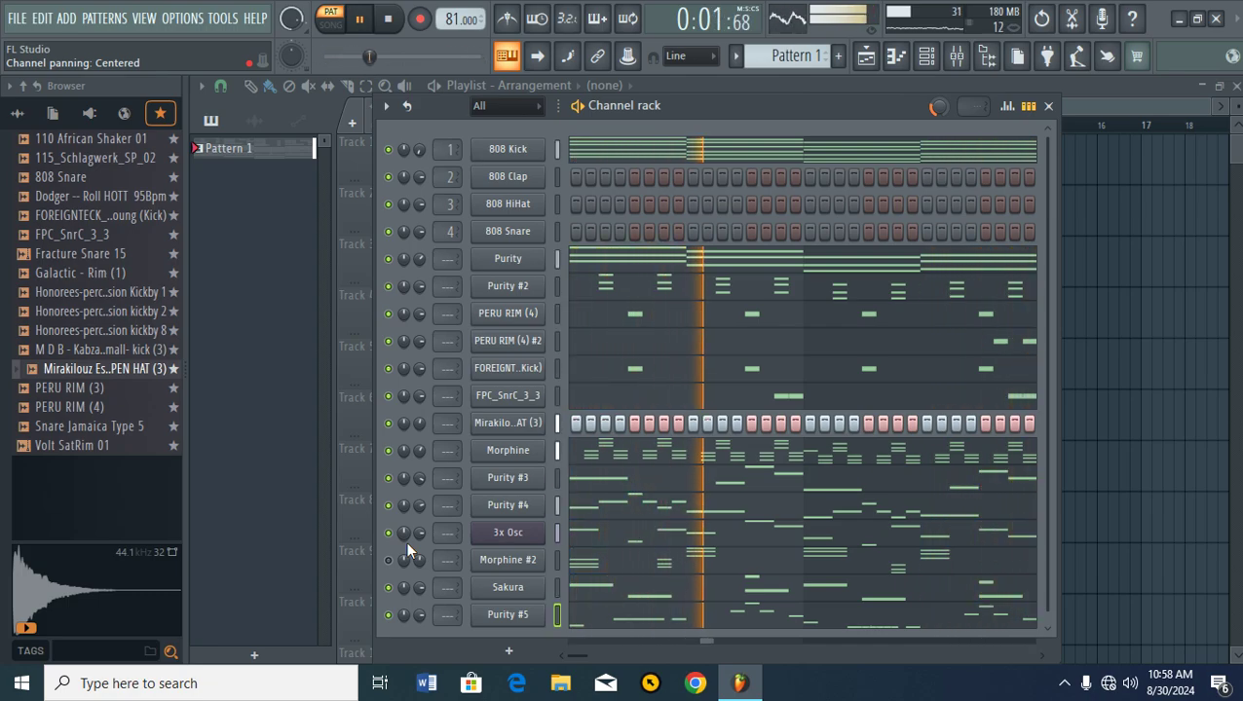
mouse_move(758, 8)
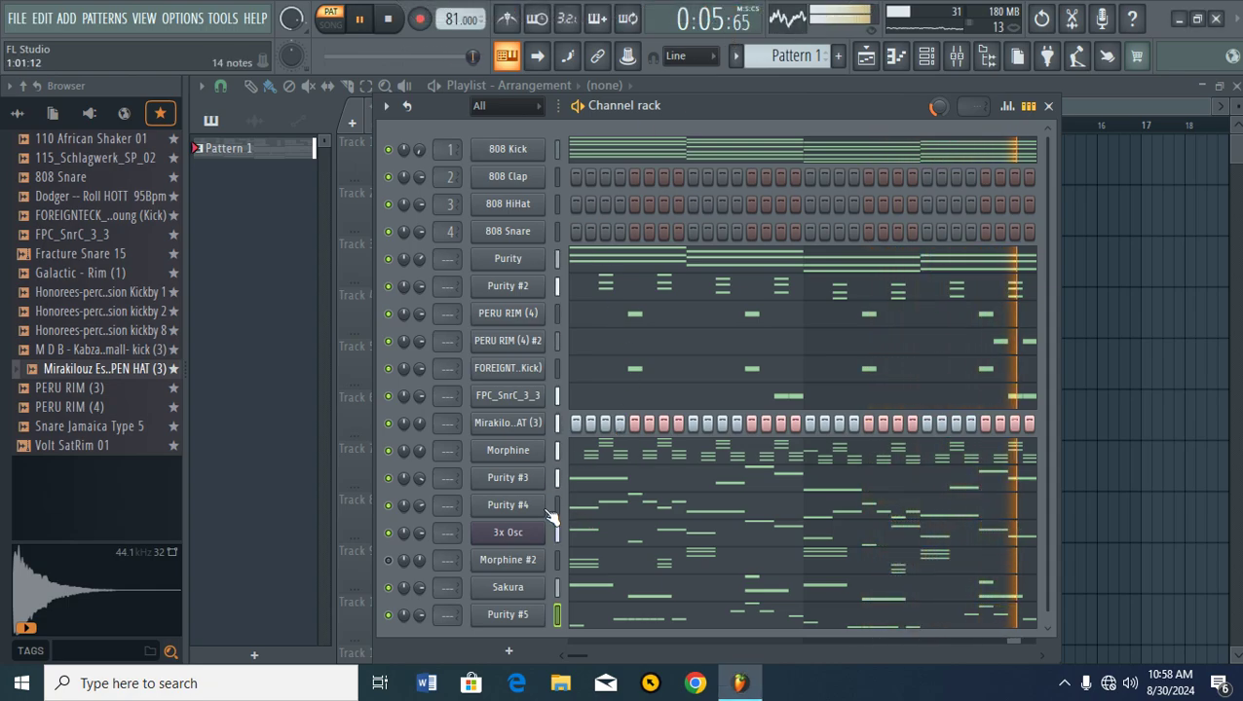
left_click(389, 560)
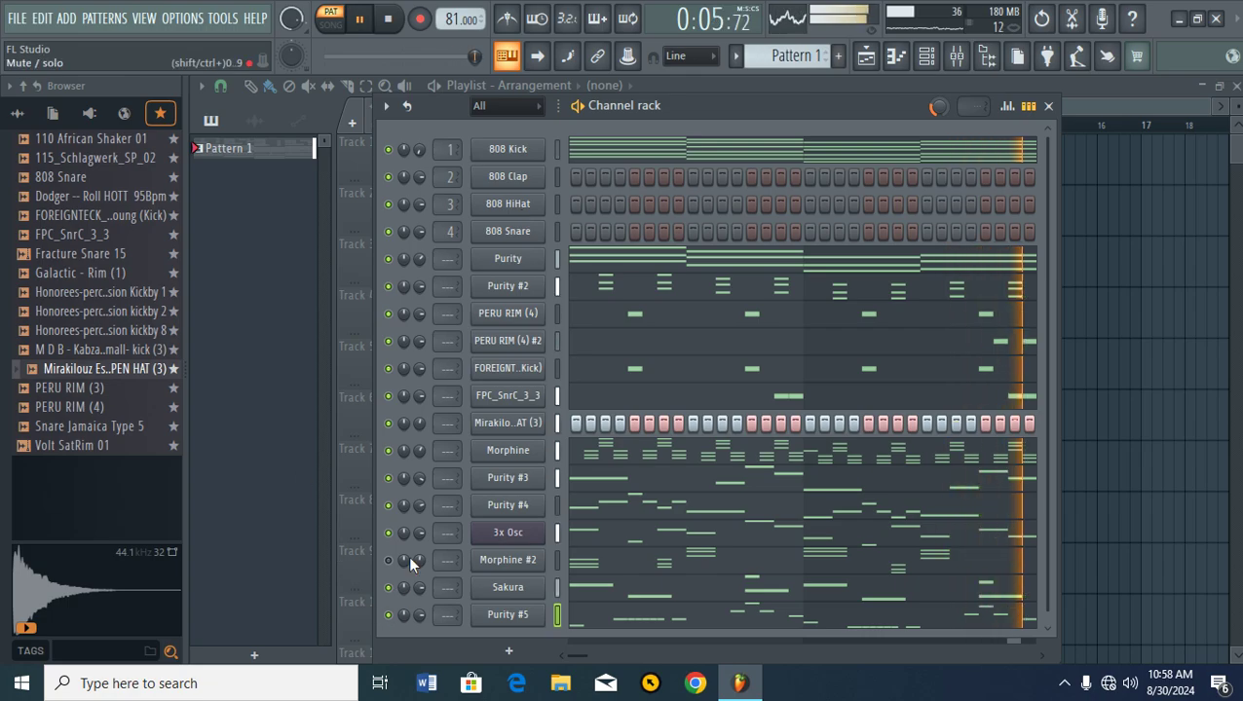
- Add Soundgoodizer with mode B to the first effect slot of the Master mixer track, and close the mixer and plugin windows
left_click(957, 56)
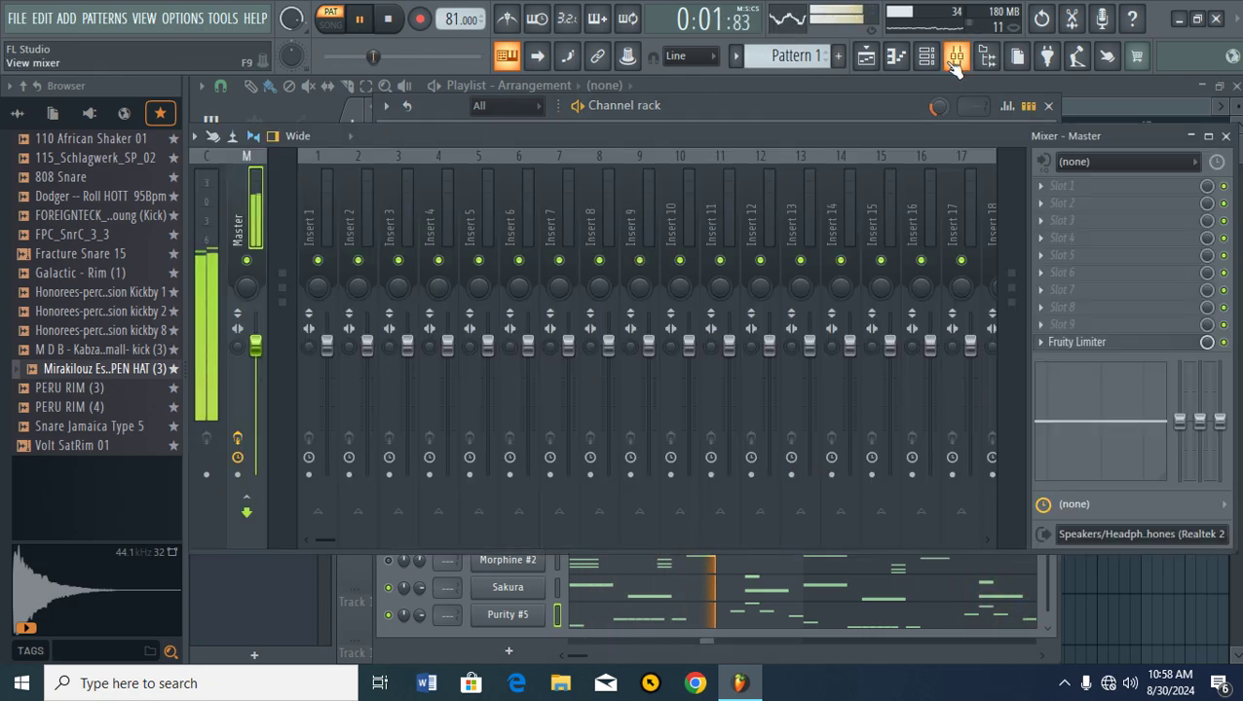
left_click(1045, 189)
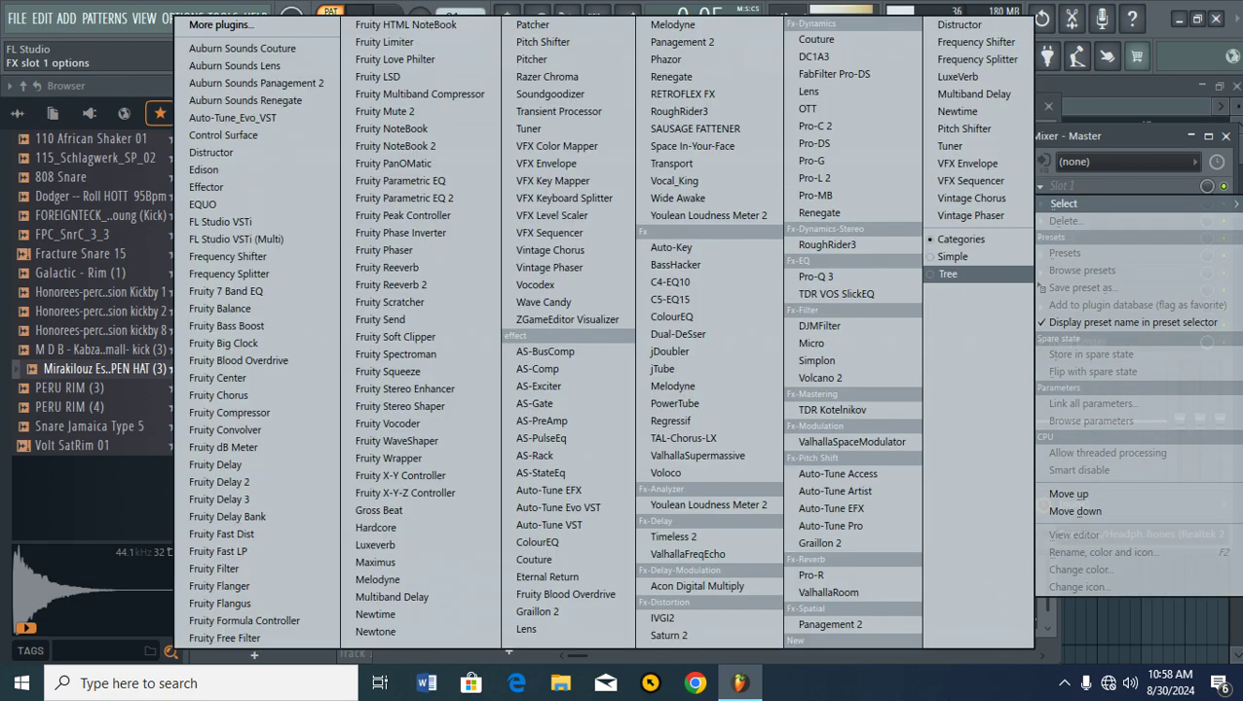
left_click(925, 684)
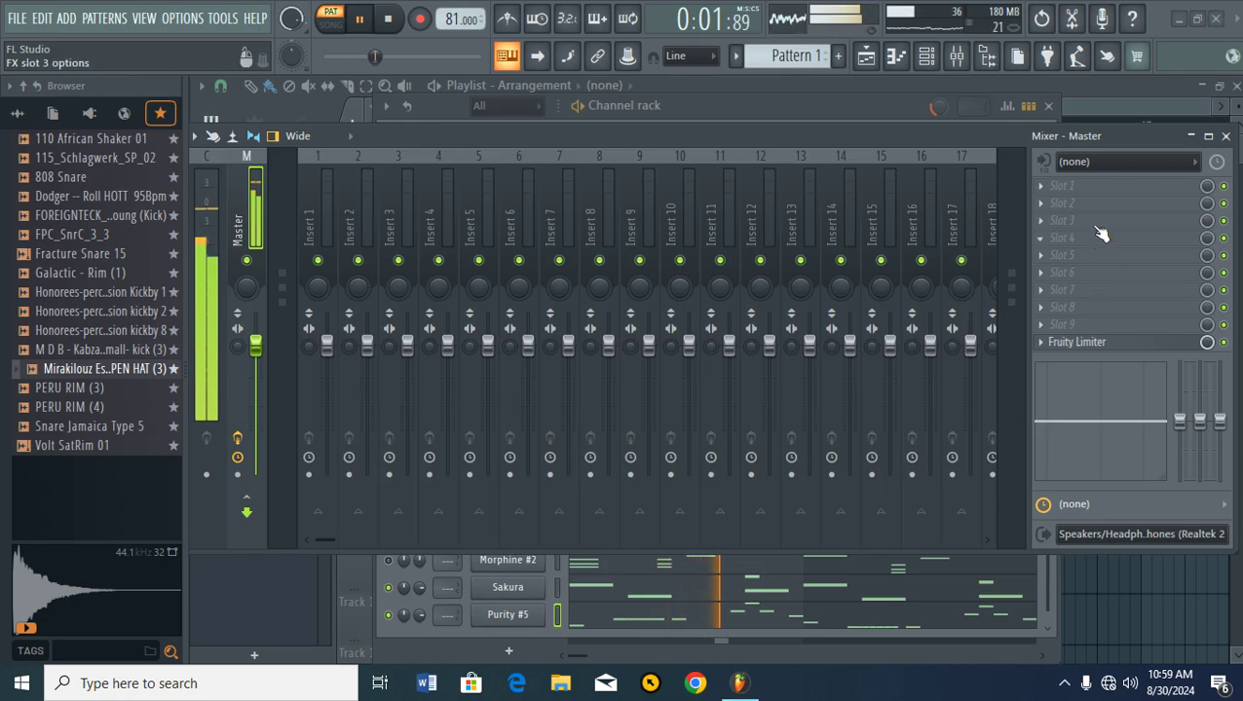
left_click(1084, 193)
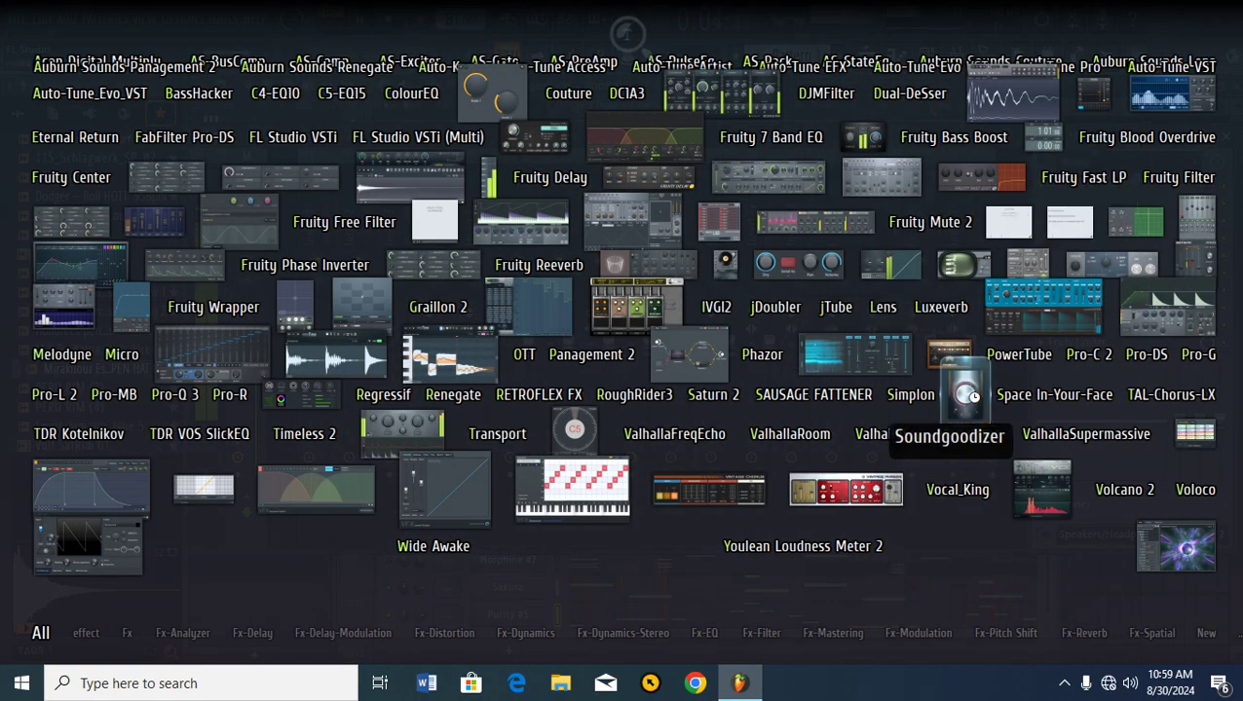
left_click(967, 394)
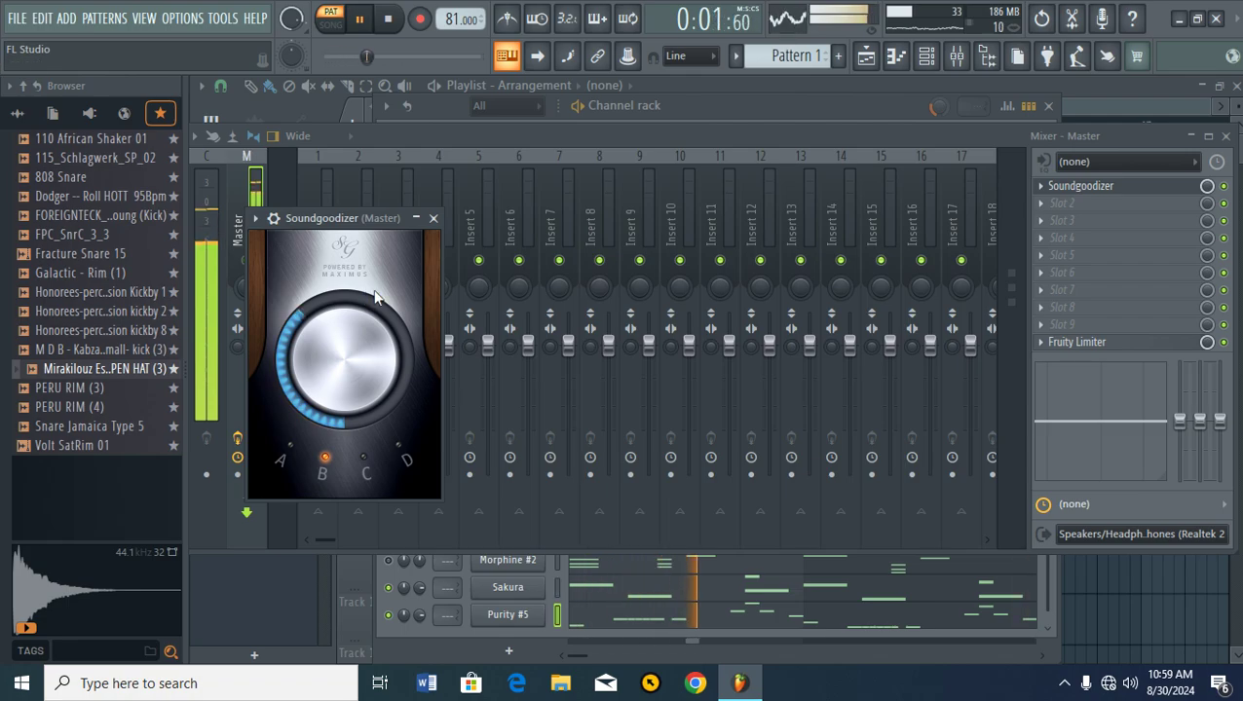
left_click(1226, 136)
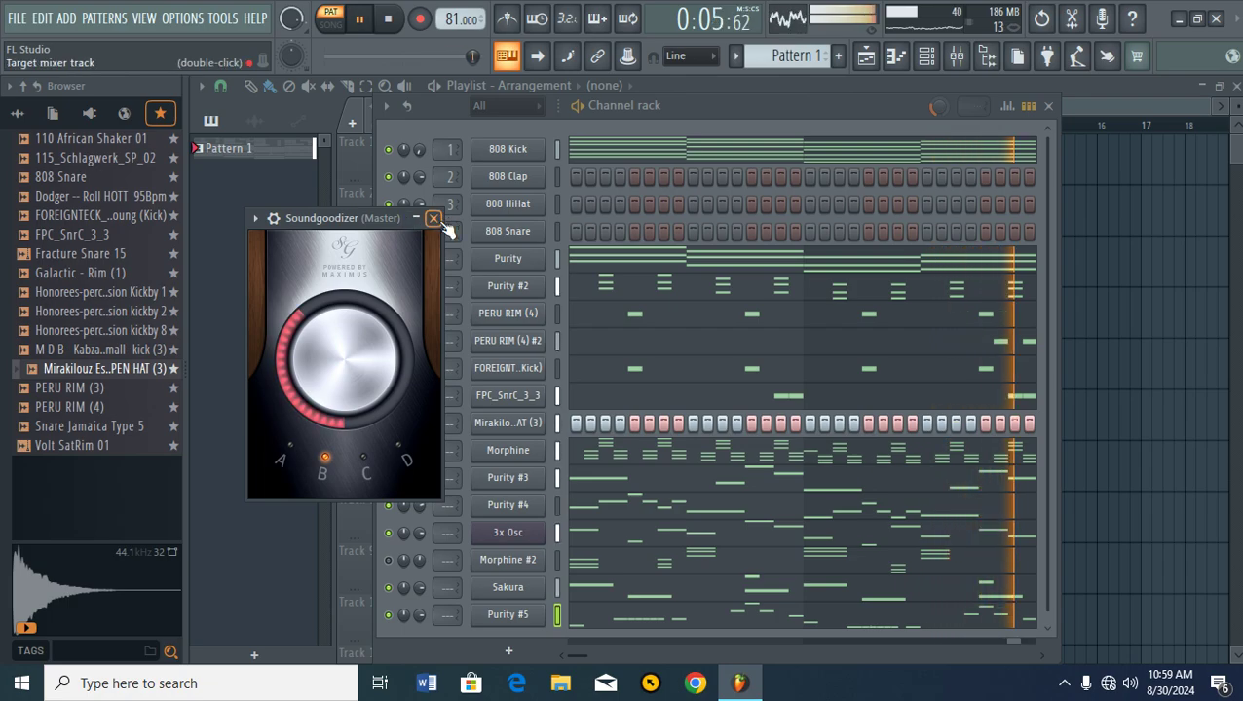
left_click(433, 218)
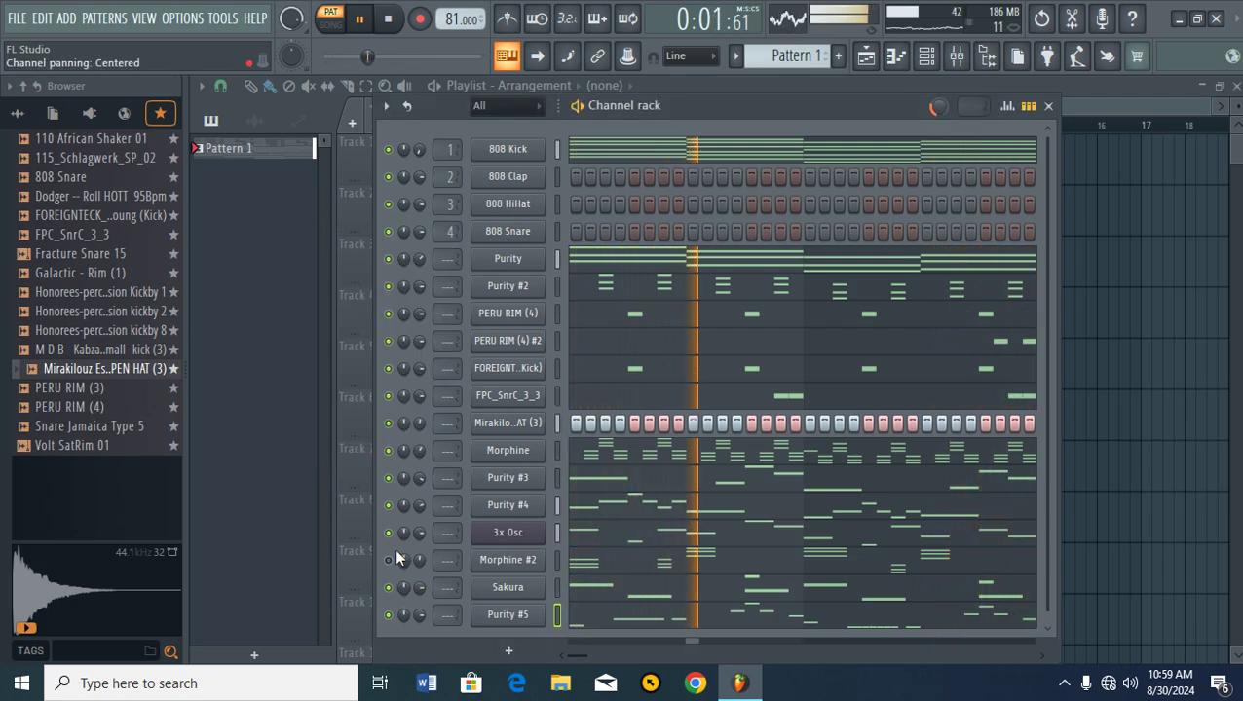
- Mute the Purity #4 and Sakura channels and unmute Morphine #2
left_click(388, 505)
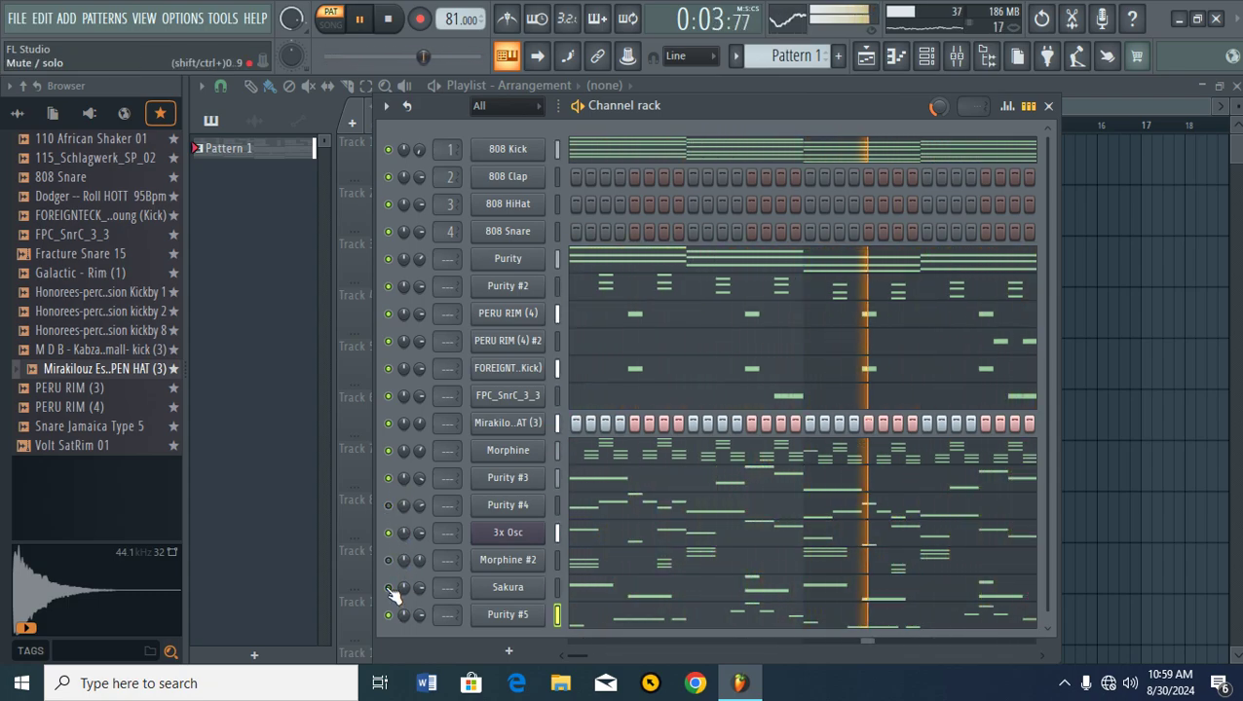
left_click(390, 509)
left_click(391, 562)
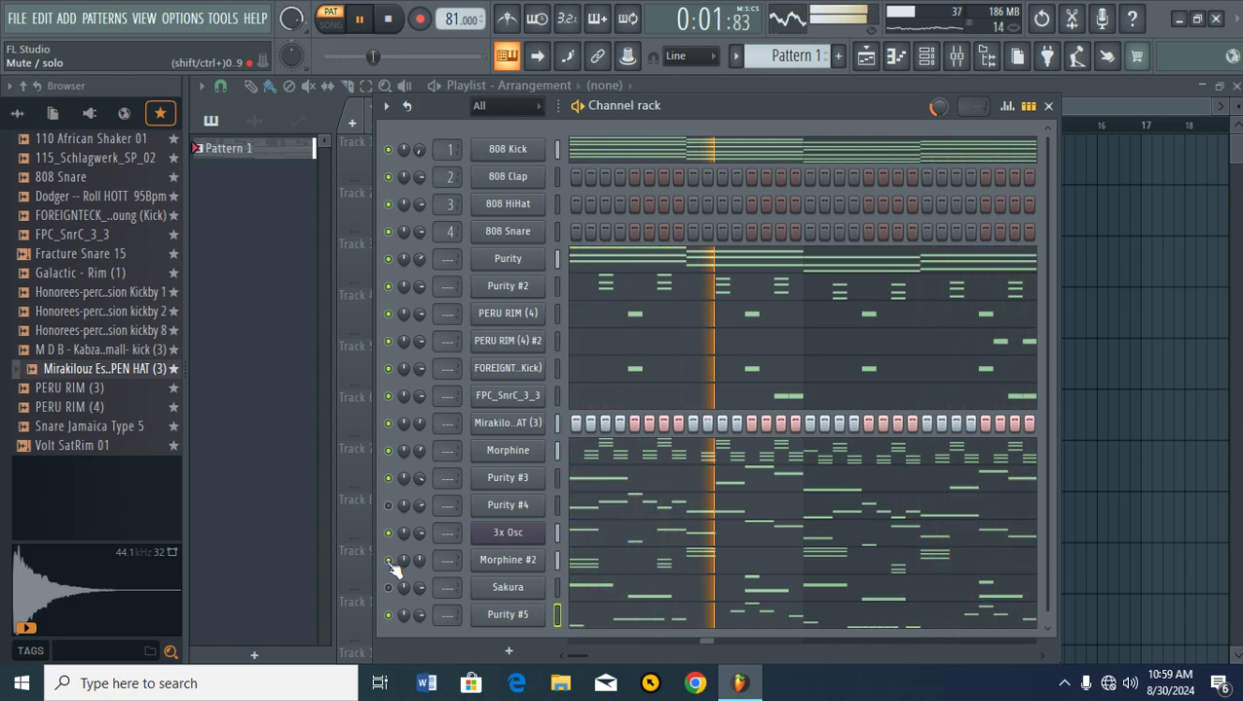